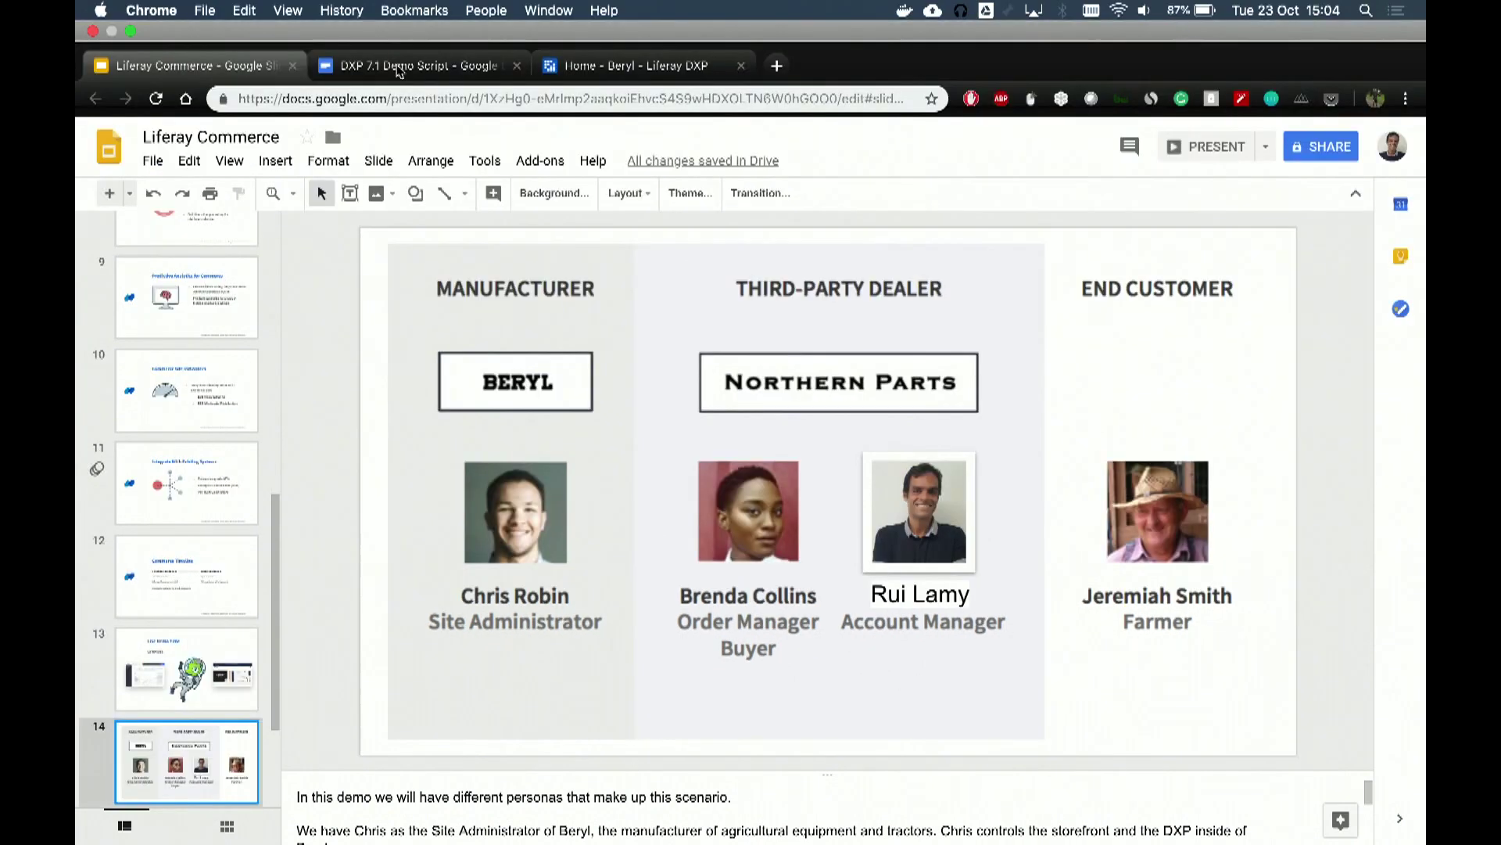
Step: Switch to the 'Home - Beryl - Liferay DXP' browser tab
{"action": "left_click", "coordinate": [601, 59]}
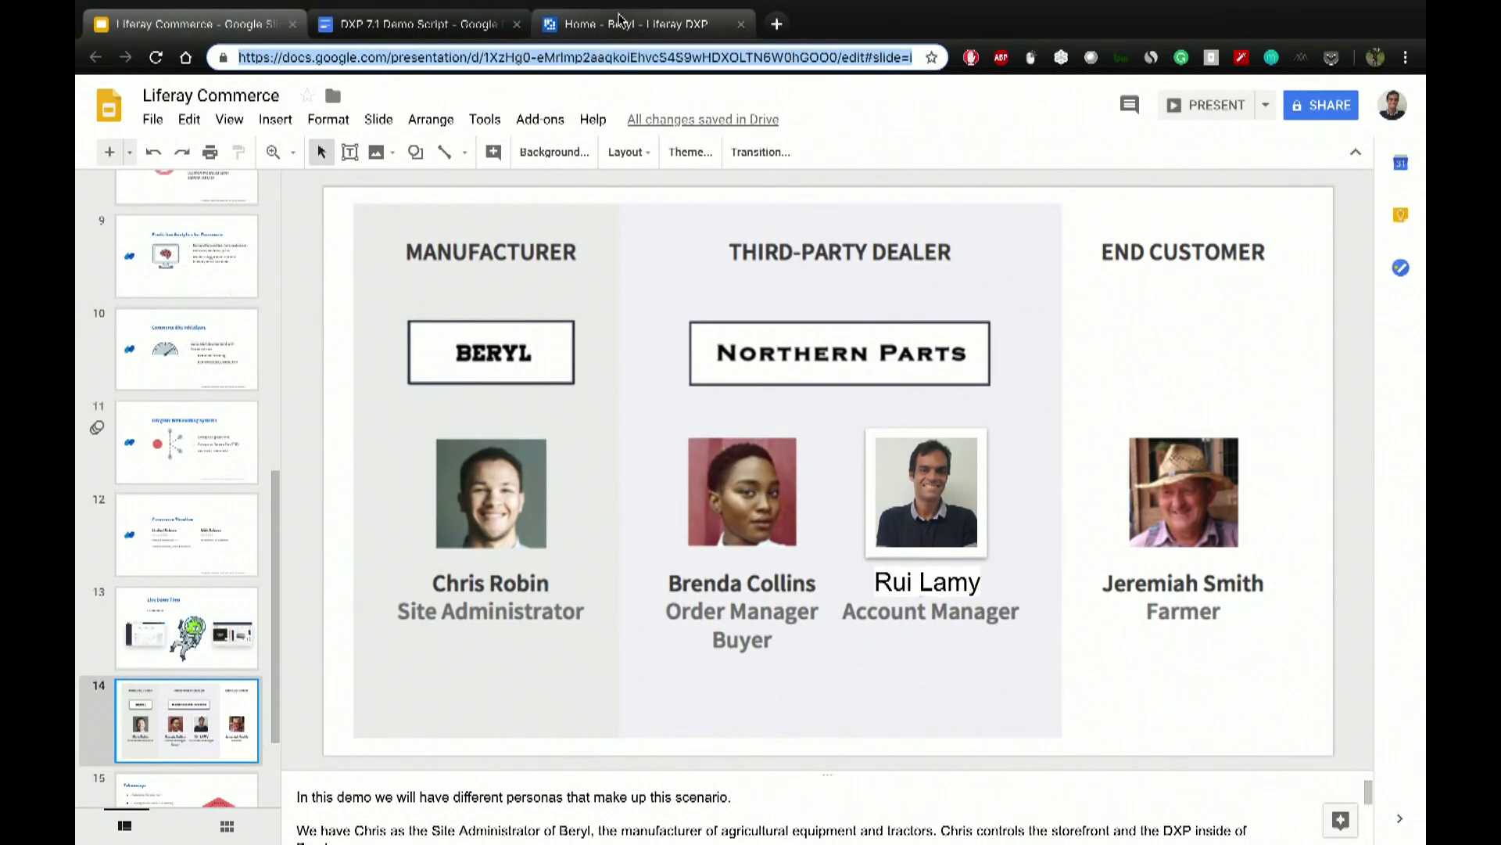
{"action": "left_click", "coordinate": [622, 22]}
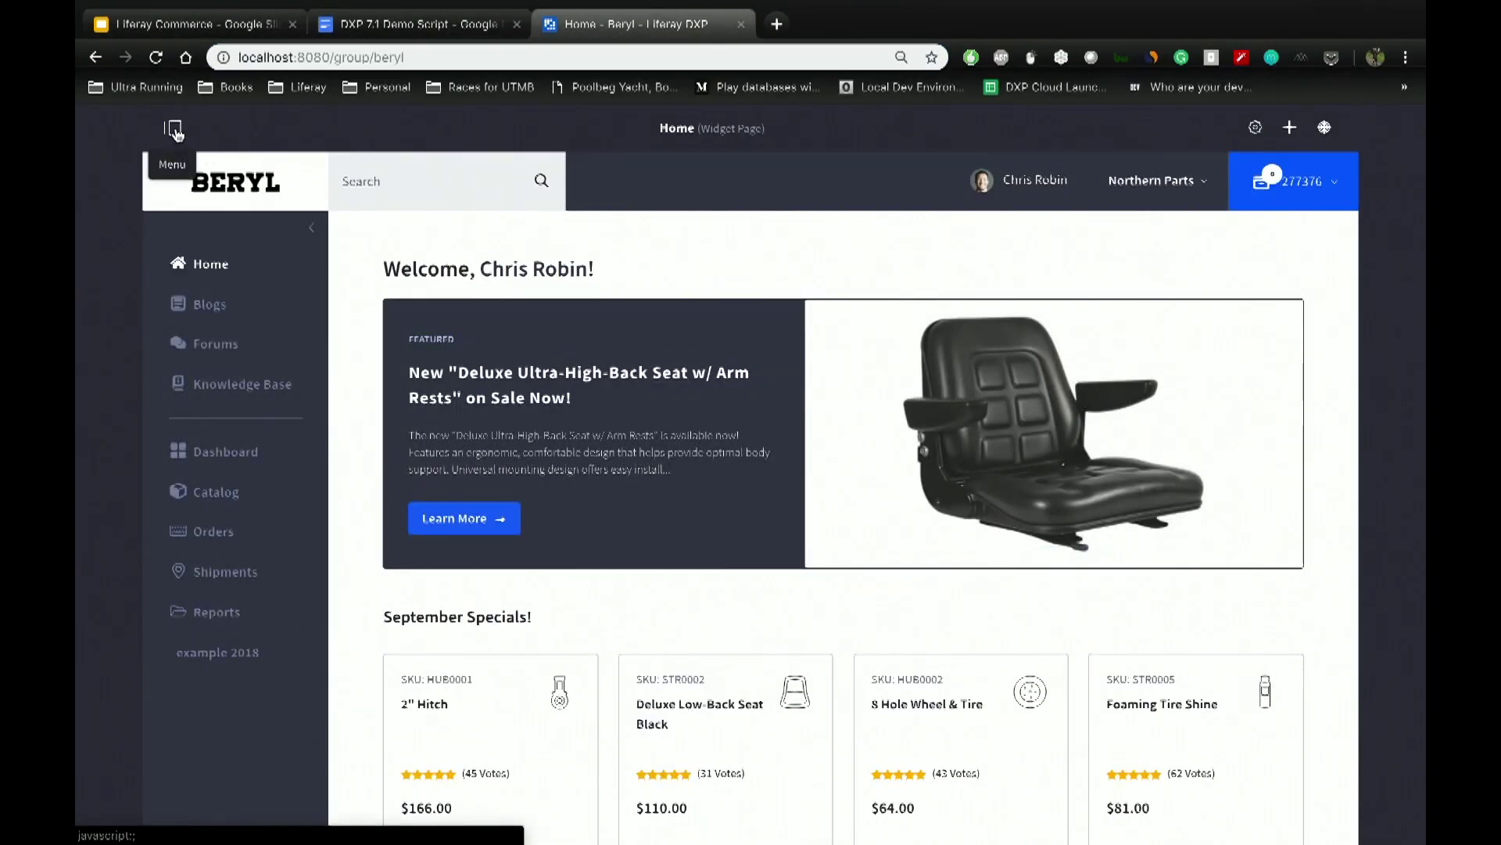
Step: Open the product menu to show the Control Panel / Beryl administration sidebar
{"action": "left_click", "coordinate": [173, 129]}
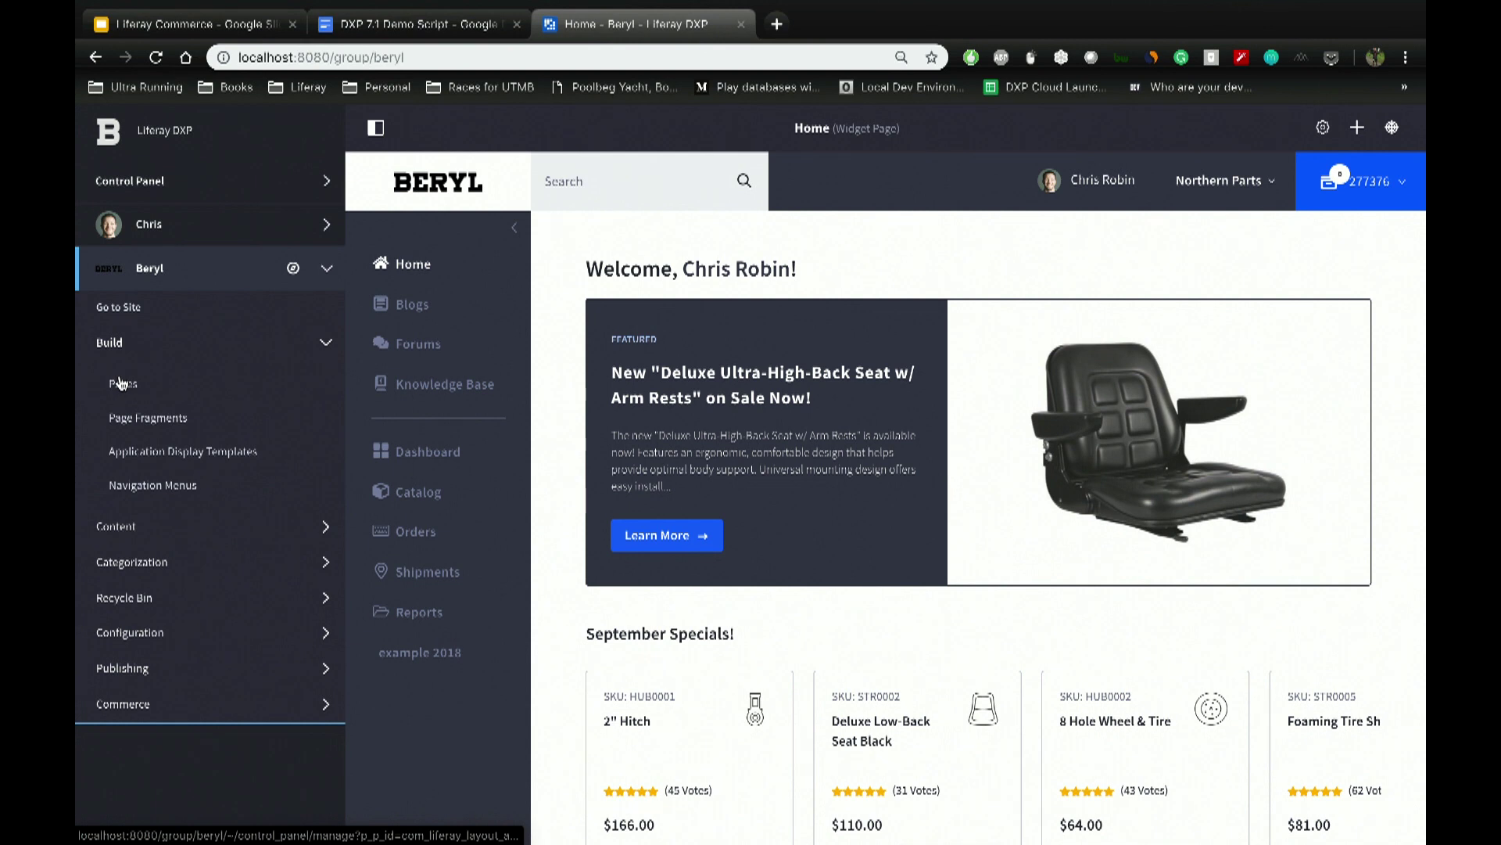
Step: Open Pages under Beryl > Build
{"action": "left_click", "coordinate": [131, 389]}
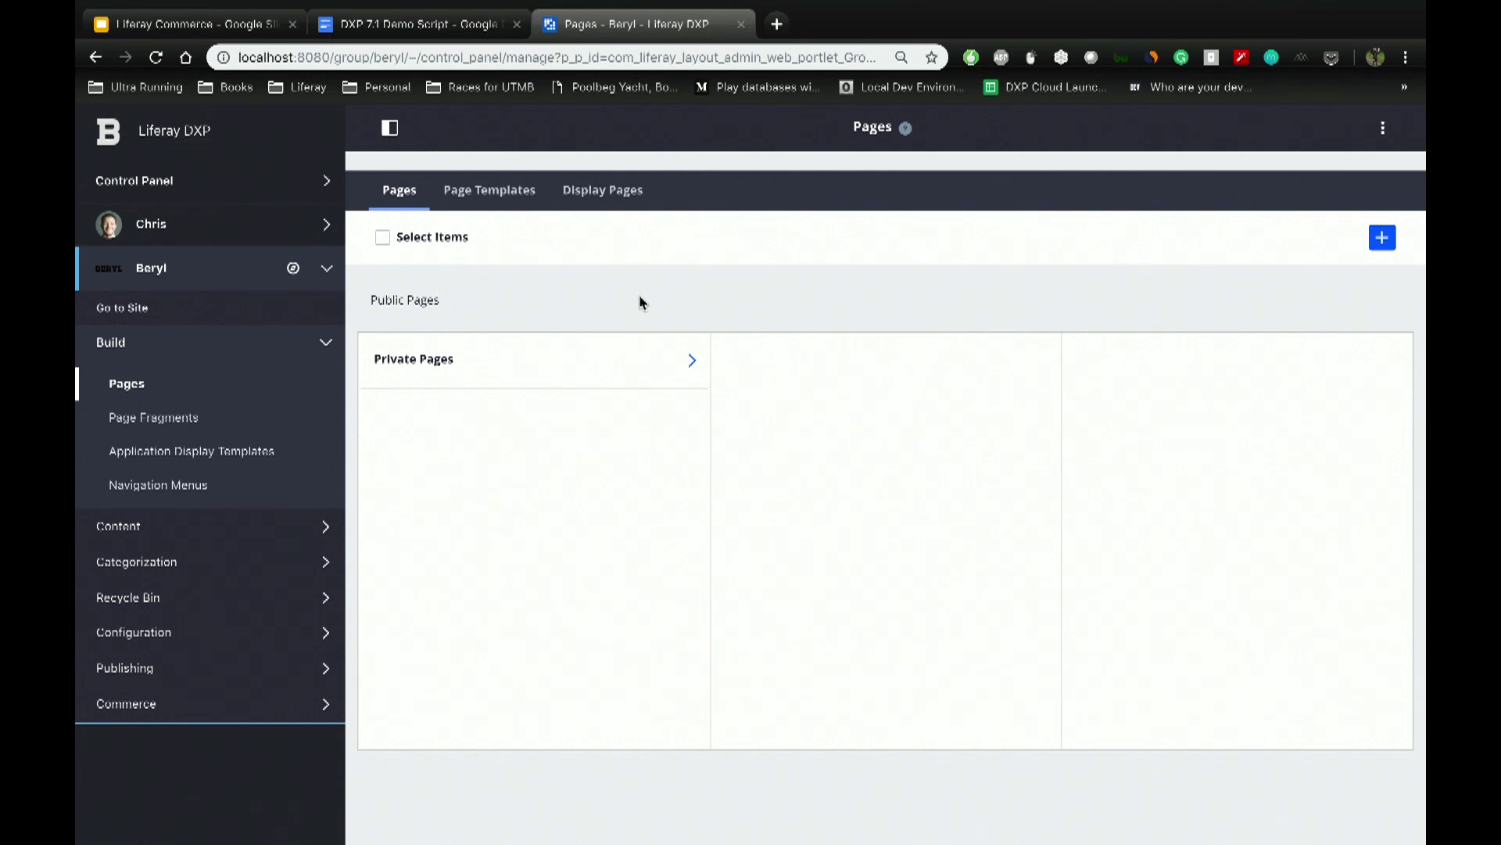
Step: Start adding a new Beryl private page, reaching the Select Template screen
{"action": "left_click", "coordinate": [694, 365]}
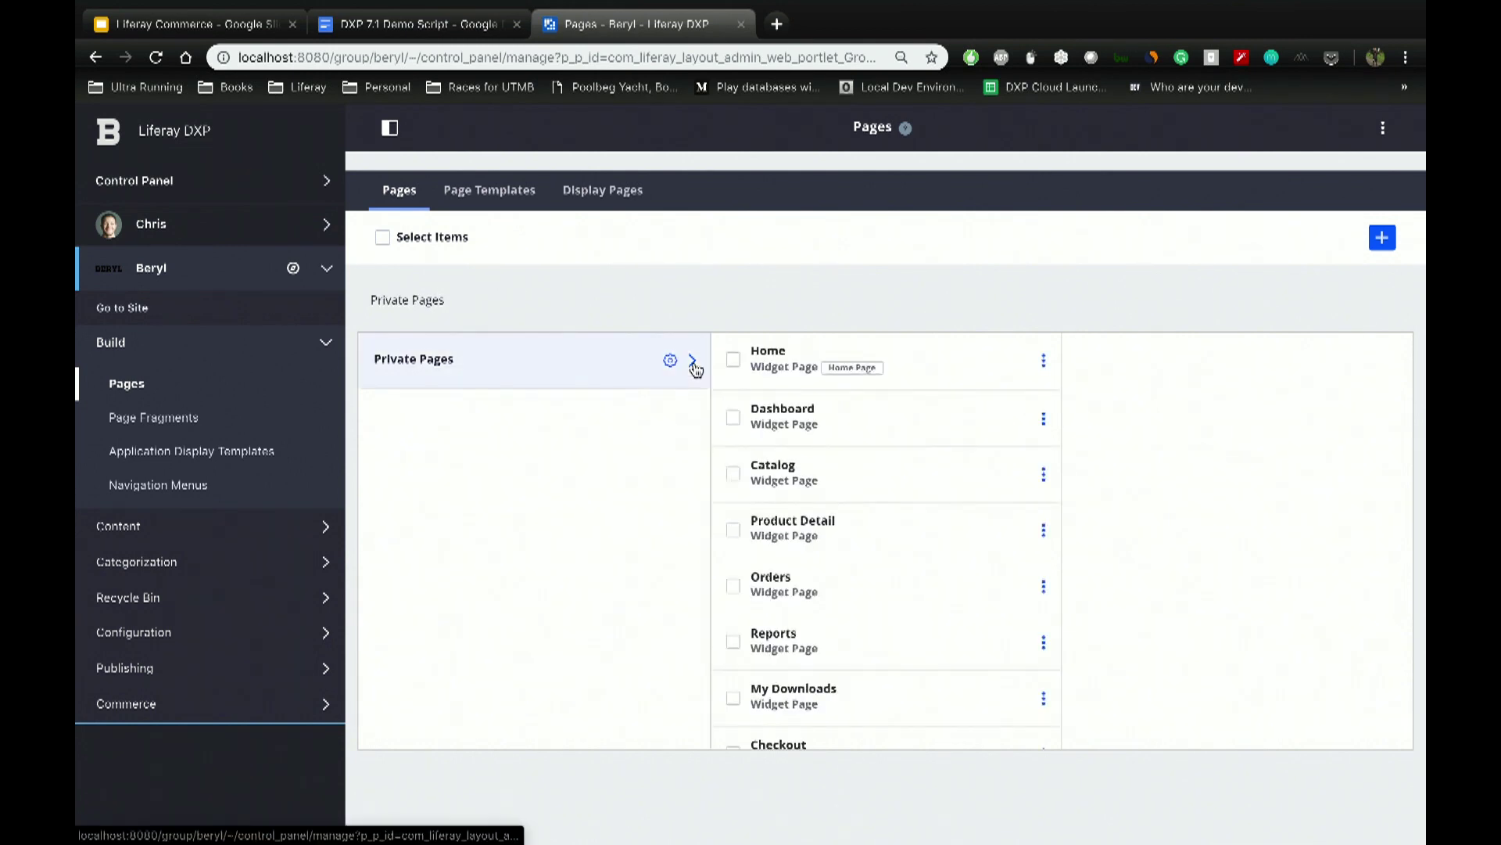
{"action": "scroll", "coordinate": [865, 469], "scroll_direction": "down", "scroll_amount": 5}
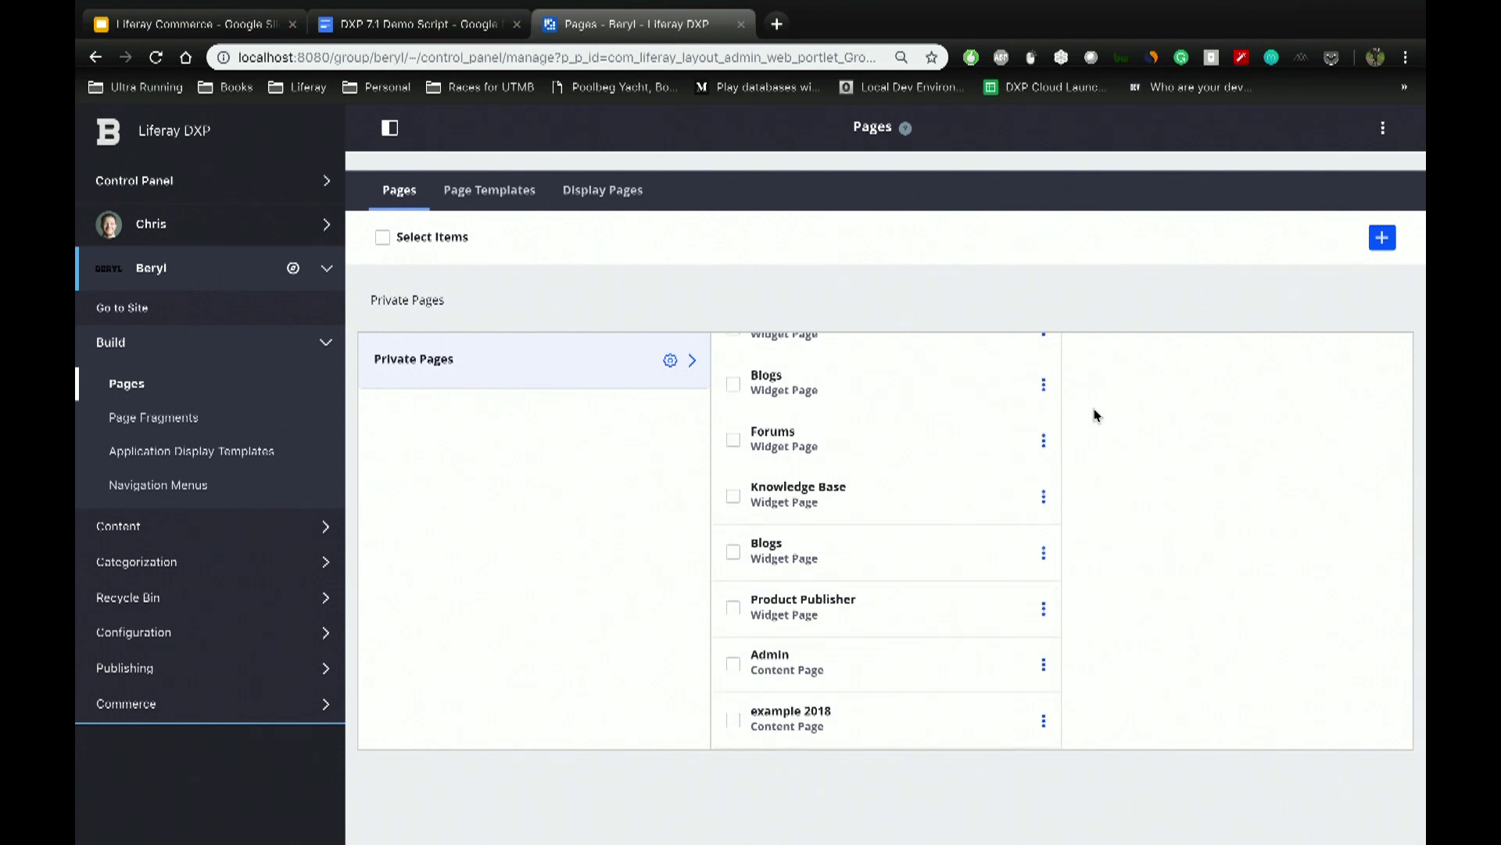
{"action": "left_click", "coordinate": [1381, 238]}
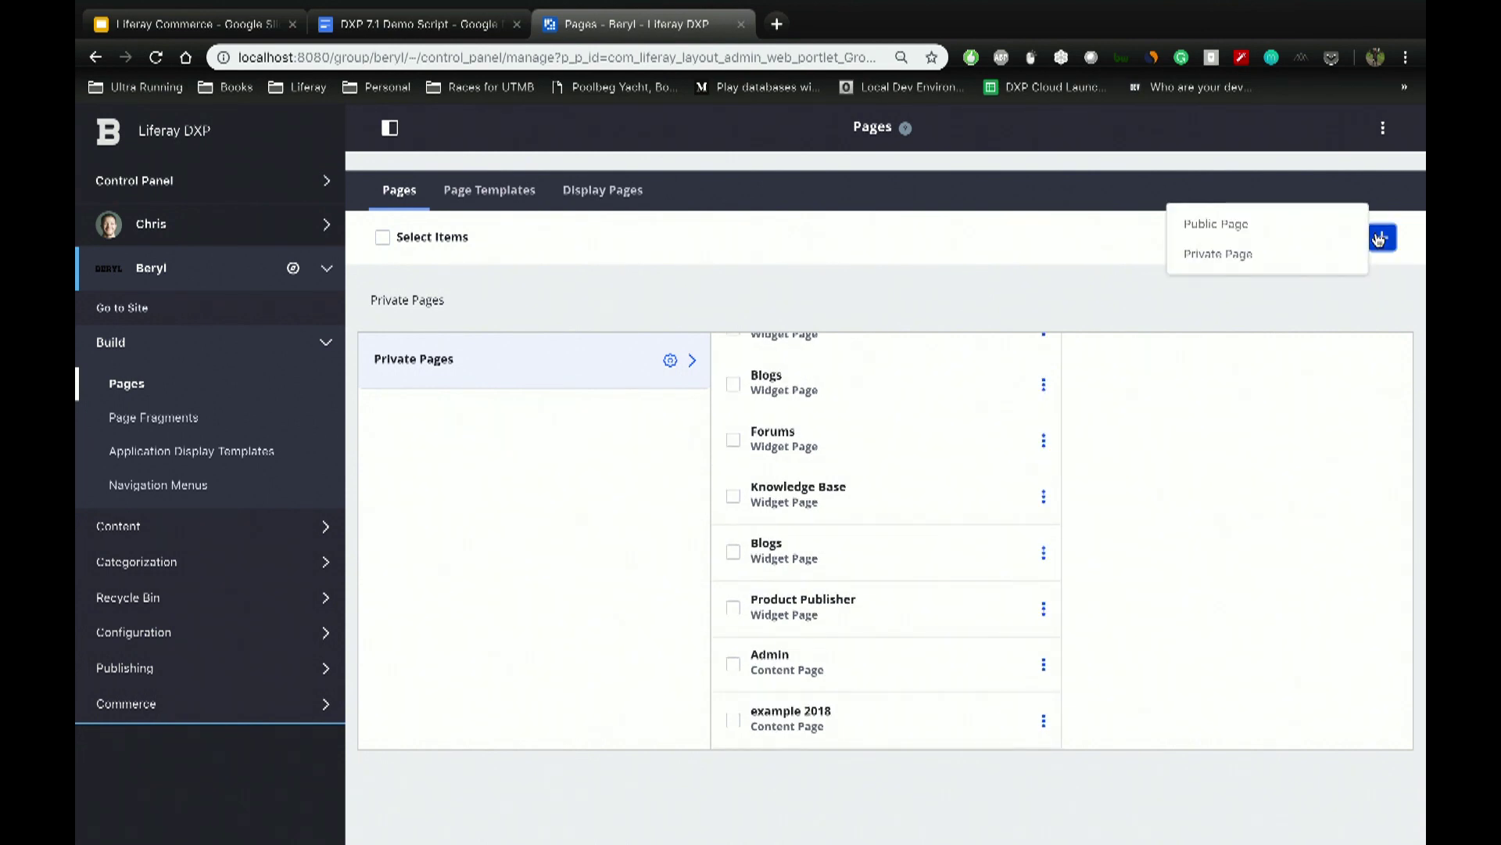
{"action": "left_click", "coordinate": [1267, 266]}
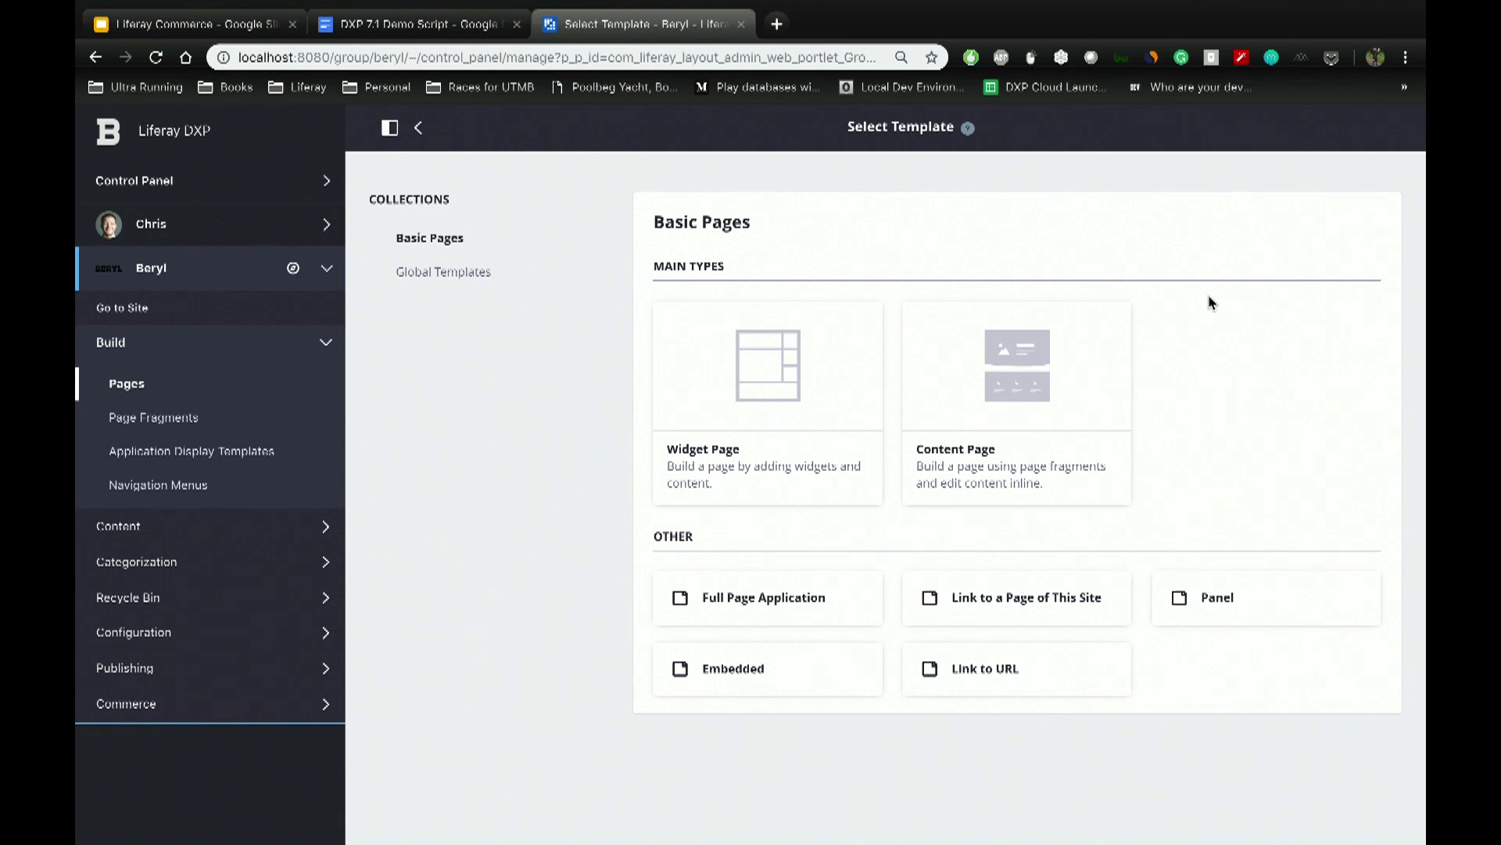
{"action": "left_click", "coordinate": [946, 454]}
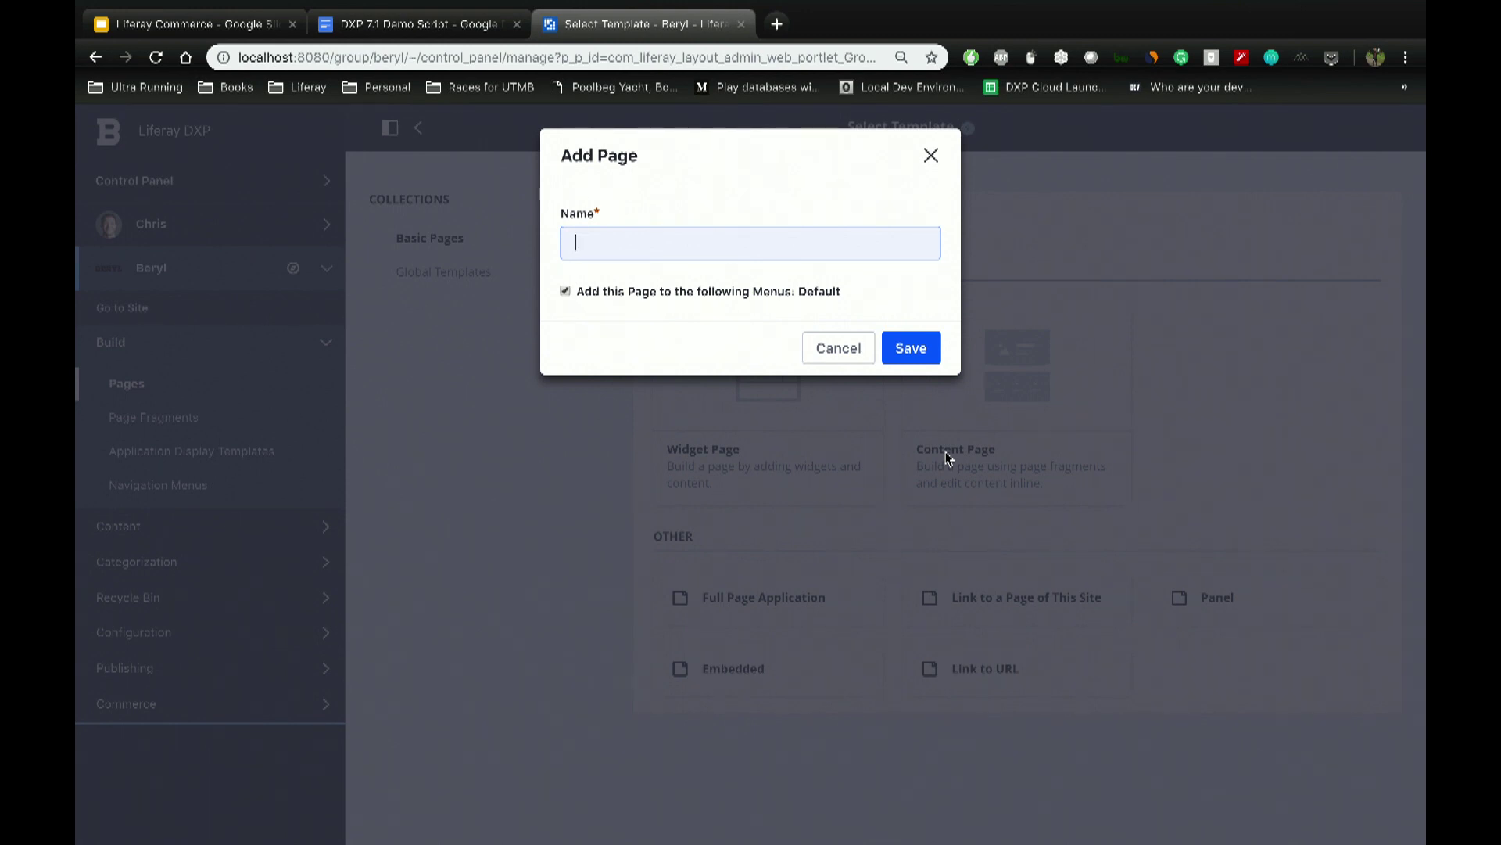
{"action": "key", "text": "Escape"}
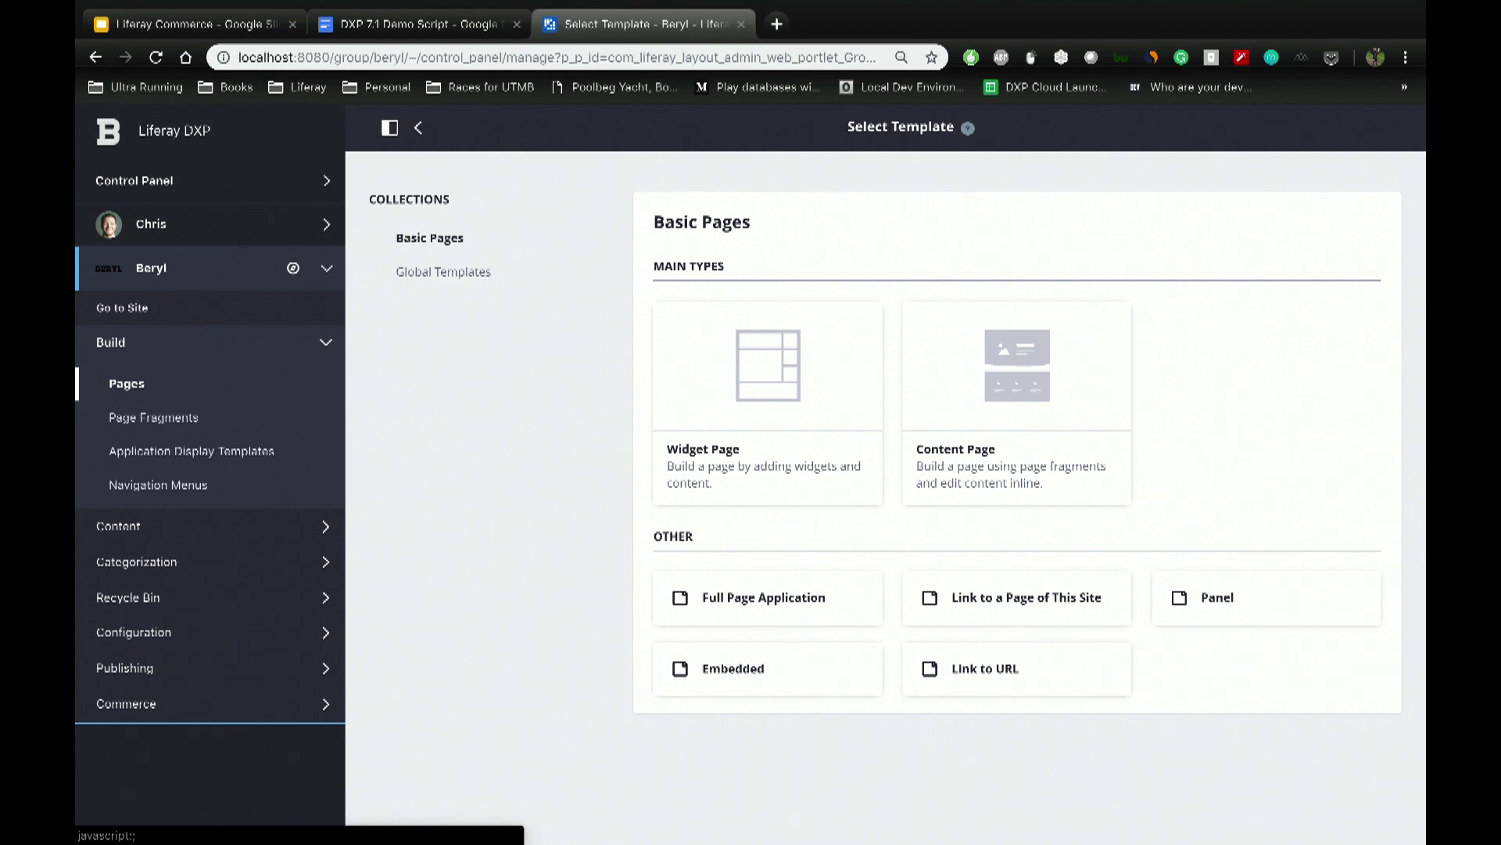
Step: Expand the Content admin section, then switch to the desktop with the Community Connect sign-in page
{"action": "left_click", "coordinate": [149, 525]}
{"action": "scroll", "coordinate": [210, 606], "scroll_direction": "down", "scroll_amount": 2}
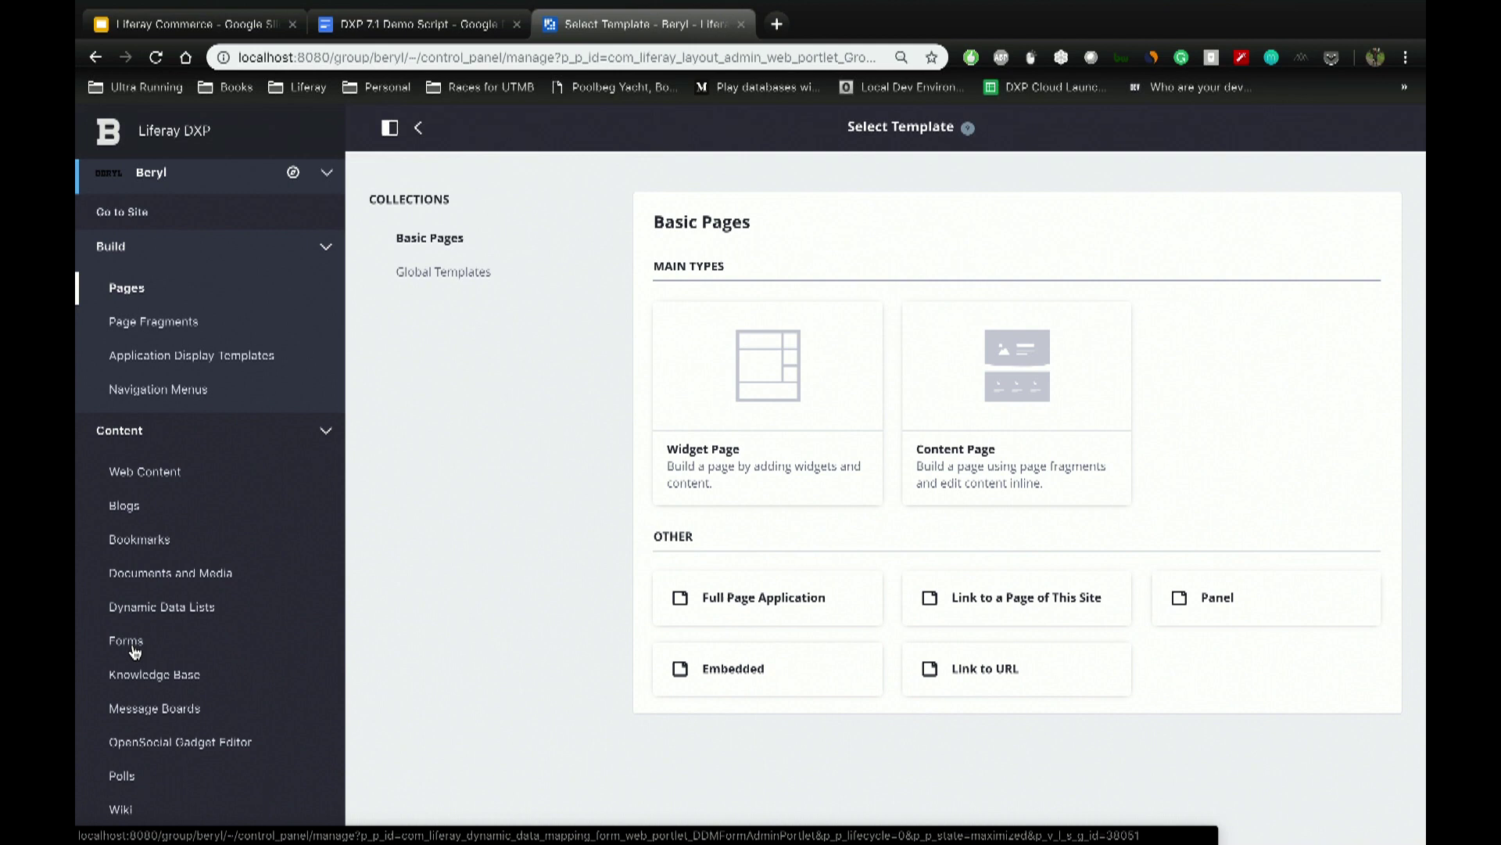
{"action": "key", "text": "ctrl+Left"}
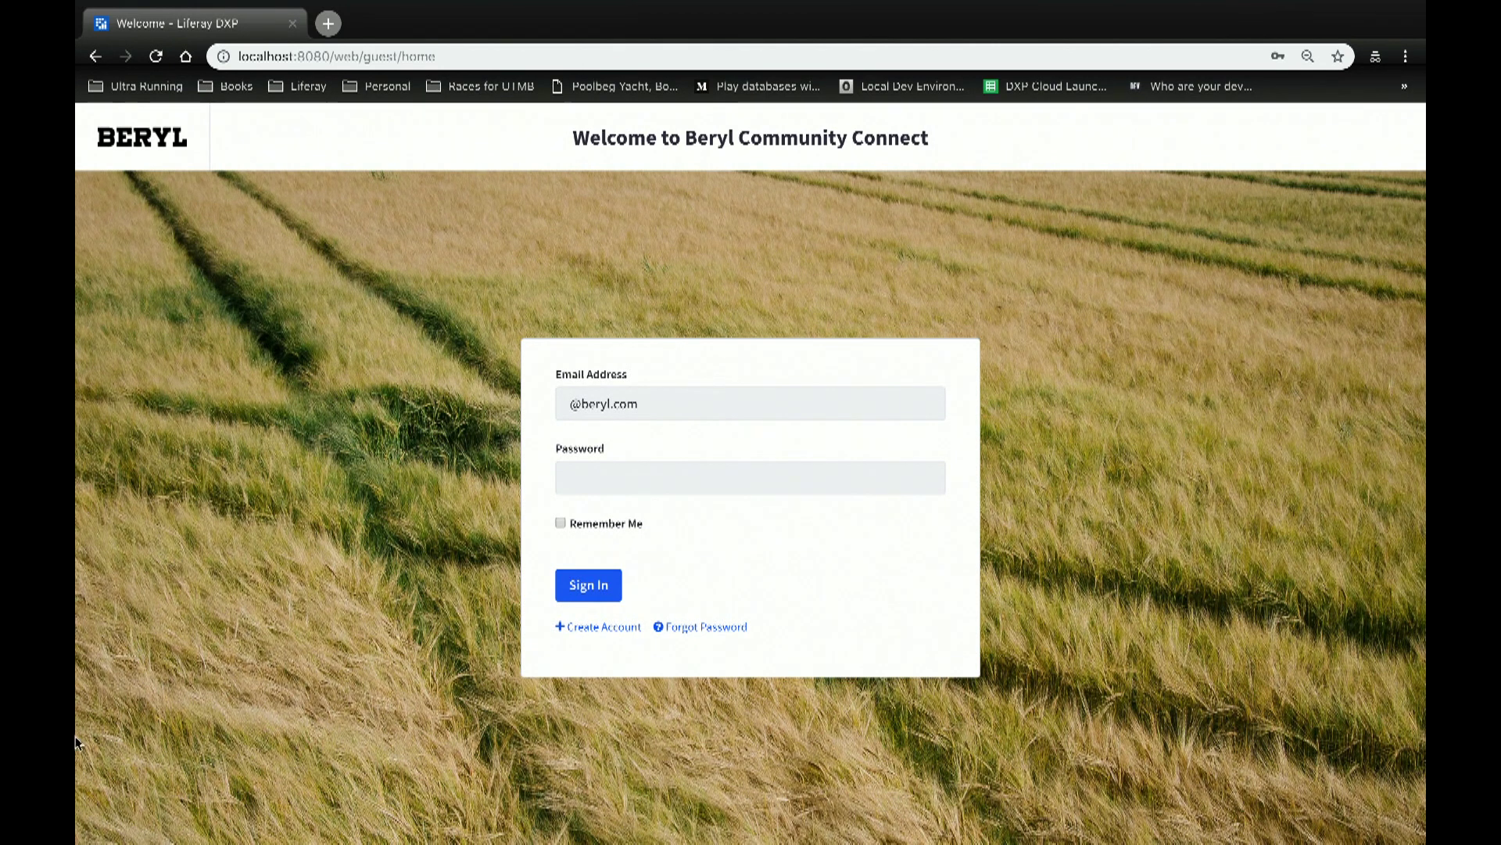
Step: Sign in with the saved Northern Parts login and select the Northern Parts account
{"action": "triple_click", "coordinate": [613, 400]}
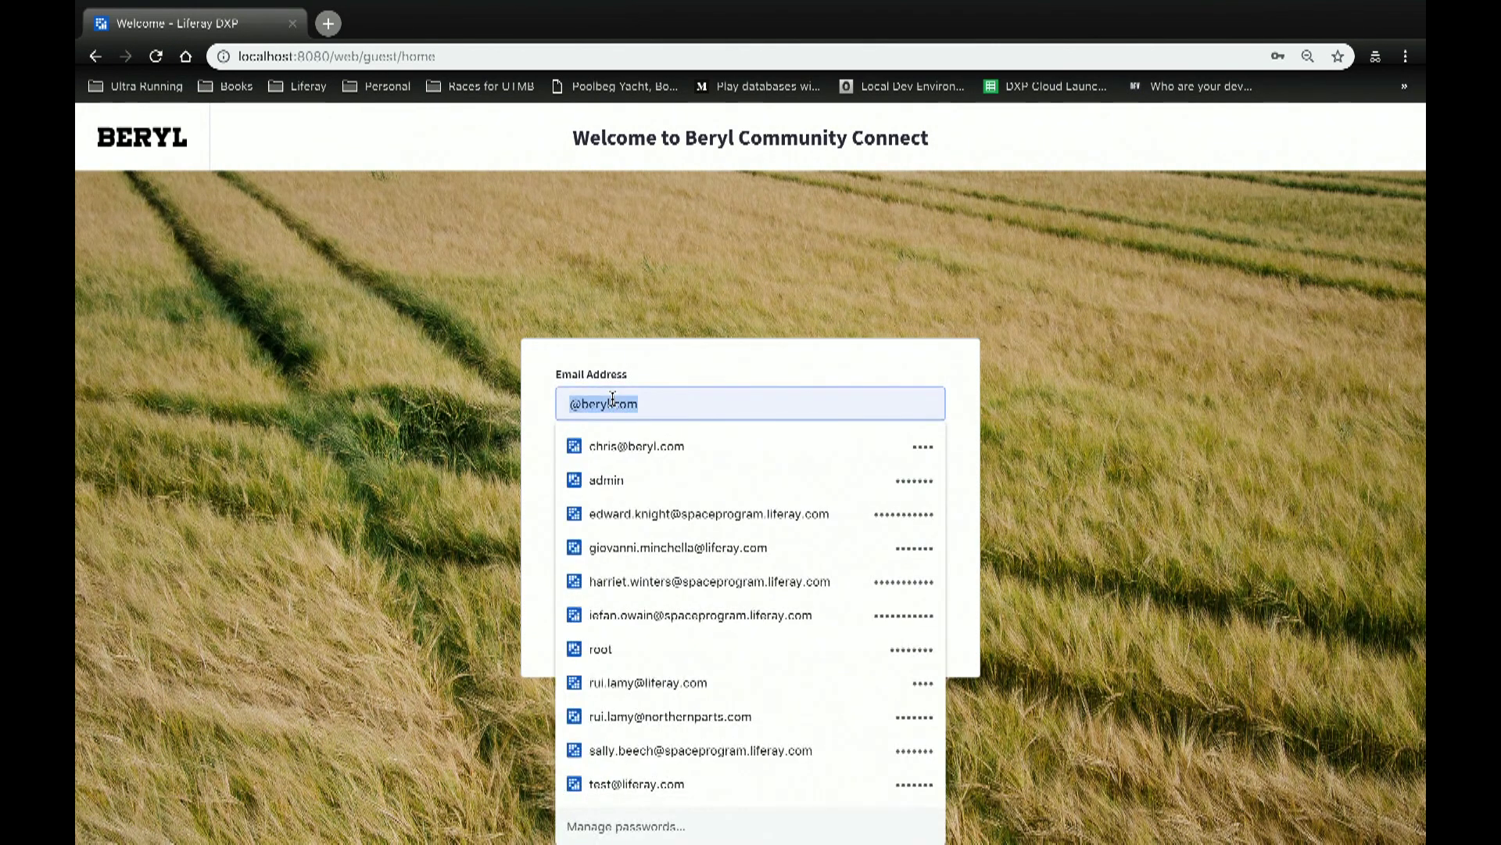
{"action": "type", "text": "rui"}
{"action": "key", "text": "Down"}
{"action": "key", "text": "Down"}
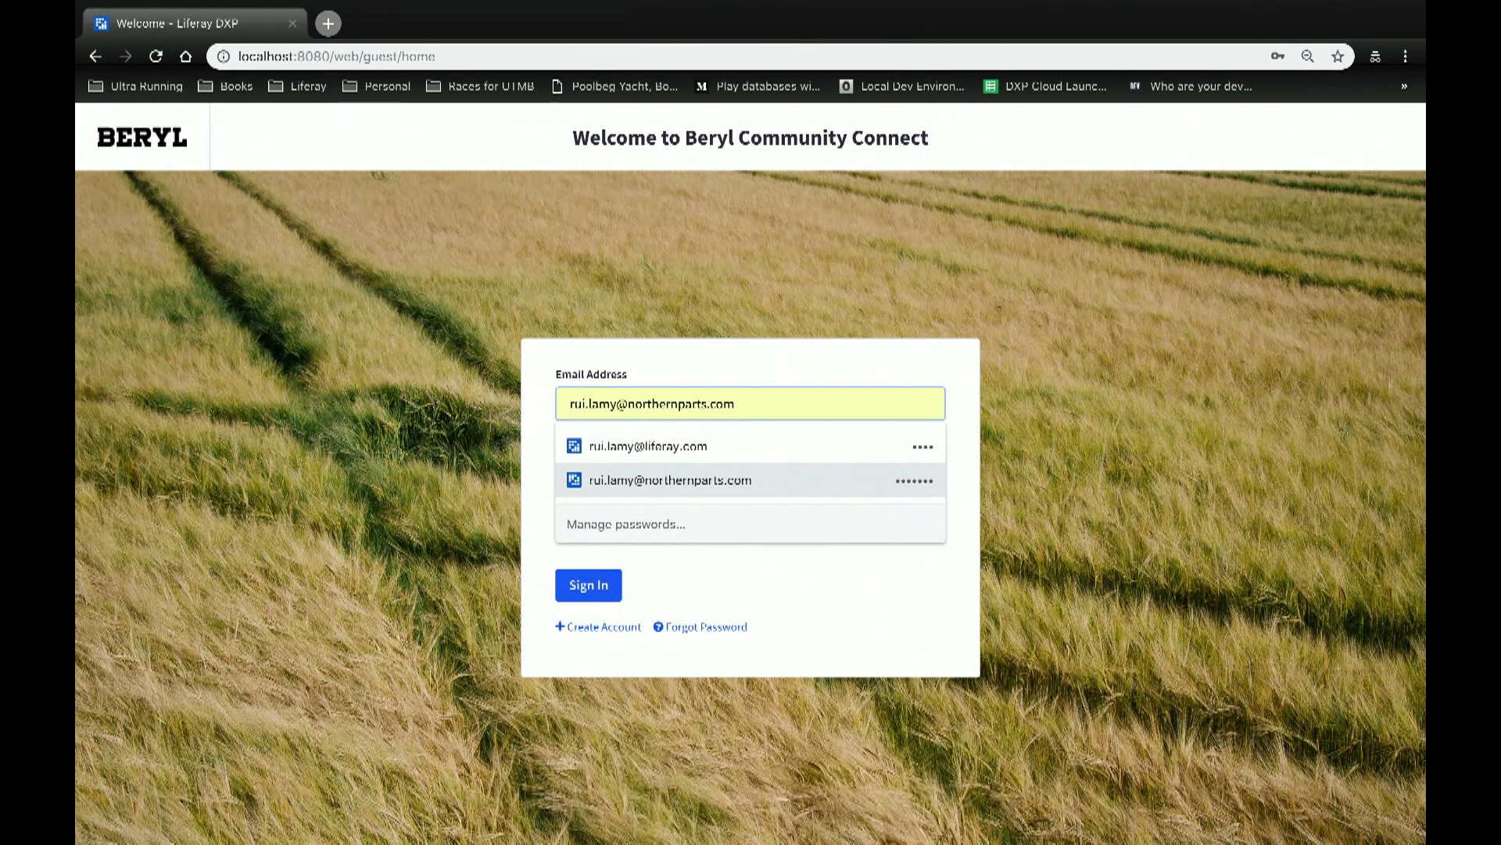
{"action": "key", "text": "Return"}
{"action": "key", "text": "Return"}
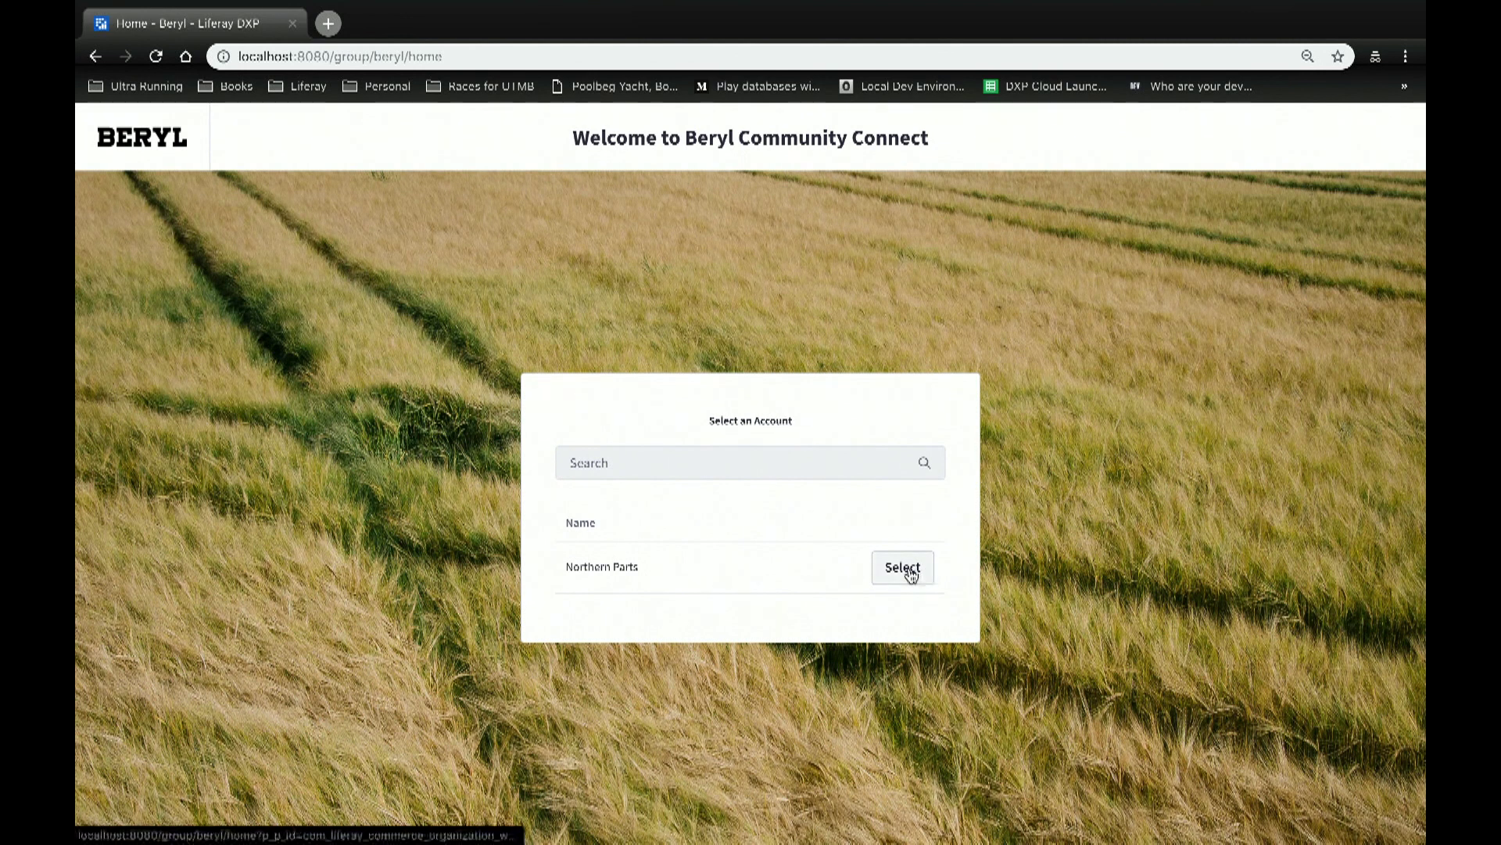
{"action": "left_click", "coordinate": [907, 575]}
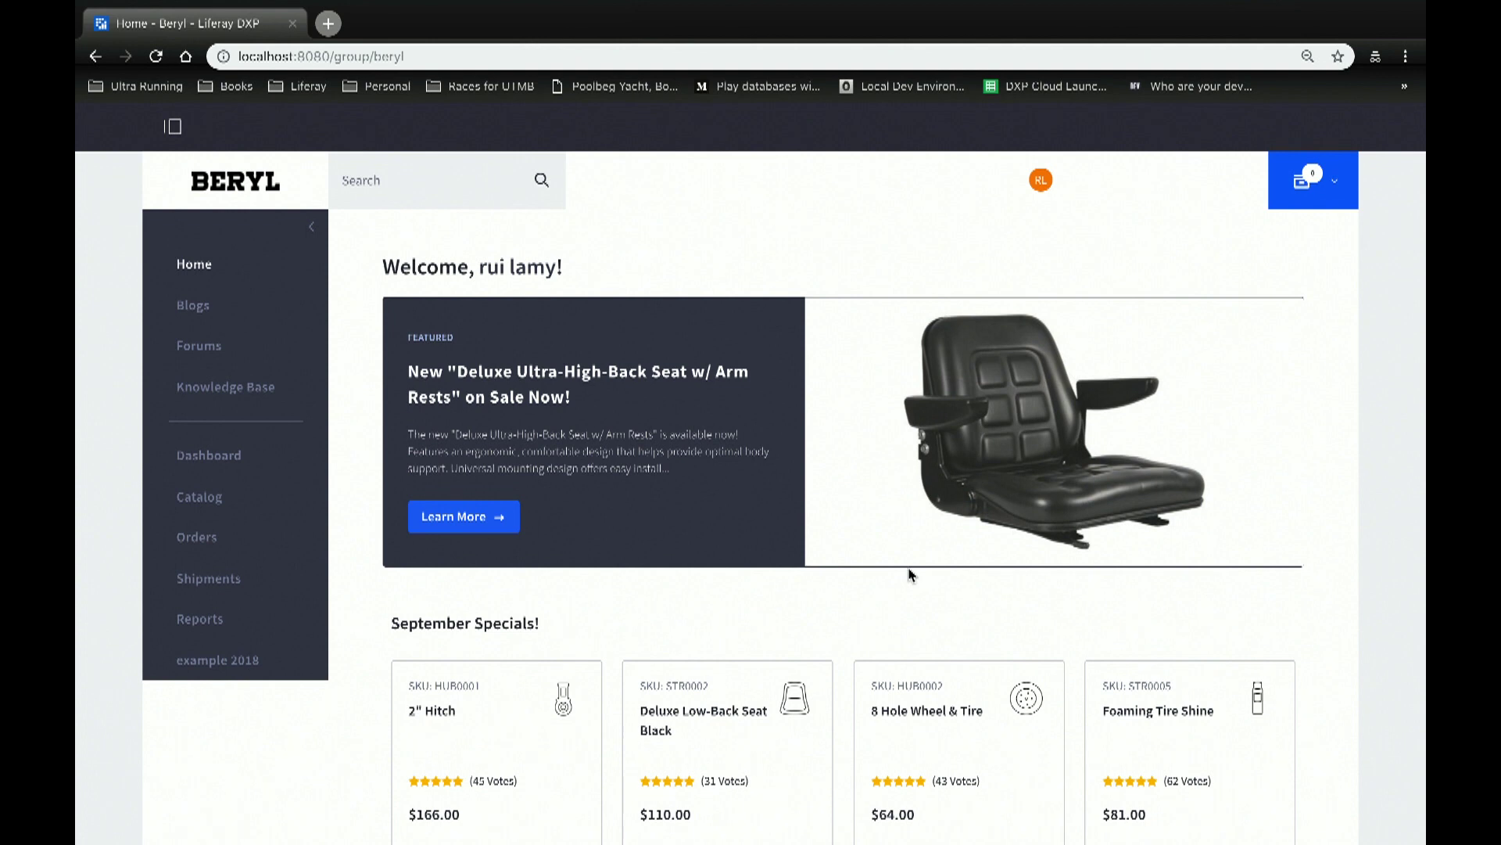
Step: Browse the site's Blogs, Forums and Knowledge Base pages
{"action": "left_click", "coordinate": [192, 305]}
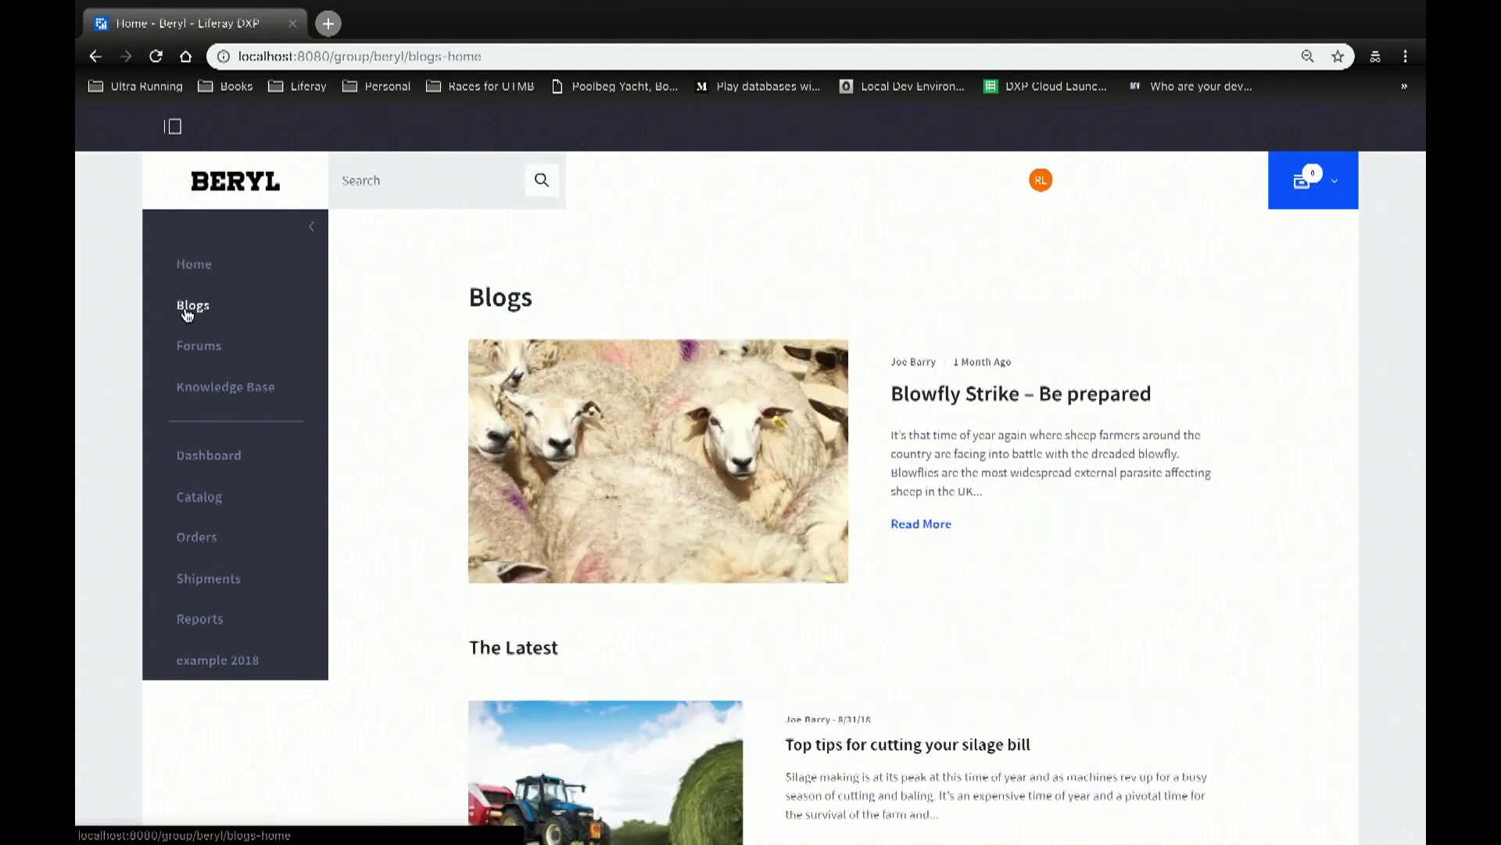
{"action": "left_click", "coordinate": [222, 352]}
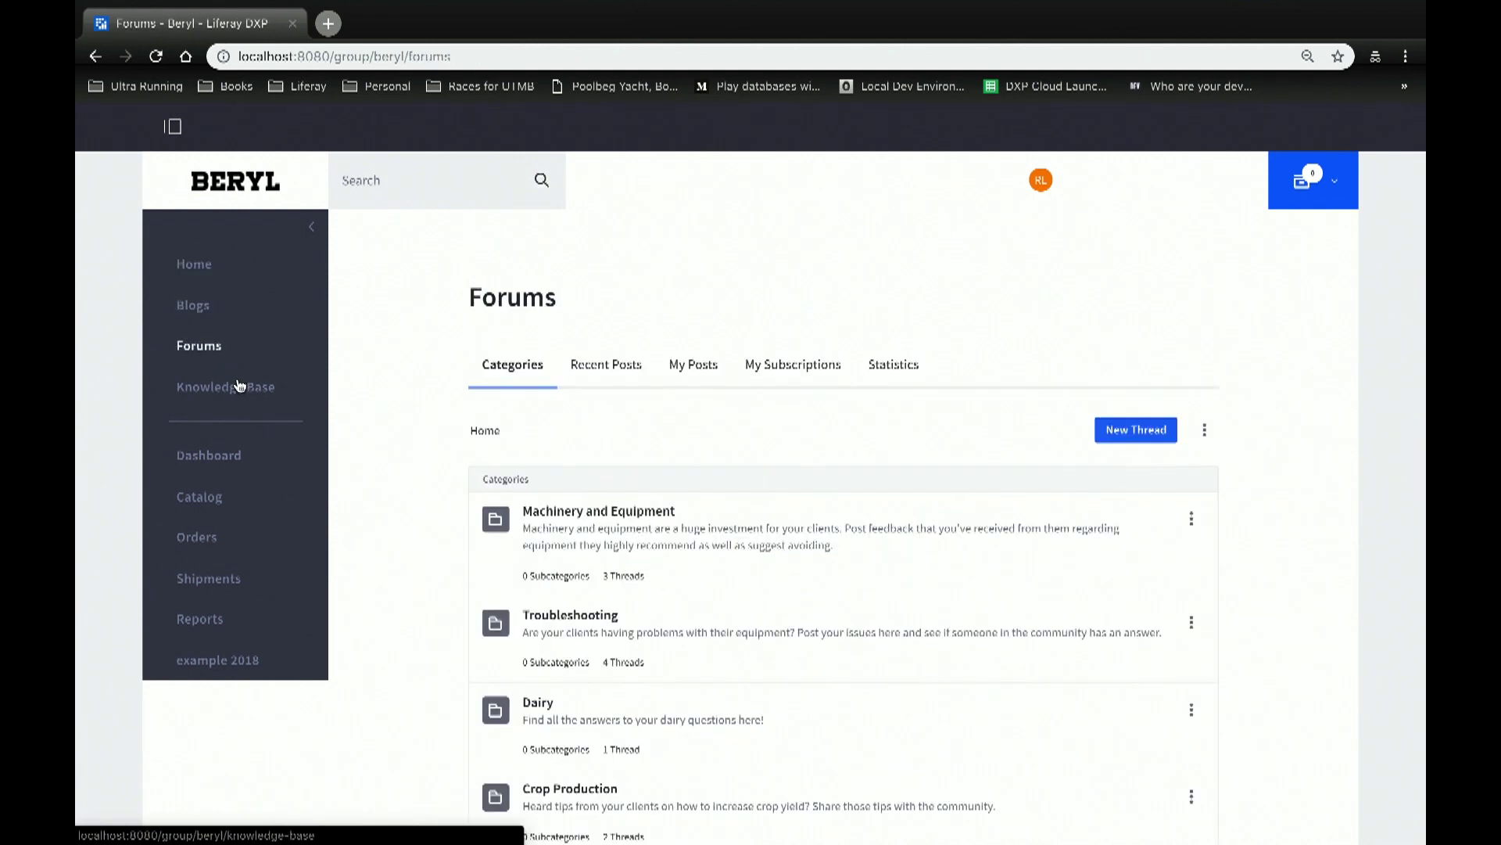
{"action": "scroll", "coordinate": [589, 417], "scroll_direction": "down", "scroll_amount": 5}
{"action": "scroll", "coordinate": [470, 391], "scroll_direction": "up", "scroll_amount": 5}
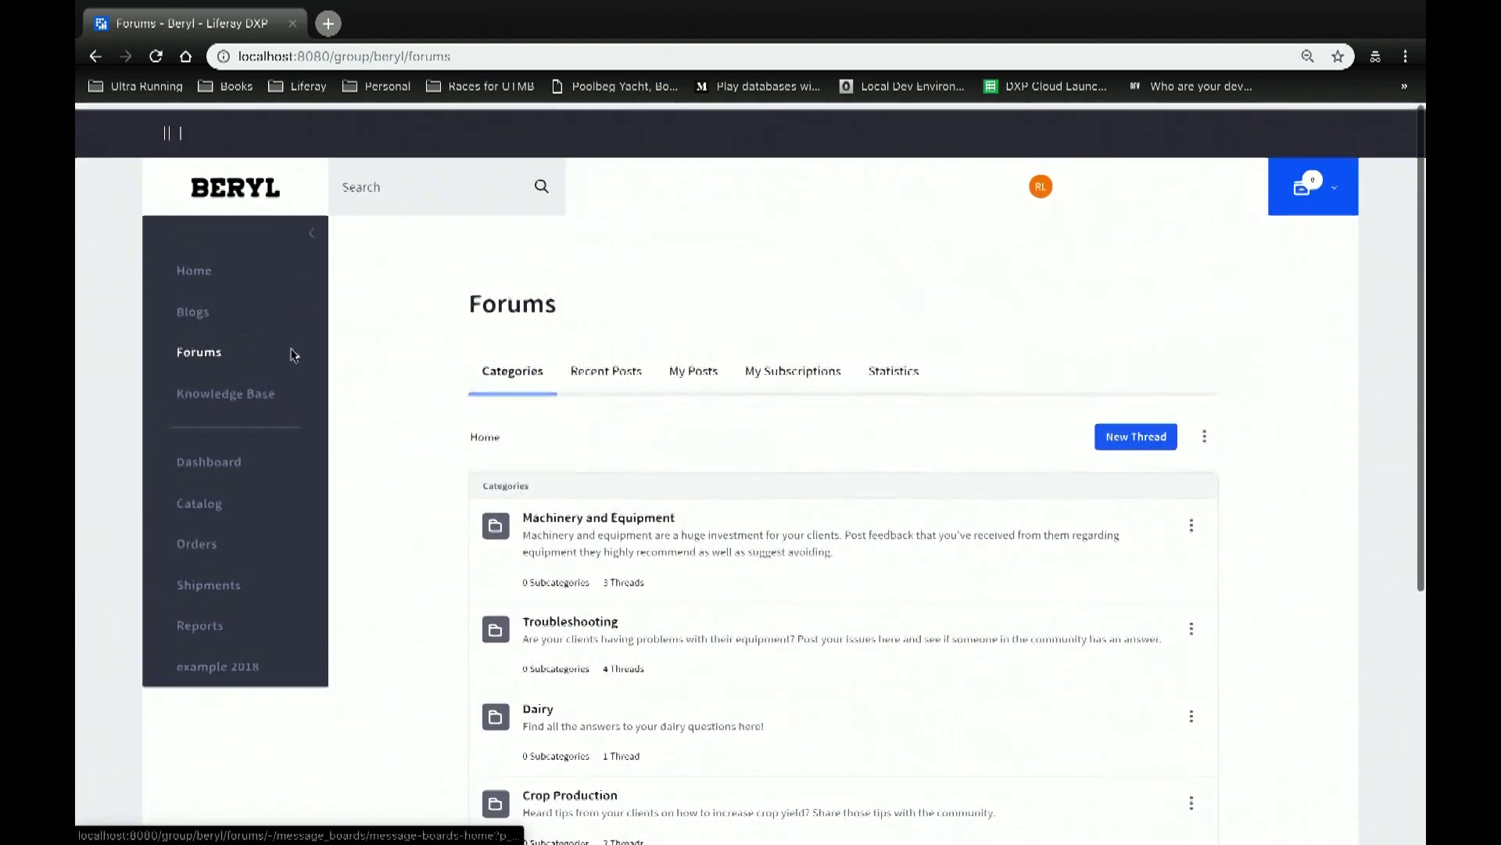
{"action": "left_click", "coordinate": [226, 391]}
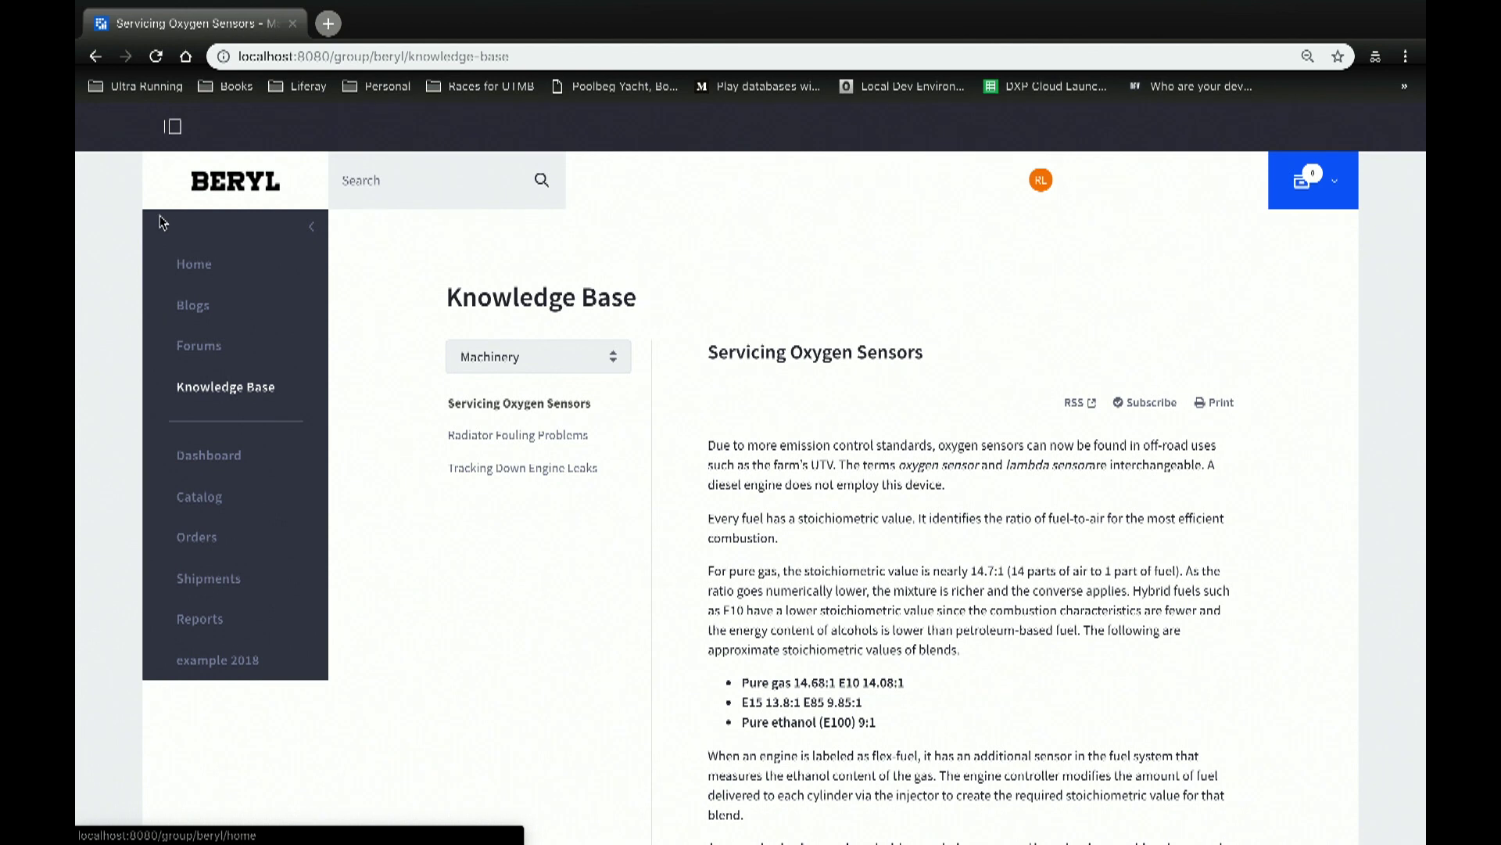
Step: Return to Blogs and open 'Top tips for cutting your silage bill' down to its comments
{"action": "left_click", "coordinate": [197, 311]}
{"action": "scroll", "coordinate": [1106, 486], "scroll_direction": "down", "scroll_amount": 5}
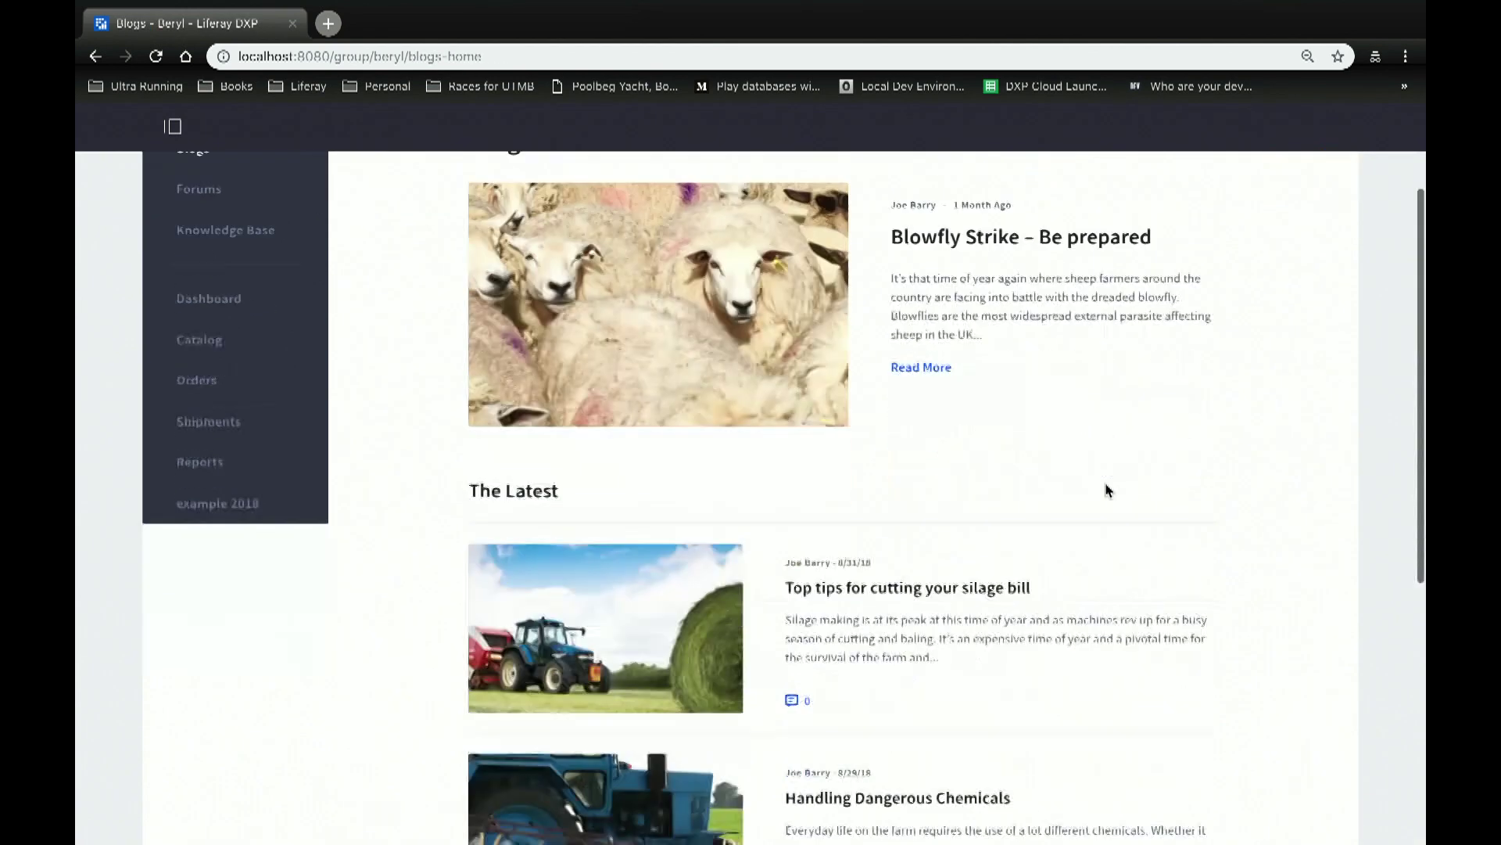
{"action": "left_click", "coordinate": [898, 345]}
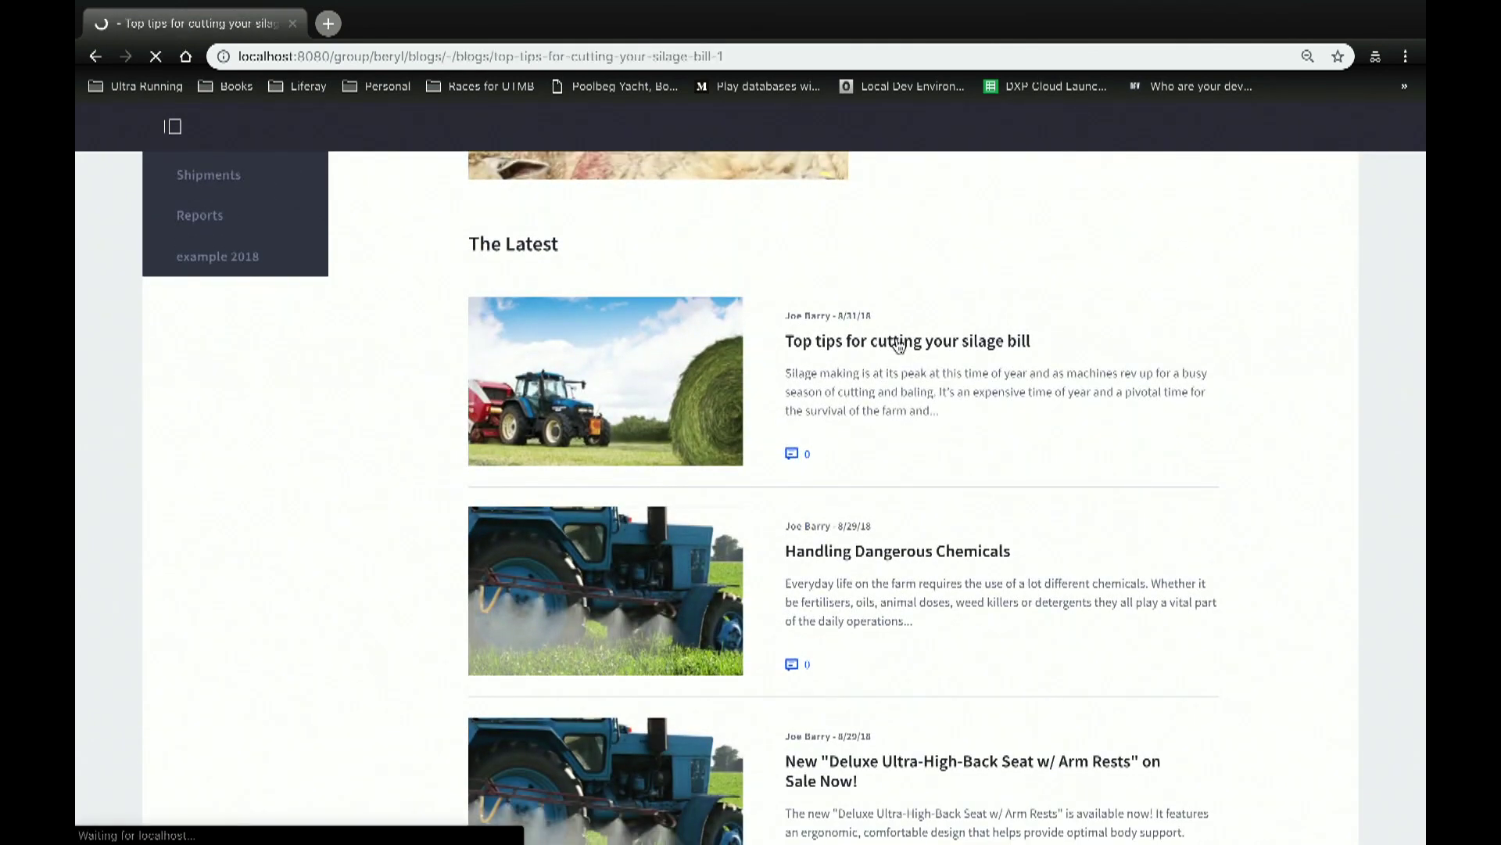
{"action": "scroll", "coordinate": [899, 344], "scroll_direction": "down", "scroll_amount": 11}
{"action": "scroll", "coordinate": [898, 345], "scroll_direction": "down", "scroll_amount": 7}
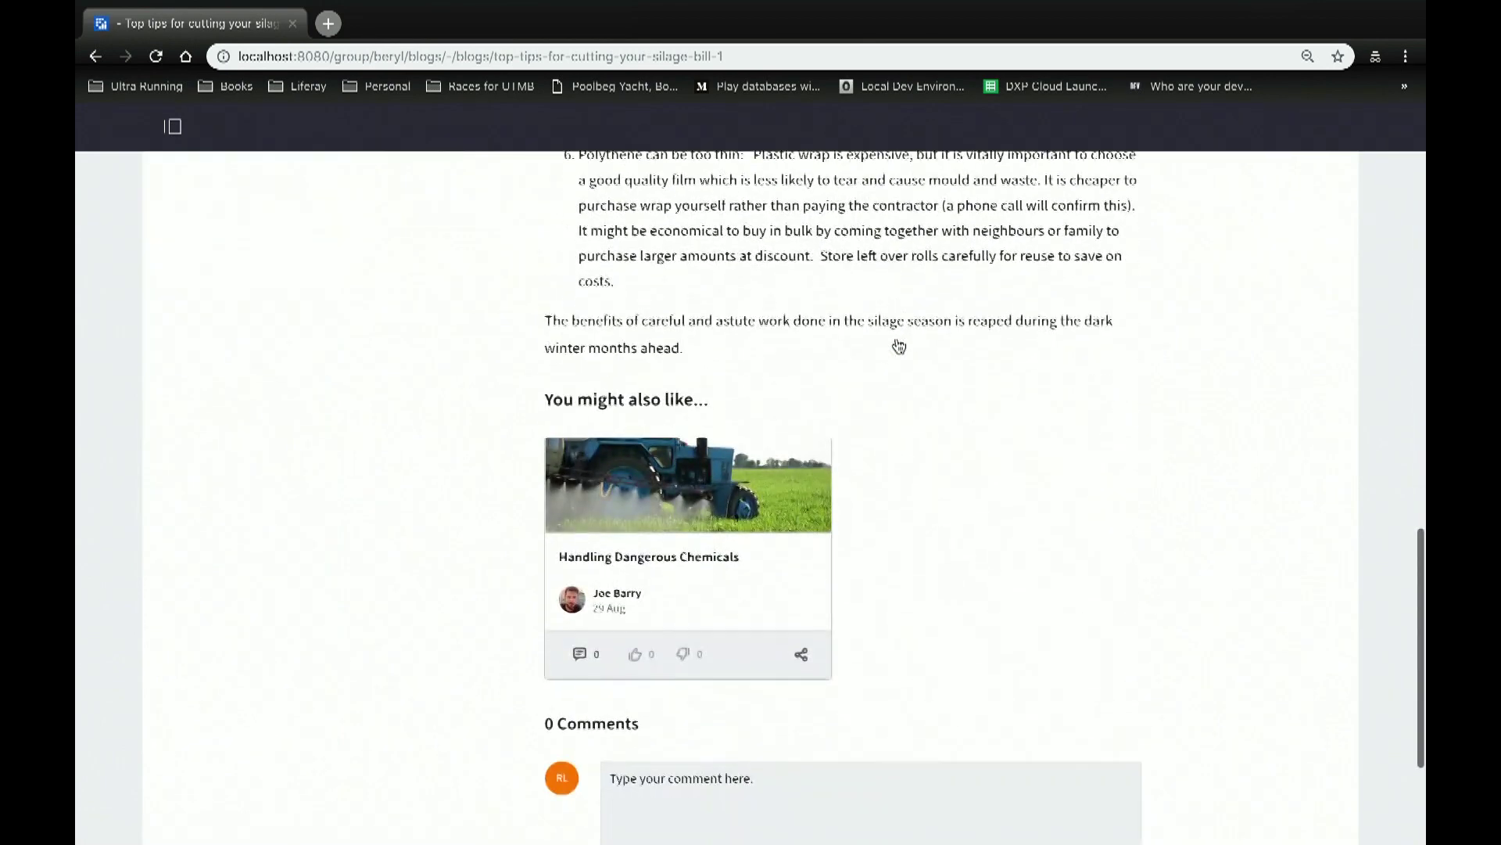
Step: Post the comment 'This is bad....' on the silage bill article
{"action": "left_click", "coordinate": [676, 665]}
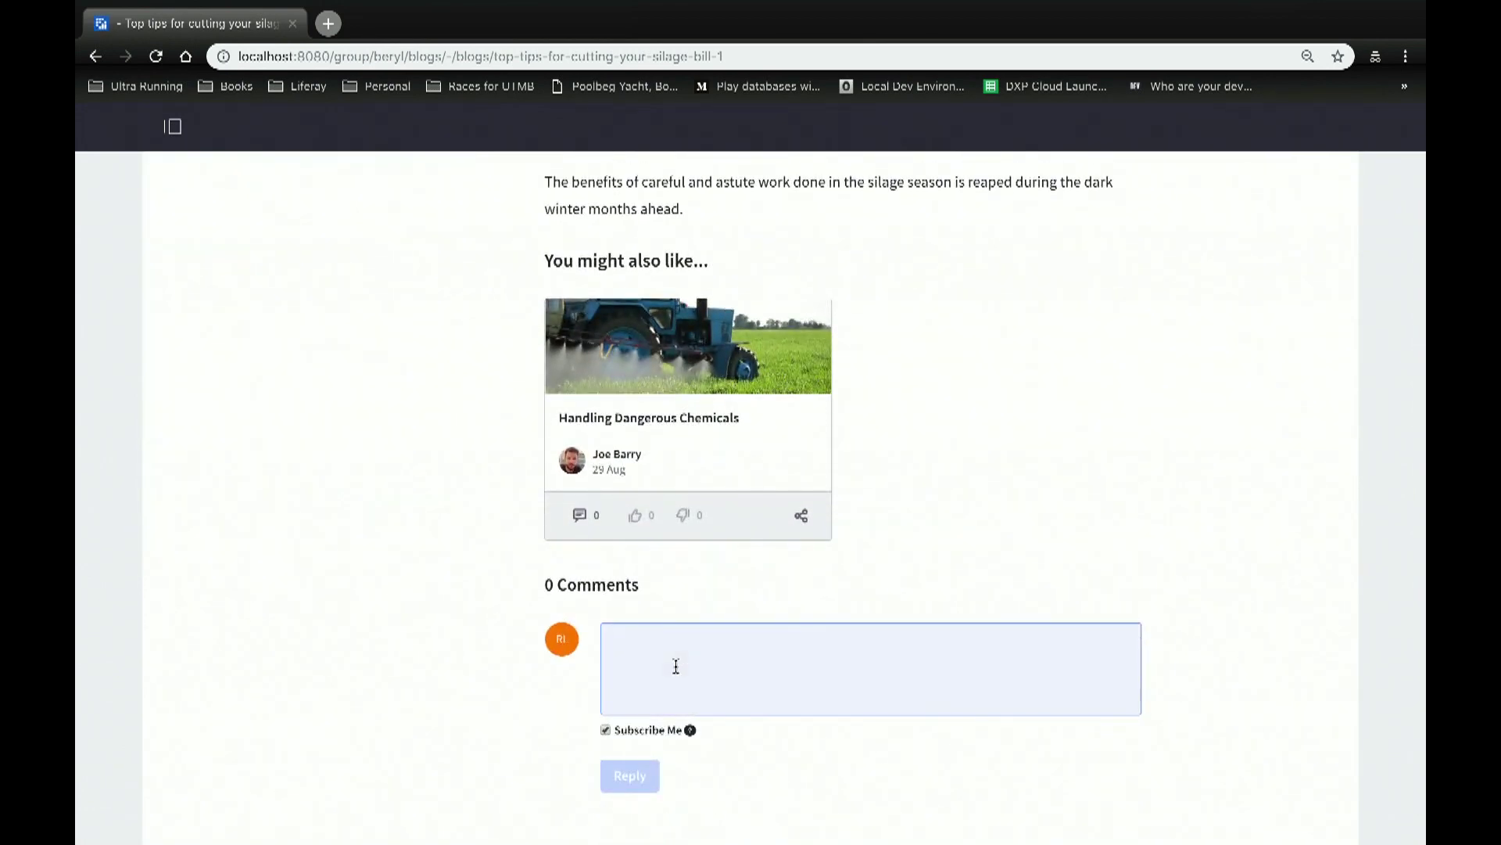
{"action": "type", "text": "This is "}
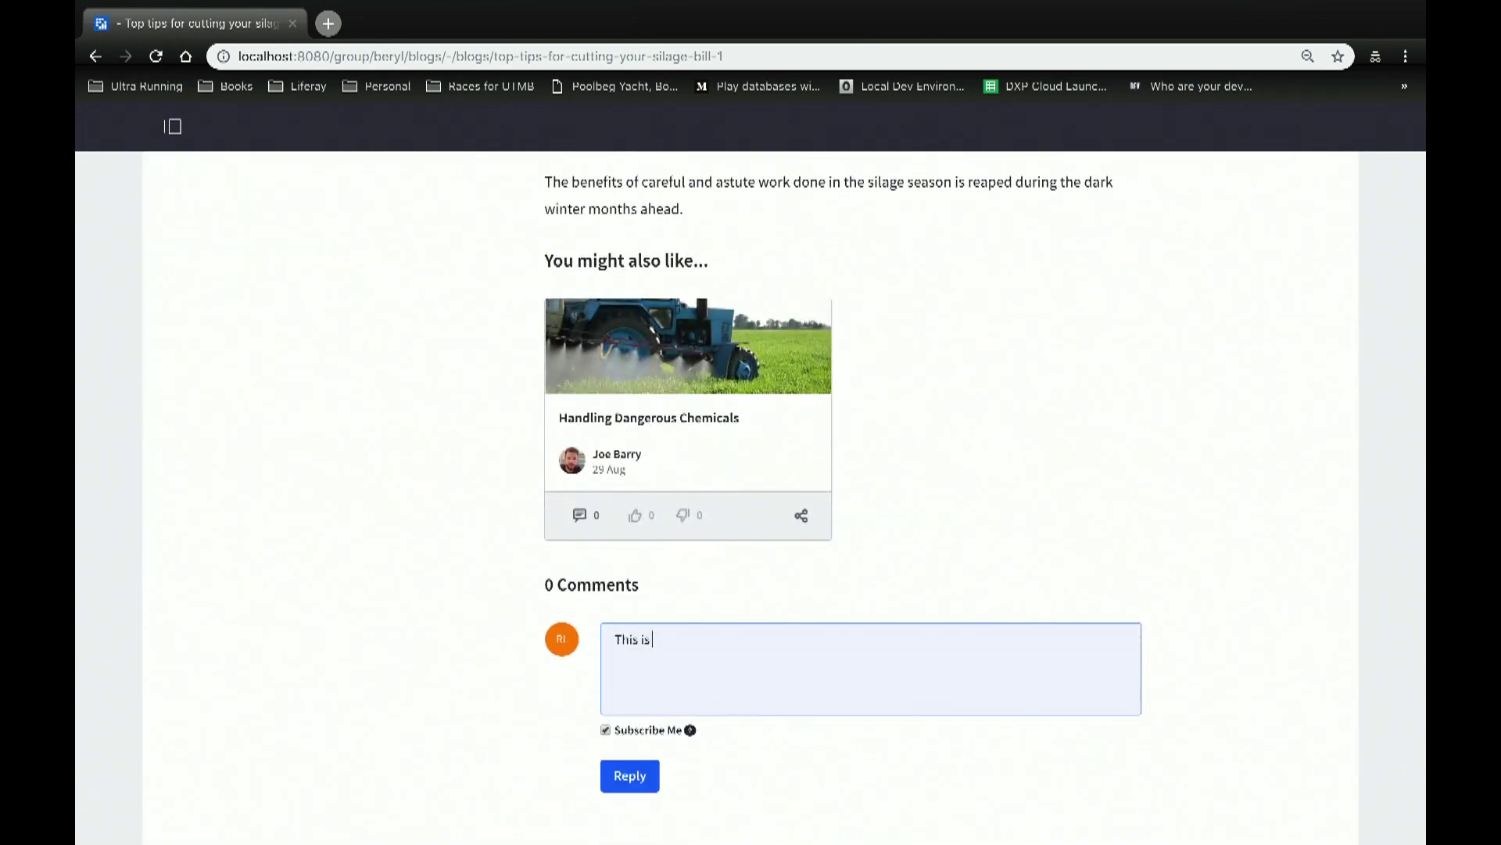
{"action": "type", "text": "ba"}
{"action": "key", "text": "BackSpace"}
{"action": "type", "text": "bad...."}
{"action": "left_click", "coordinate": [654, 780]}
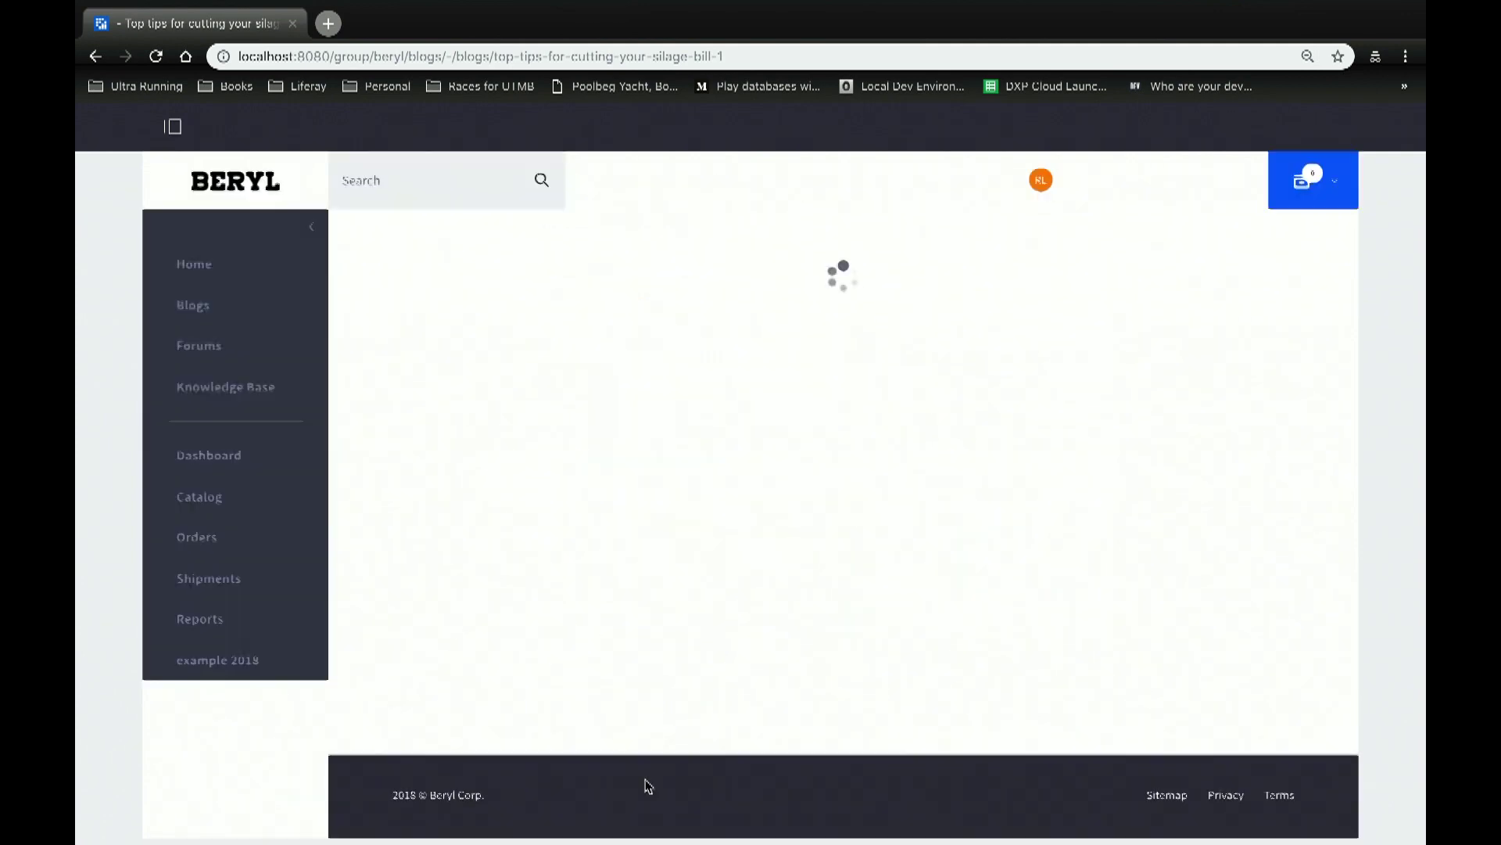
{"action": "scroll", "coordinate": [514, 521], "scroll_direction": "up", "scroll_amount": 15}
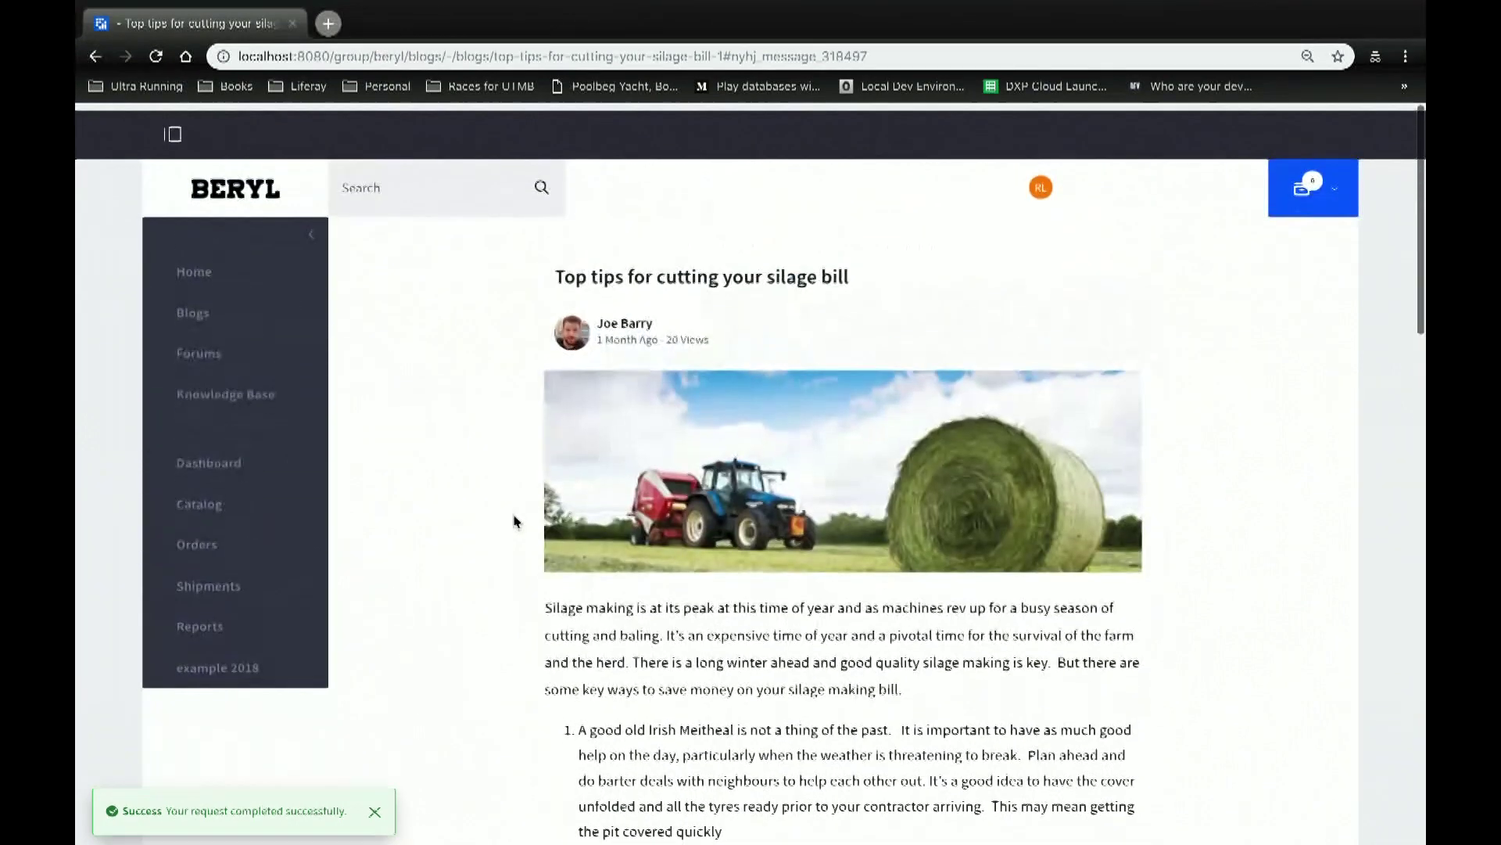
Step: Open the 'STR0003 causing problems' thread from the site's Forums page
{"action": "left_click", "coordinate": [227, 387]}
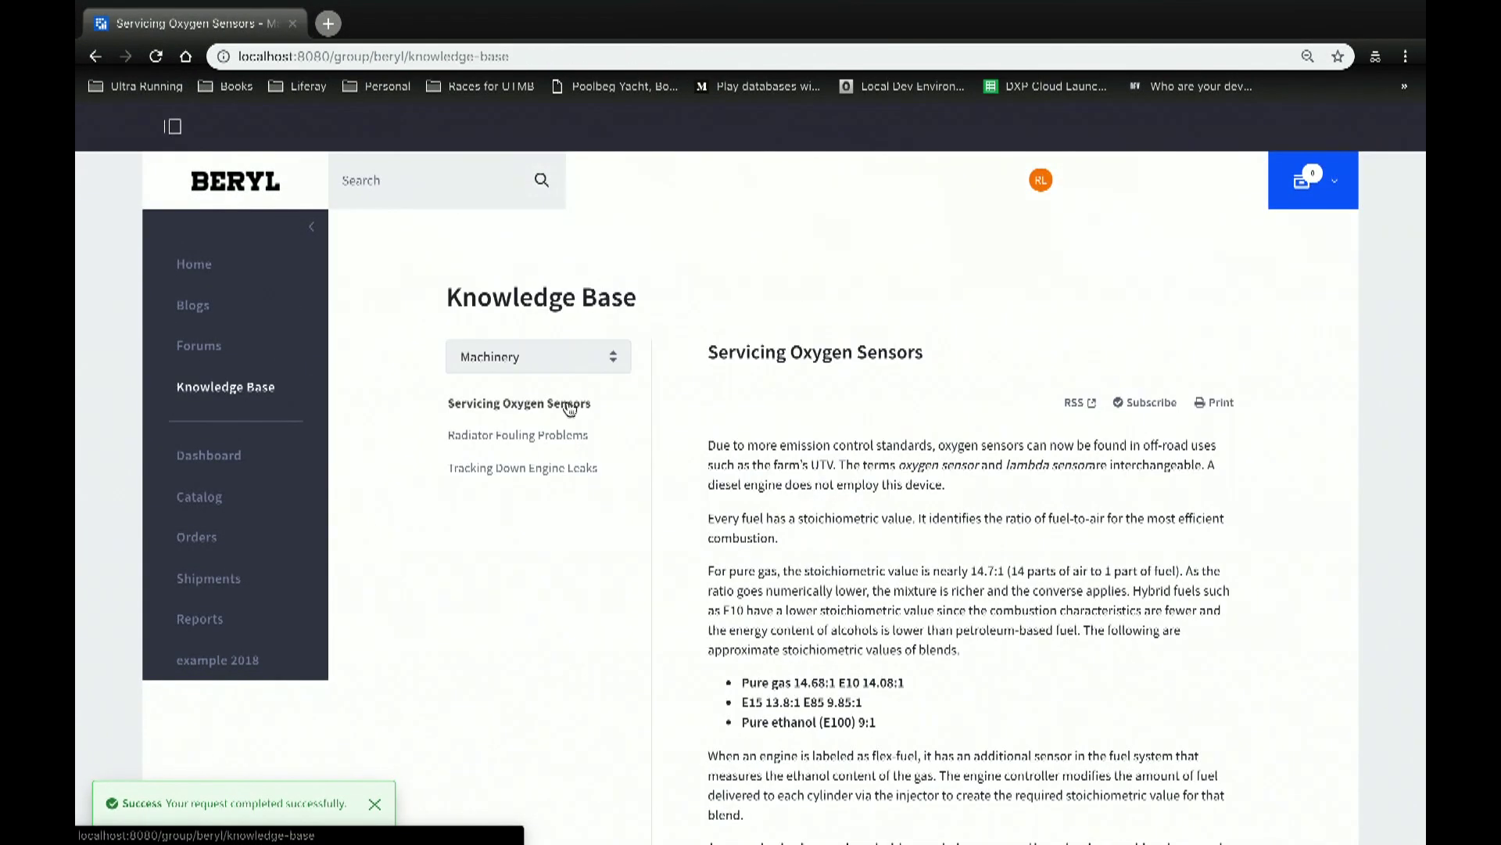
{"action": "left_click", "coordinate": [196, 352]}
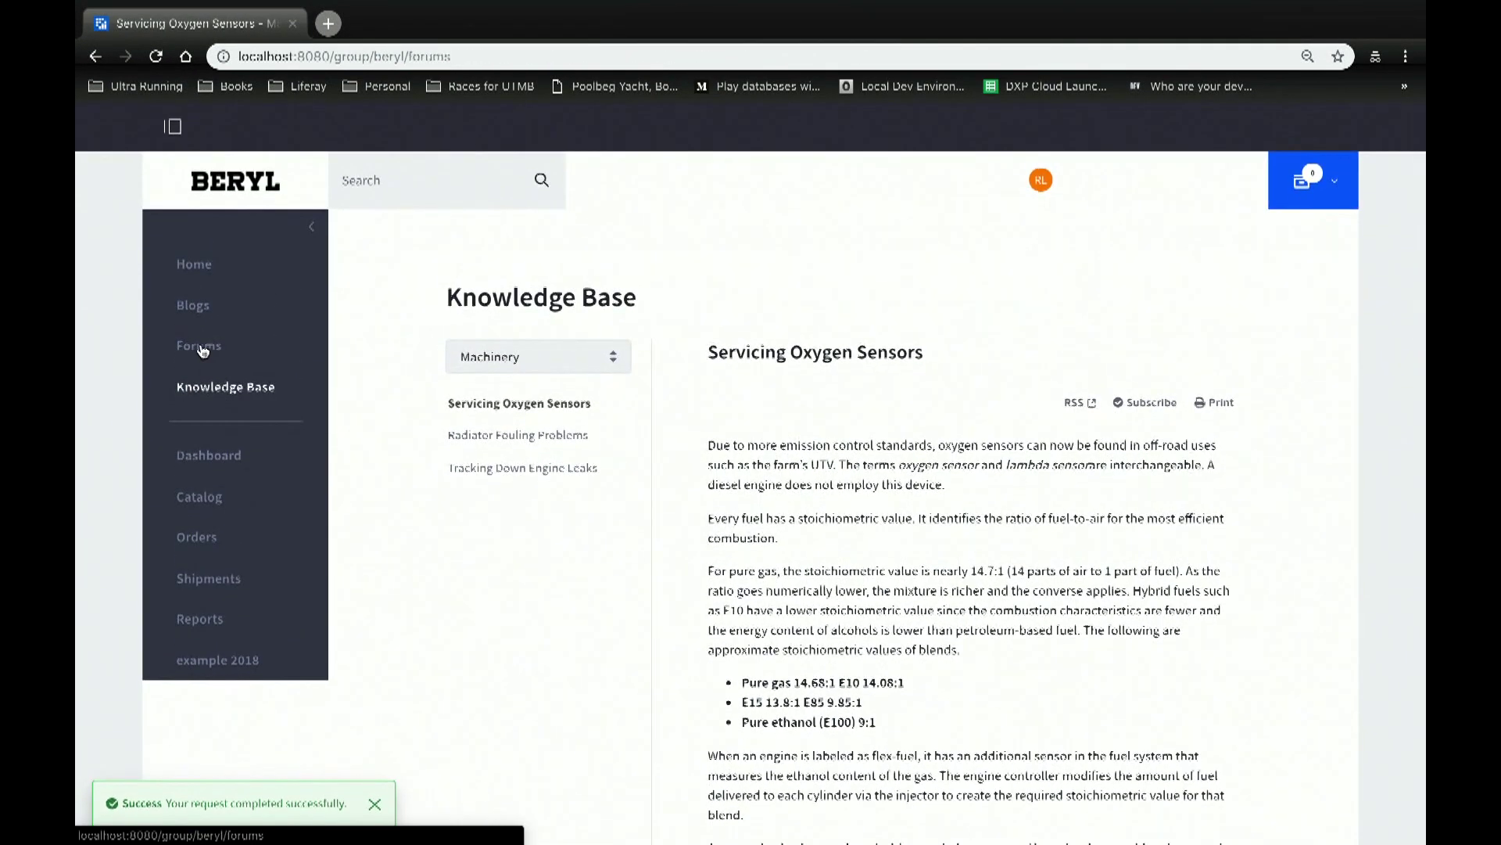
{"action": "scroll", "coordinate": [946, 492], "scroll_direction": "down", "scroll_amount": 5}
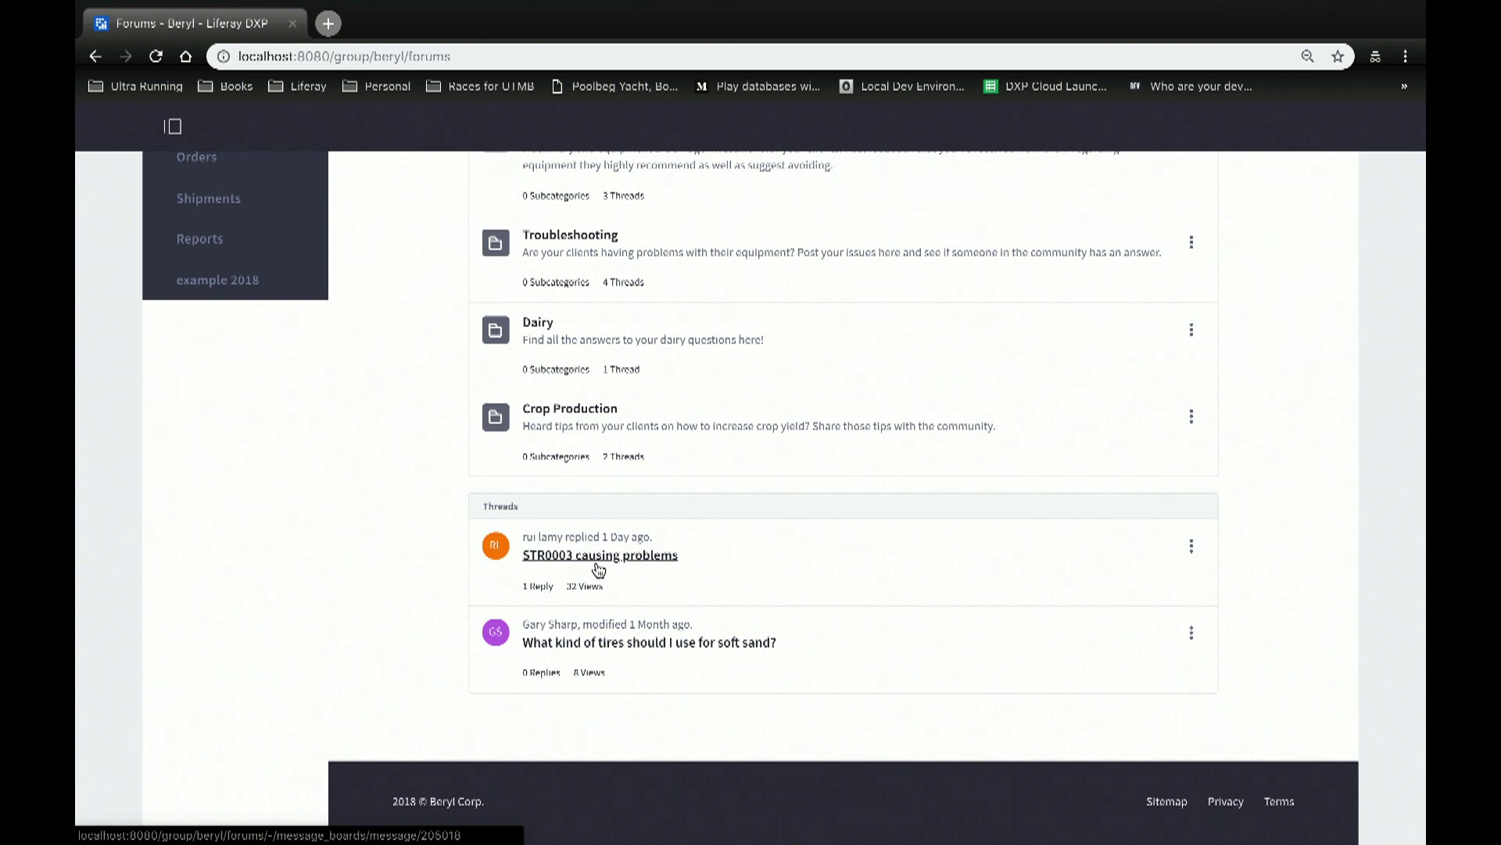
{"action": "left_click", "coordinate": [1191, 545]}
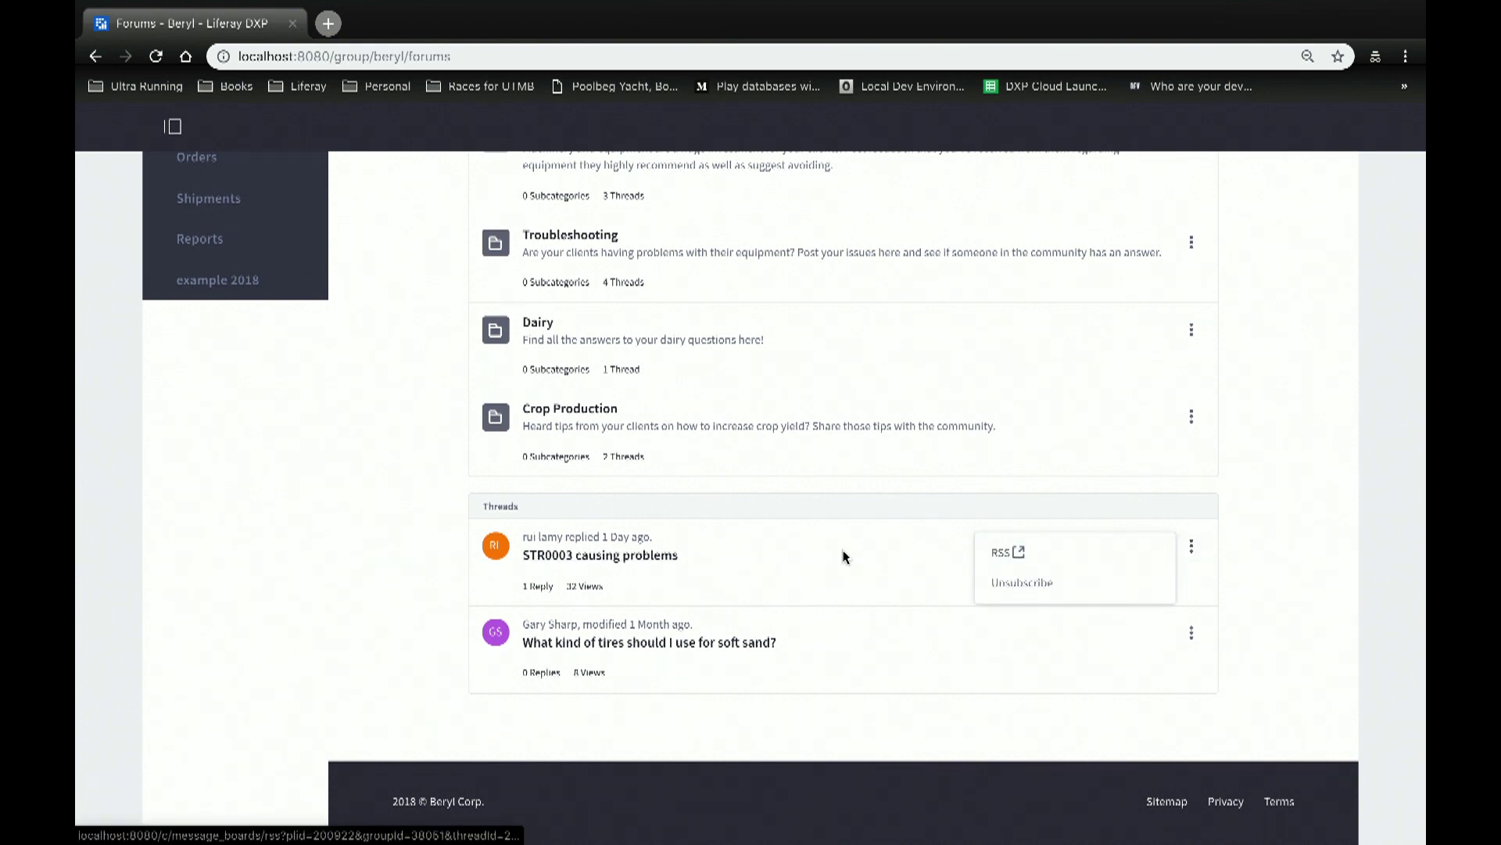
{"action": "left_click", "coordinate": [600, 555]}
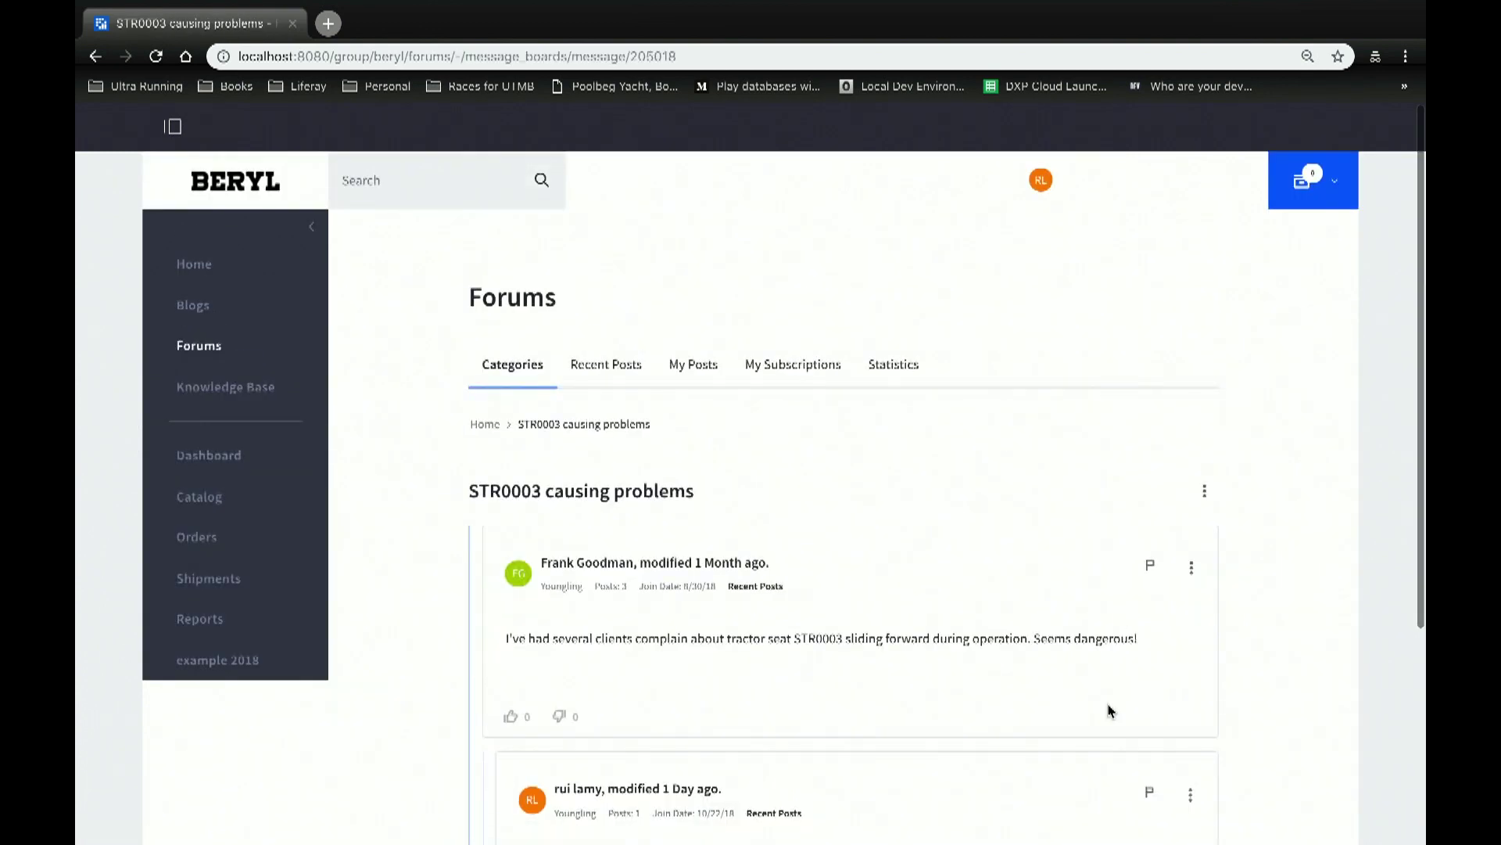
{"action": "scroll", "coordinate": [1110, 710], "scroll_direction": "down", "scroll_amount": 2}
{"action": "scroll", "coordinate": [1134, 735], "scroll_direction": "down", "scroll_amount": 2}
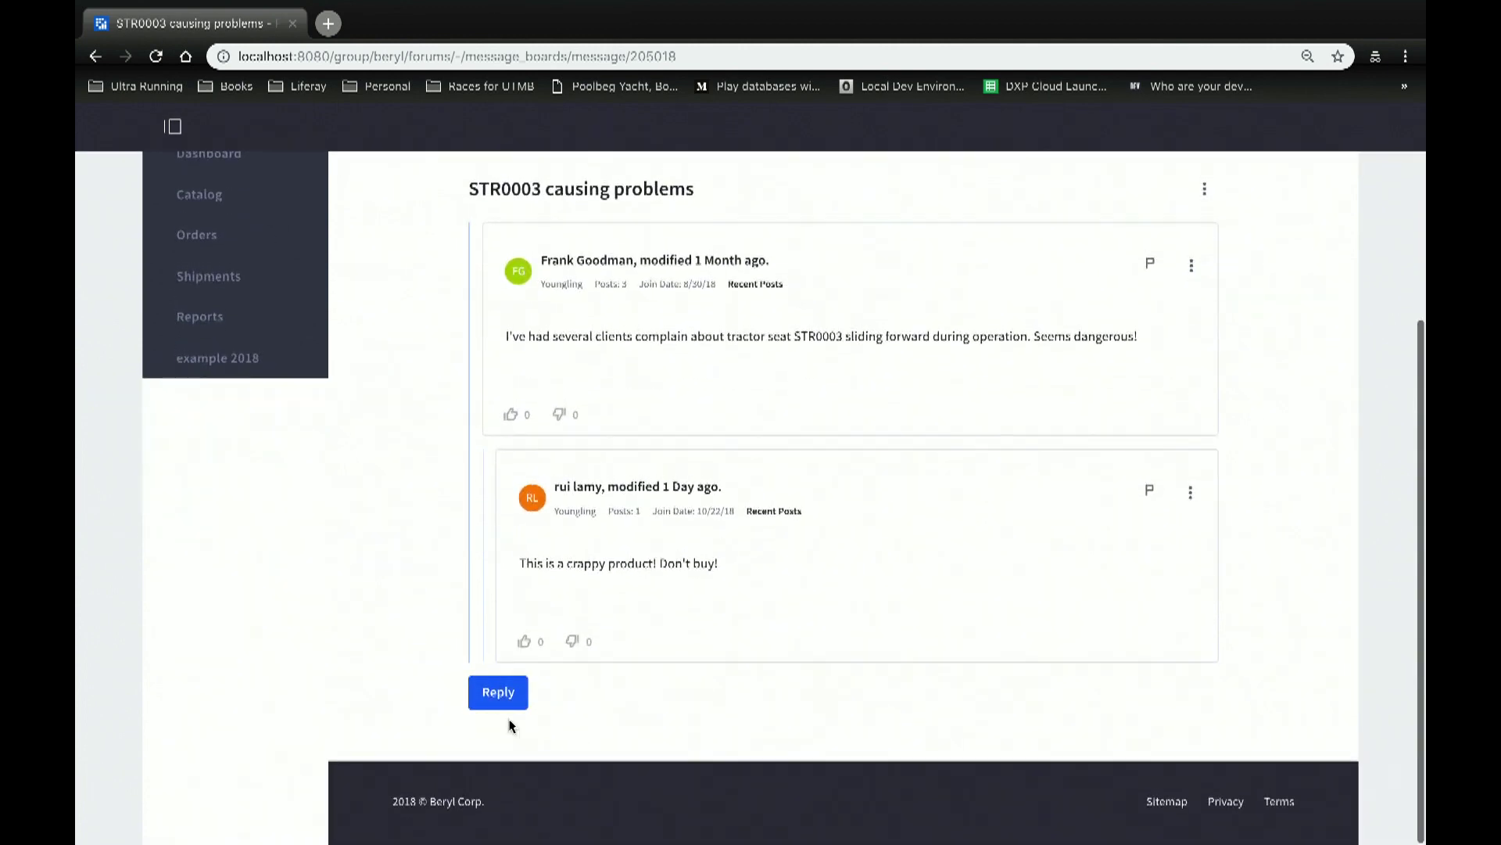
Step: Publish the reply 'dont buy this...' on the STR0003 thread
{"action": "left_click", "coordinate": [501, 692]}
{"action": "triple_click", "coordinate": [544, 557]}
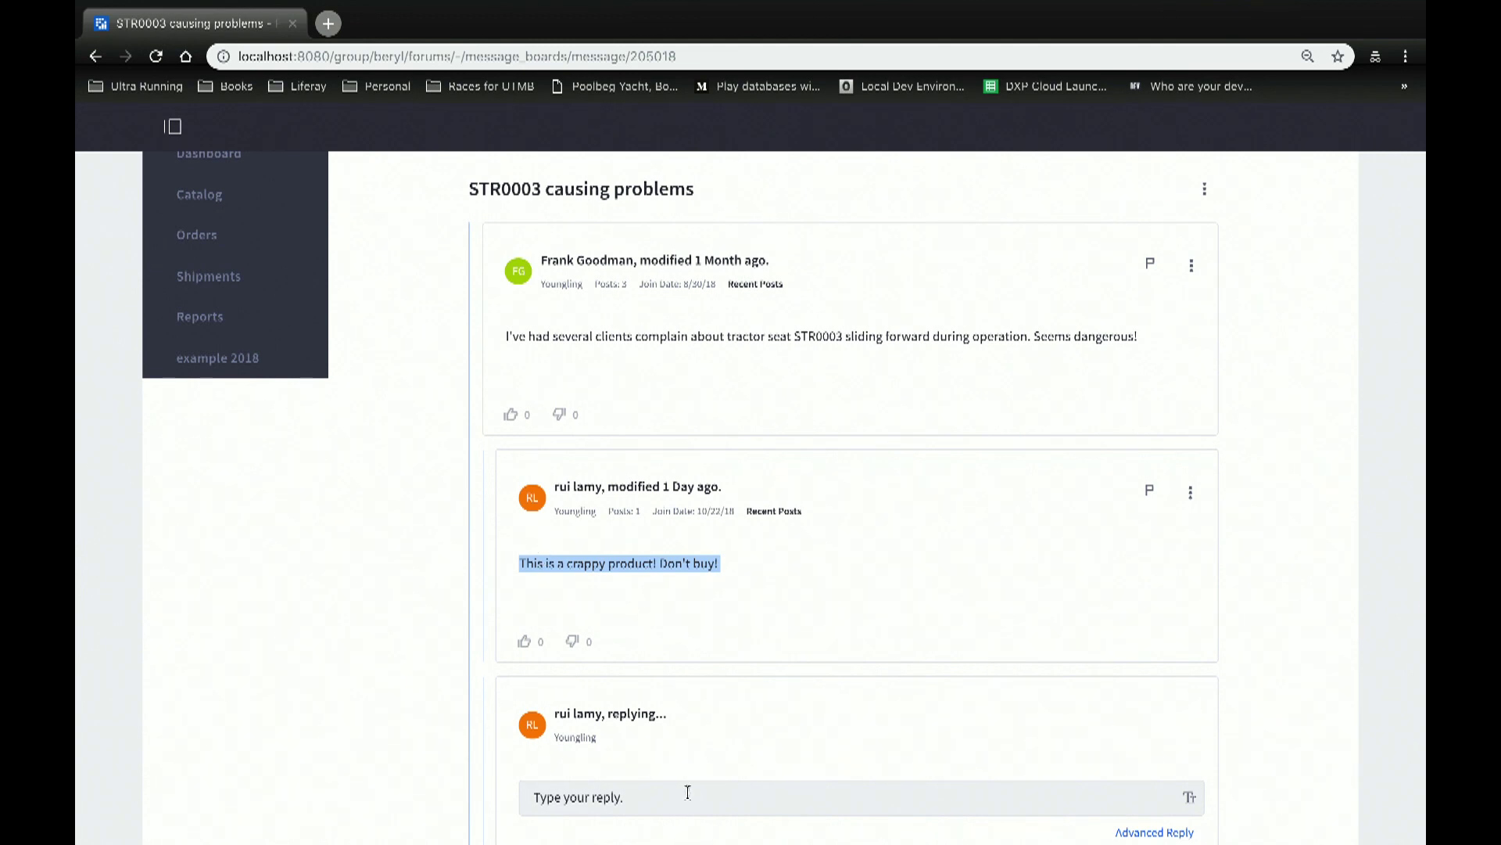
{"action": "left_click", "coordinate": [685, 792]}
{"action": "type", "text": "dont buy this..."}
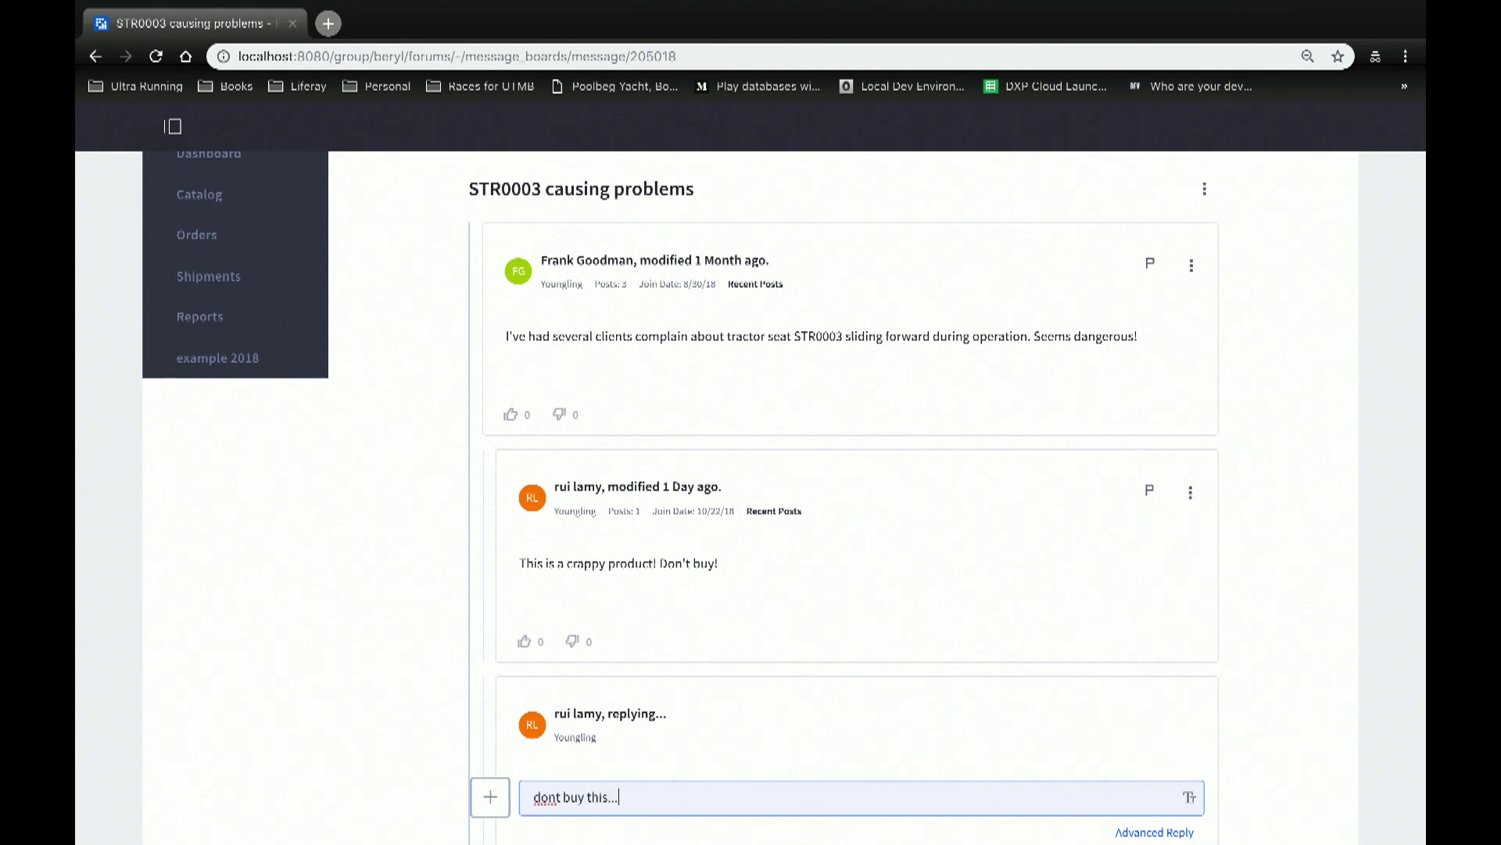
{"action": "scroll", "coordinate": [376, 733], "scroll_direction": "down", "scroll_amount": 2}
{"action": "left_click", "coordinate": [549, 673]}
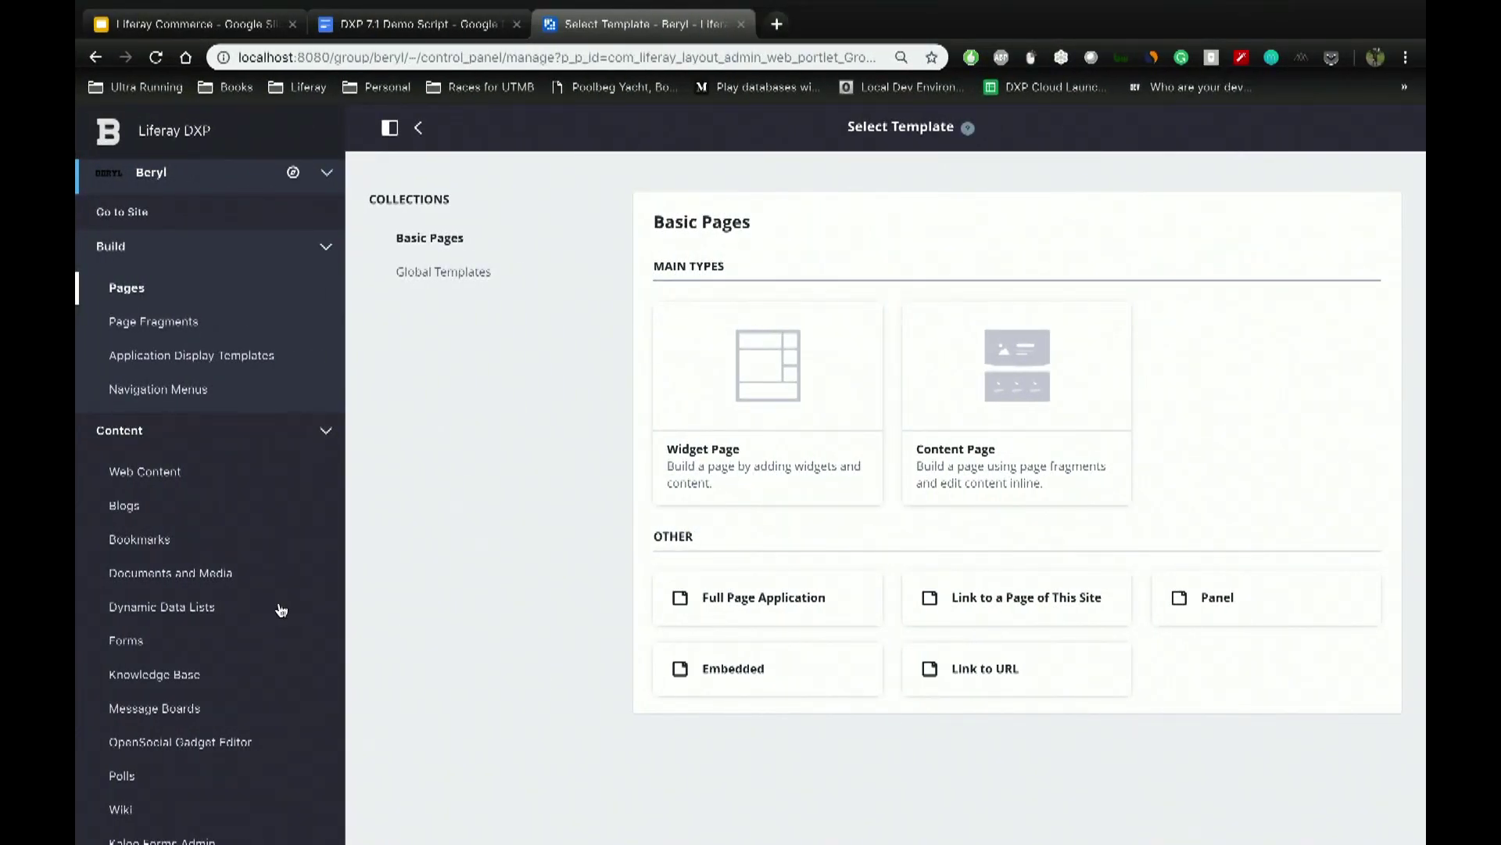
Step: Return to the Beryl home page with the product menu closed and start a site search
{"action": "scroll", "coordinate": [166, 617], "scroll_direction": "down", "scroll_amount": 3}
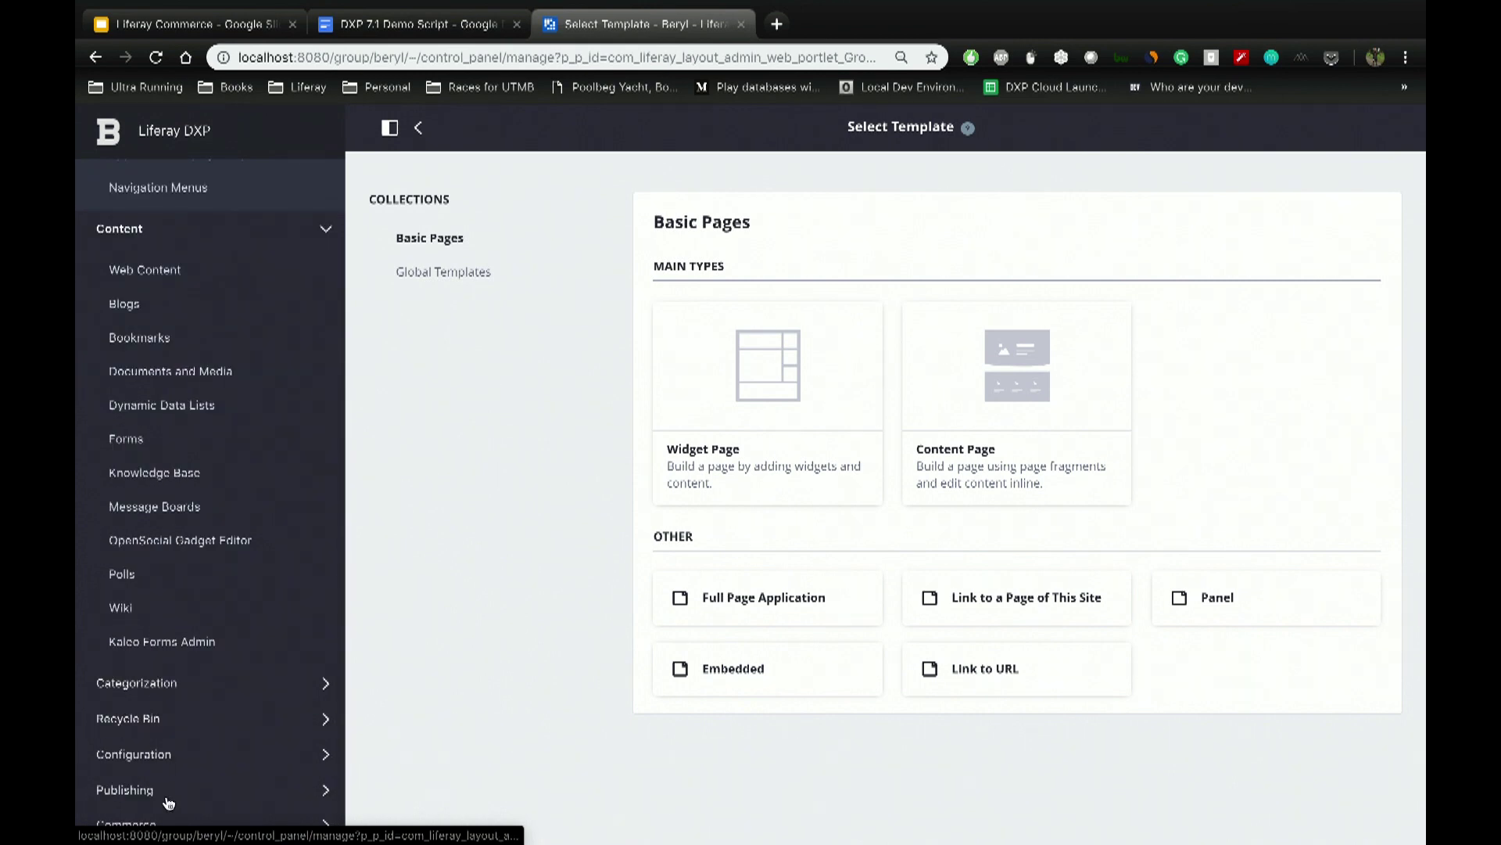
{"action": "left_click", "coordinate": [149, 823]}
{"action": "scroll", "coordinate": [131, 225], "scroll_direction": "up", "scroll_amount": 4}
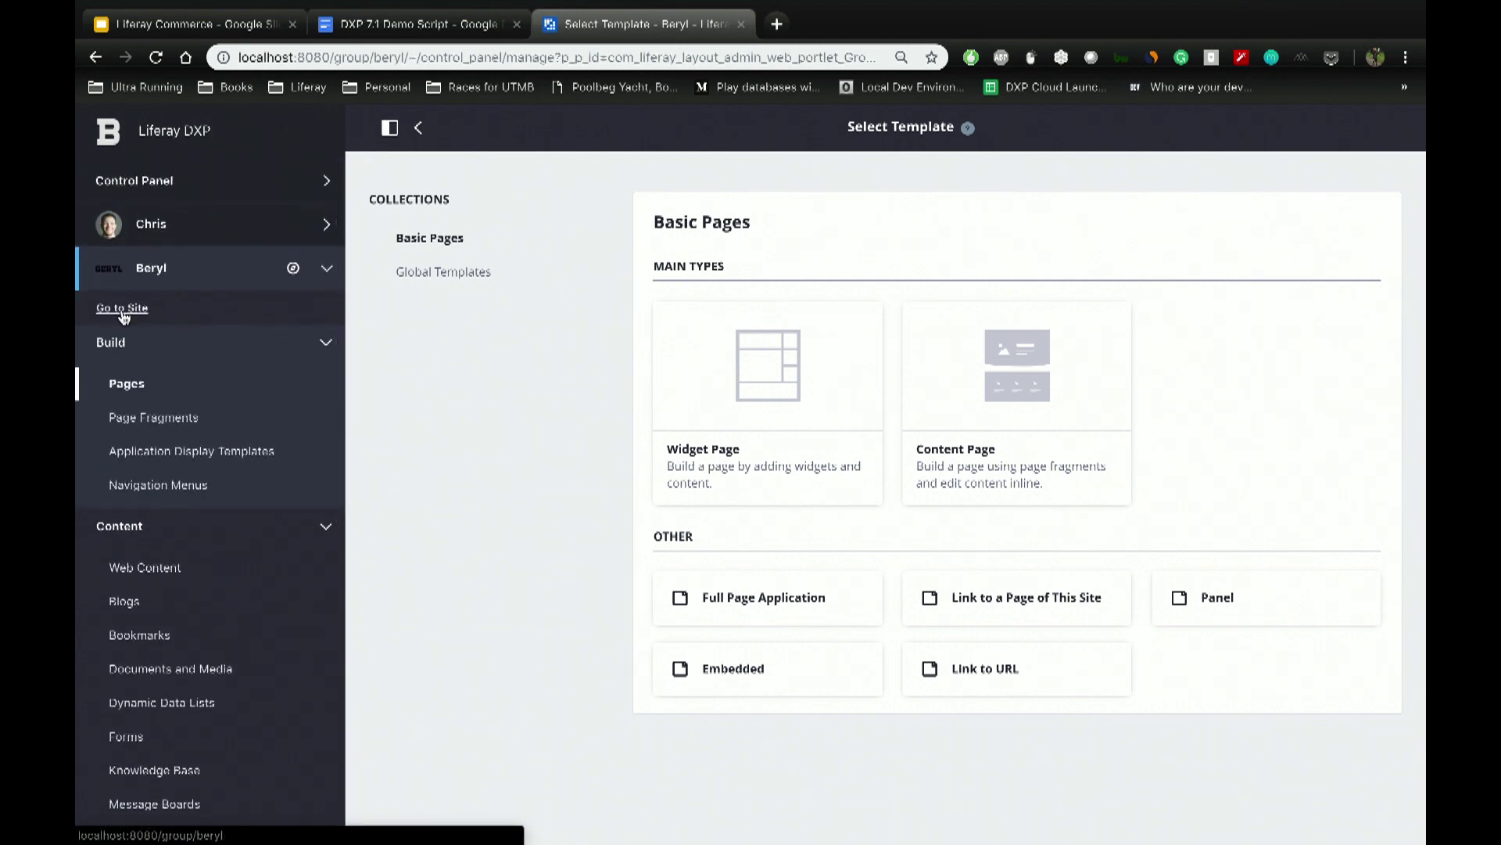
{"action": "left_click", "coordinate": [122, 306]}
{"action": "left_click", "coordinate": [376, 127]}
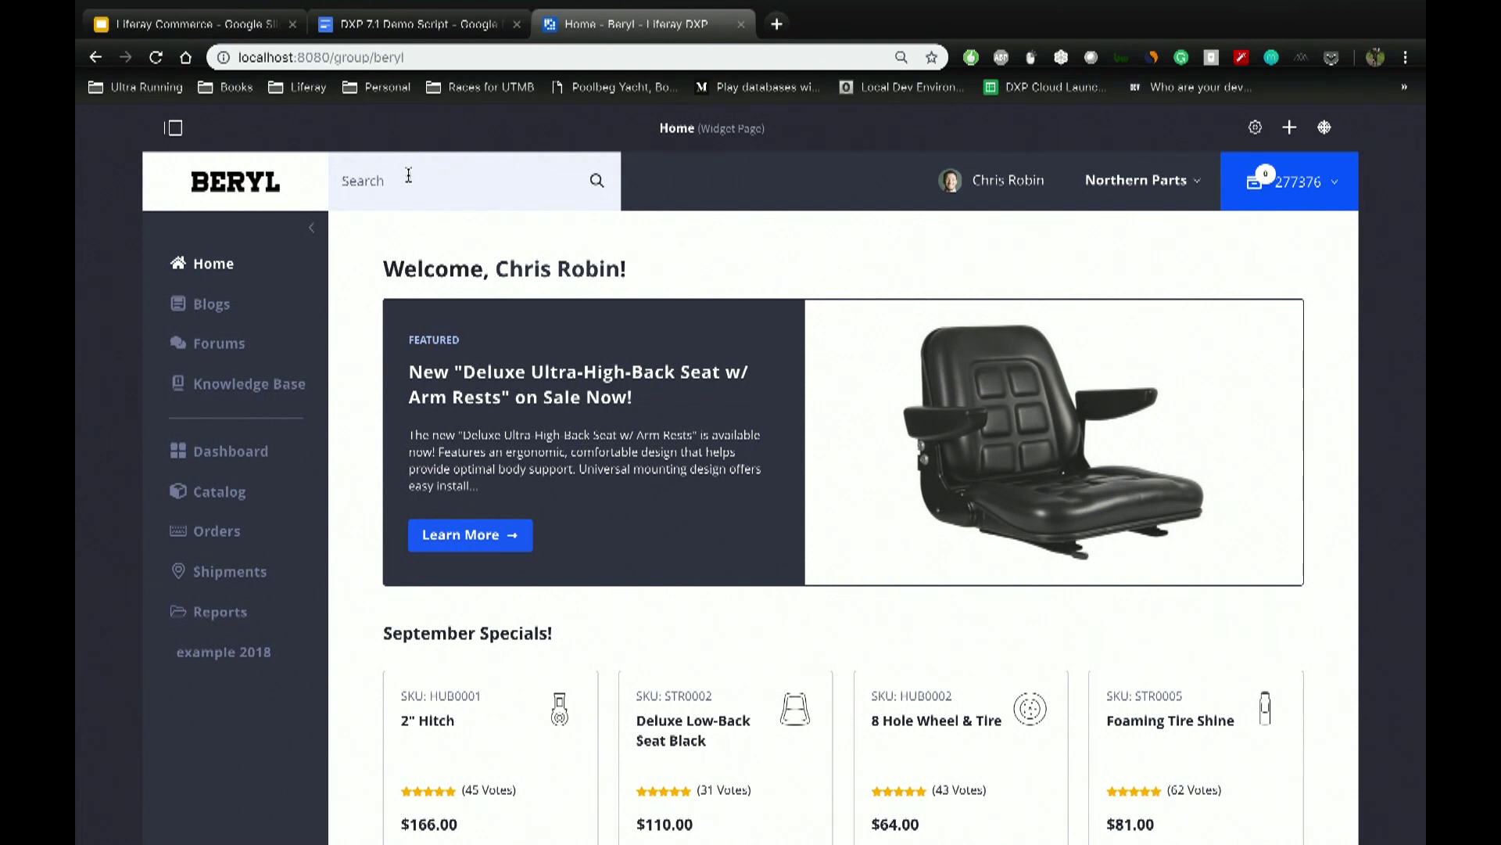
{"action": "left_click", "coordinate": [408, 176]}
Step: Search the Beryl site for str0003 and scroll through its 12 results and facets
{"action": "type", "text": "str00"}
{"action": "type", "text": "03"}
{"action": "key", "text": "Return"}
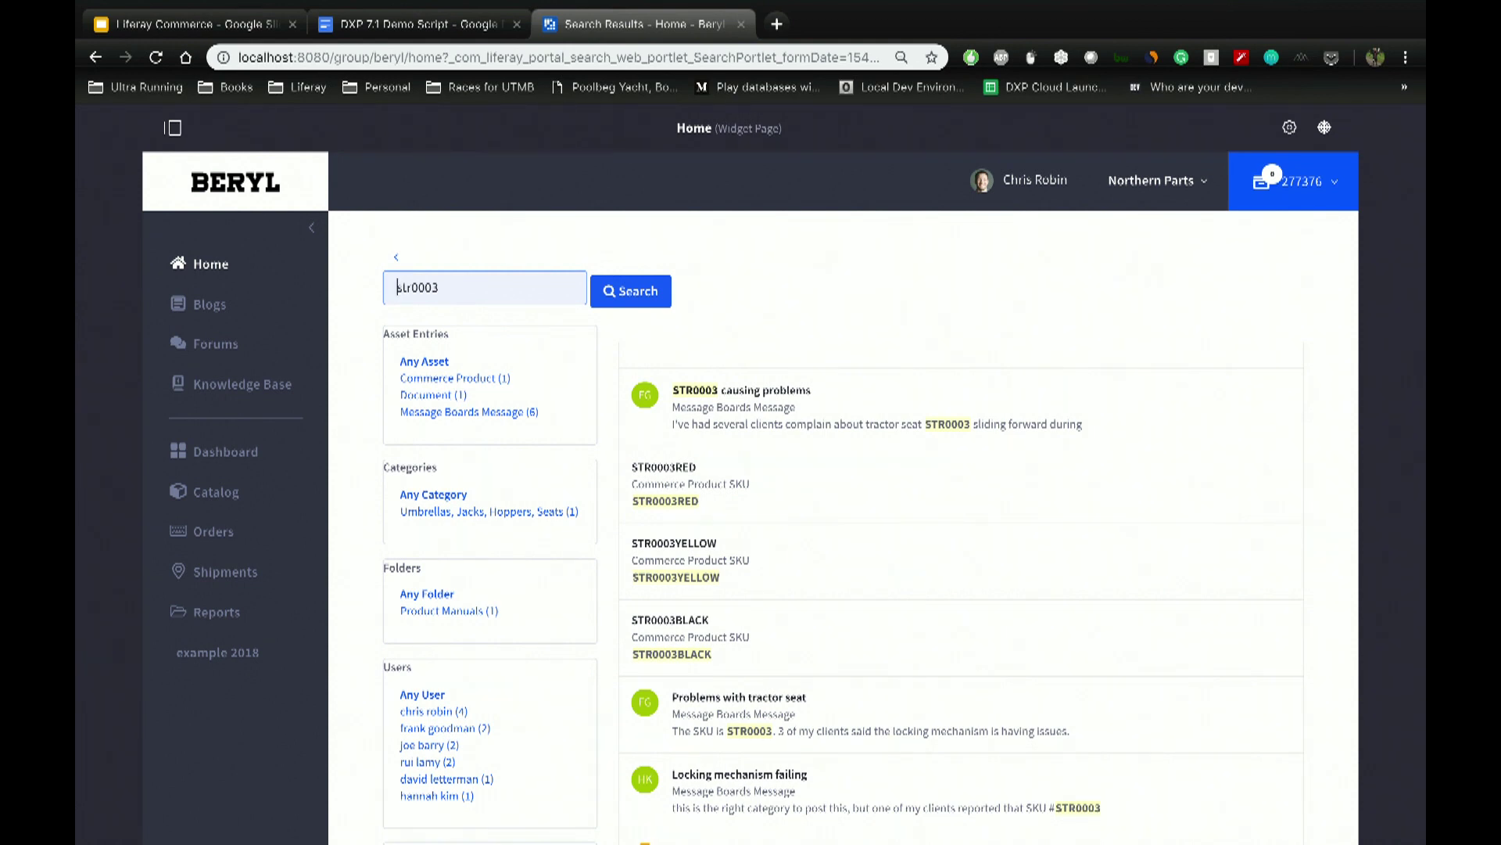
{"action": "scroll", "coordinate": [685, 246], "scroll_direction": "down", "scroll_amount": 3}
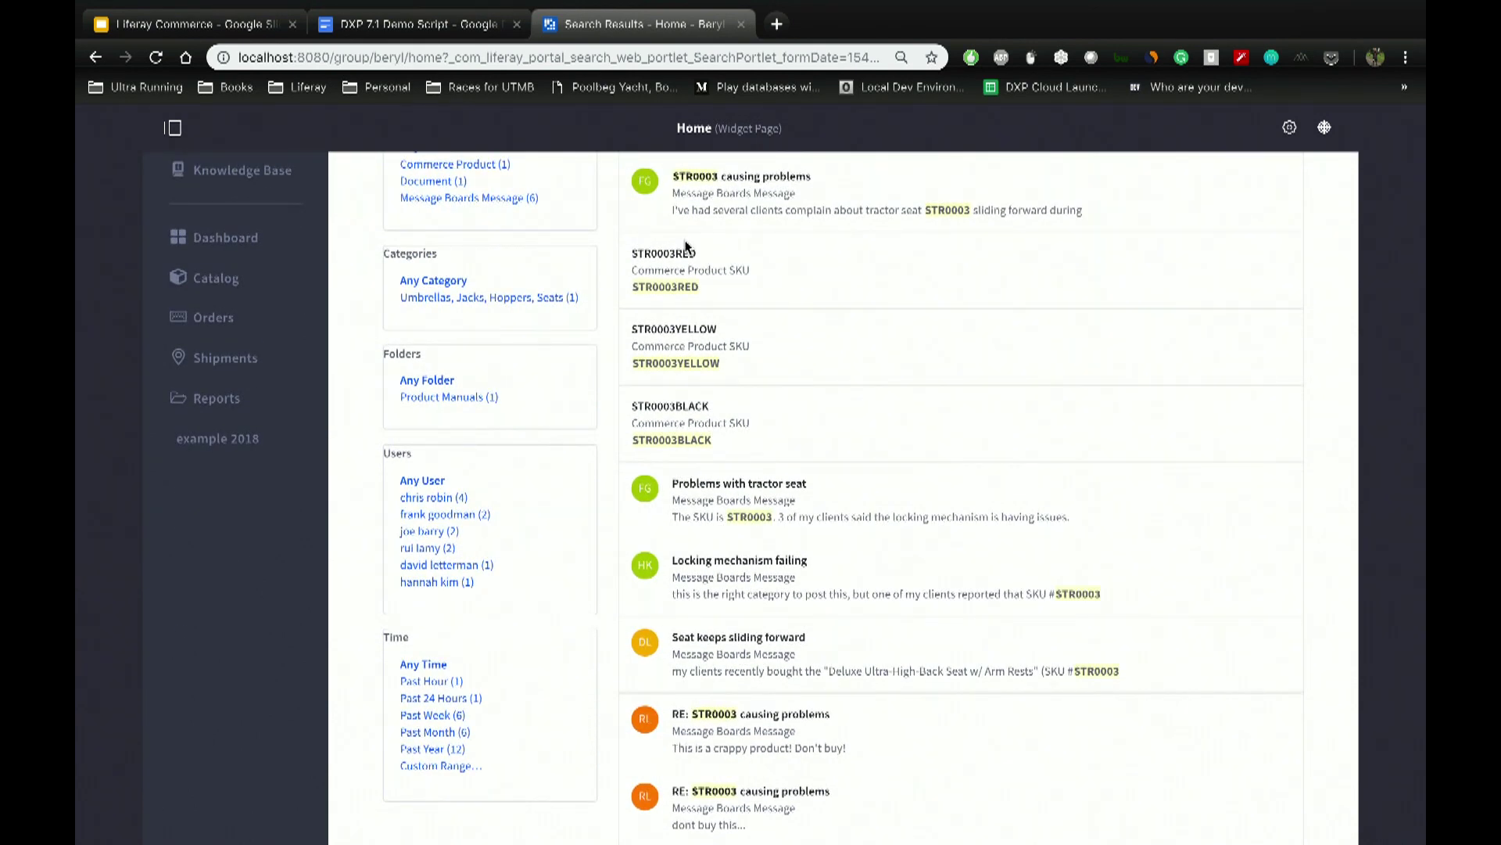
{"action": "scroll", "coordinate": [685, 246], "scroll_direction": "up", "scroll_amount": 2}
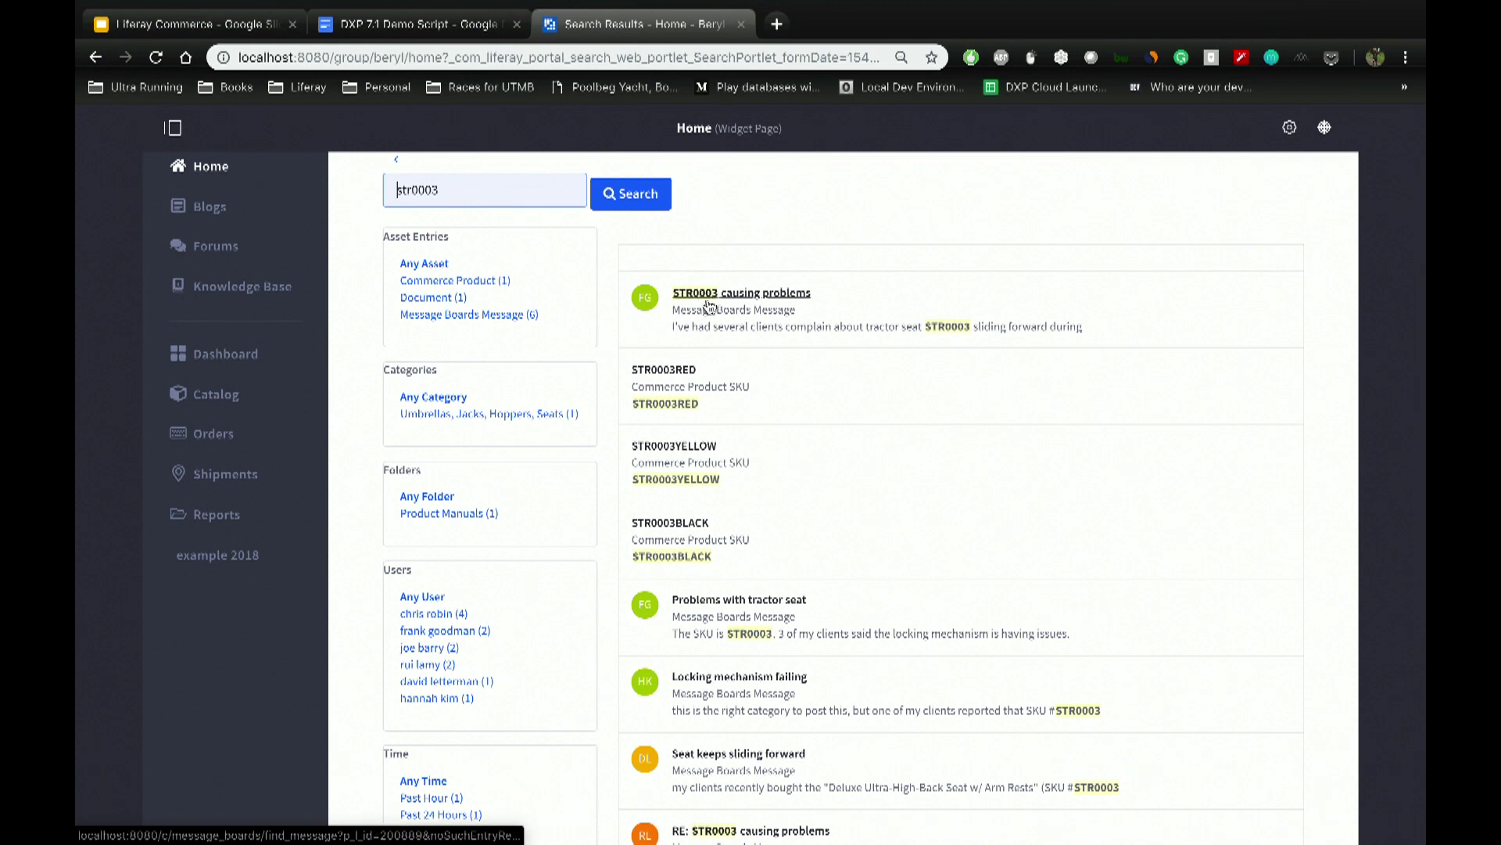
{"action": "scroll", "coordinate": [748, 342], "scroll_direction": "down", "scroll_amount": 6}
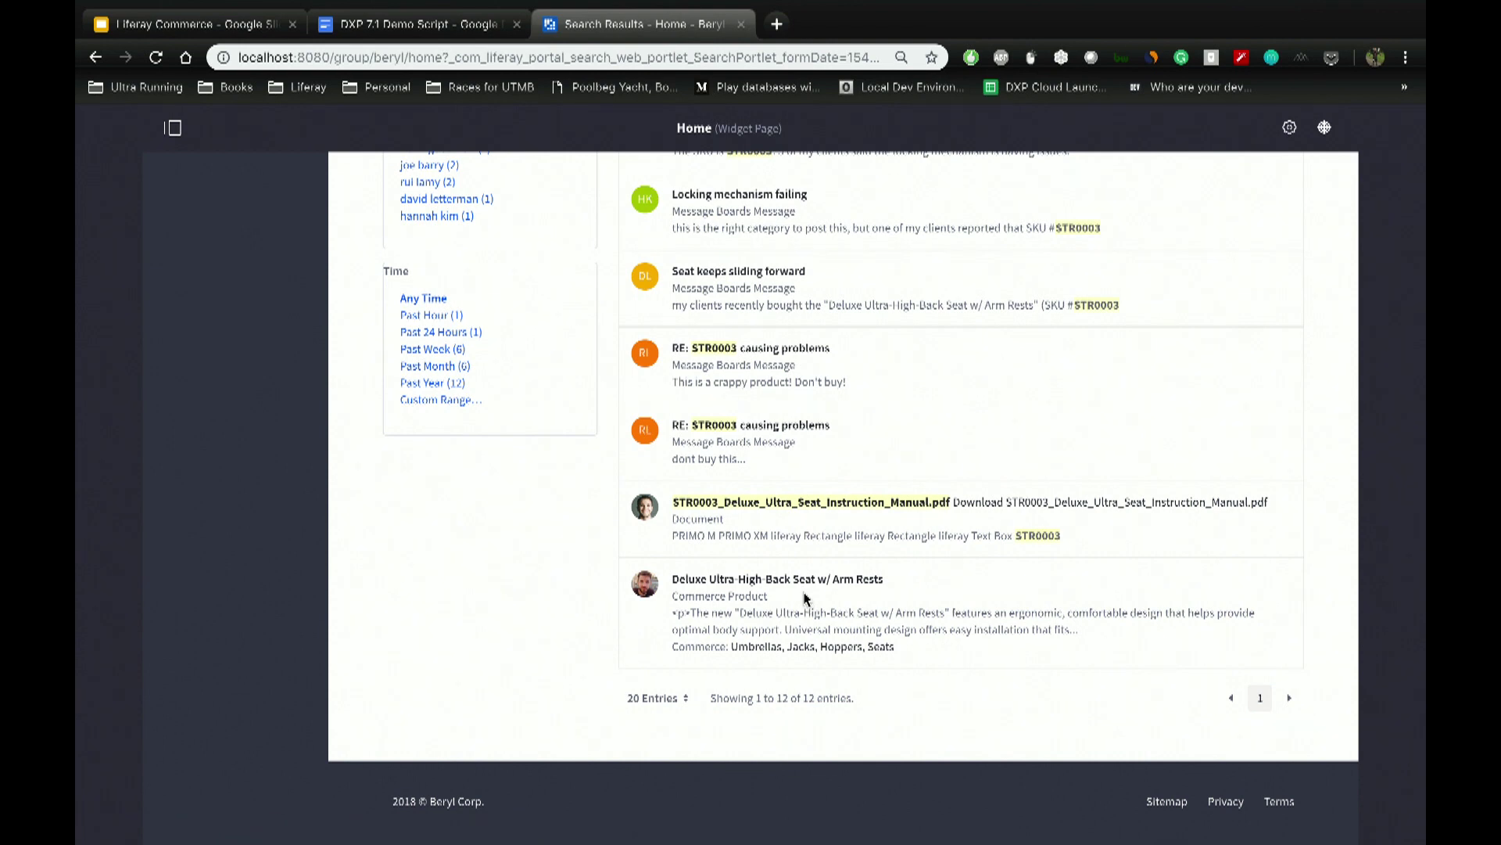
{"action": "scroll", "coordinate": [804, 598], "scroll_direction": "up", "scroll_amount": 1}
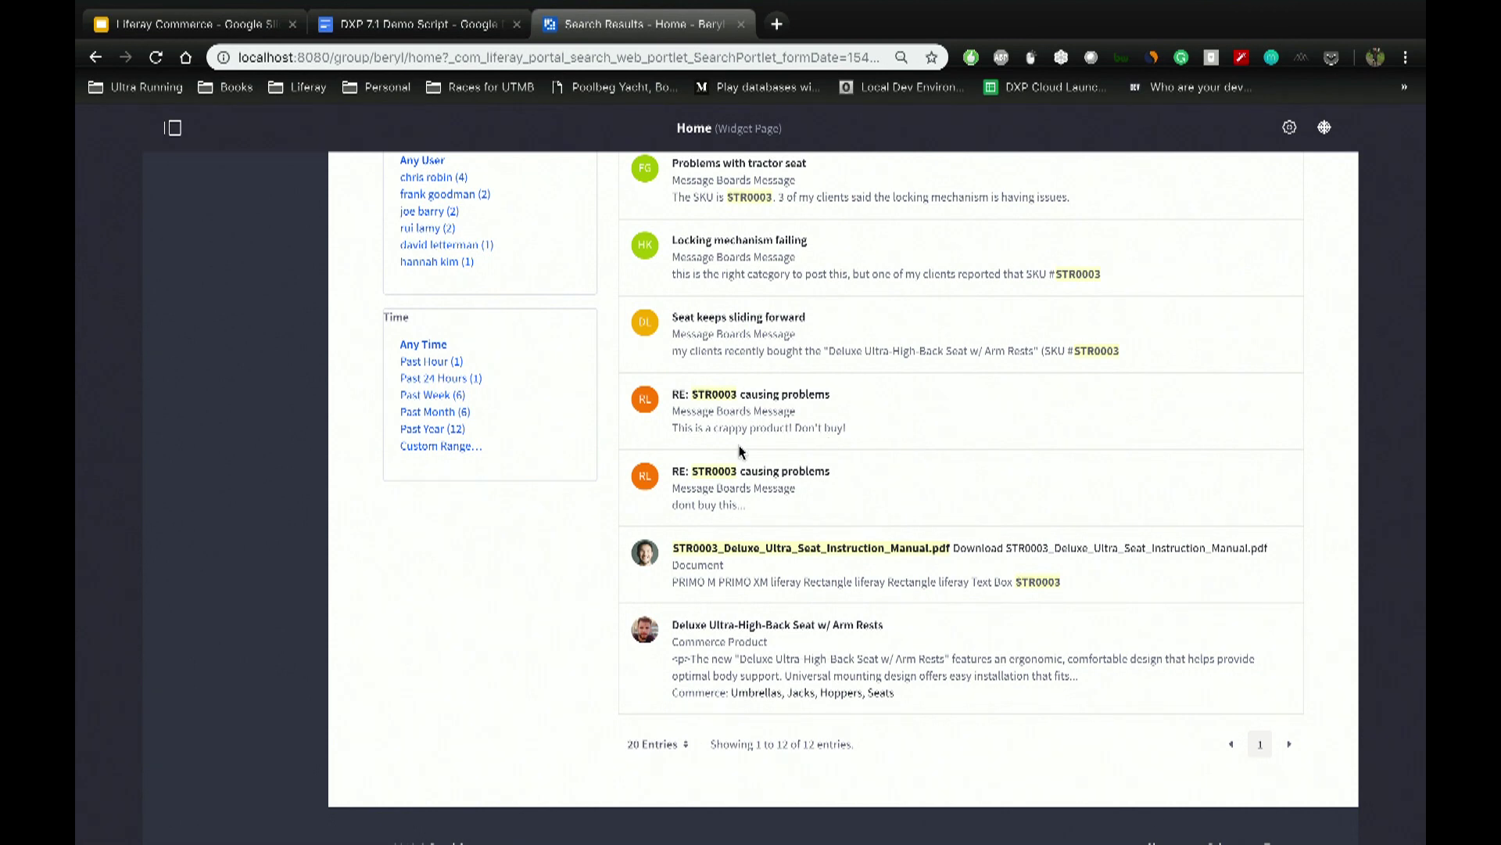
Step: Open the 'RE: STR0003 causing problems' thread and select the newest reply, 'dont buy this...'
{"action": "left_click", "coordinate": [739, 472]}
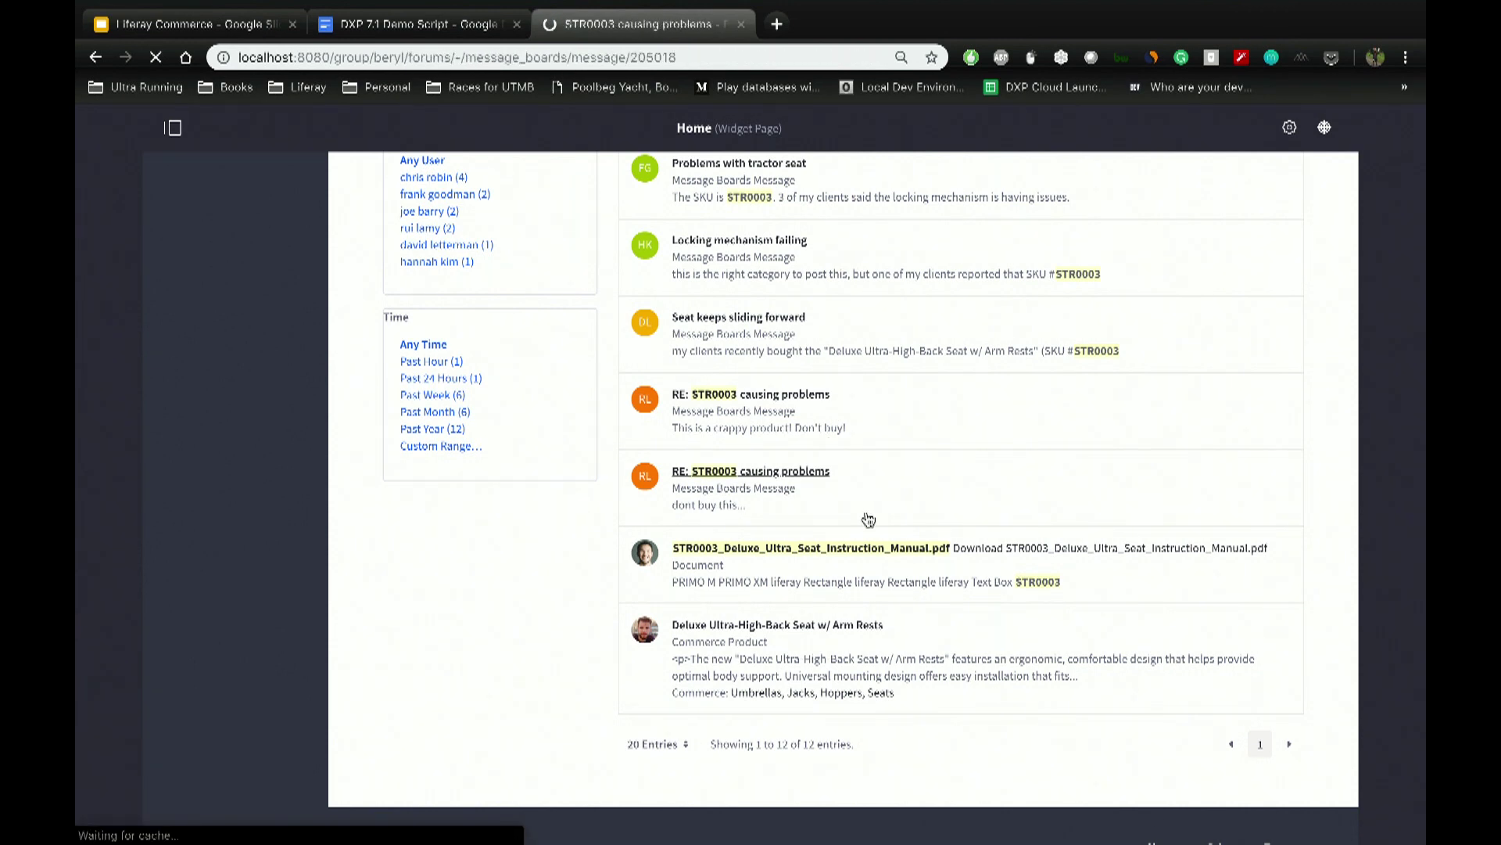
{"action": "triple_click", "coordinate": [555, 569]}
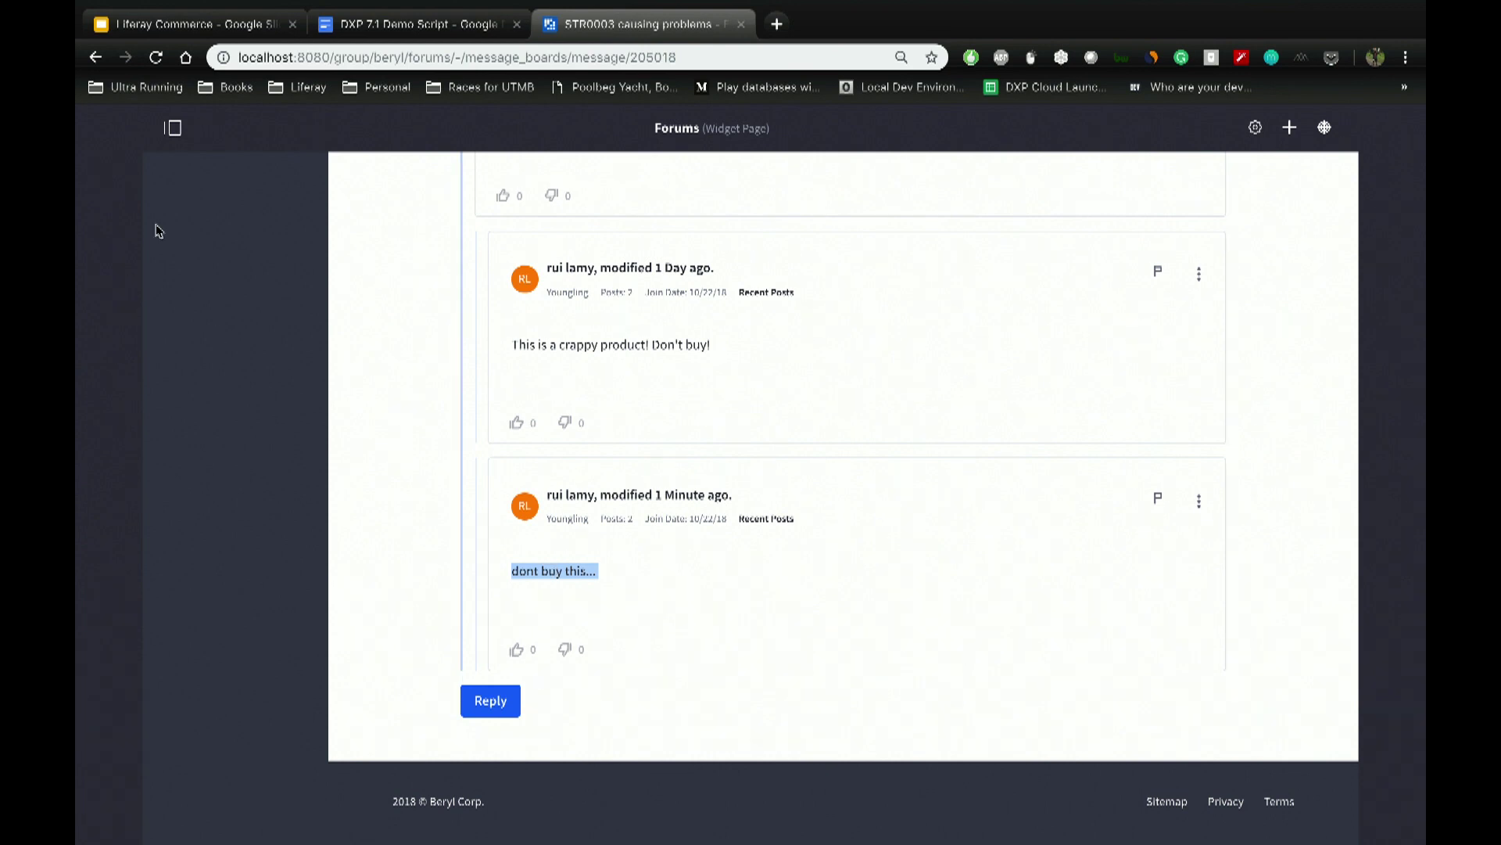
{"action": "left_click", "coordinate": [172, 127]}
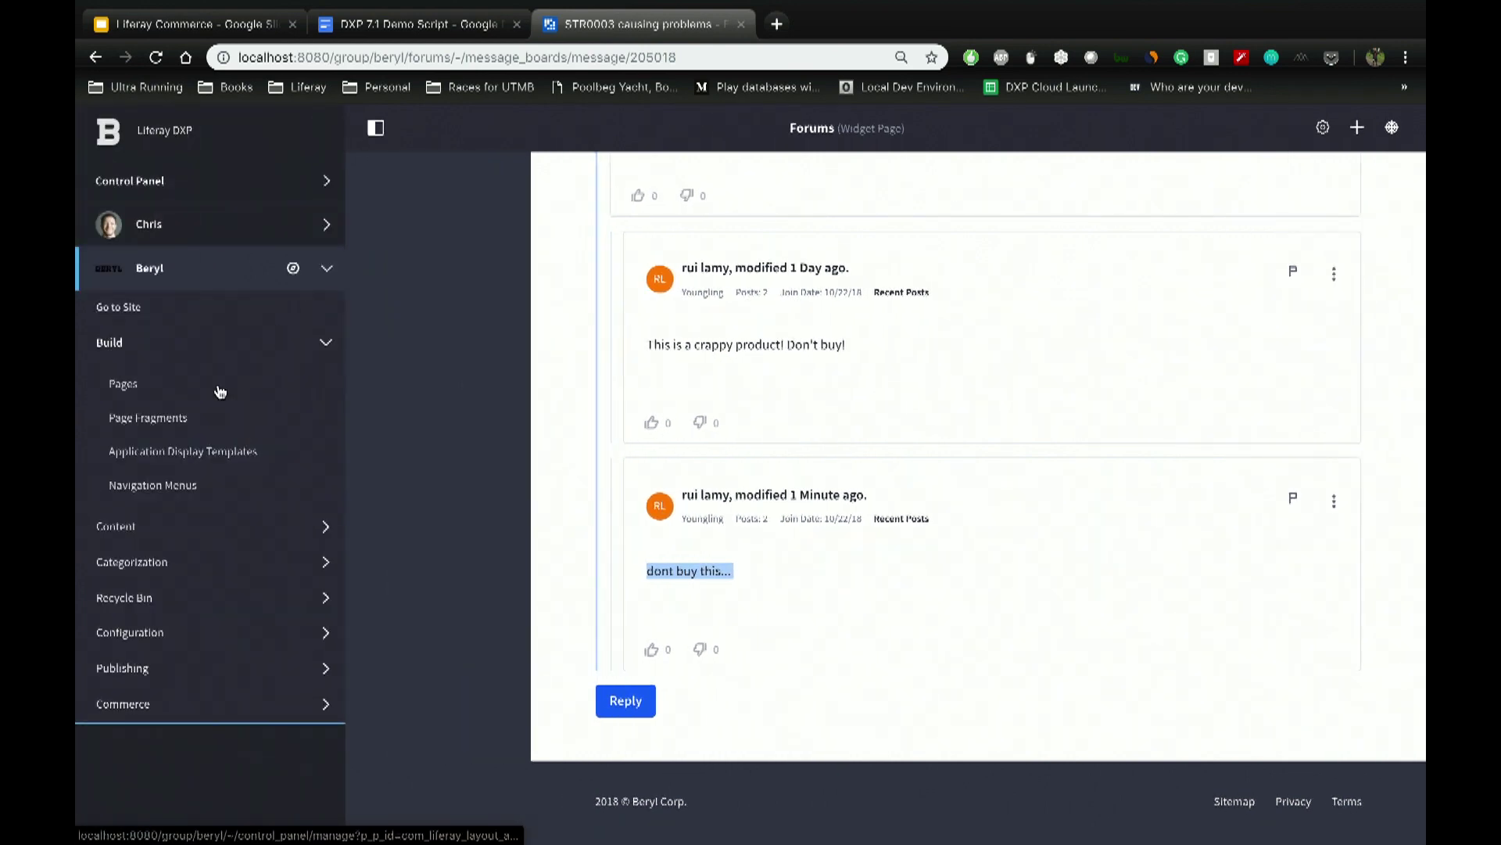
Step: Start a new private page in the Beryl site's Pages using the Content Page template
{"action": "left_click", "coordinate": [126, 384]}
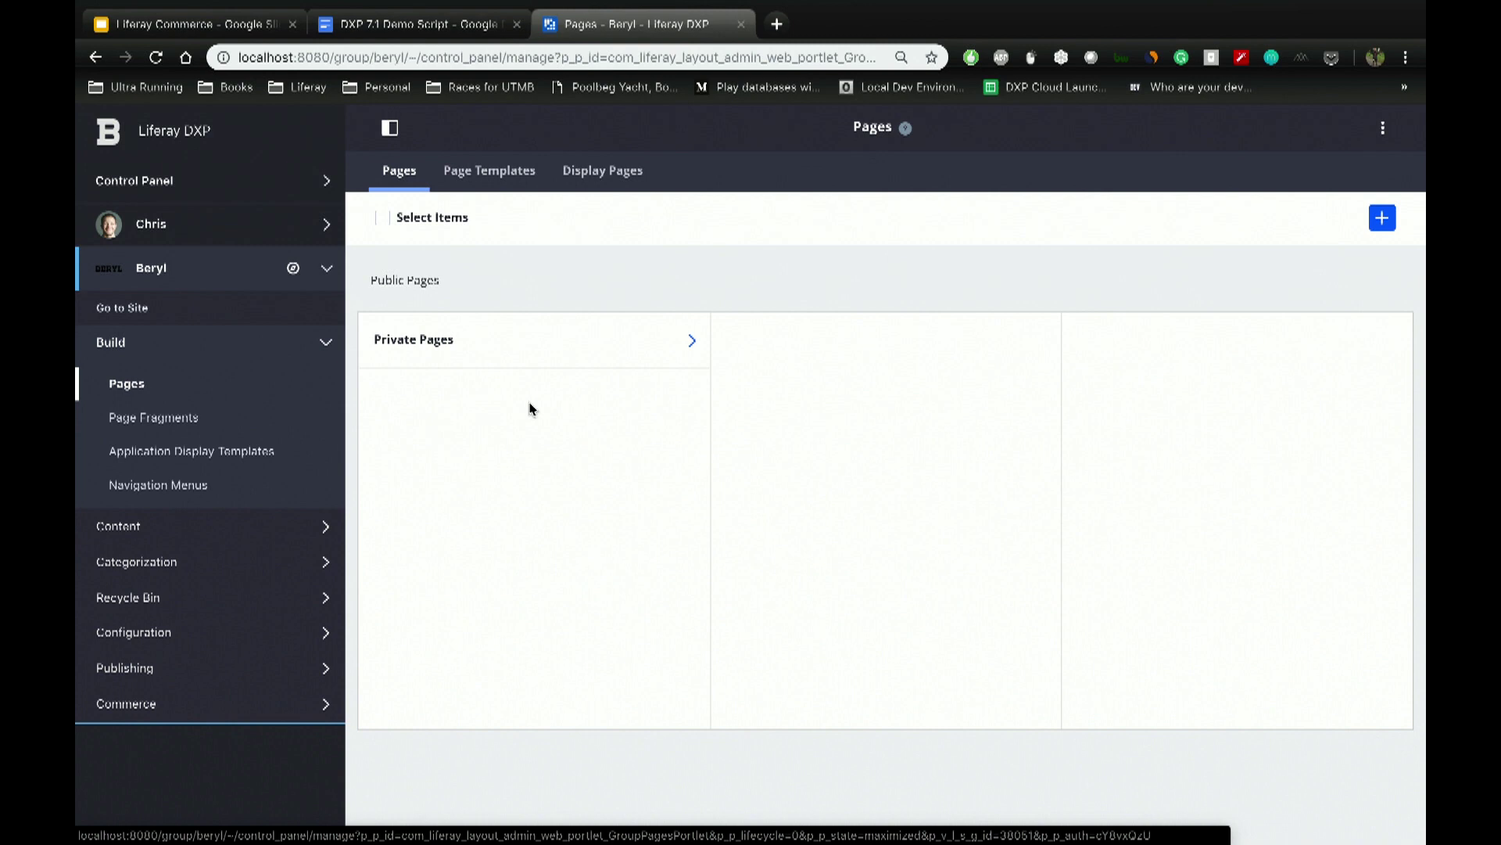
{"action": "left_click", "coordinate": [1382, 220]}
{"action": "left_click", "coordinate": [1255, 236]}
{"action": "left_click", "coordinate": [938, 440]}
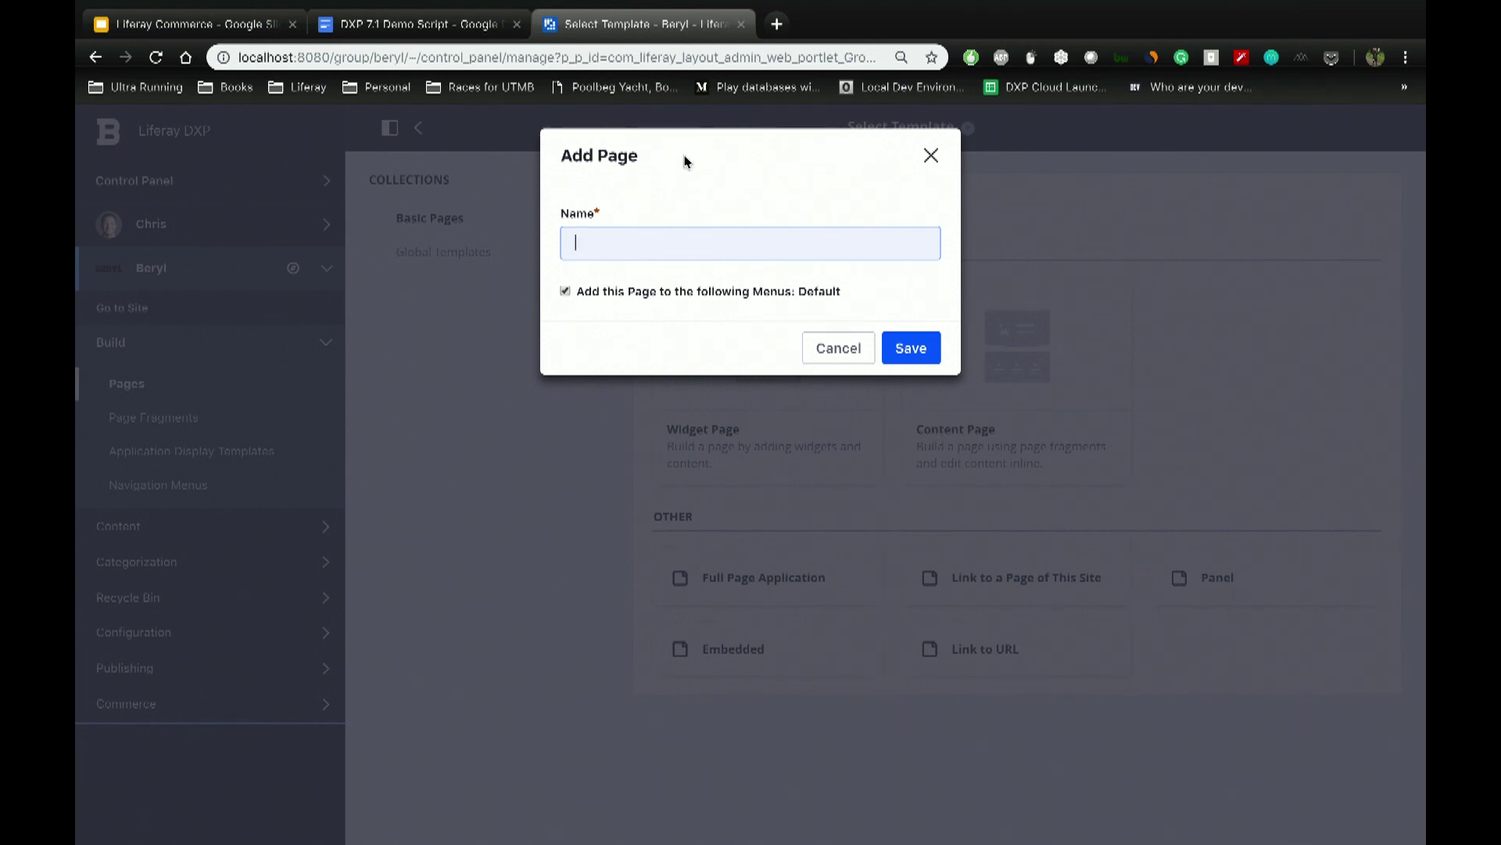
Step: Copy 'str0003 repairs landing page' from the demo script and paste it as the page name
{"action": "left_click", "coordinate": [420, 29]}
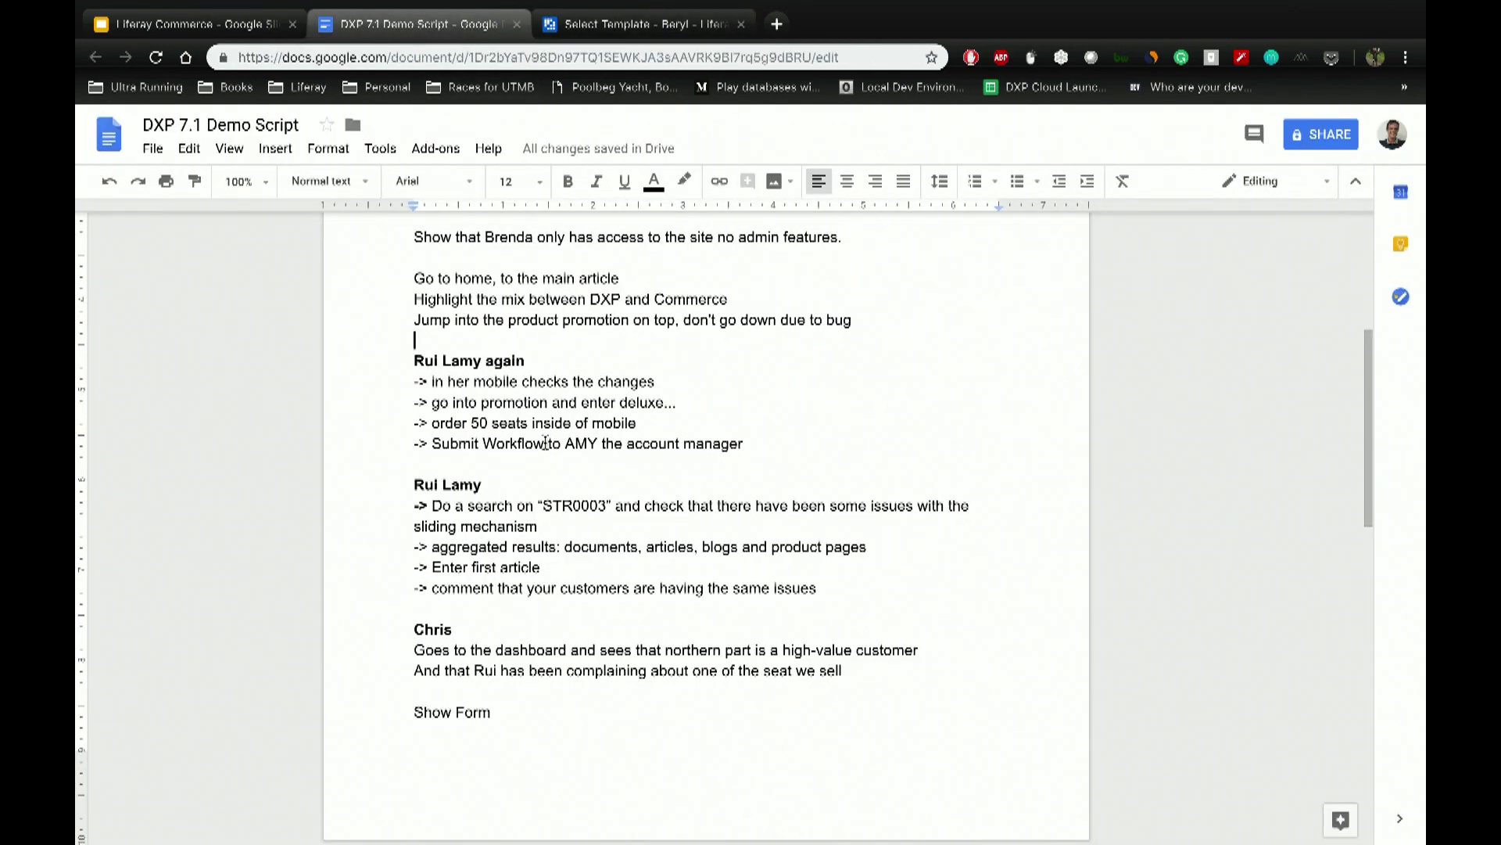
{"action": "scroll", "coordinate": [543, 439], "scroll_direction": "down", "scroll_amount": 4}
{"action": "scroll", "coordinate": [545, 448], "scroll_direction": "down", "scroll_amount": 3}
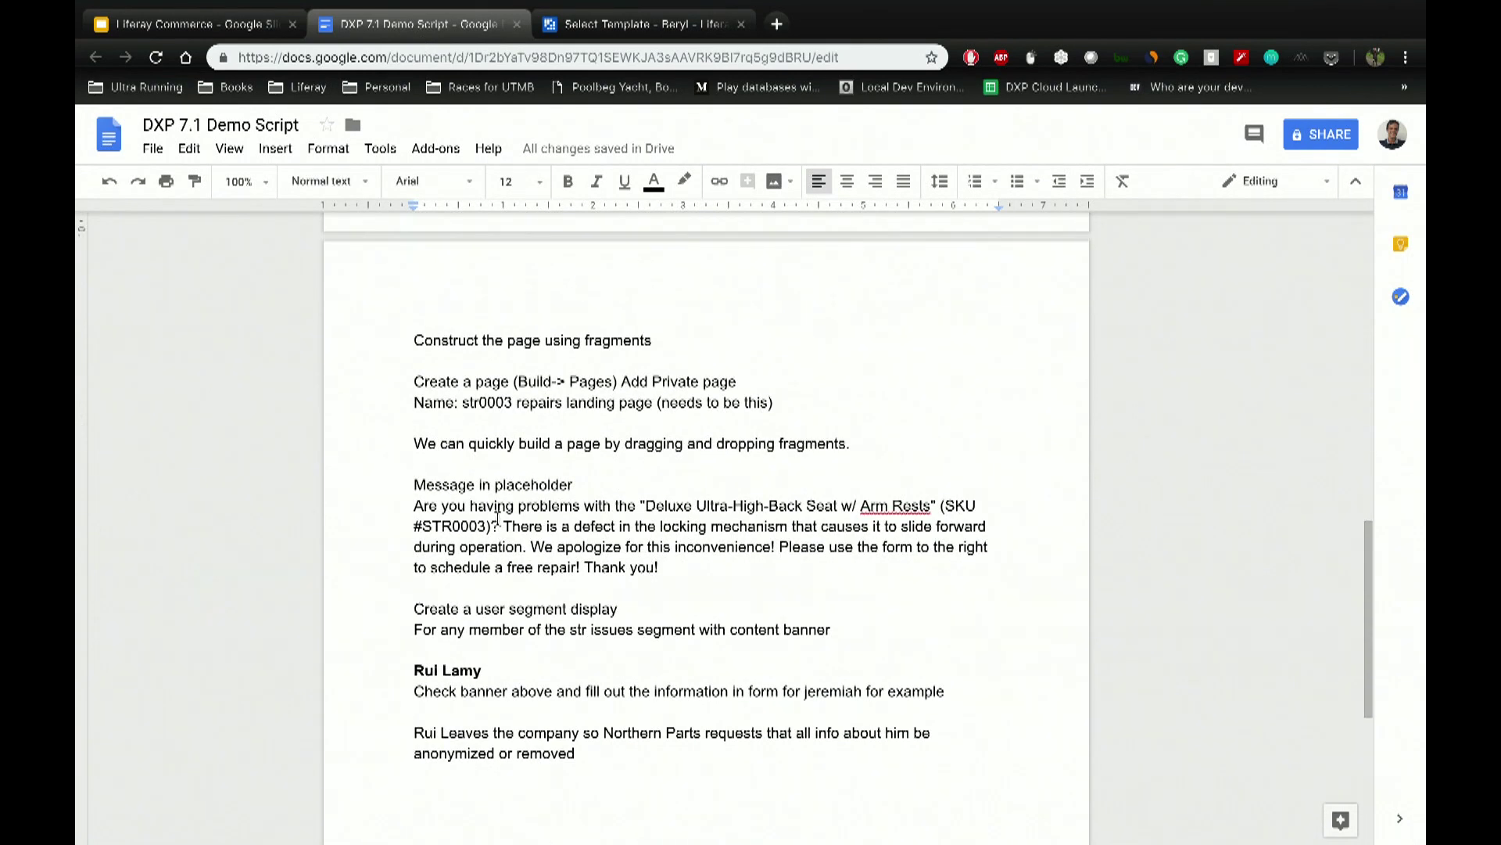
{"action": "left_click_drag", "start_coordinate": [463, 403], "coordinate": [656, 400]}
{"action": "key", "text": "ctrl+c"}
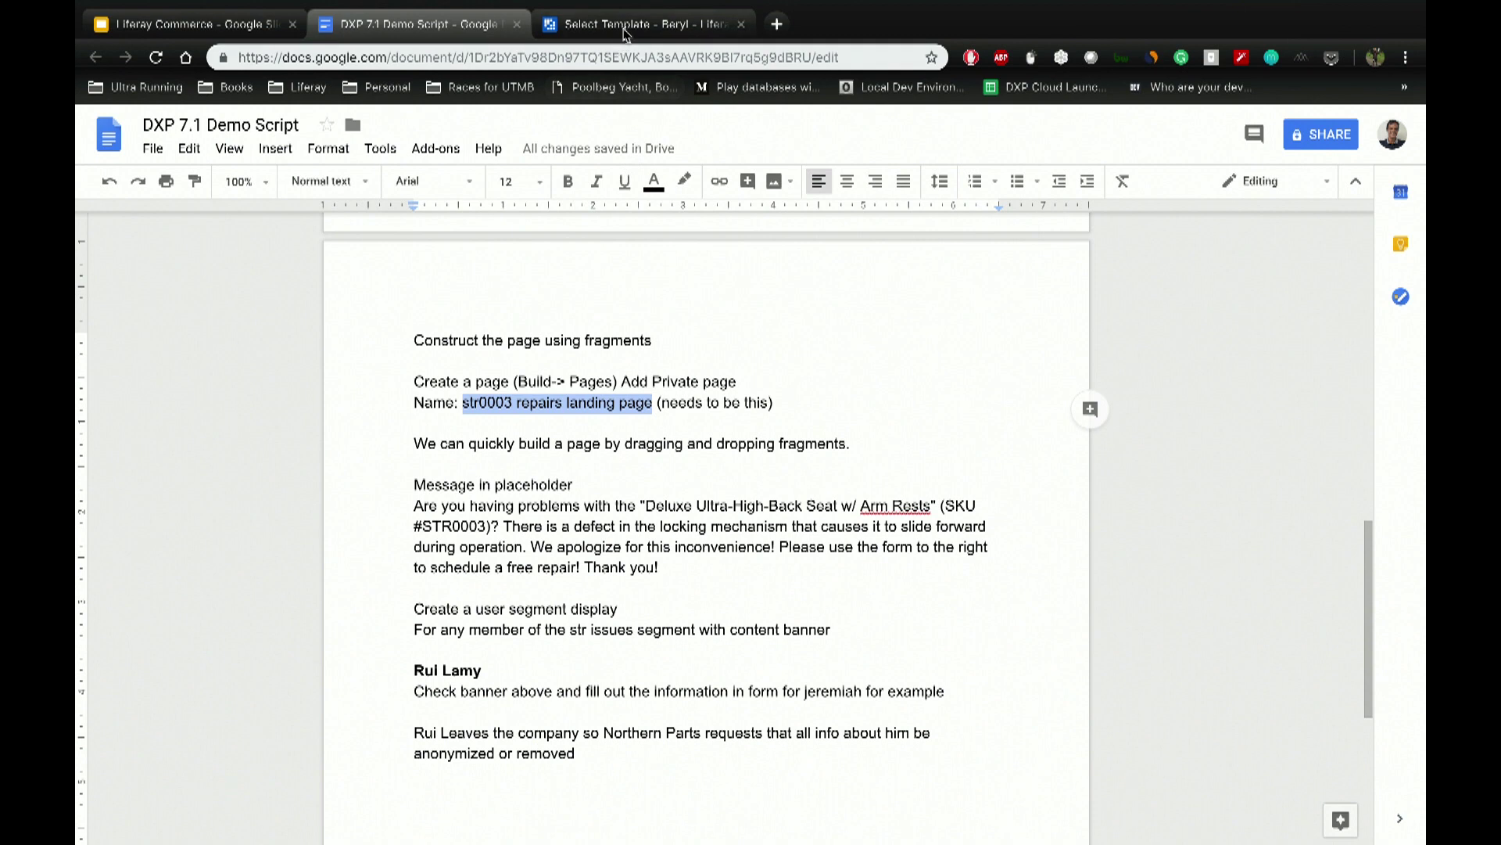
{"action": "left_click", "coordinate": [626, 25]}
{"action": "key", "text": "ctrl+v"}
Step: Create the page and add Banner Image with Text, then Form and Text - 2 Column fragments
{"action": "left_click", "coordinate": [911, 347]}
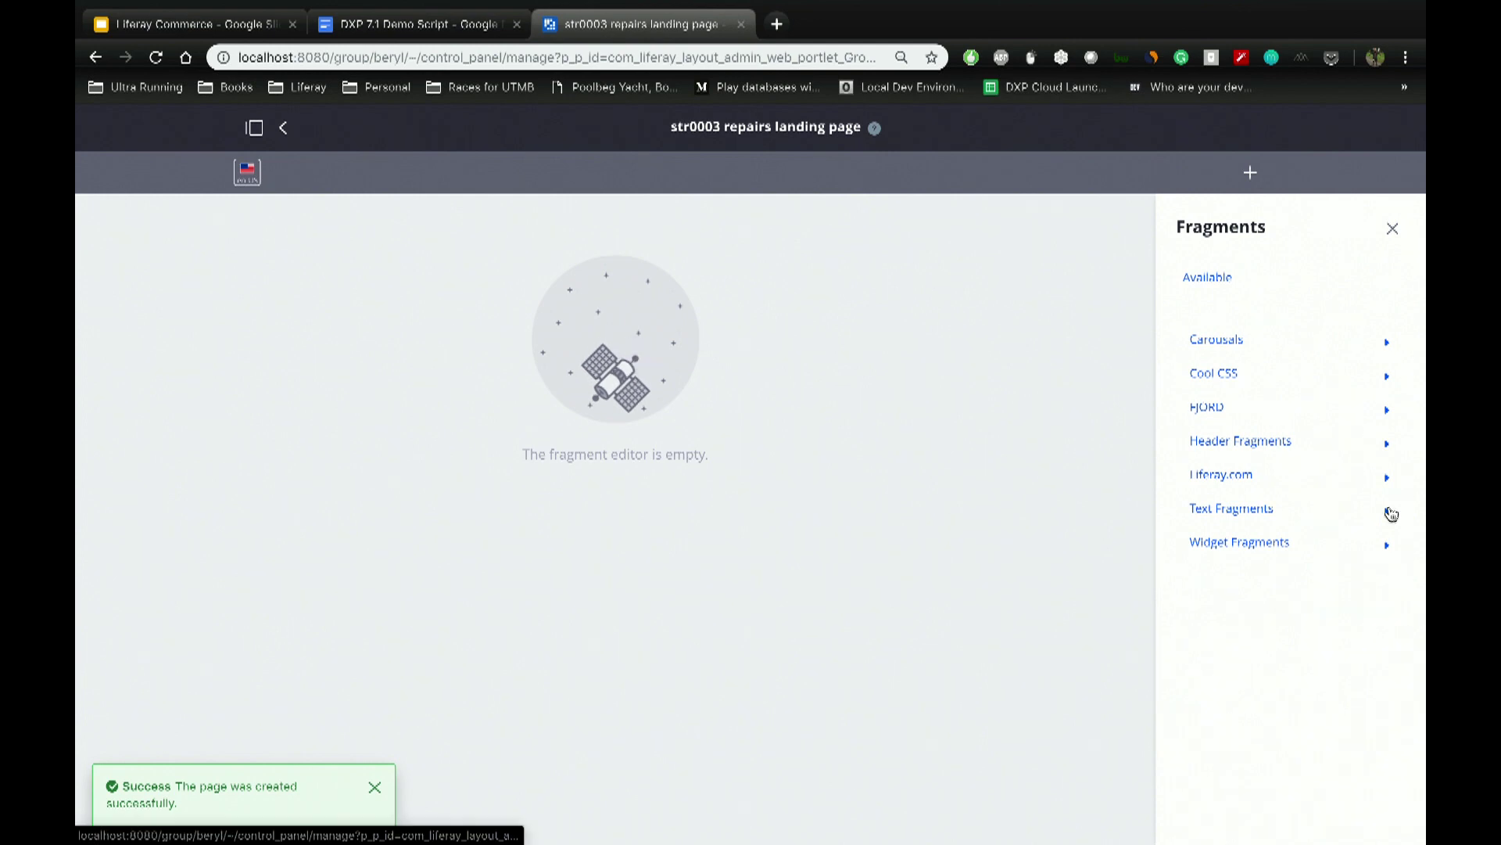
{"action": "left_click", "coordinate": [1378, 446]}
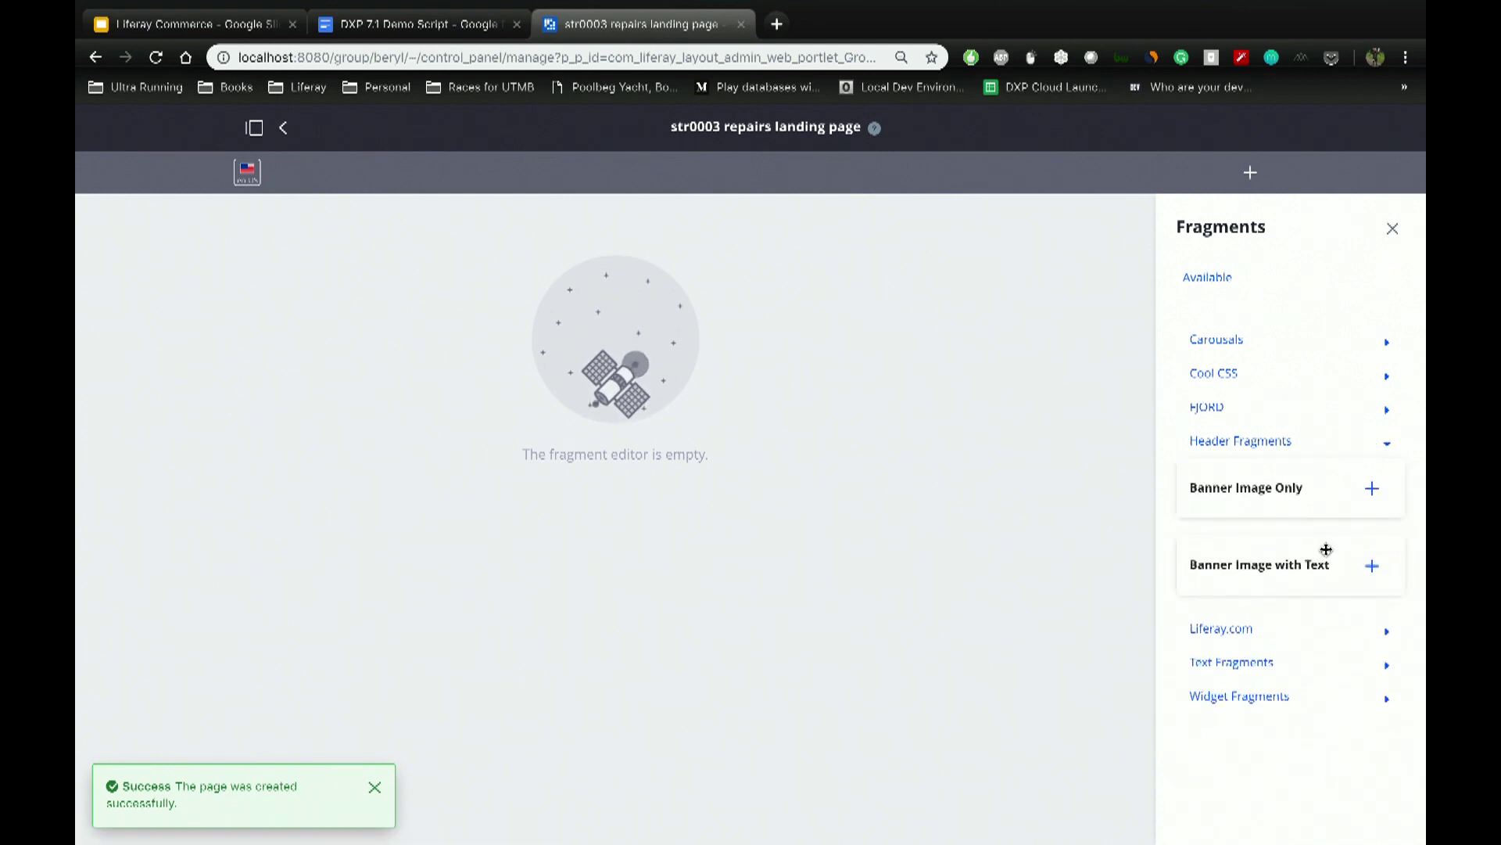
{"action": "left_click", "coordinate": [1372, 568]}
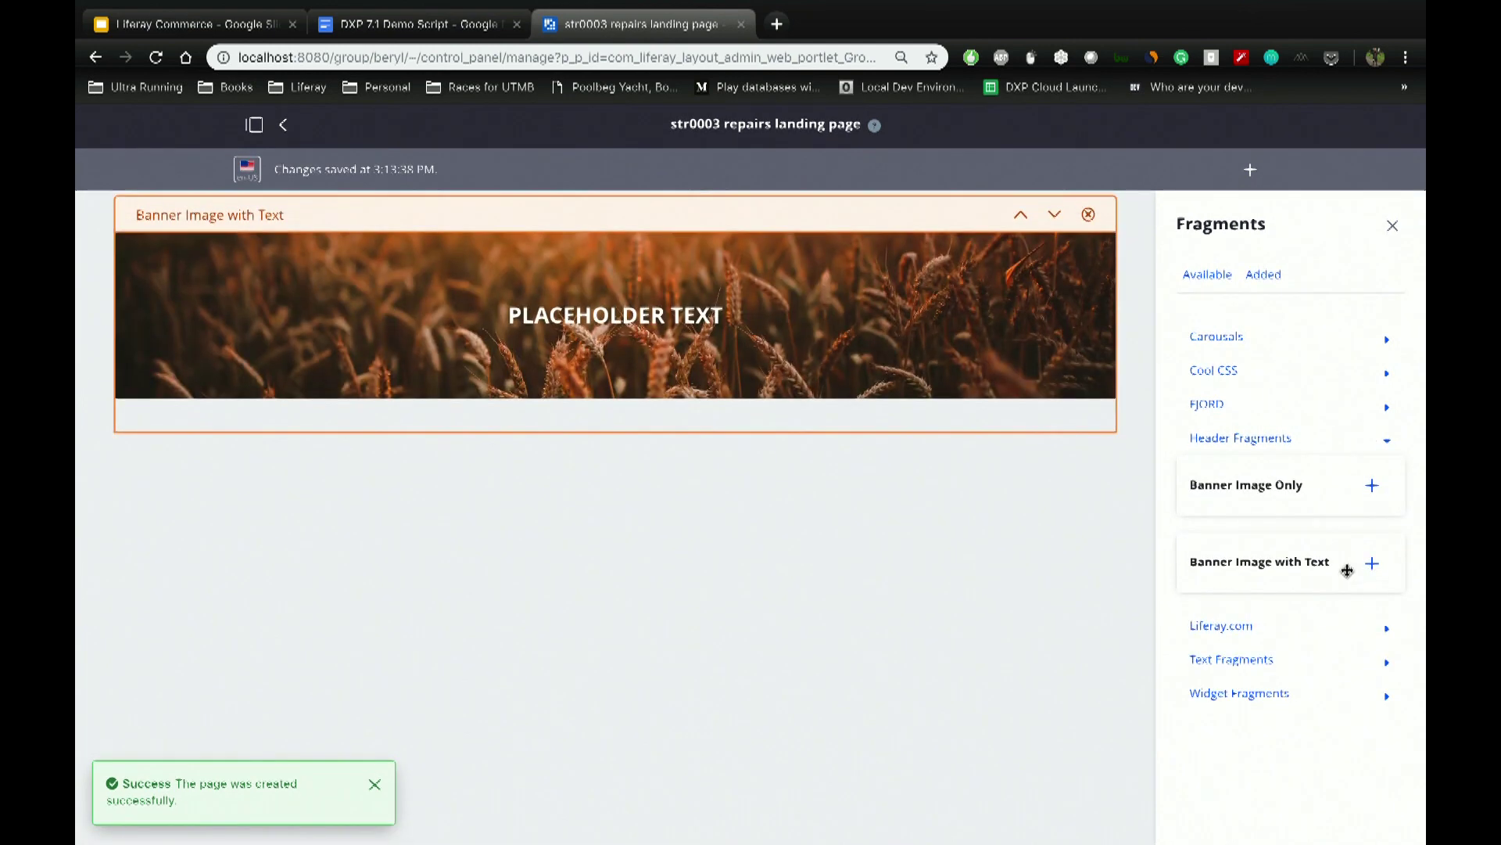
{"action": "left_click", "coordinate": [1331, 698]}
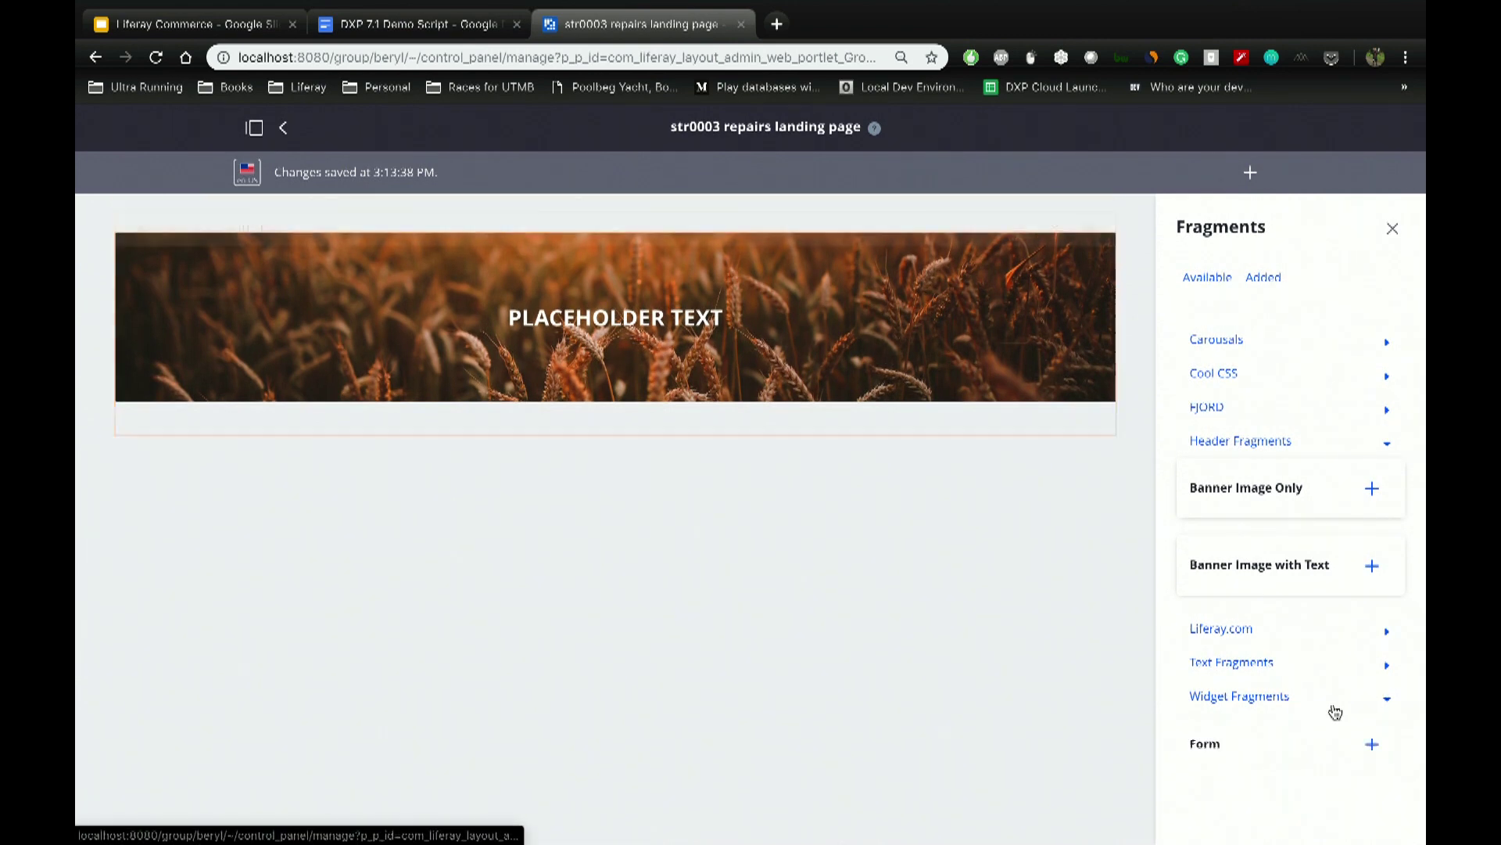
{"action": "scroll", "coordinate": [1330, 711], "scroll_direction": "down", "scroll_amount": 2}
{"action": "left_click", "coordinate": [1372, 703]}
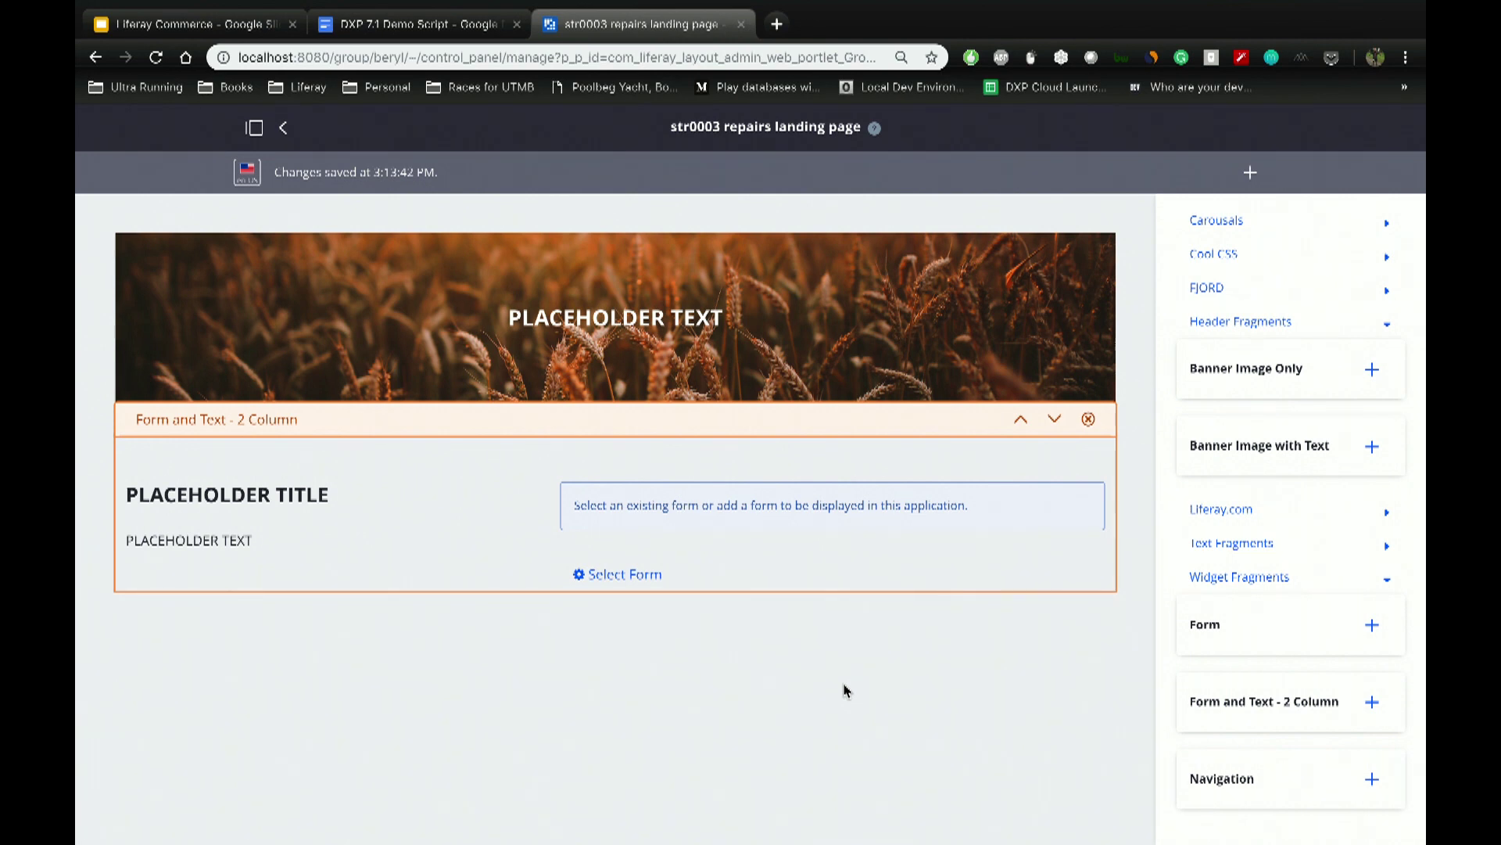
Step: Set banner heading 'Register Today!', section title 'Register today!', and text 'ASk everythinh to our technician....'
{"action": "left_click", "coordinate": [633, 344]}
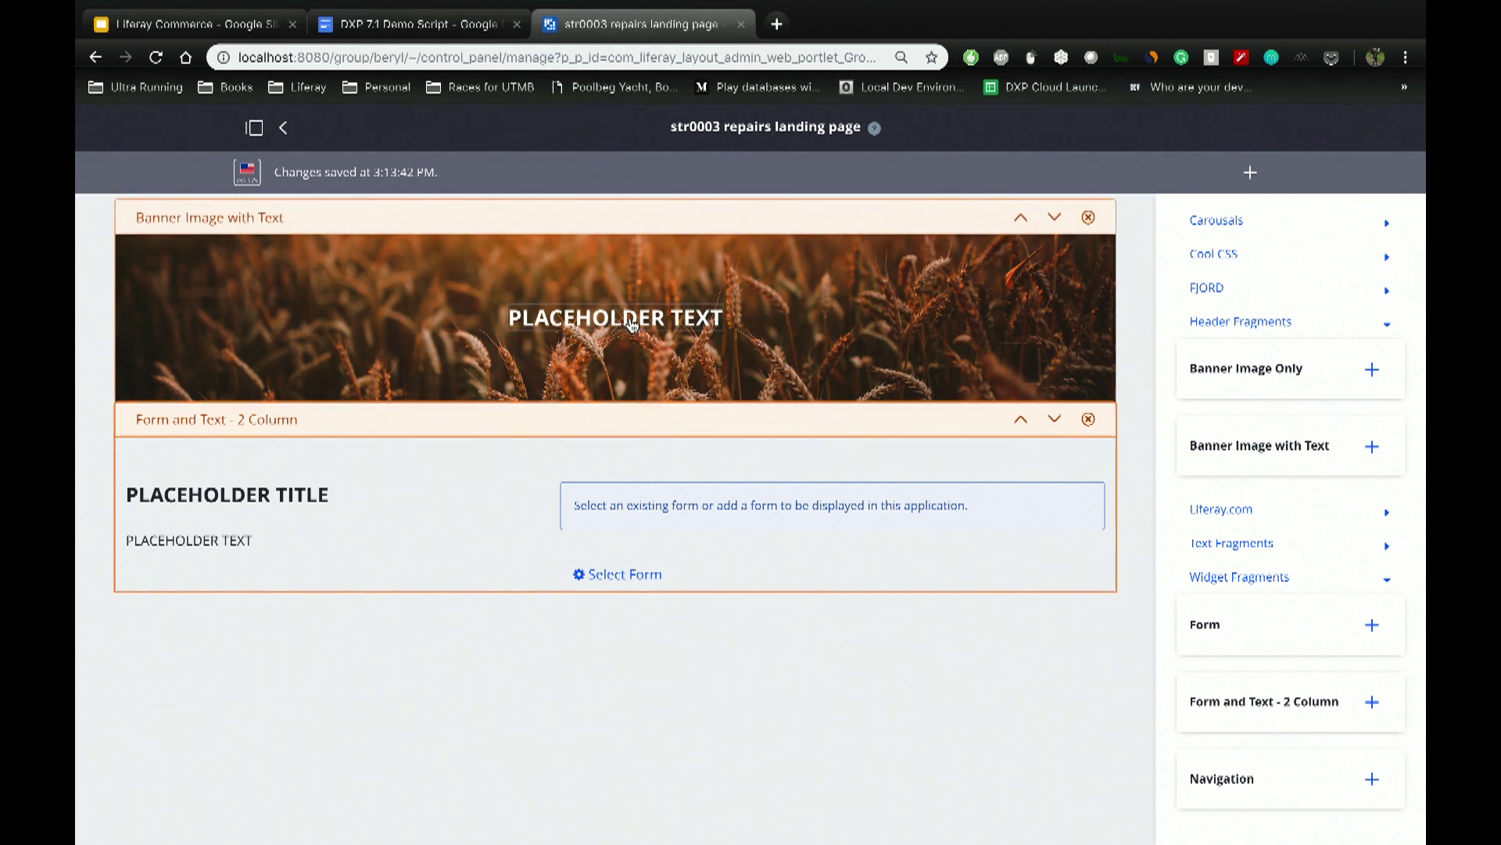
{"action": "double_click", "coordinate": [629, 319]}
{"action": "left_click", "coordinate": [629, 318]}
{"action": "type", "text": "R"}
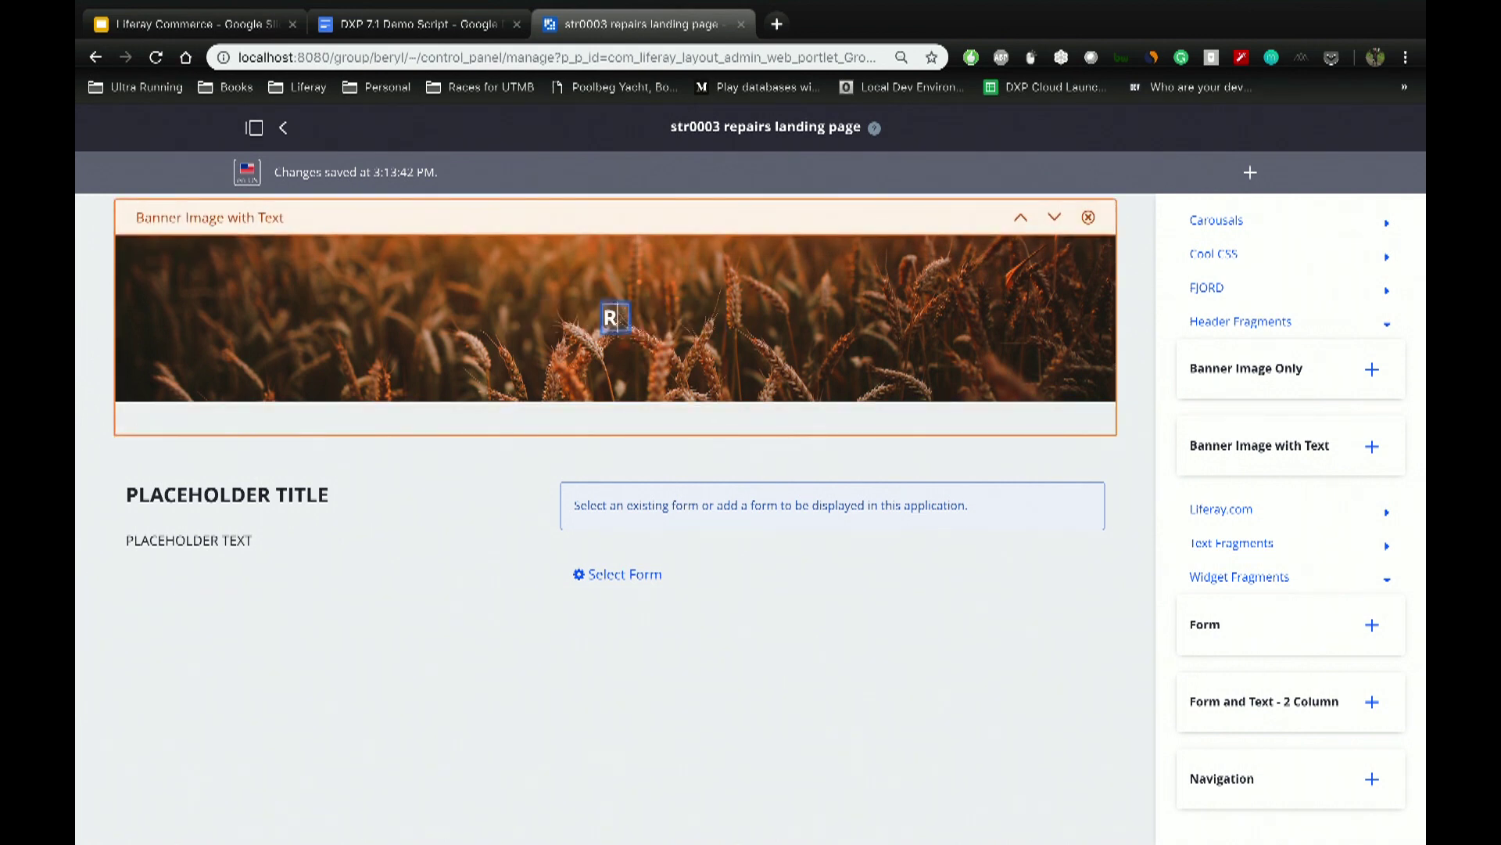
{"action": "type", "text": "egister Today!"}
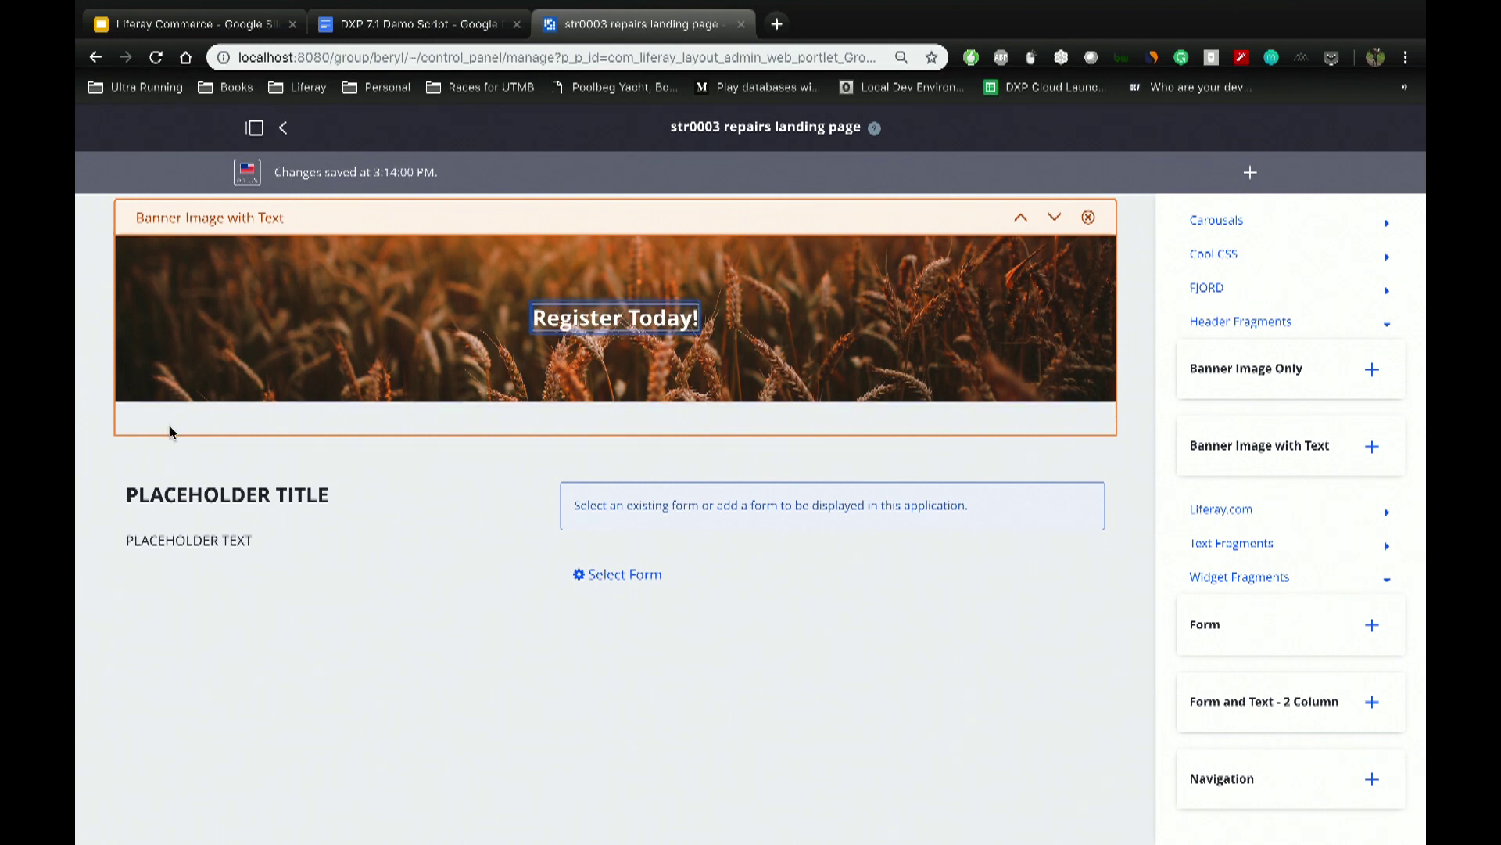
{"action": "left_click", "coordinate": [177, 496]}
{"action": "type", "text": "Regis"}
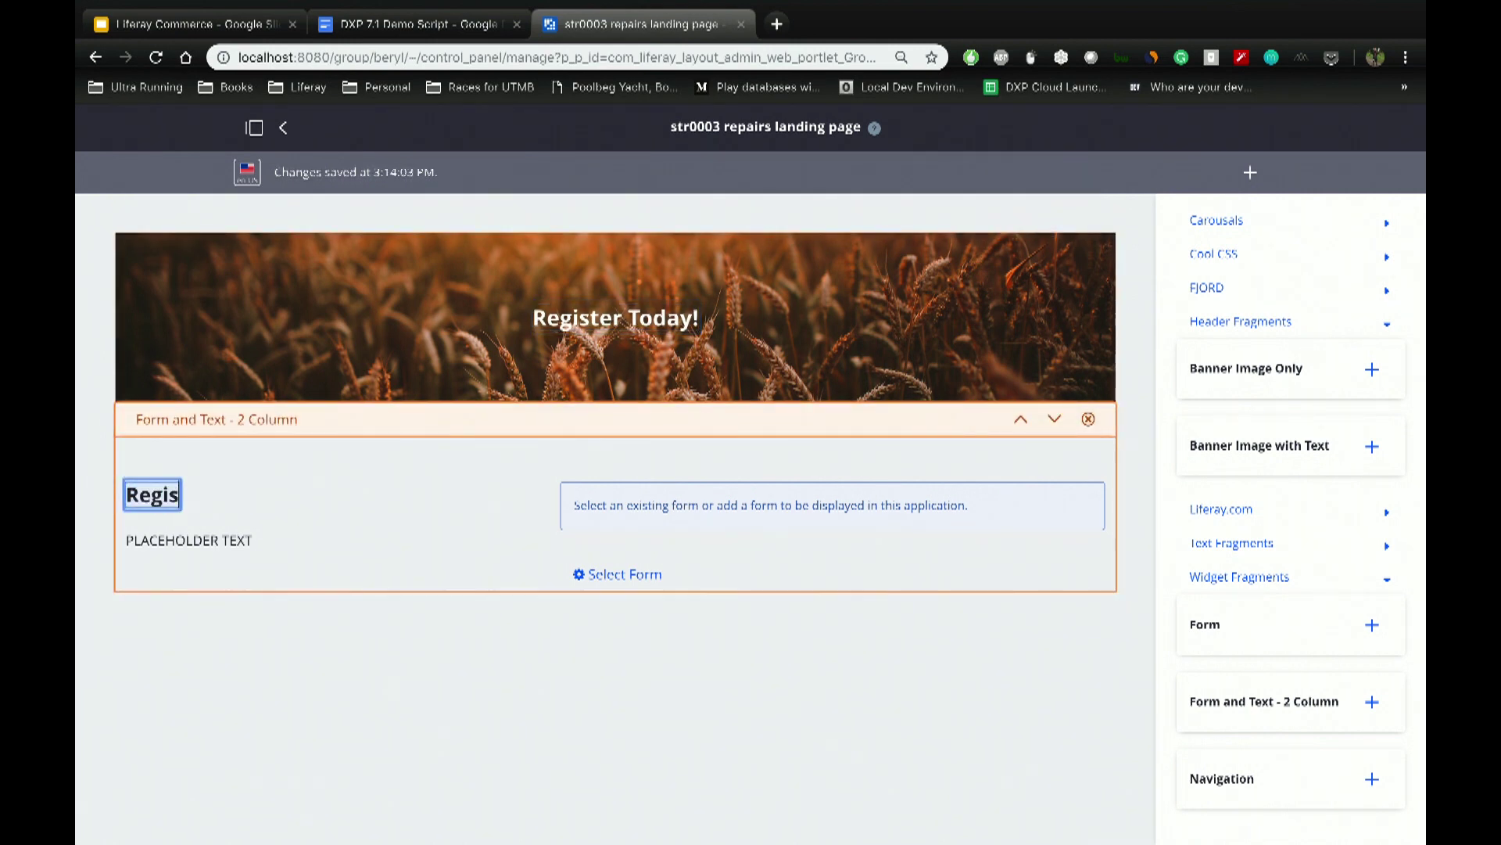
{"action": "type", "text": "ter today!"}
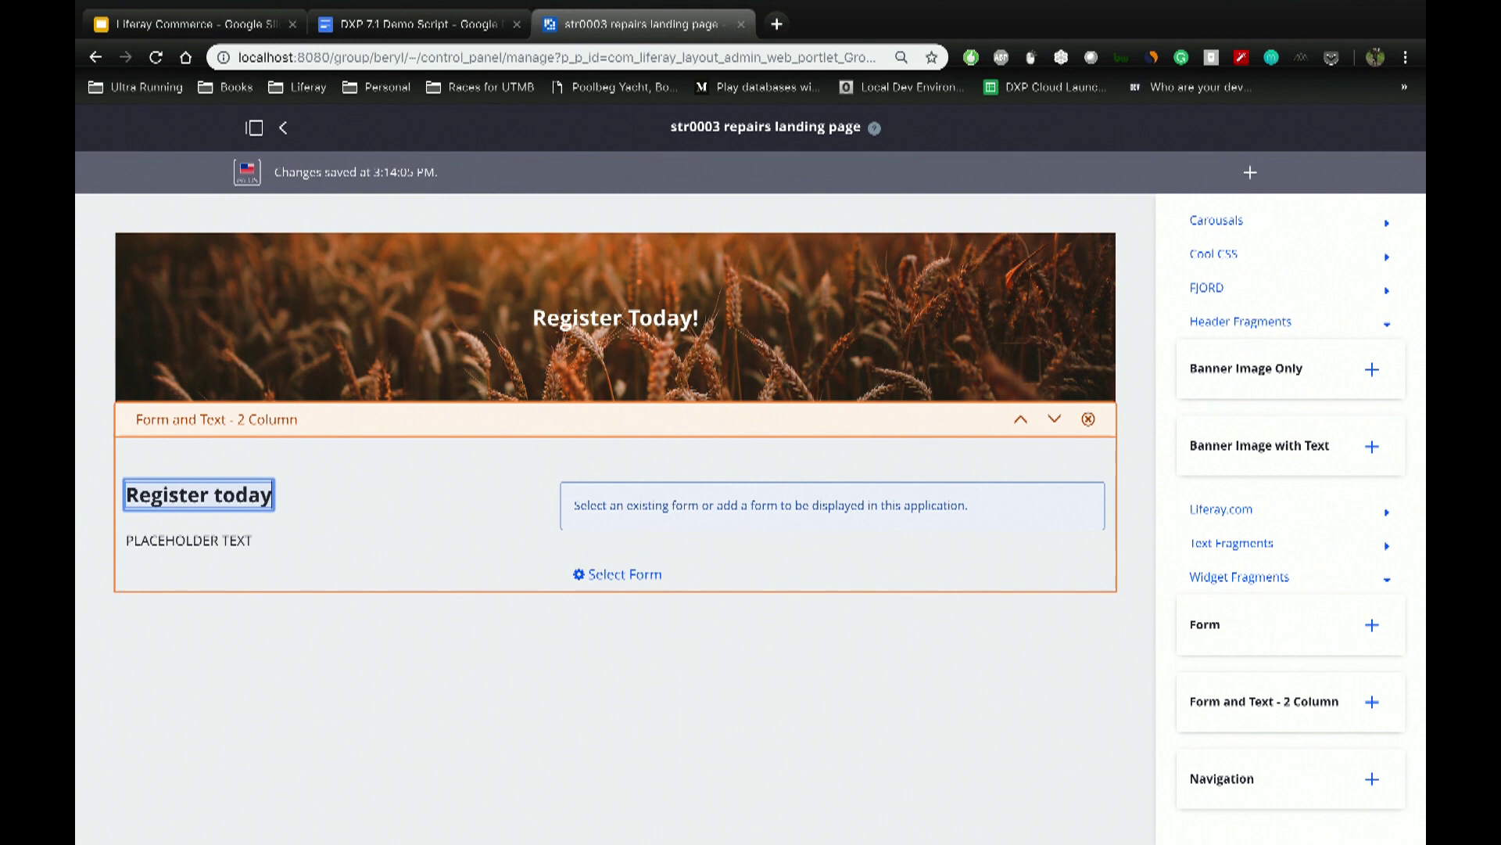
{"action": "left_click", "coordinate": [216, 540]}
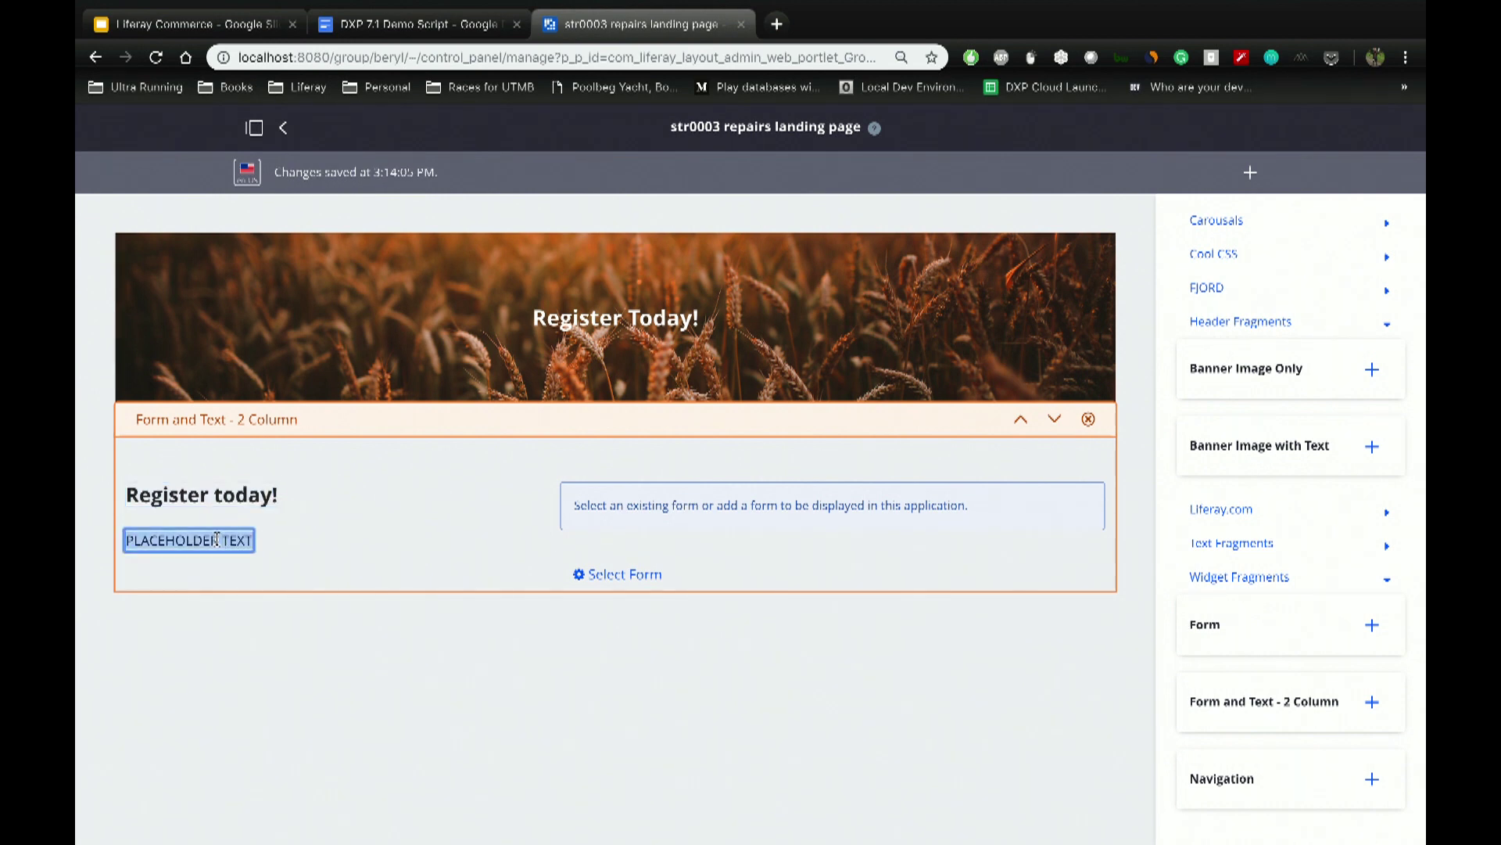
{"action": "type", "text": "ASk everythinh to our technician...."}
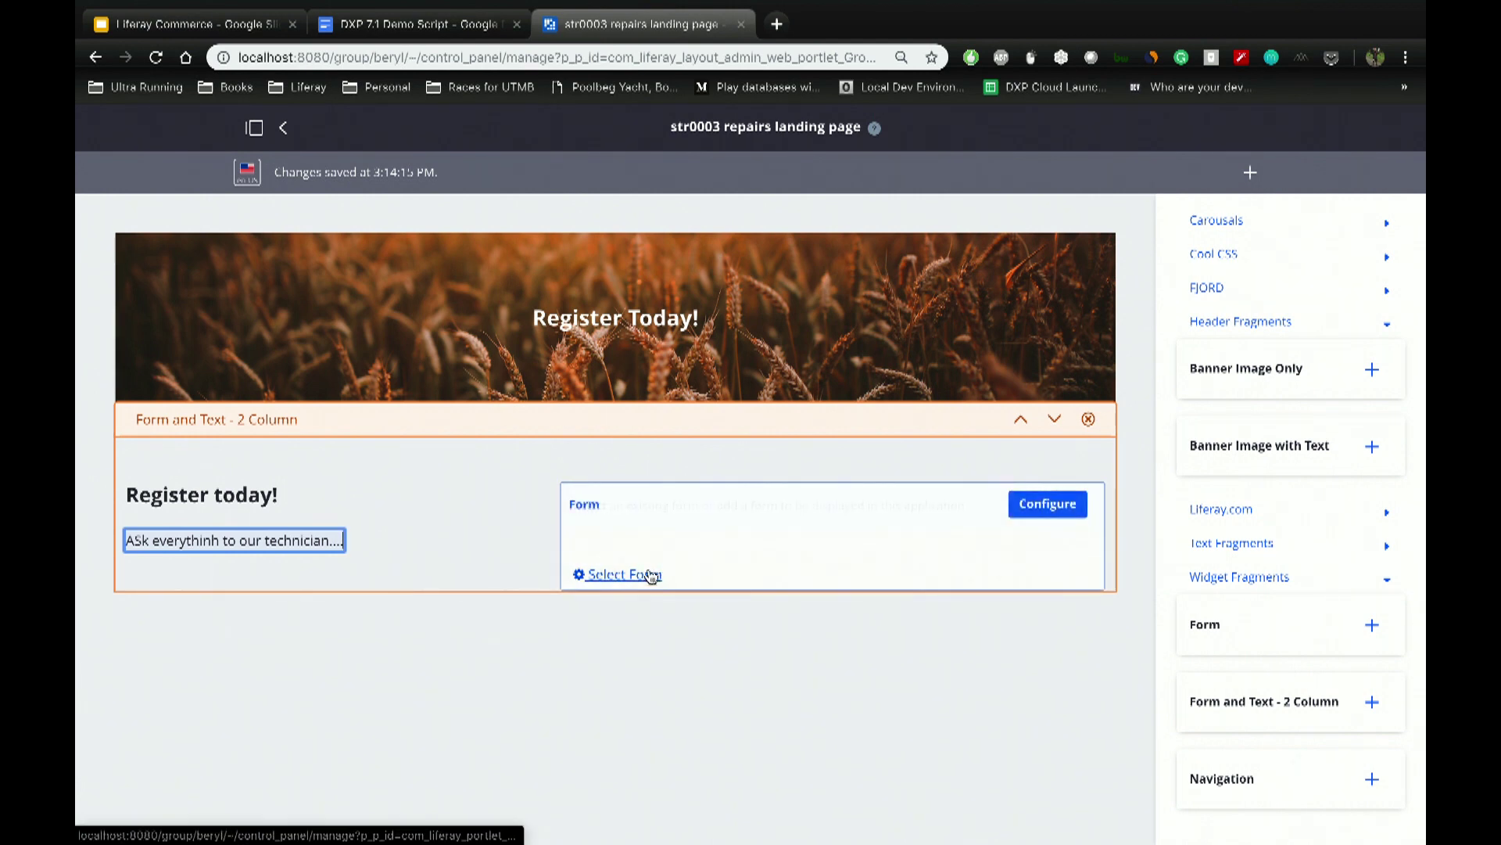
Step: Show the Repair Request form in the form column, reload the page, and select the banner image
{"action": "left_click", "coordinate": [625, 576]}
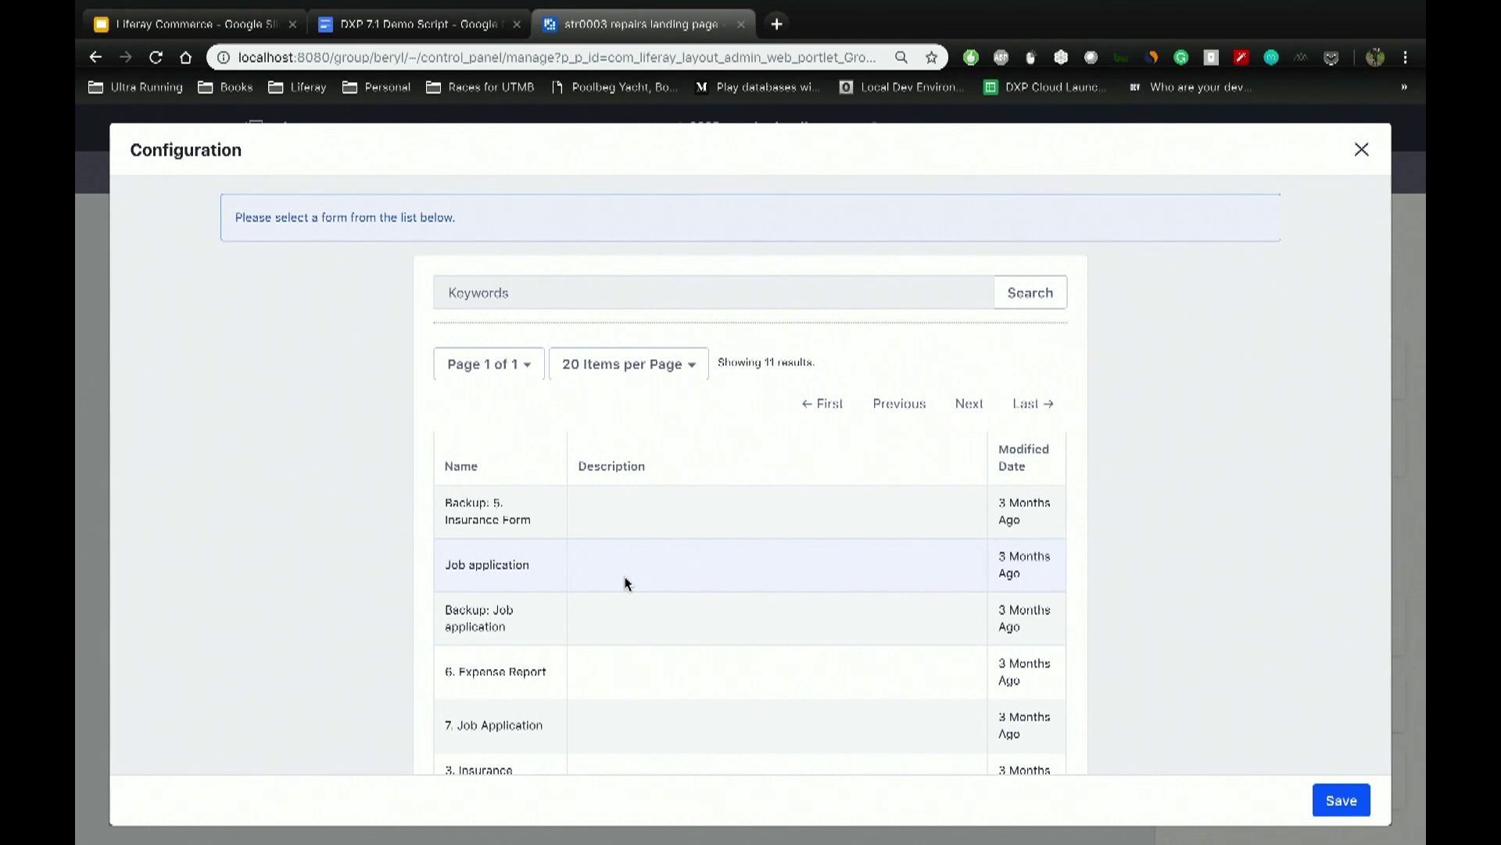
{"action": "scroll", "coordinate": [614, 590], "scroll_direction": "down", "scroll_amount": 5}
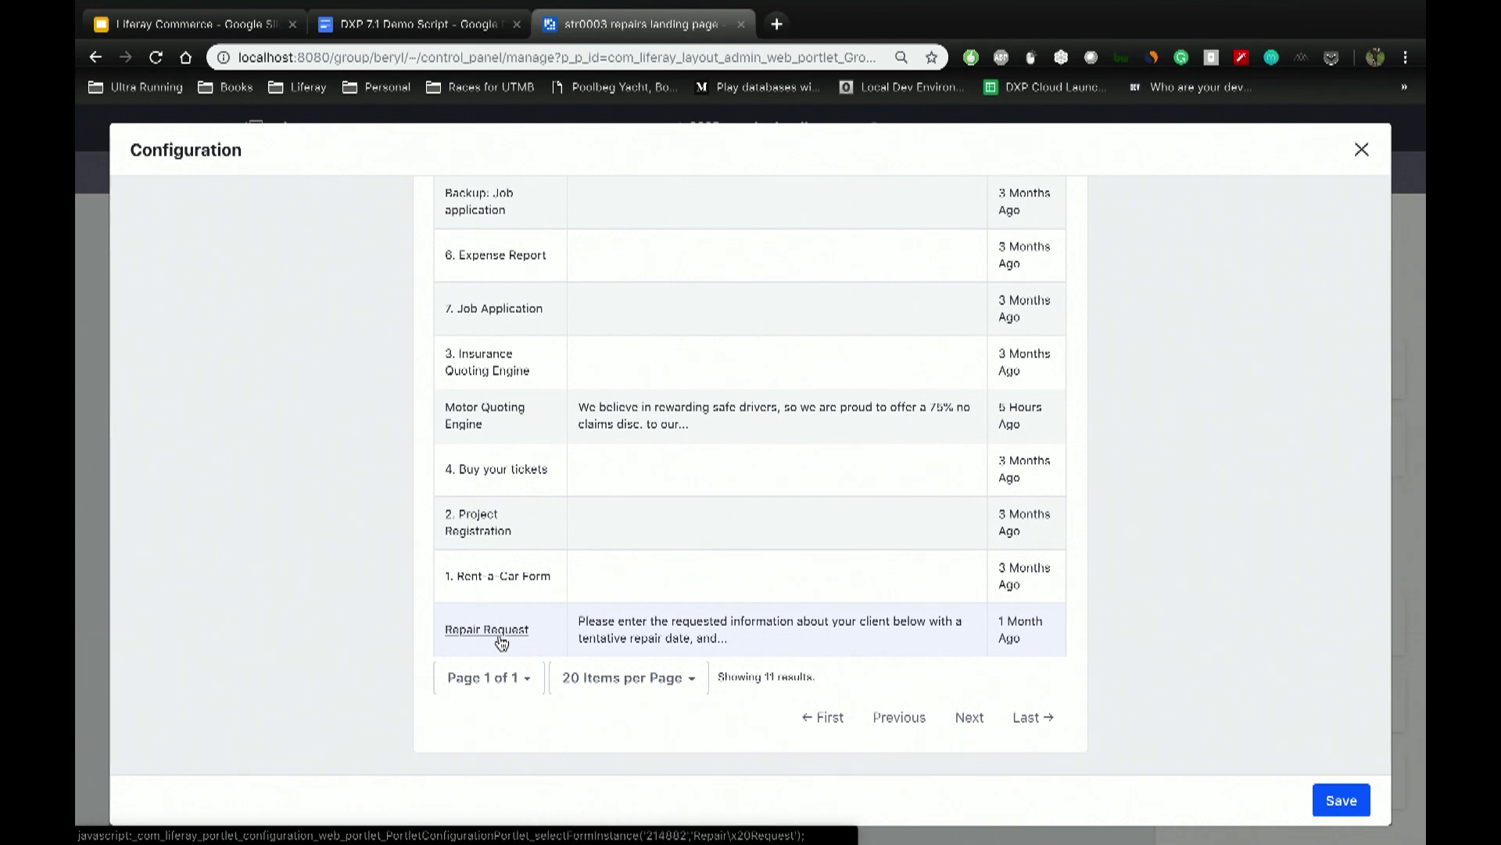
{"action": "left_click", "coordinate": [502, 635]}
{"action": "left_click", "coordinate": [1340, 798]}
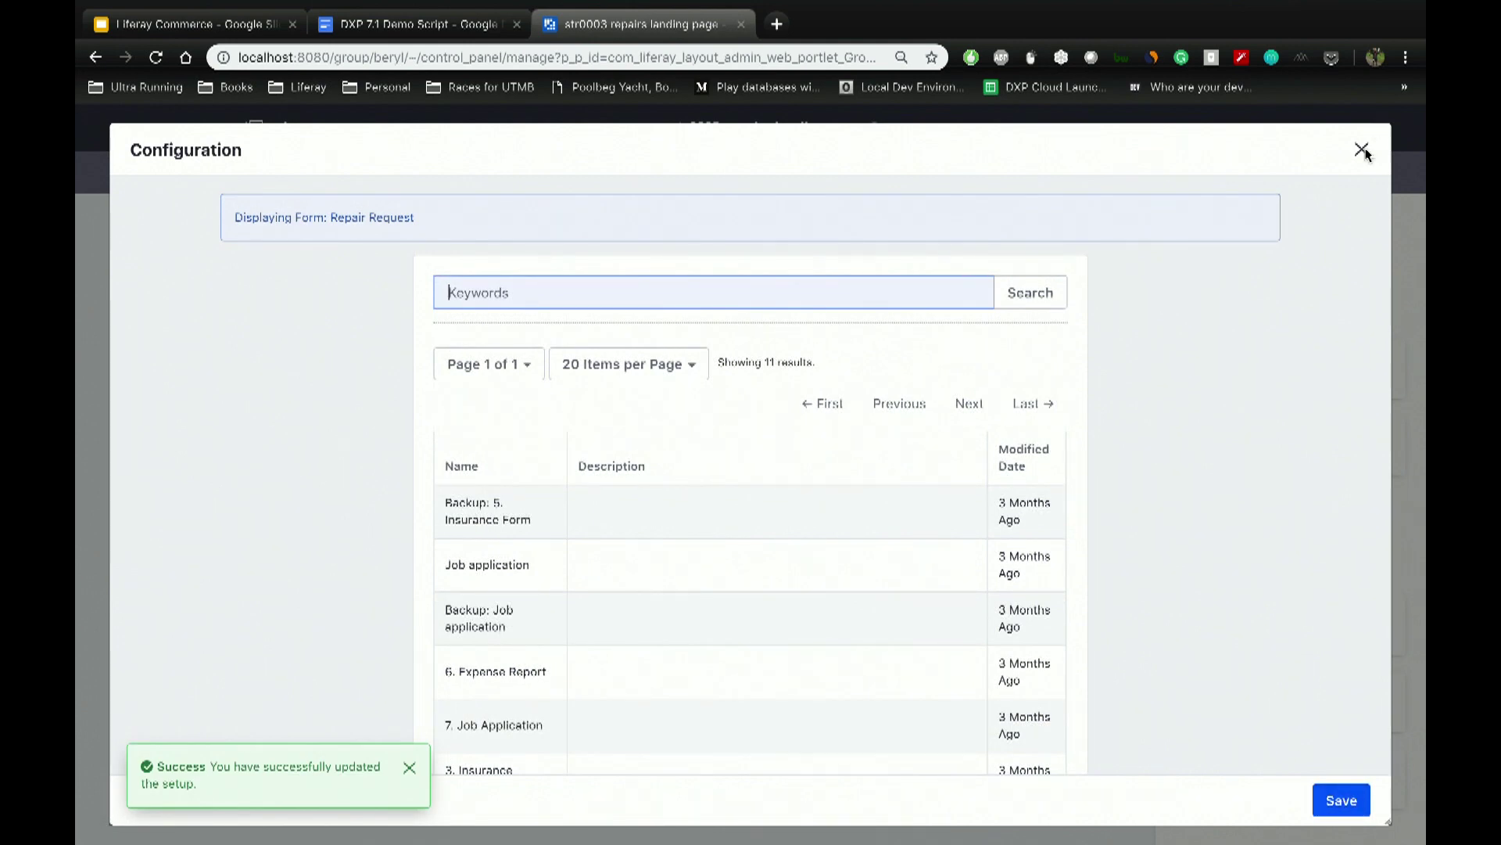
{"action": "left_click", "coordinate": [1363, 149]}
{"action": "key", "text": "ctrl+r"}
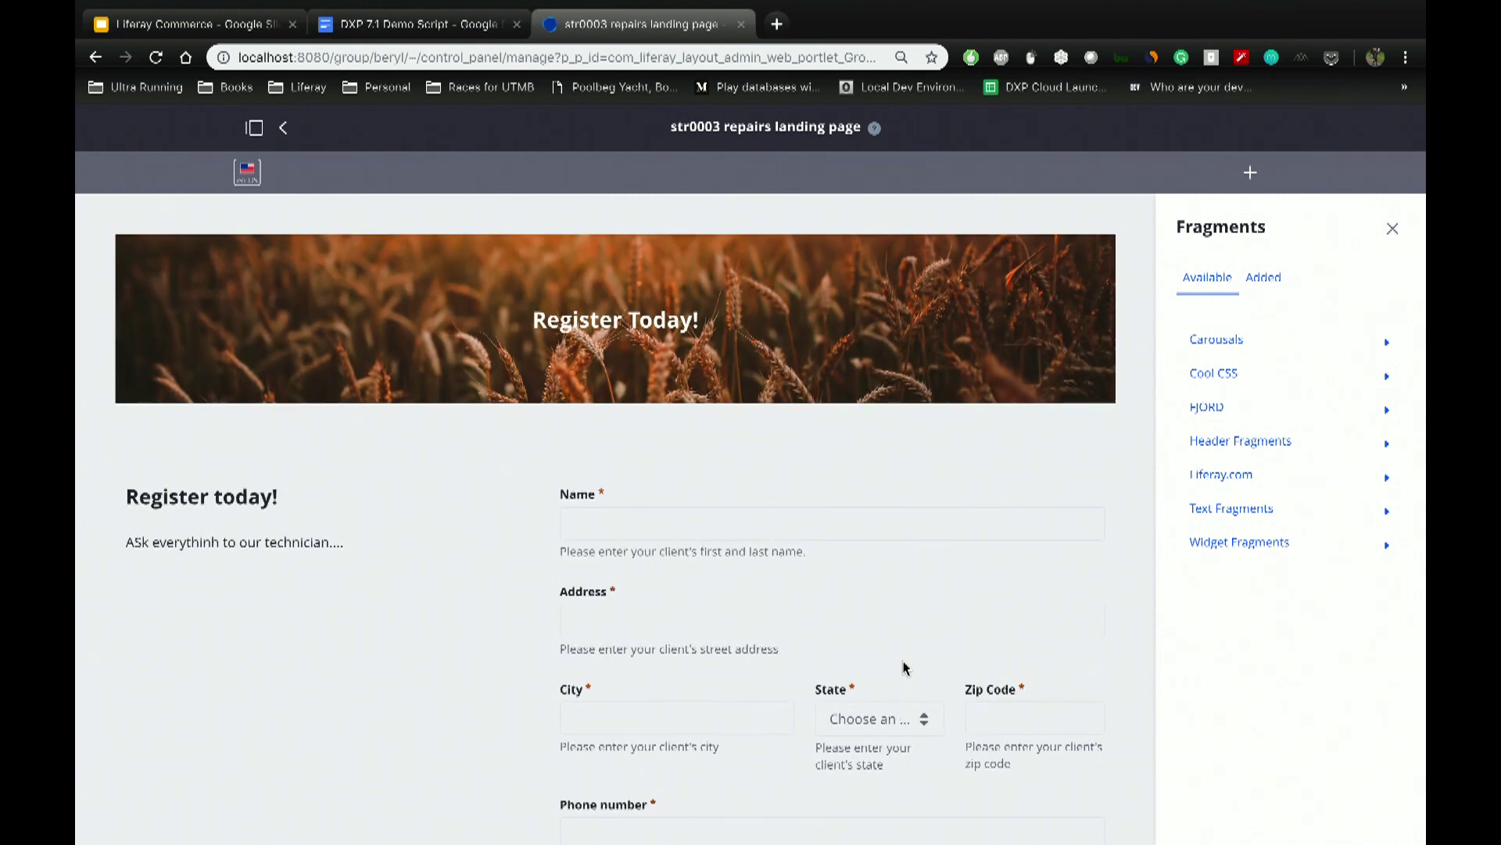
{"action": "left_click", "coordinate": [978, 343]}
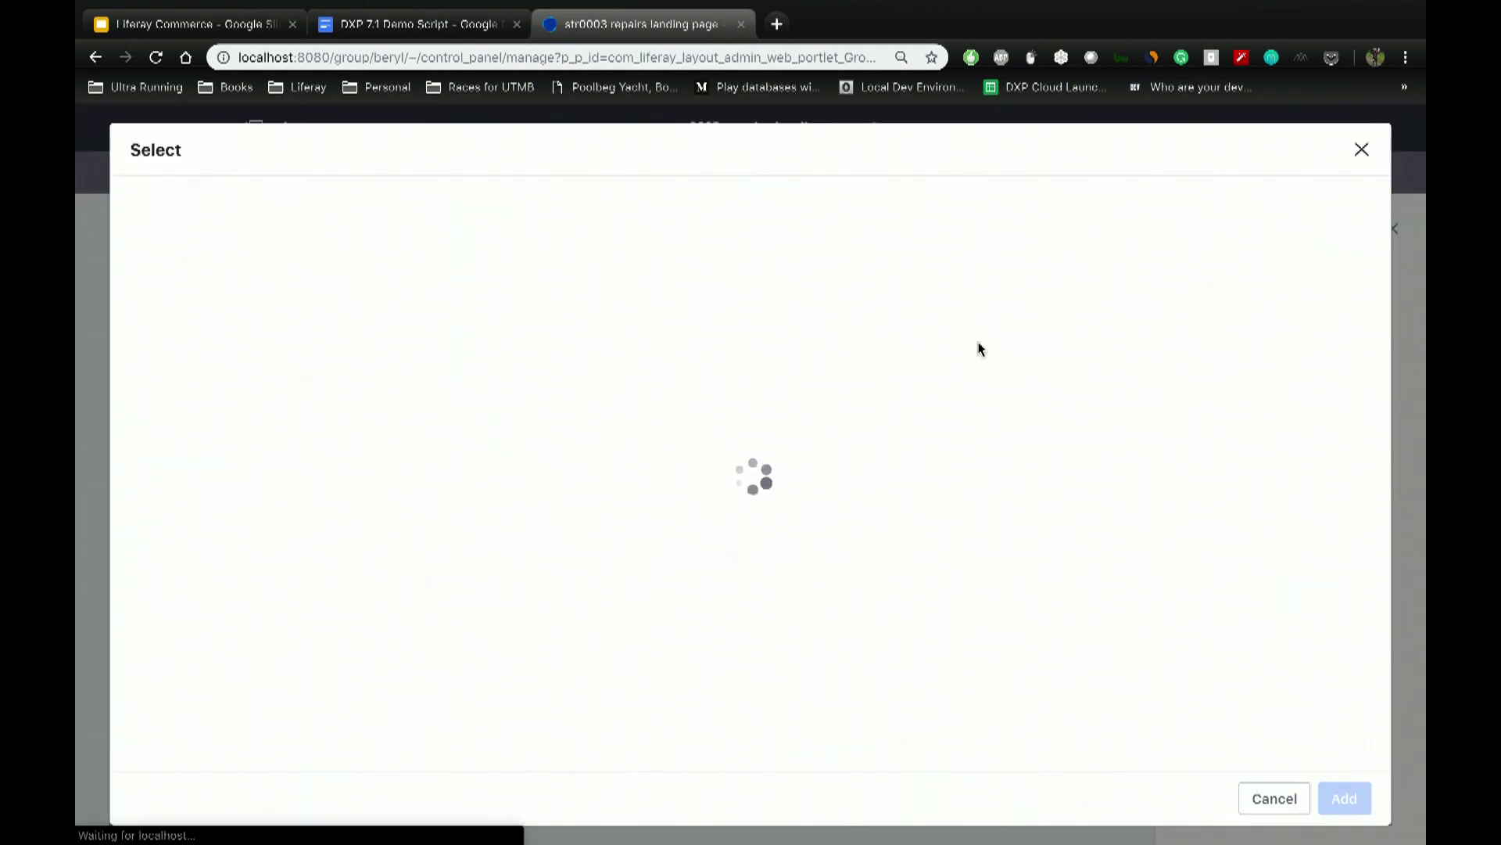
Step: Use Farm.jpg from the Banner Images folder as the banner background
{"action": "left_click", "coordinate": [345, 477]}
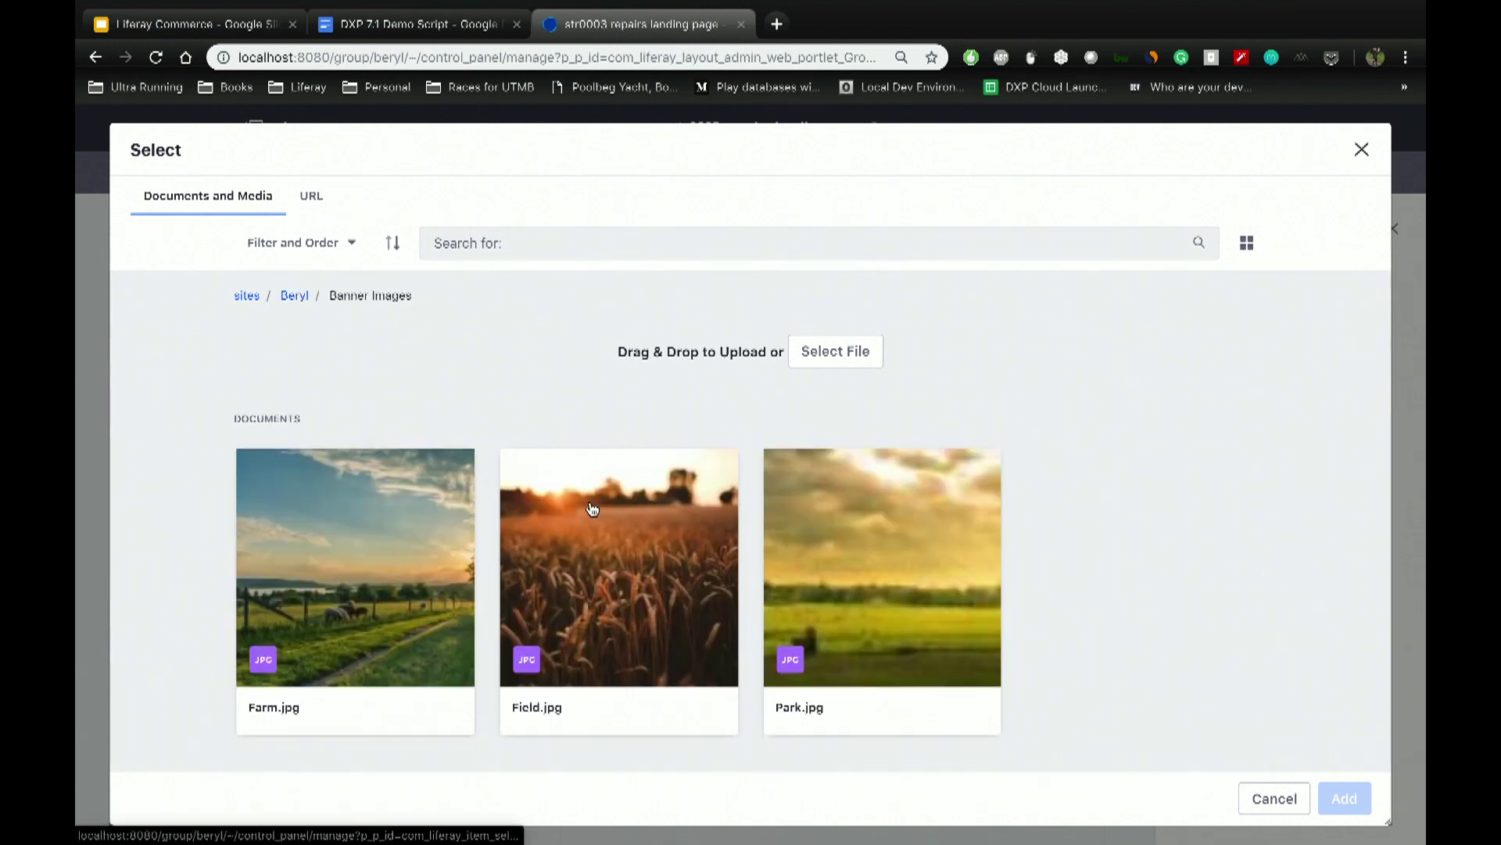
{"action": "left_click", "coordinate": [420, 594]}
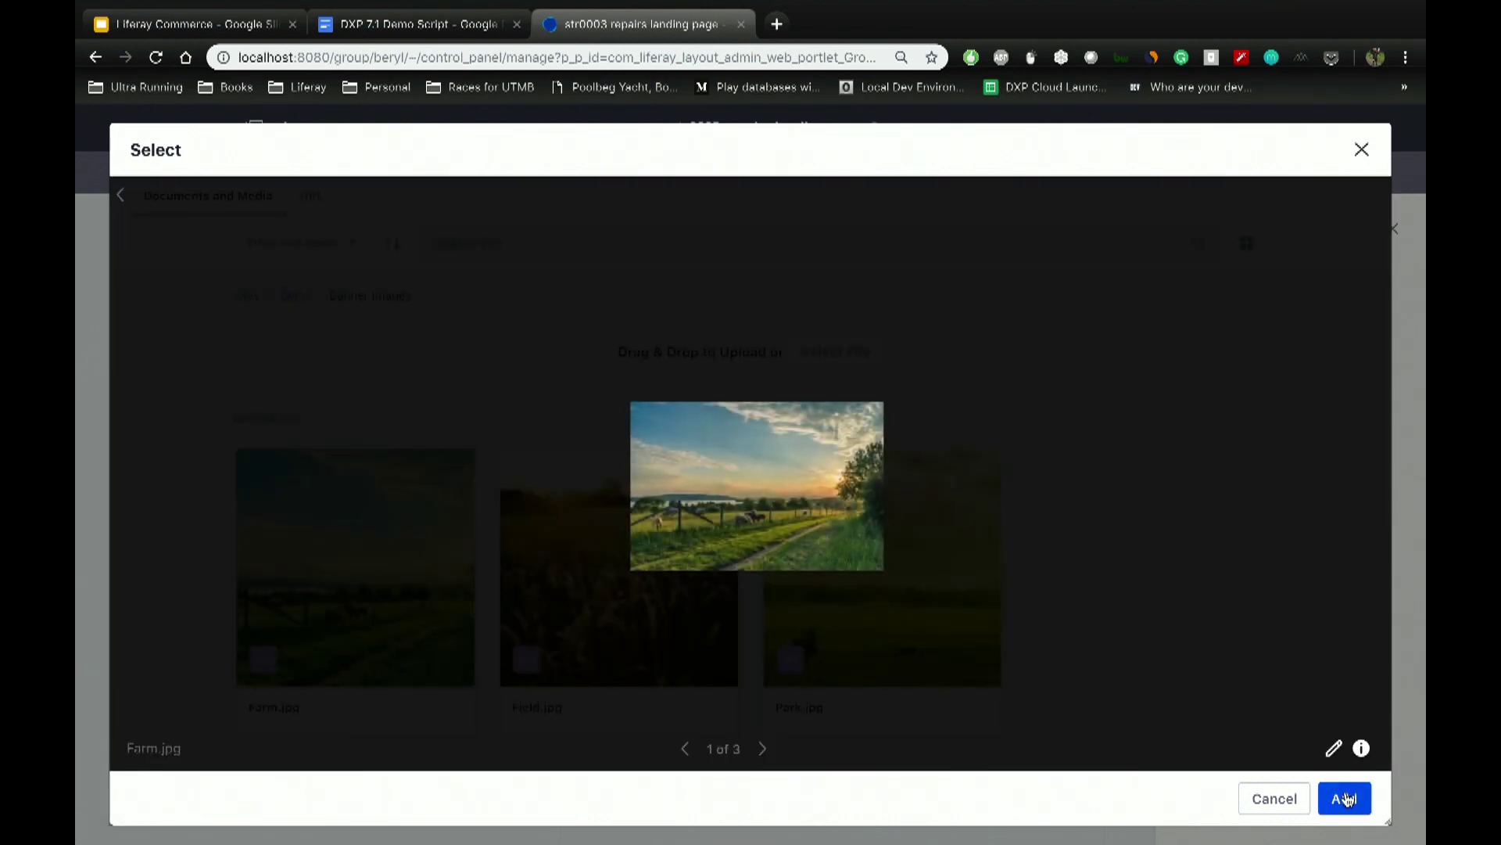
{"action": "left_click", "coordinate": [1345, 798]}
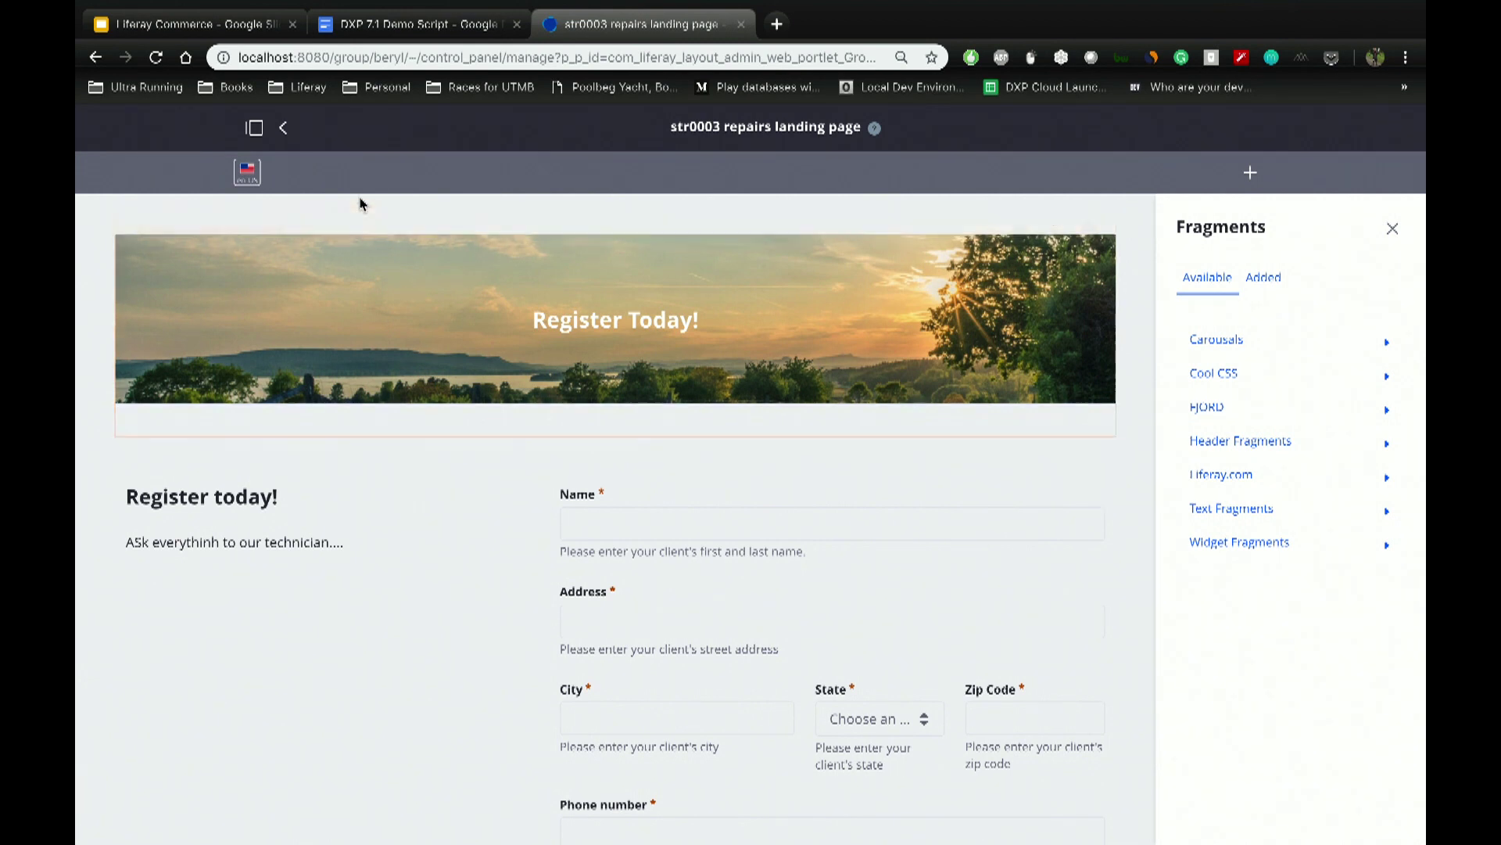
Step: On Beryl's home page, place User Segment Content Display above the welcome message and configure it
{"action": "left_click", "coordinate": [283, 127]}
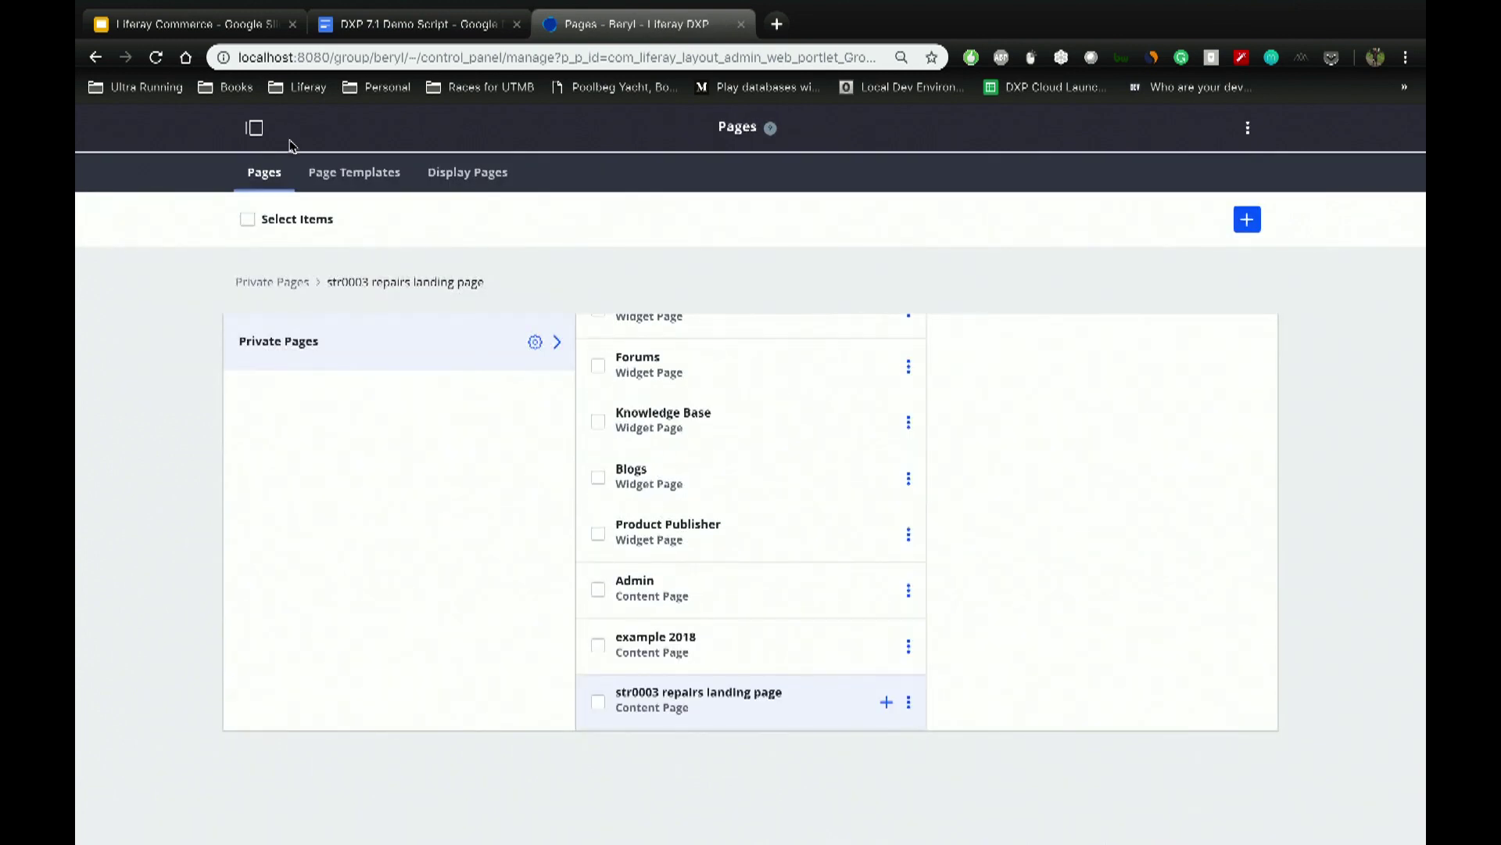
{"action": "left_click", "coordinate": [255, 123]}
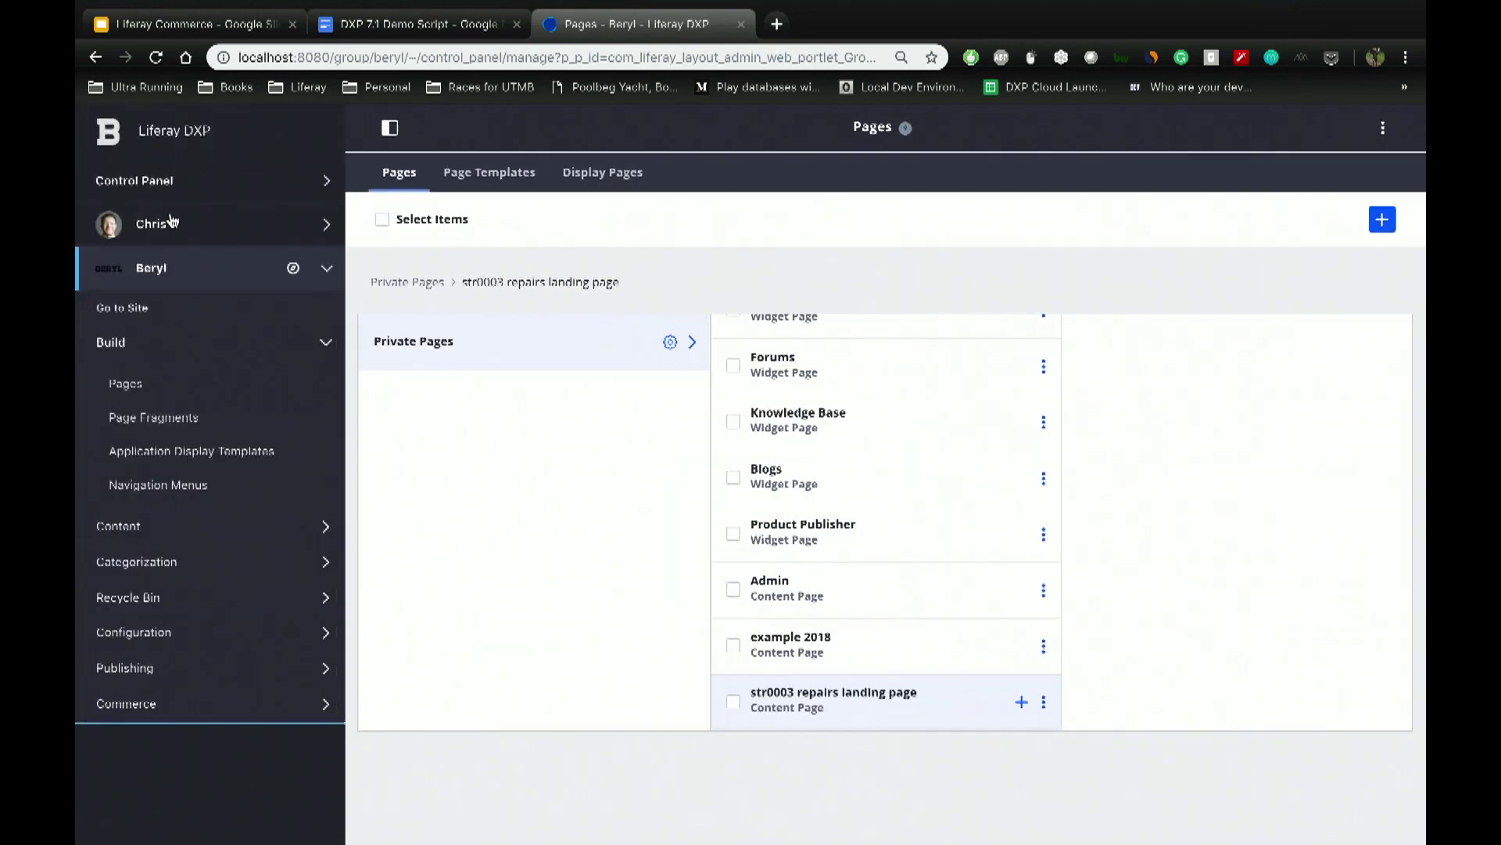
{"action": "left_click", "coordinate": [132, 311]}
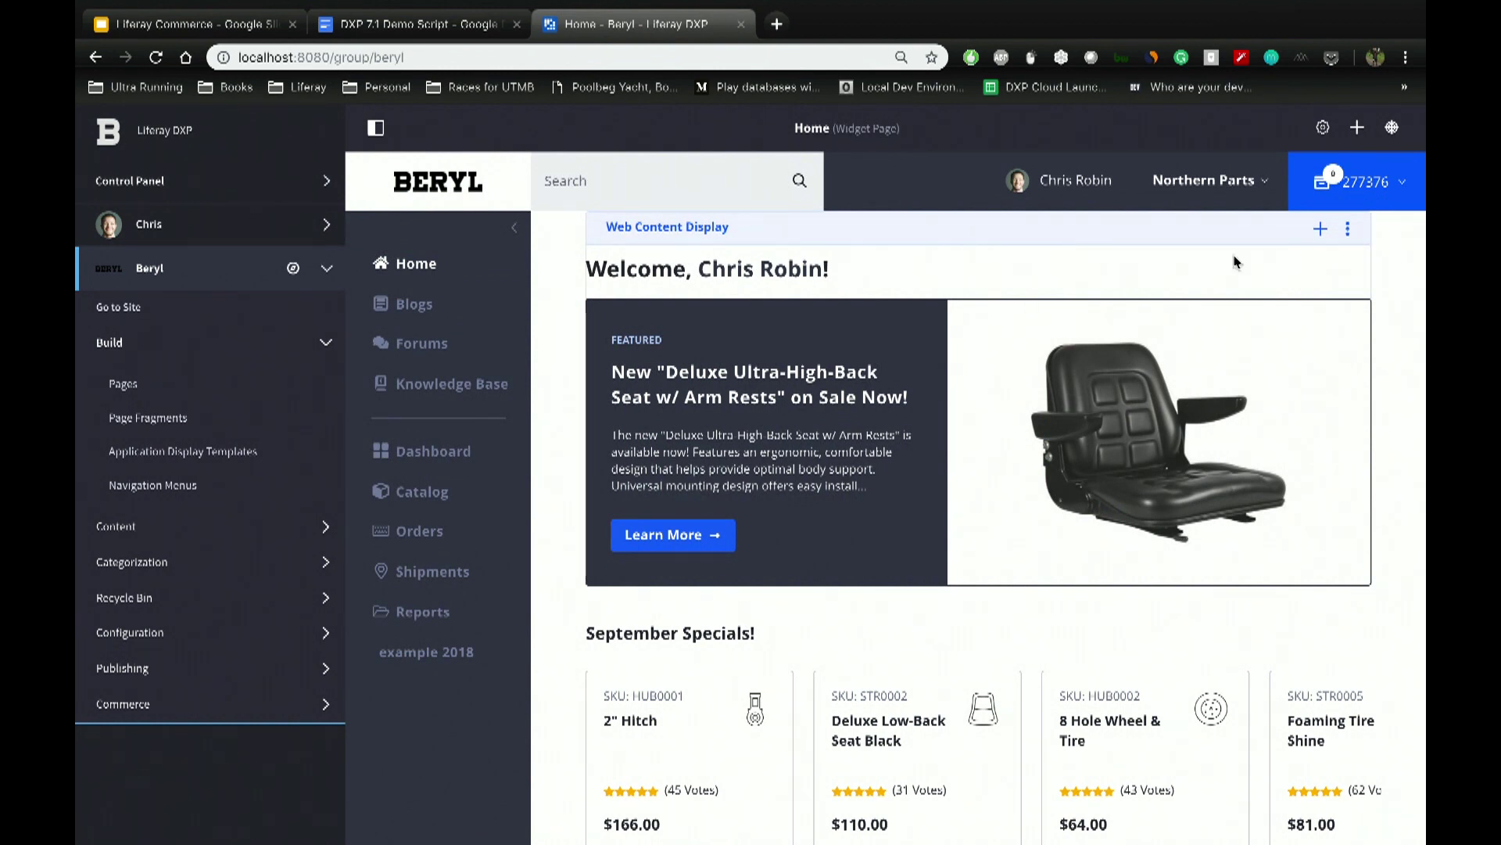
{"action": "left_click", "coordinate": [1358, 128]}
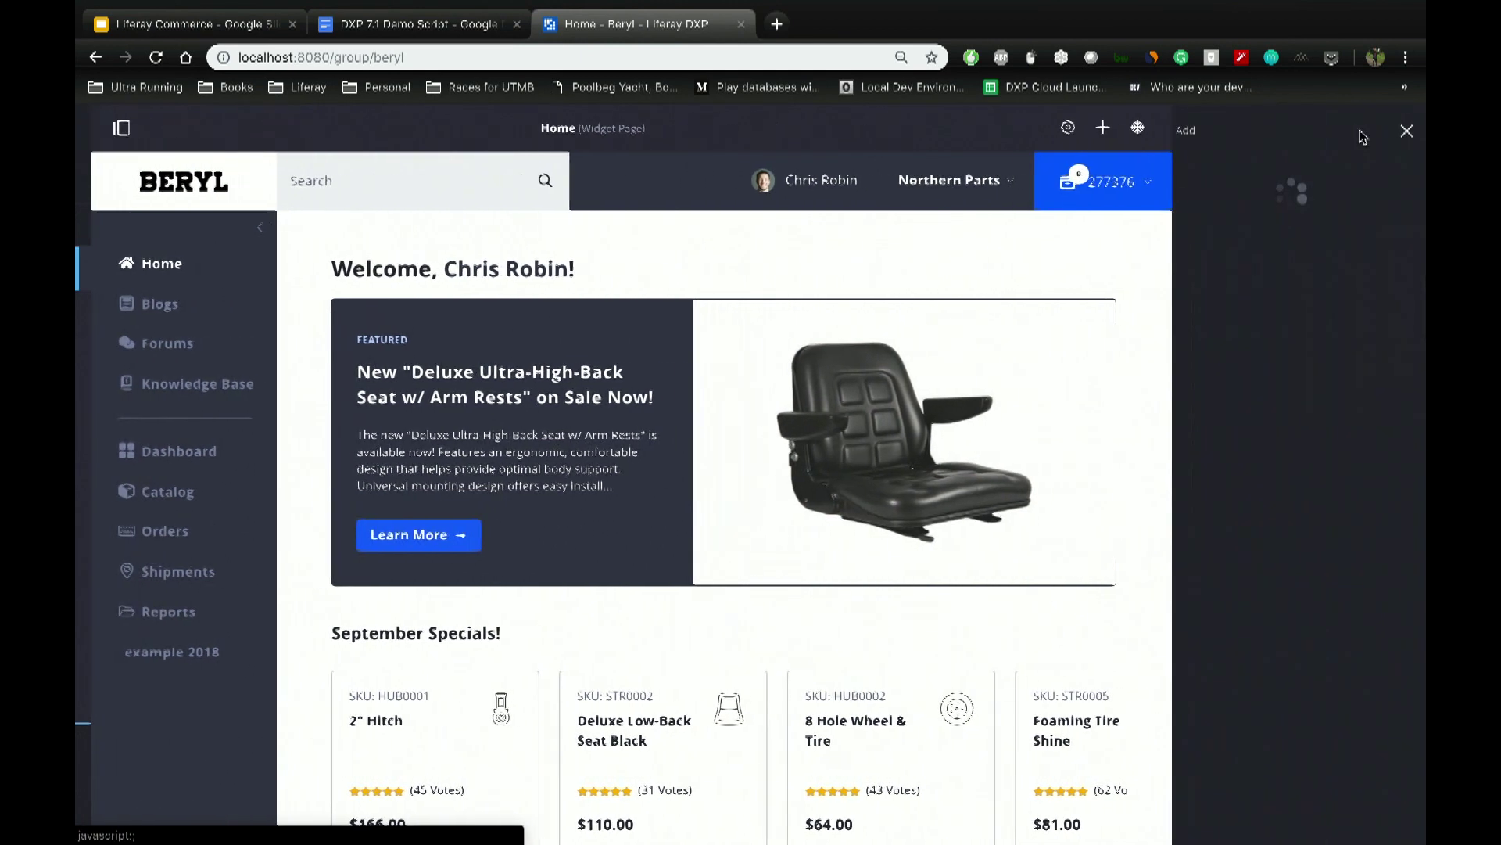
{"action": "left_click", "coordinate": [1206, 188]}
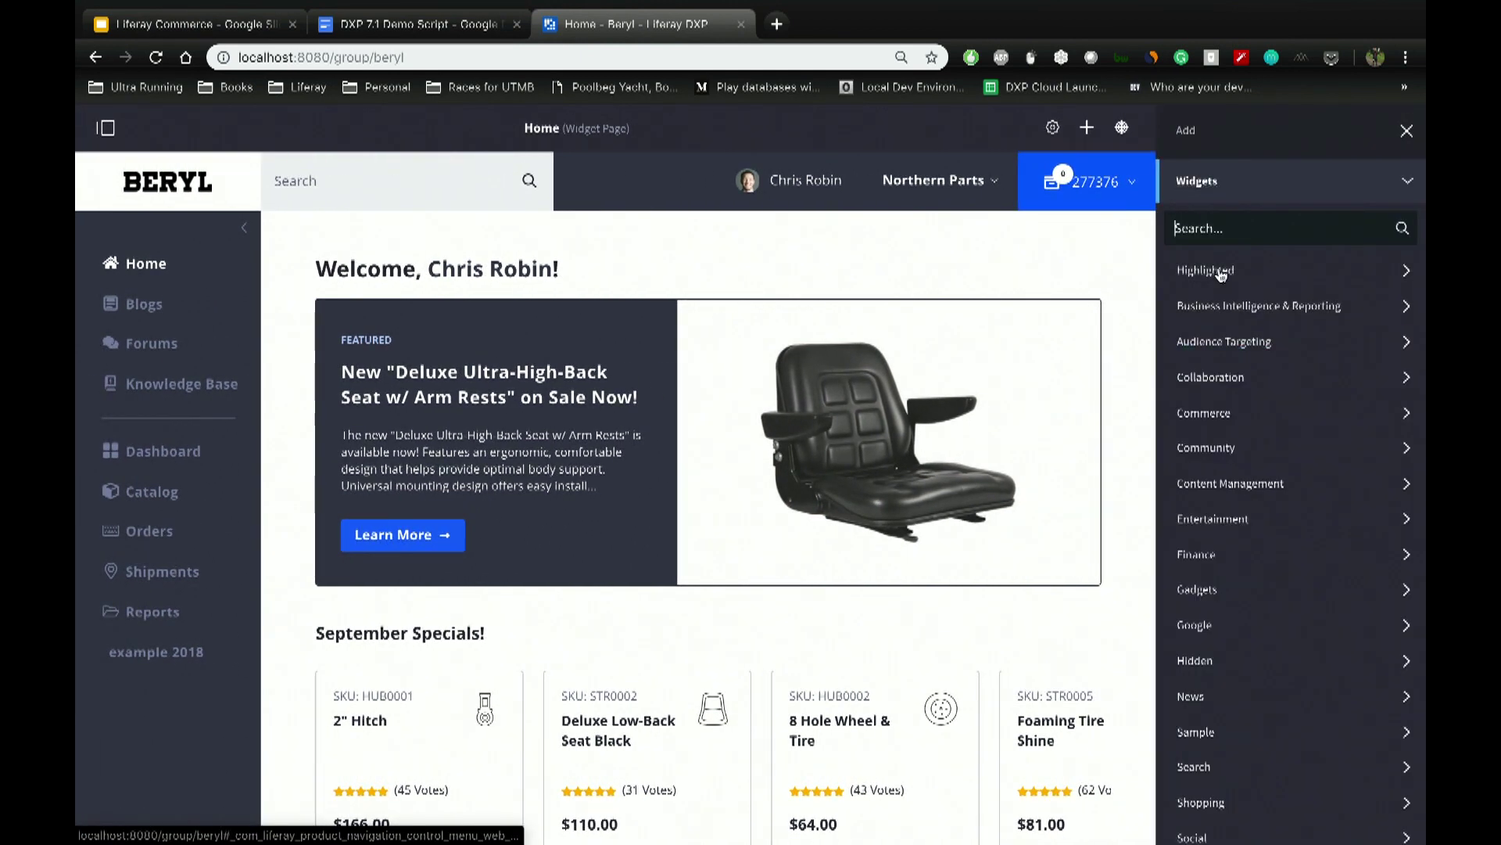
{"action": "left_click", "coordinate": [1217, 345]}
{"action": "left_click_drag", "start_coordinate": [1252, 408], "coordinate": [949, 218]}
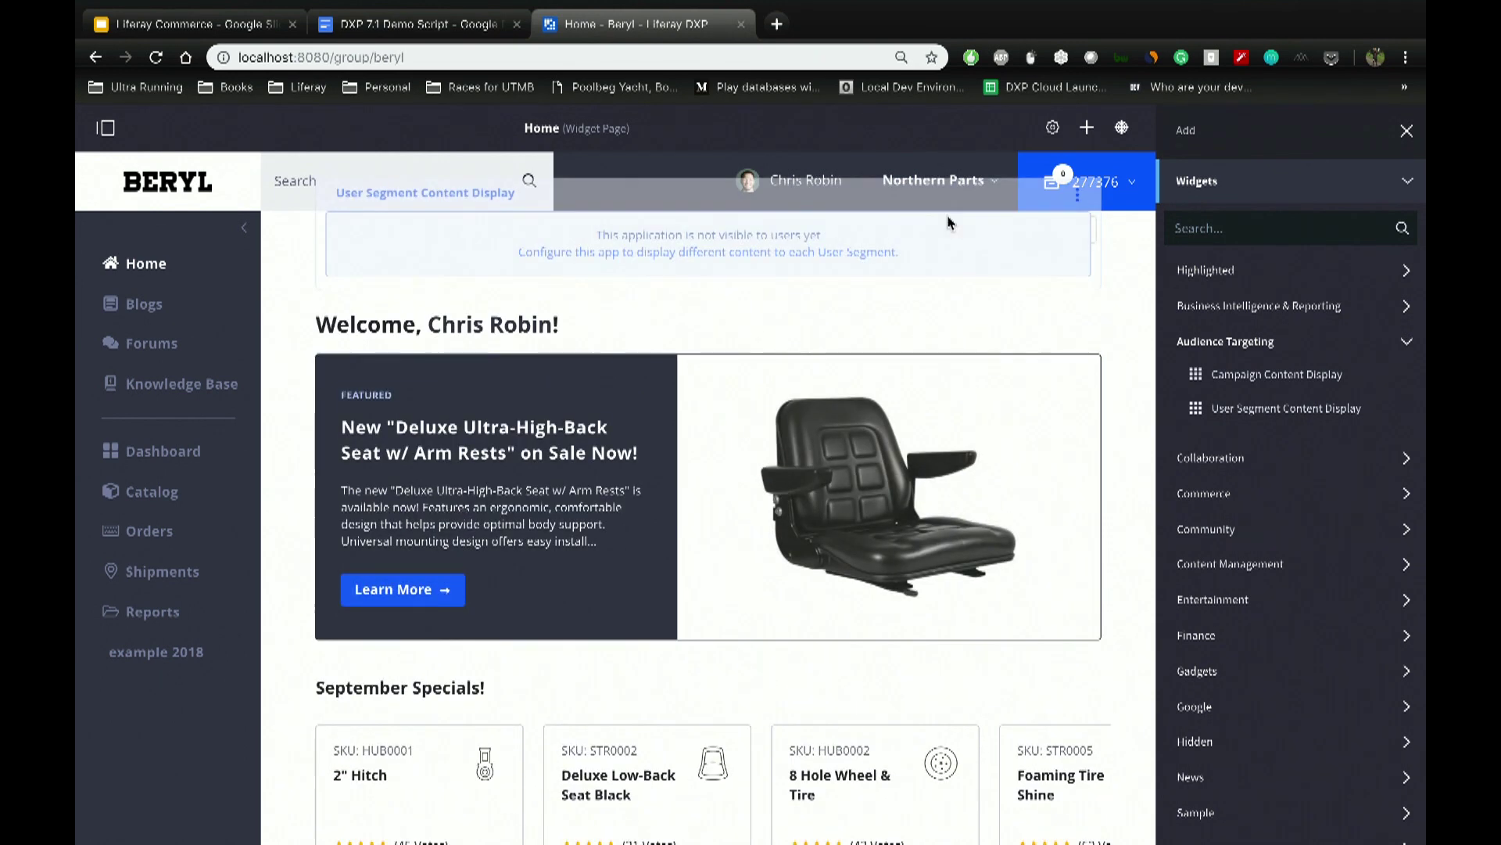
{"action": "left_click", "coordinate": [768, 261]}
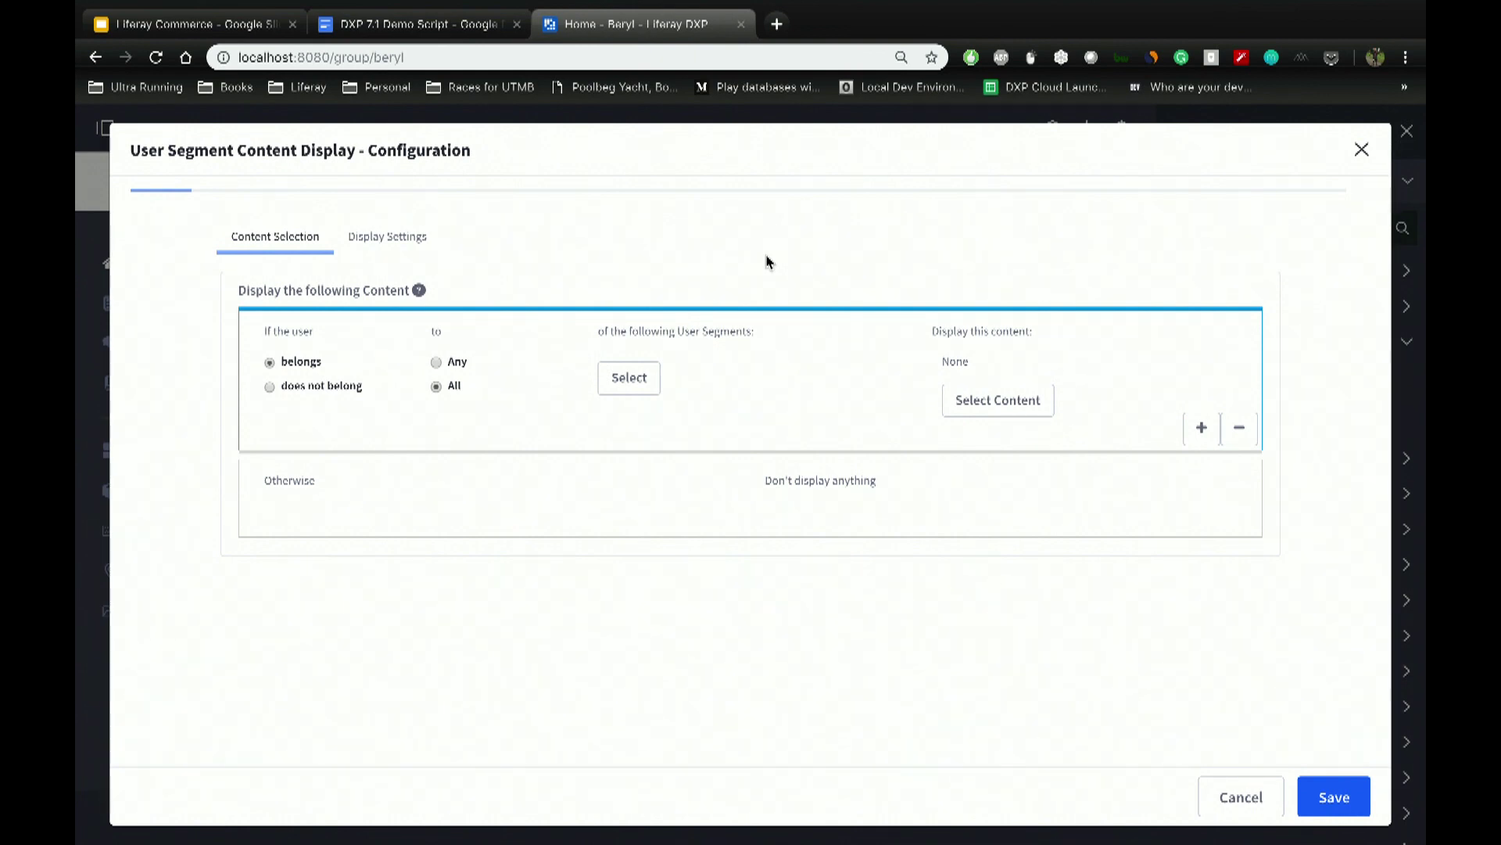
Step: Match users in Any of the segments, choosing 'Experiencing issues with STR0003 - High Value'
{"action": "left_click", "coordinate": [459, 363]}
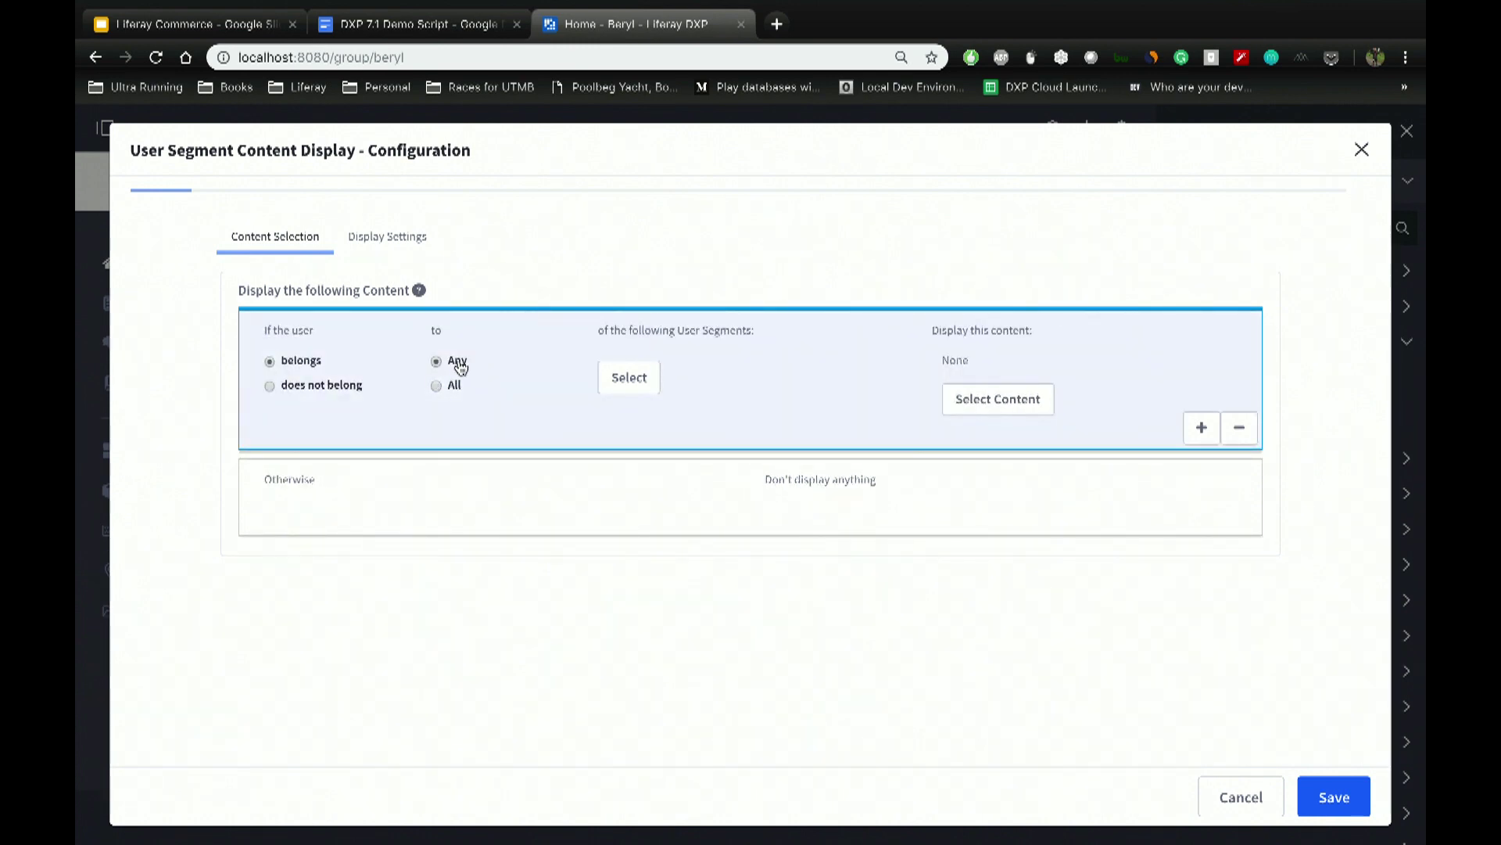
{"action": "left_click", "coordinate": [614, 383]}
{"action": "left_click", "coordinate": [640, 261]}
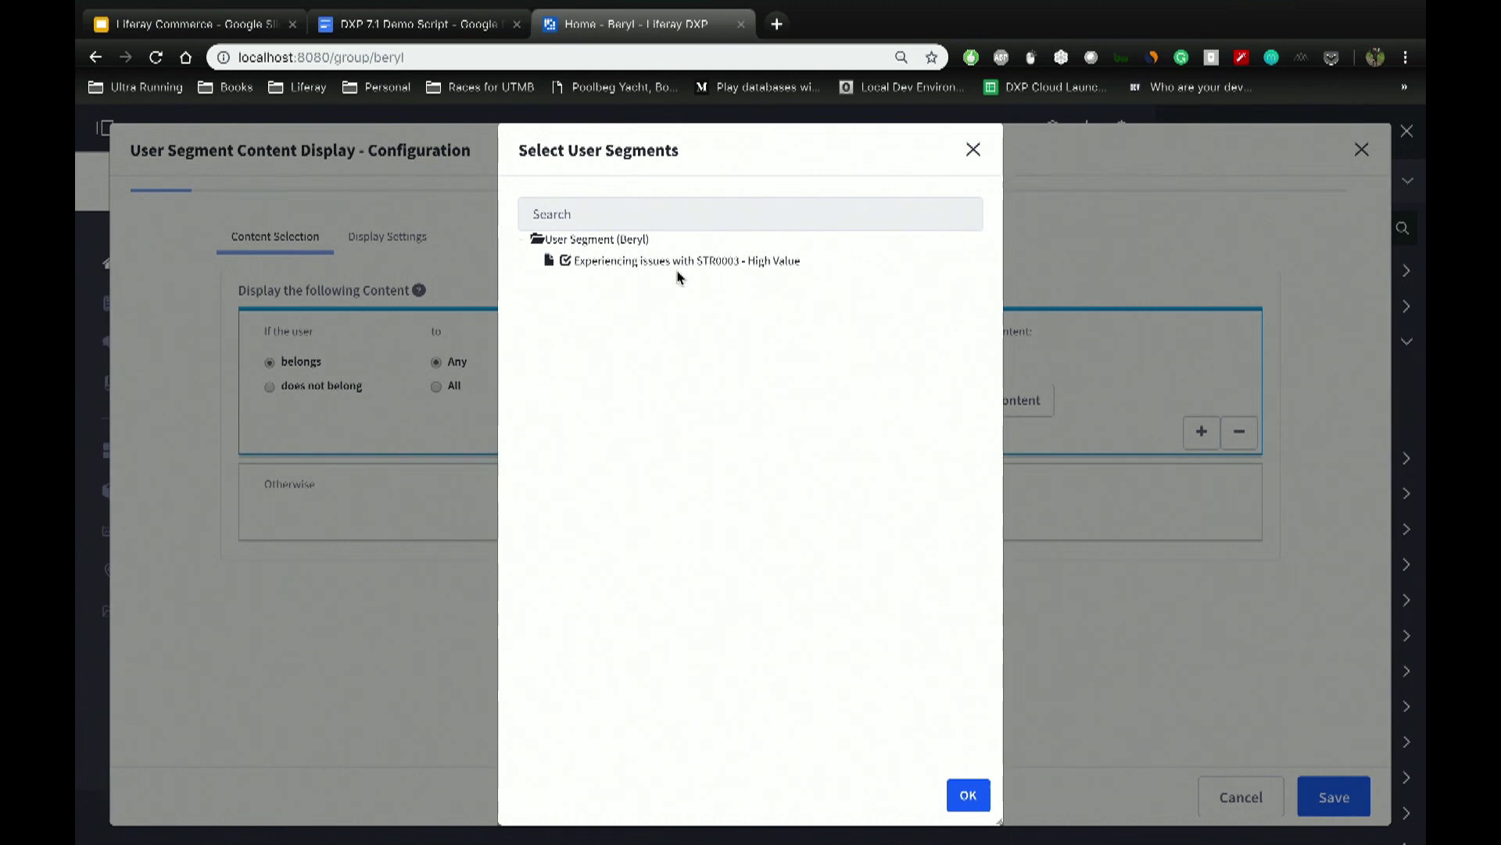
{"action": "left_click", "coordinate": [968, 796]}
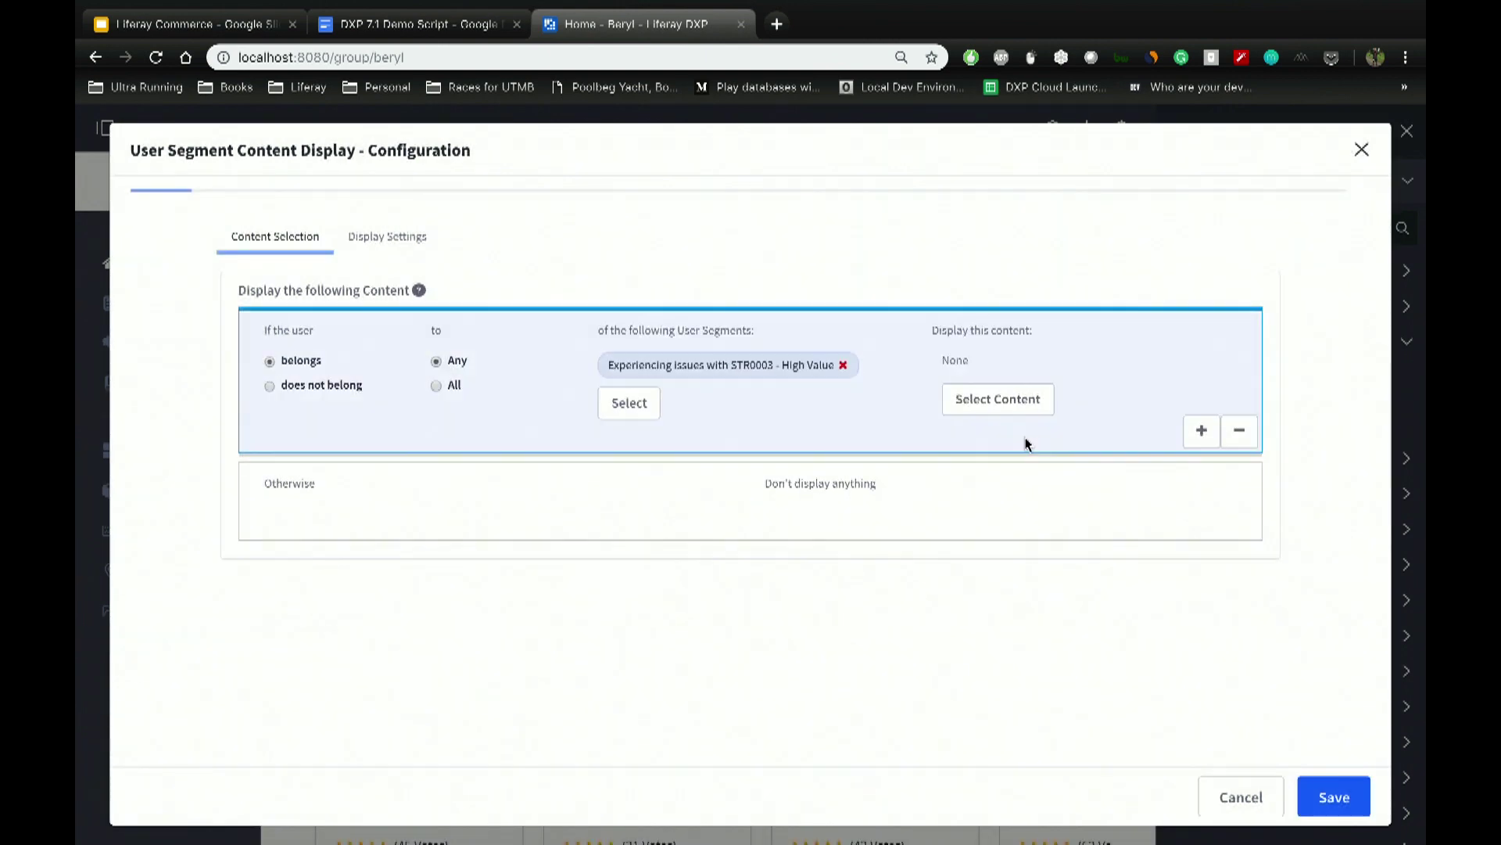
Step: Show the Basic Web Content article Repair Banner to that segment and save the configuration
{"action": "left_click", "coordinate": [1007, 410]}
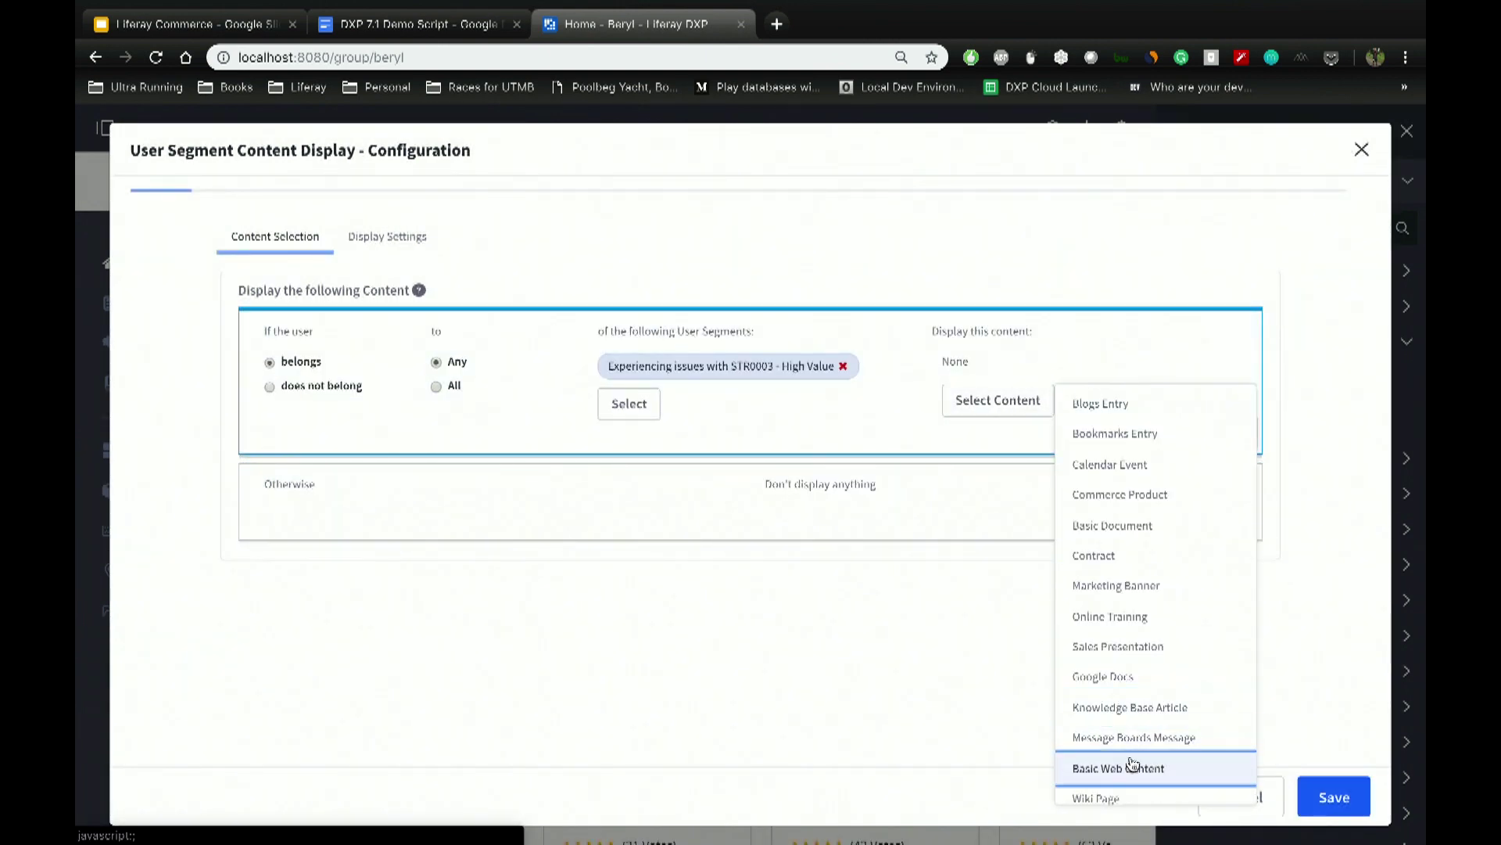
{"action": "left_click", "coordinate": [1134, 768]}
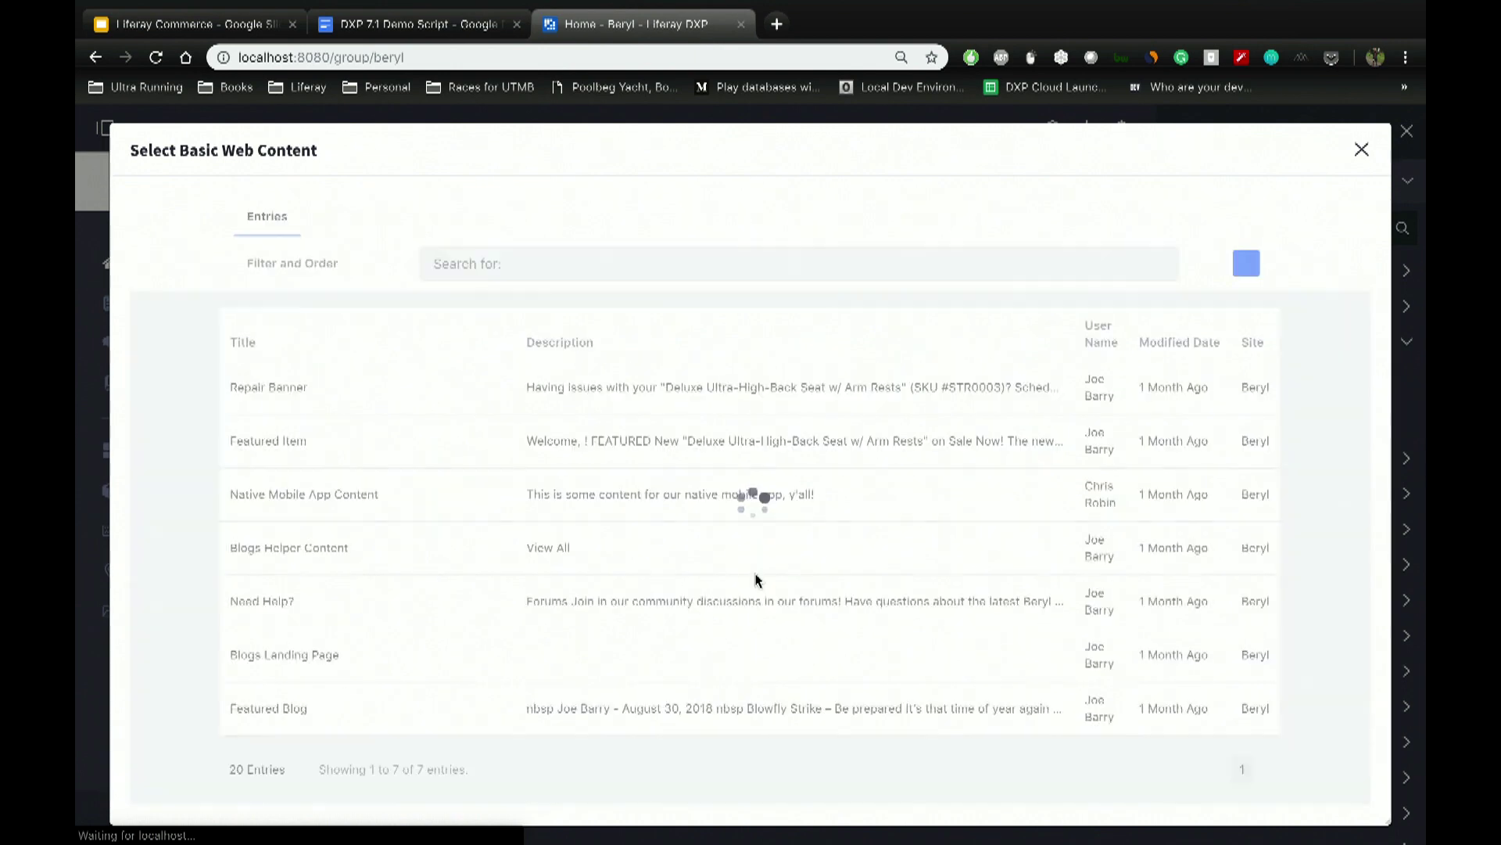
{"action": "left_click", "coordinate": [292, 373]}
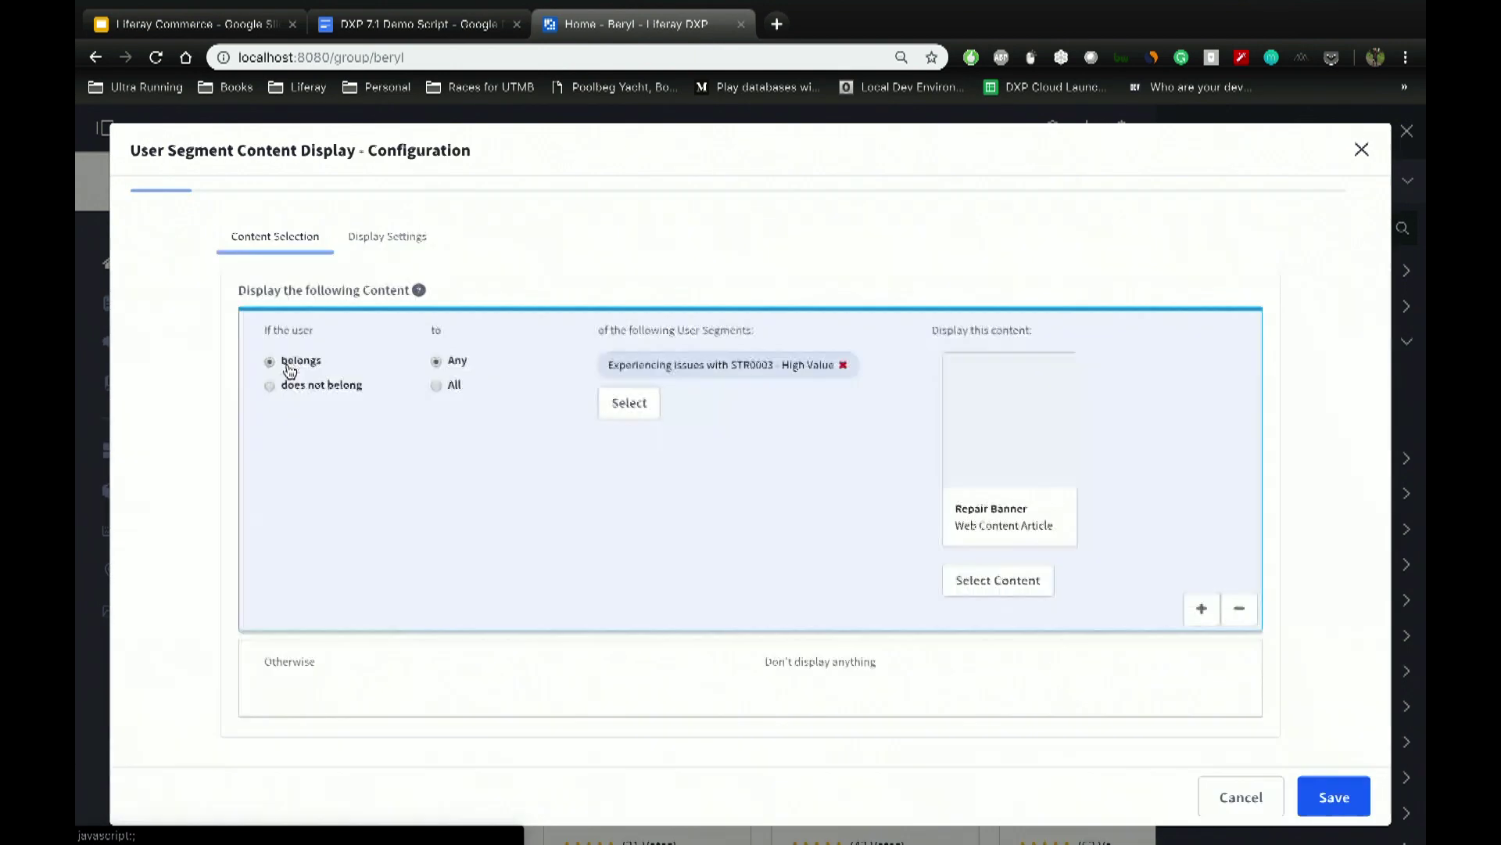
{"action": "left_click", "coordinate": [1332, 801]}
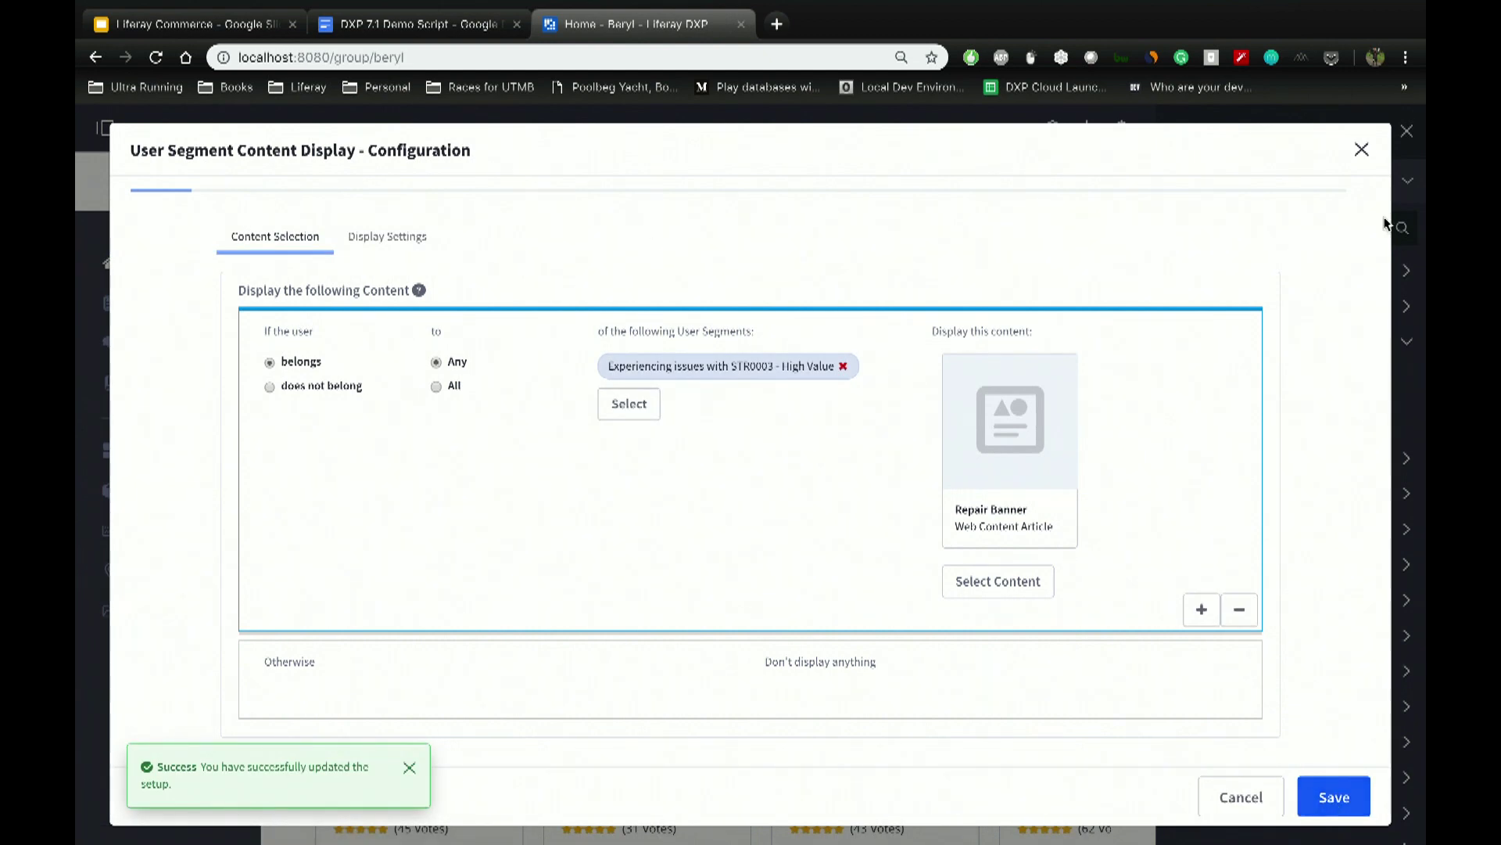
{"action": "left_click", "coordinate": [1361, 149]}
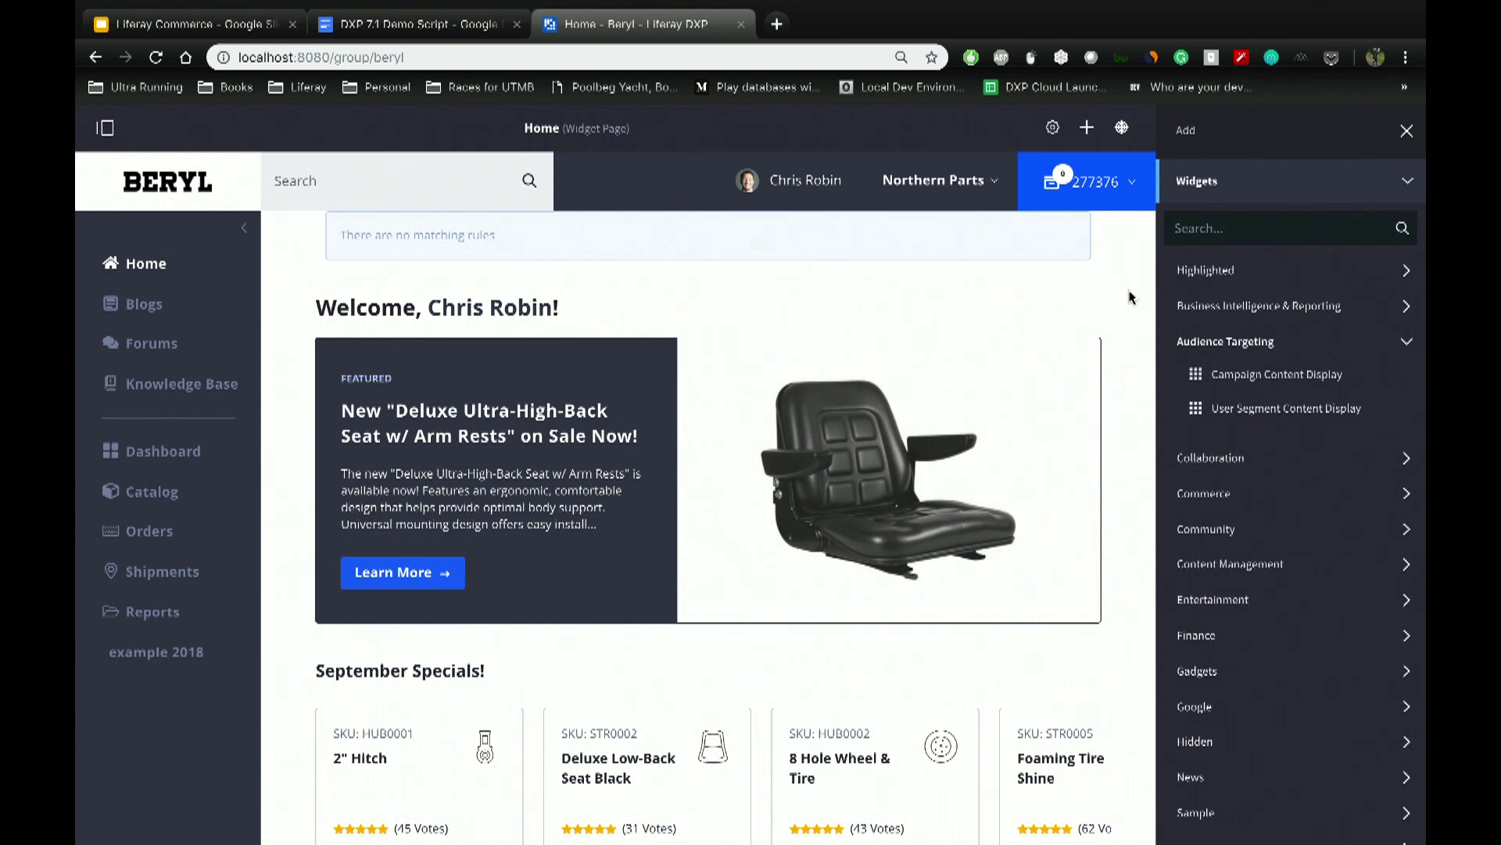
Step: Simulate the experiencing-issues segment, follow the banner to the repairs landing page, then switch to the forum window
{"action": "left_click", "coordinate": [1123, 128]}
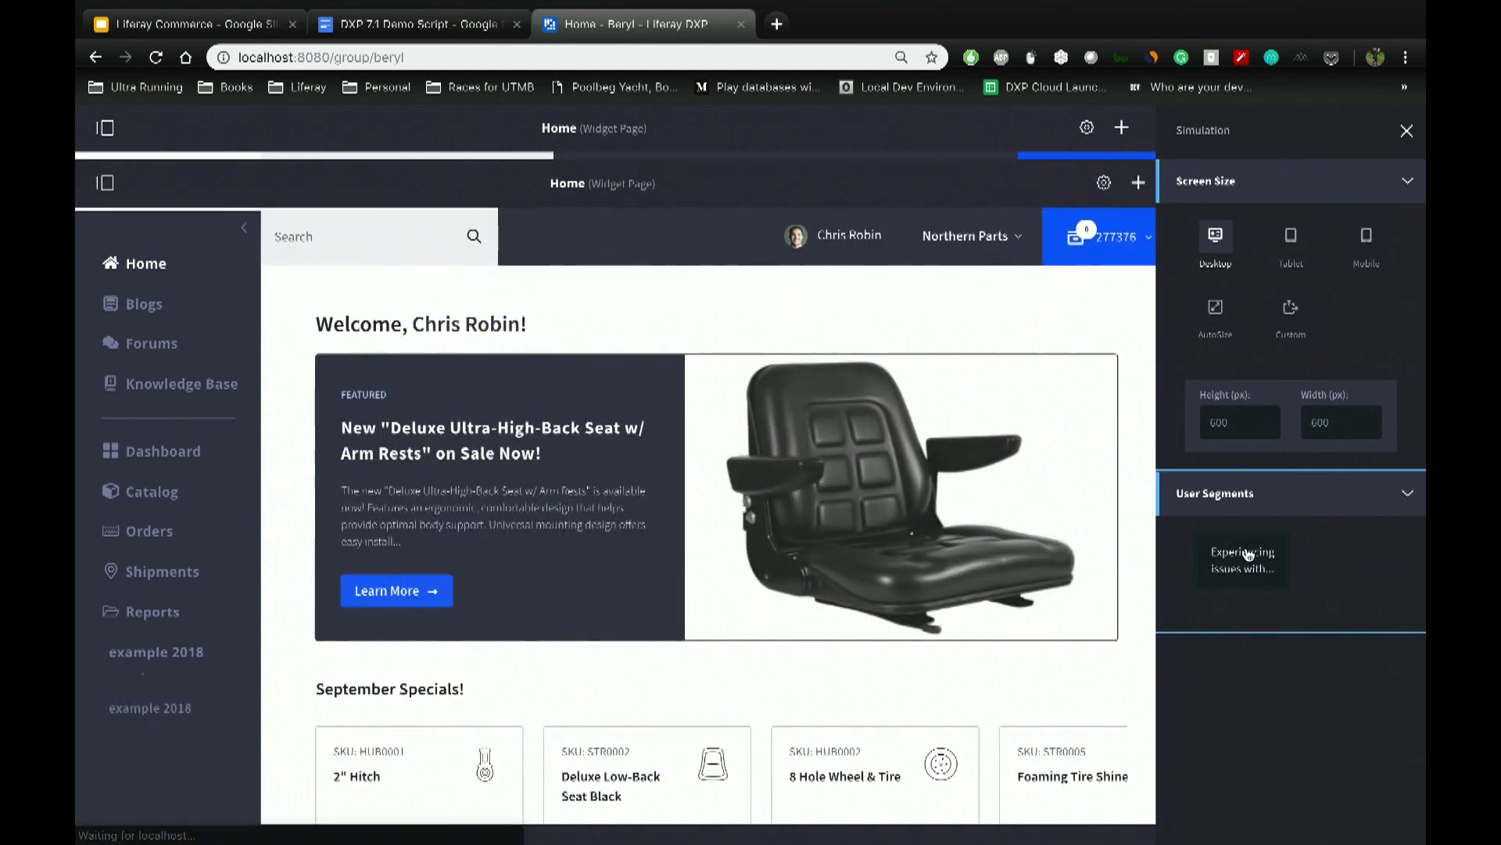
{"action": "left_click", "coordinate": [1244, 563]}
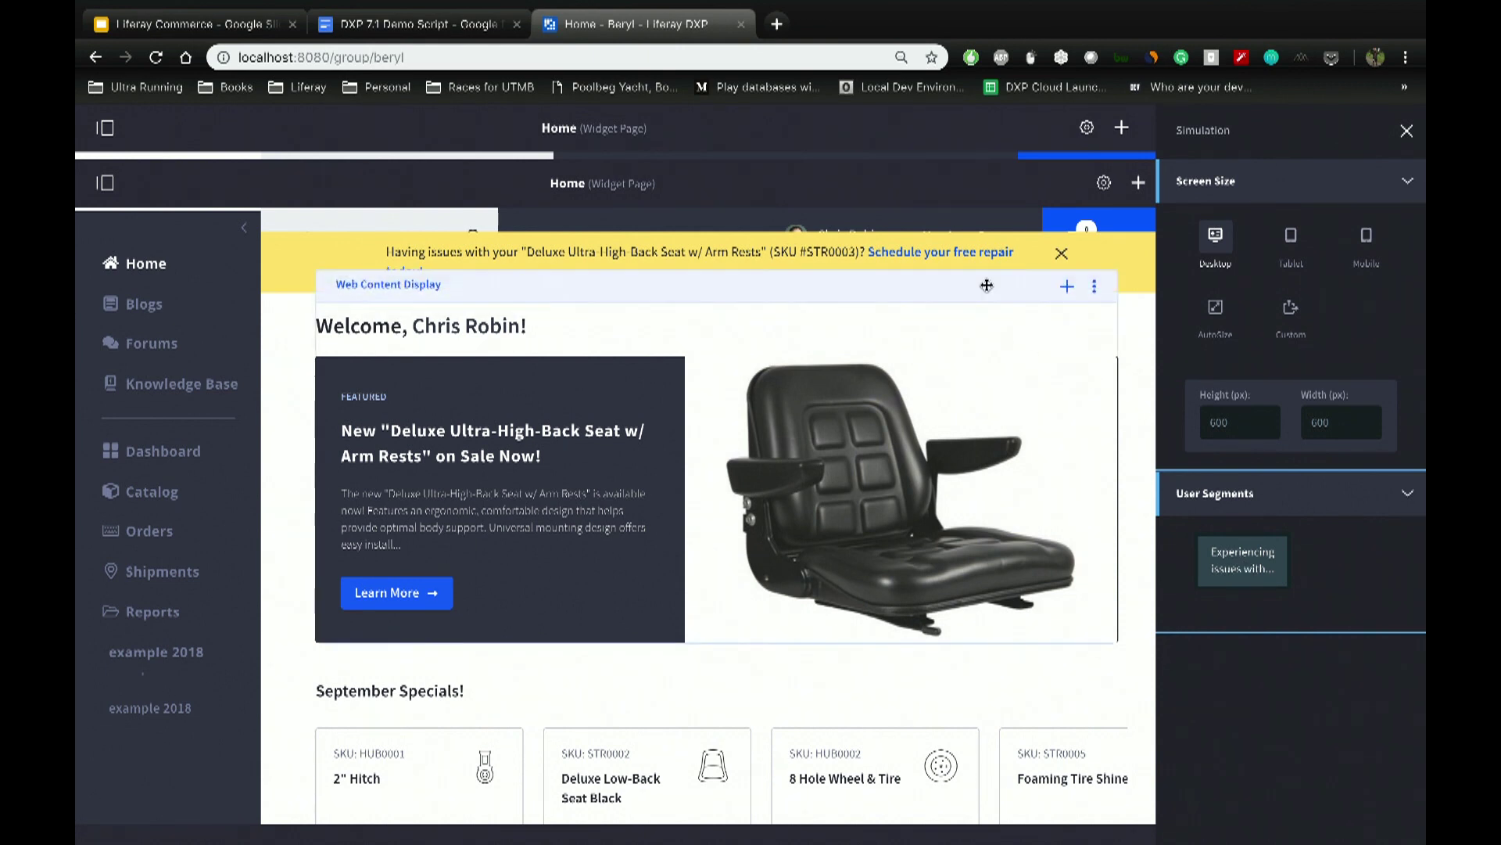
{"action": "left_click", "coordinate": [960, 253]}
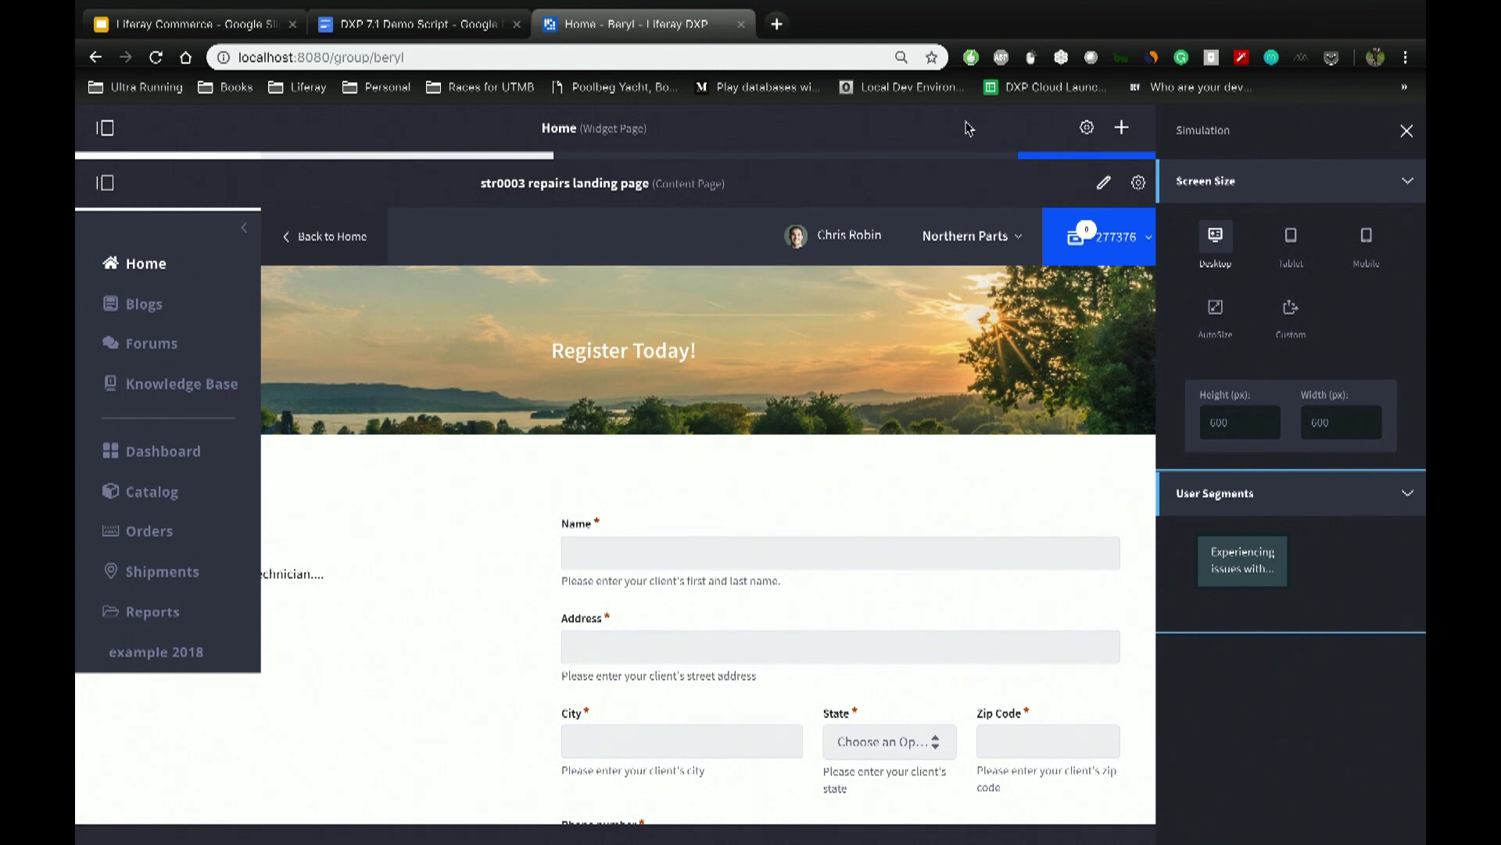
{"action": "key", "text": "ctrl+Left"}
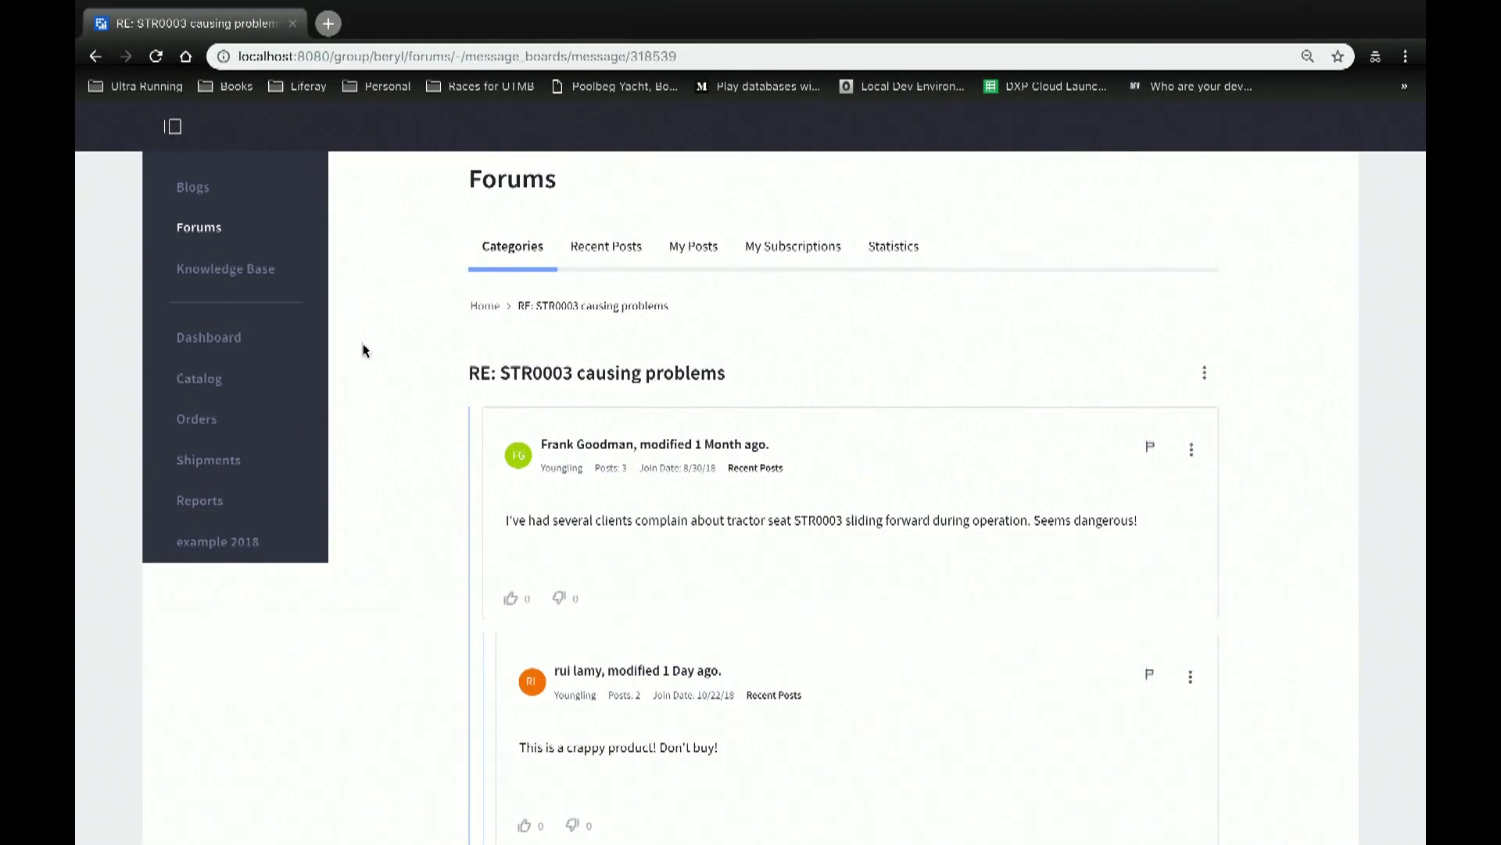
Step: Go to the Beryl home page and follow the 'Schedule your free repair today!' banner to the repairs page
{"action": "scroll", "coordinate": [313, 336], "scroll_direction": "up", "scroll_amount": 3}
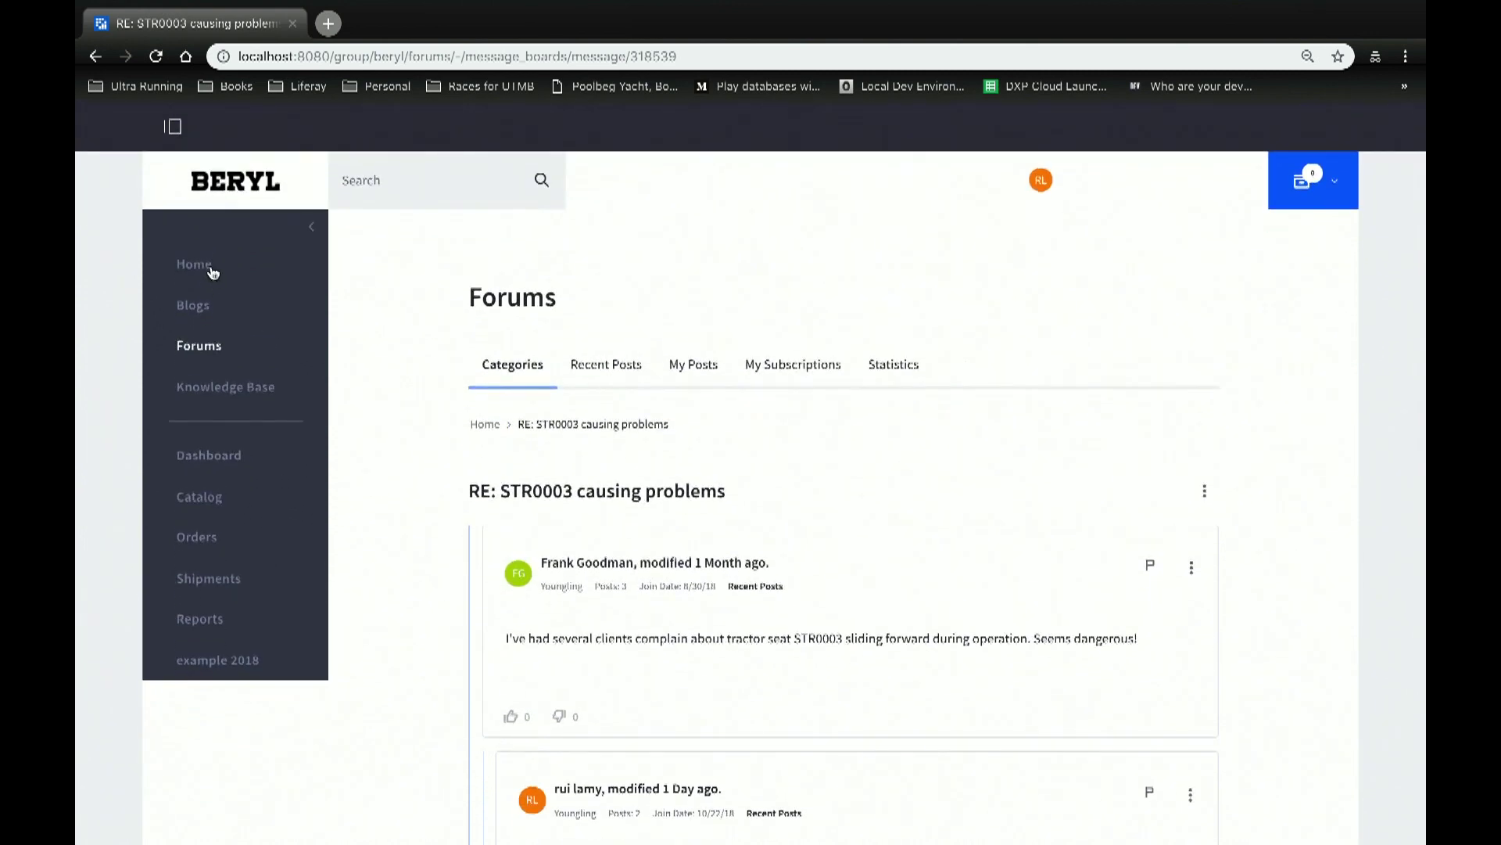
{"action": "left_click", "coordinate": [205, 265]}
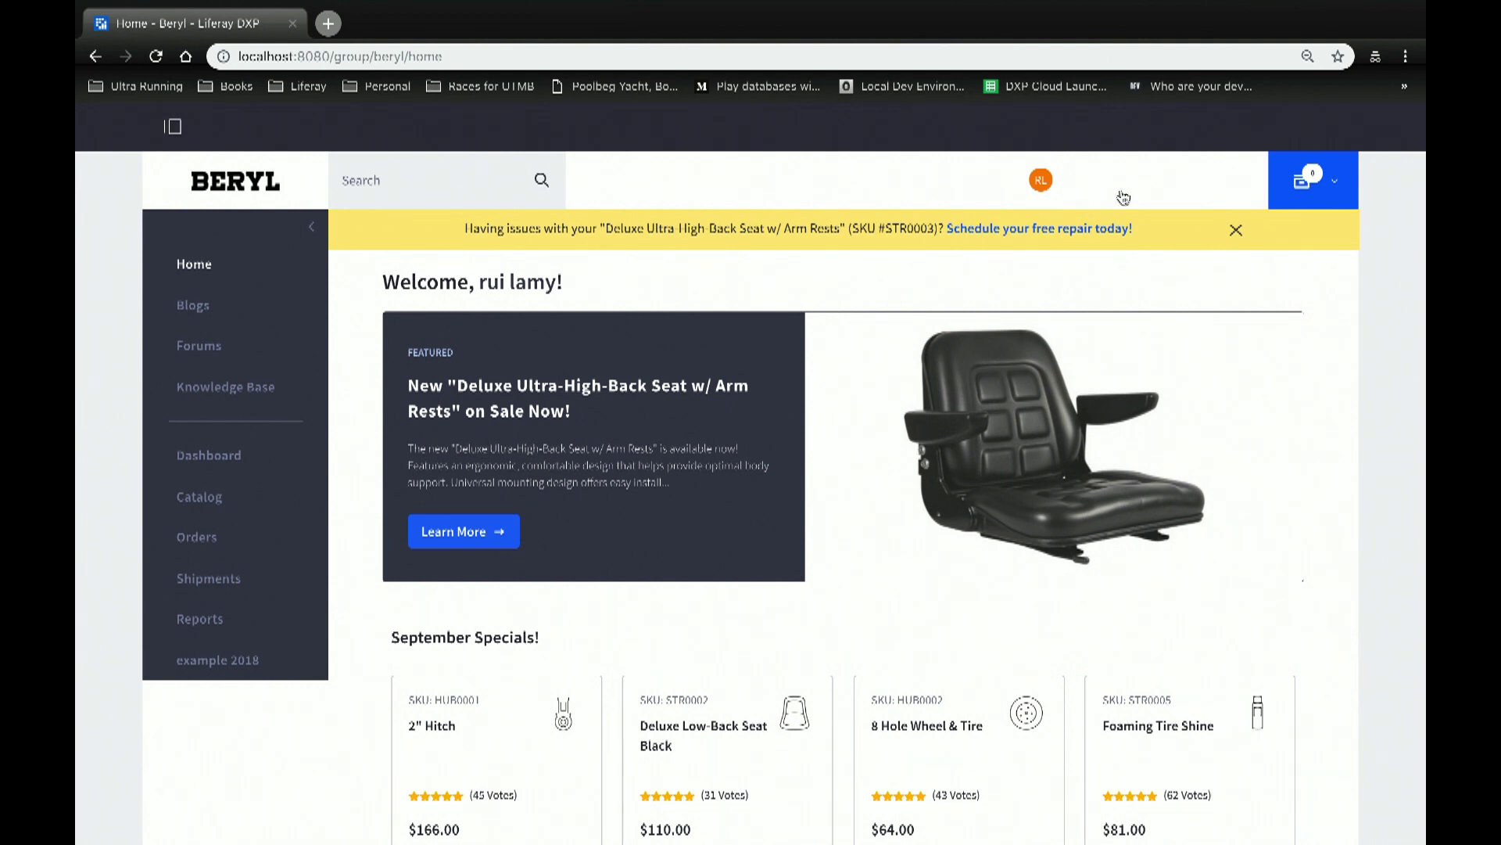
{"action": "left_click", "coordinate": [1122, 228]}
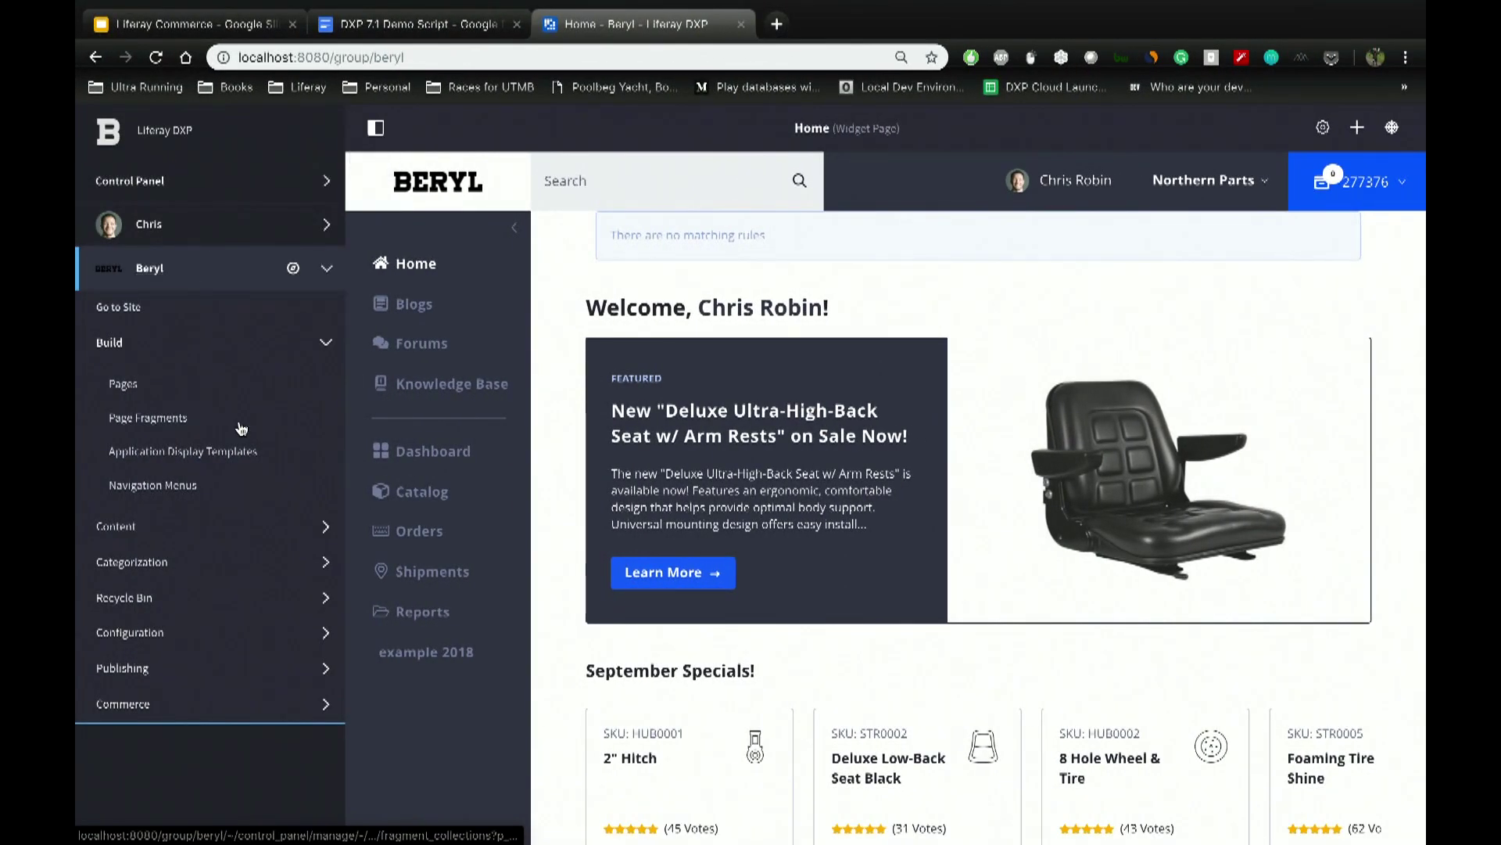
Step: Go to Content > Forms and open the Repair Request form in the form builder
{"action": "left_click", "coordinate": [146, 528]}
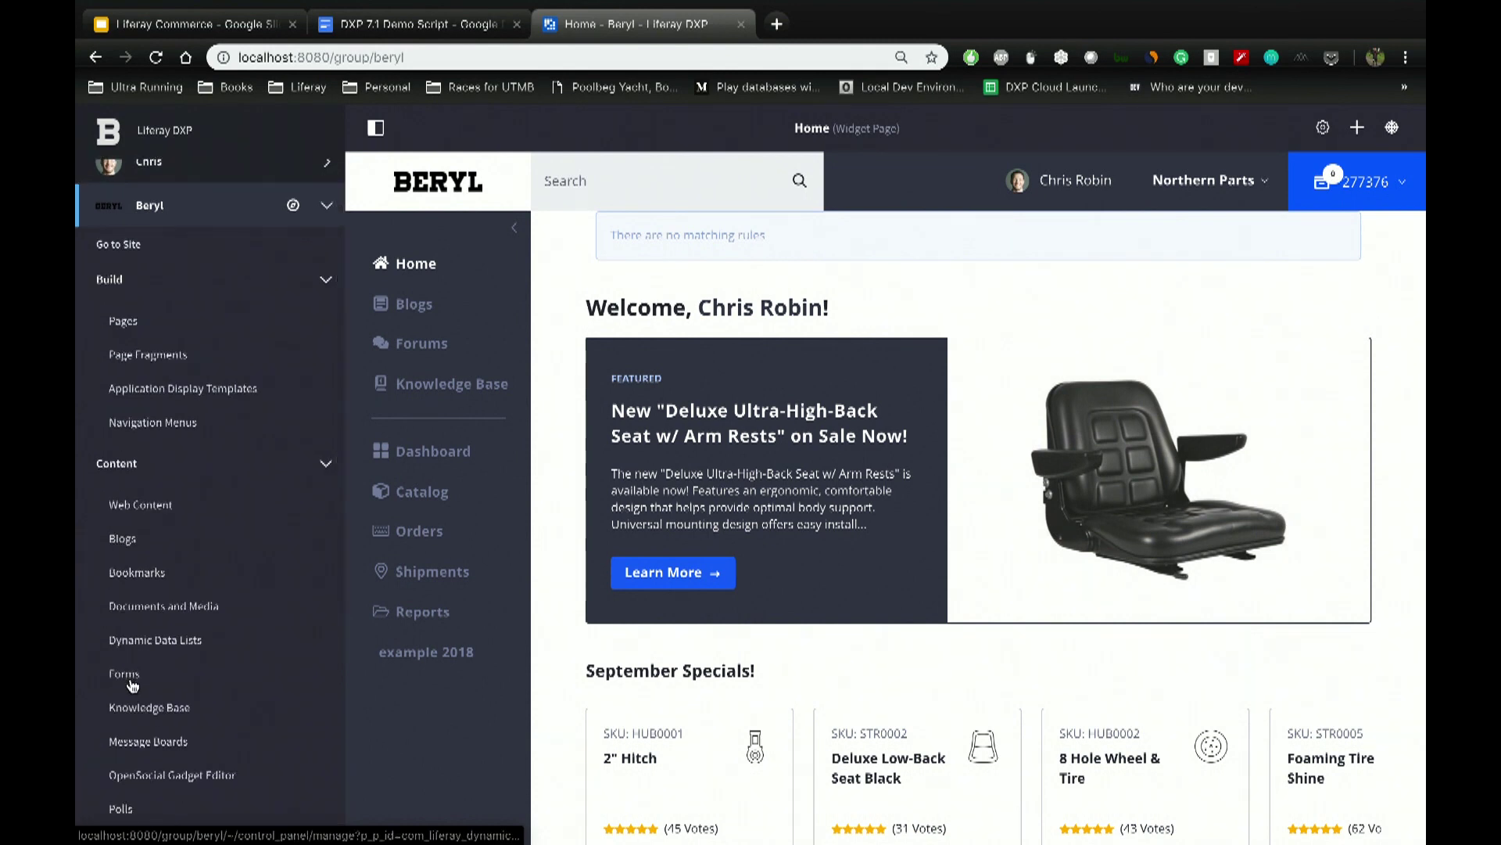
{"action": "left_click", "coordinate": [126, 682]}
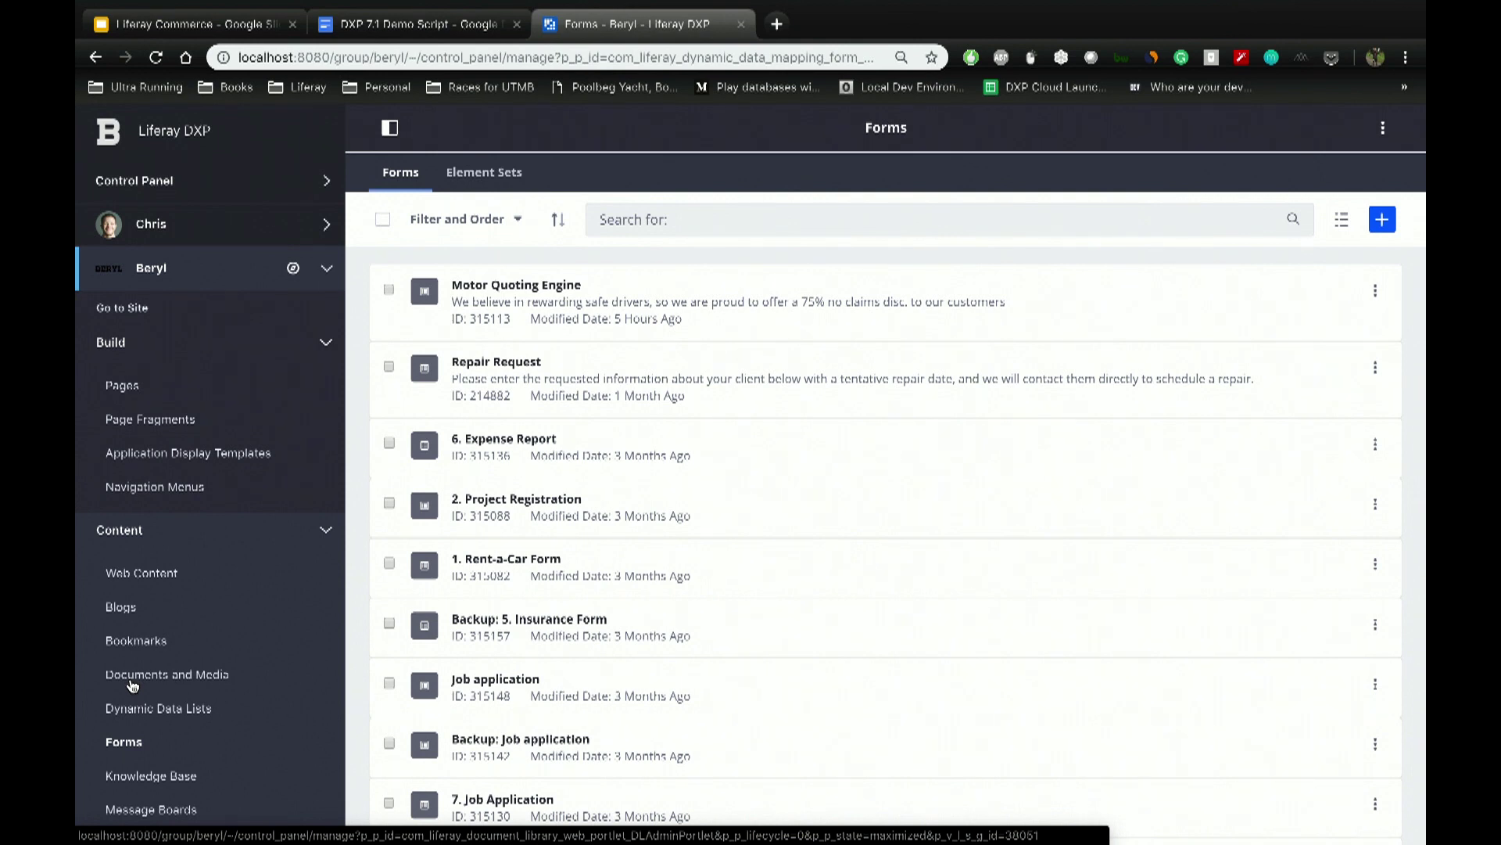
{"action": "scroll", "coordinate": [654, 587], "scroll_direction": "down", "scroll_amount": 3}
{"action": "scroll", "coordinate": [535, 626], "scroll_direction": "up", "scroll_amount": 3}
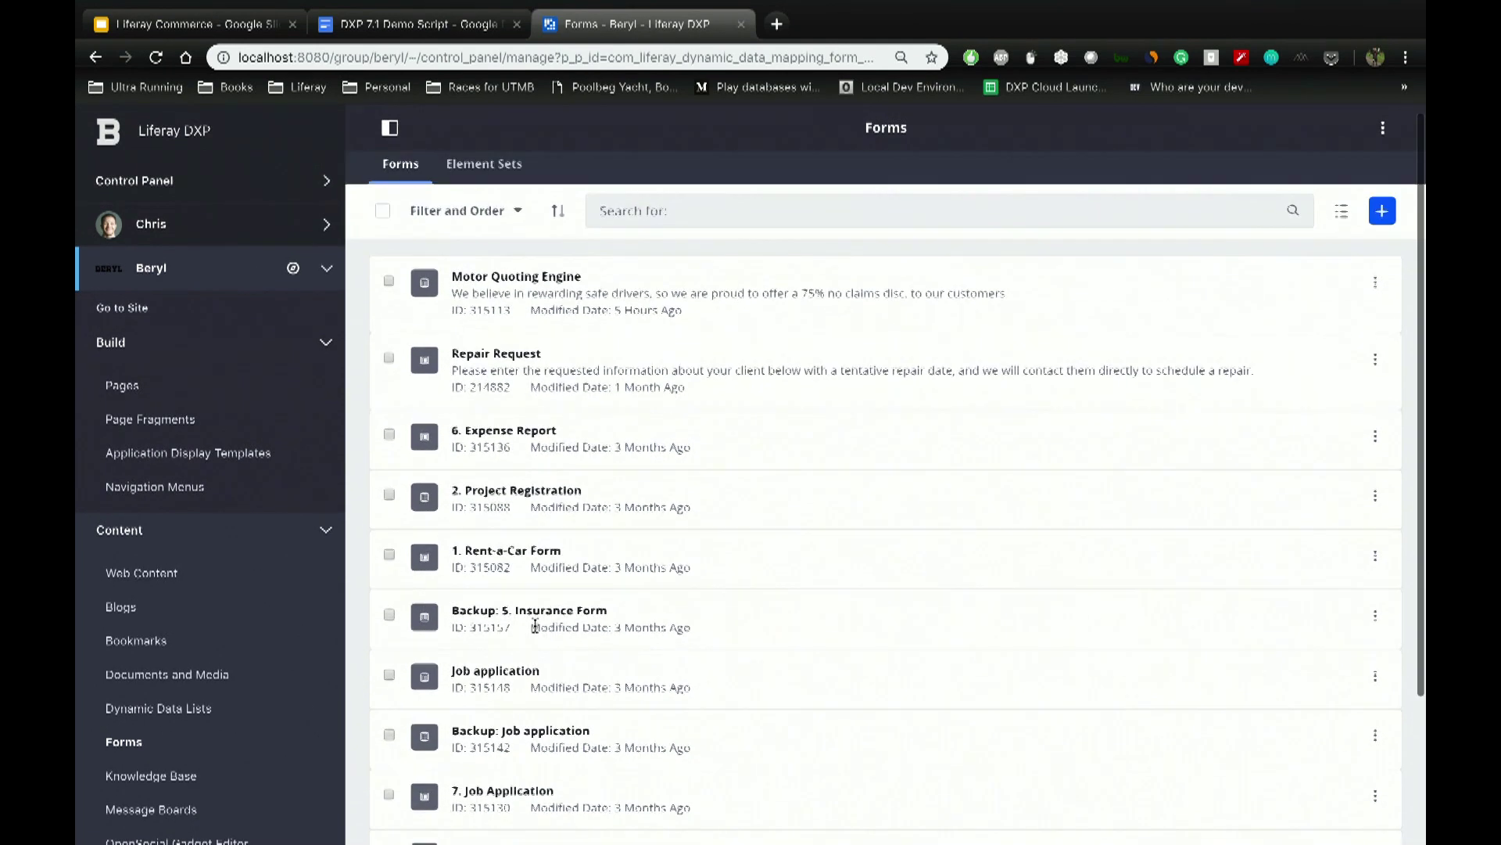
{"action": "left_click", "coordinate": [512, 362]}
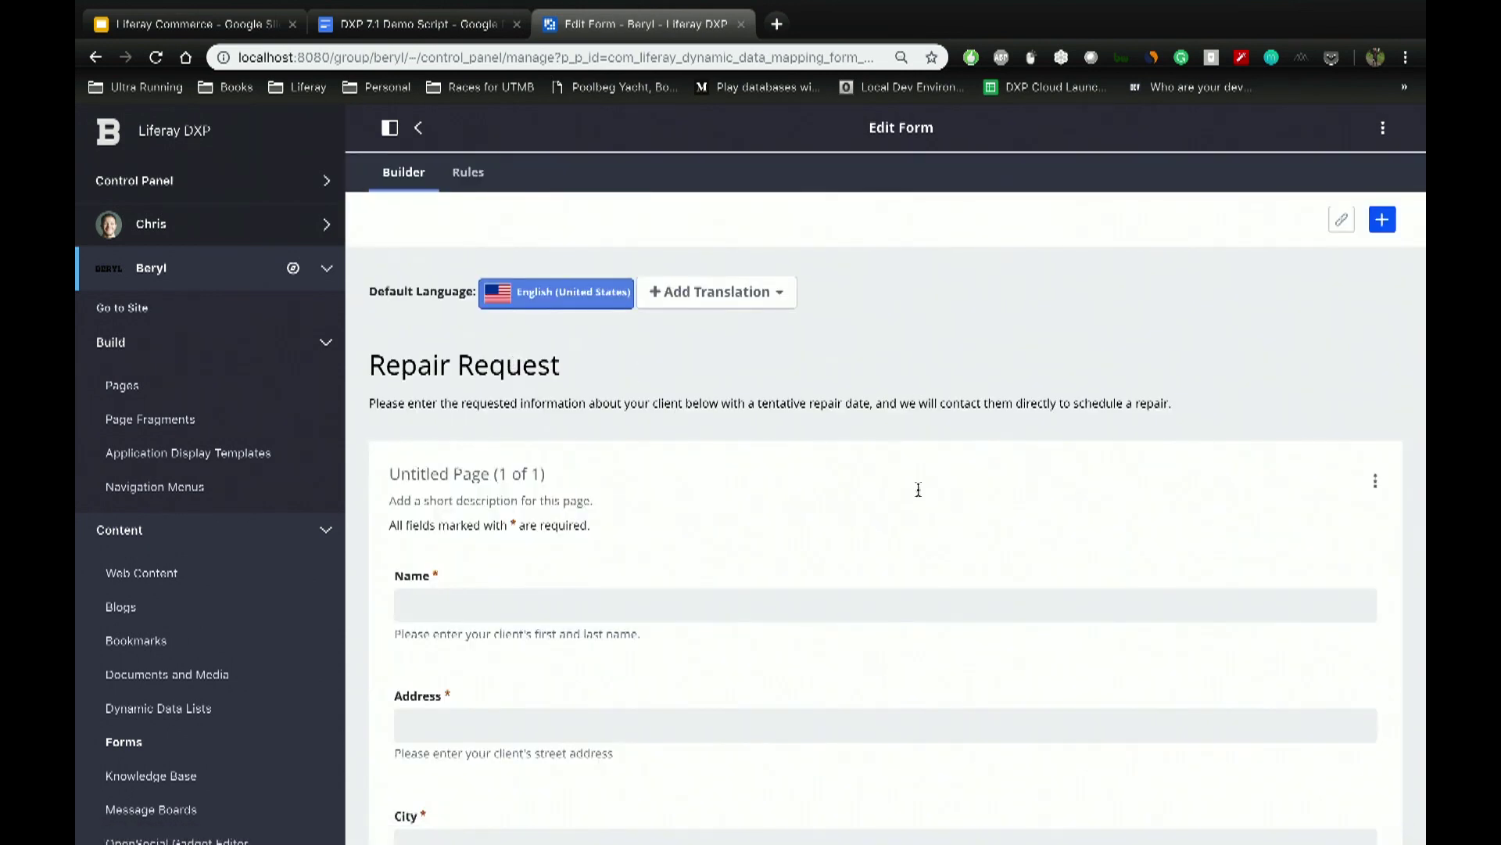
{"action": "scroll", "coordinate": [918, 490], "scroll_direction": "down", "scroll_amount": 2}
{"action": "scroll", "coordinate": [1059, 316], "scroll_direction": "up", "scroll_amount": 2}
Step: Drop an unlabelled Text Field between Name and Address, then back out of the editor
{"action": "left_click", "coordinate": [1382, 219]}
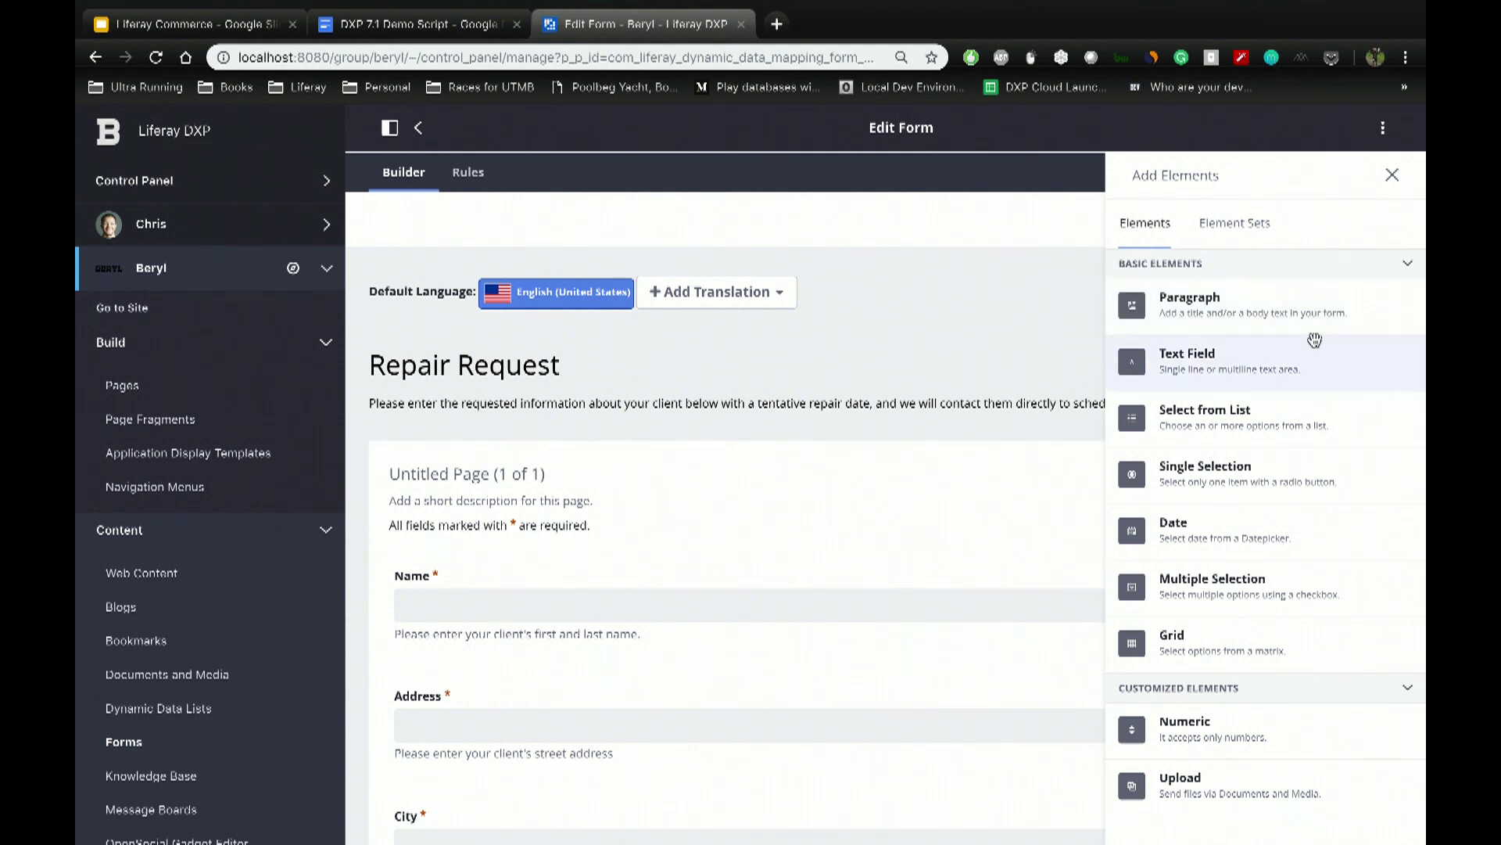
{"action": "scroll", "coordinate": [651, 588], "scroll_direction": "down", "scroll_amount": 6}
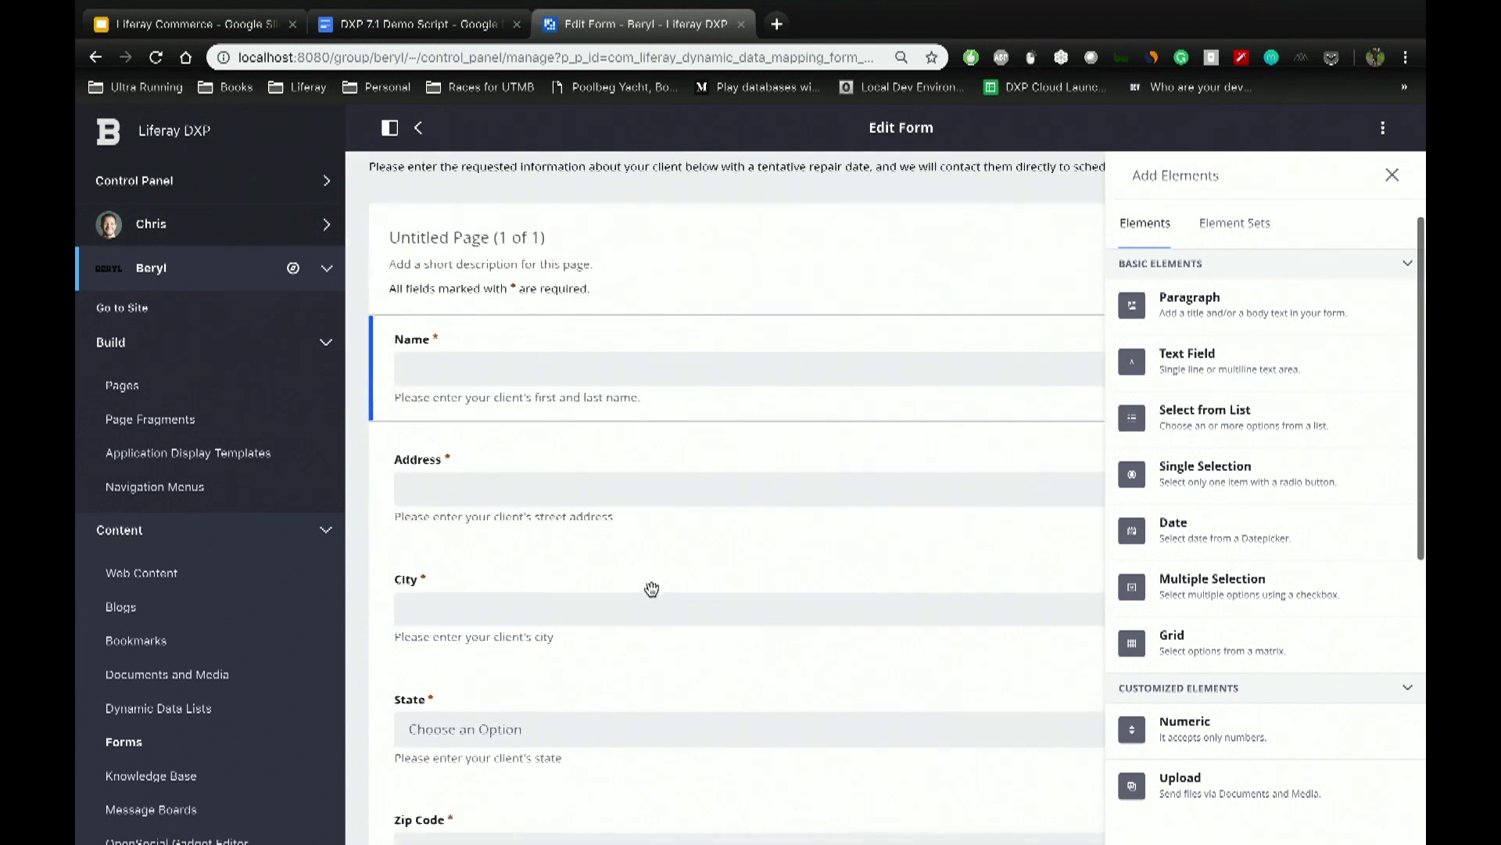
{"action": "scroll", "coordinate": [652, 588], "scroll_direction": "down", "scroll_amount": 5}
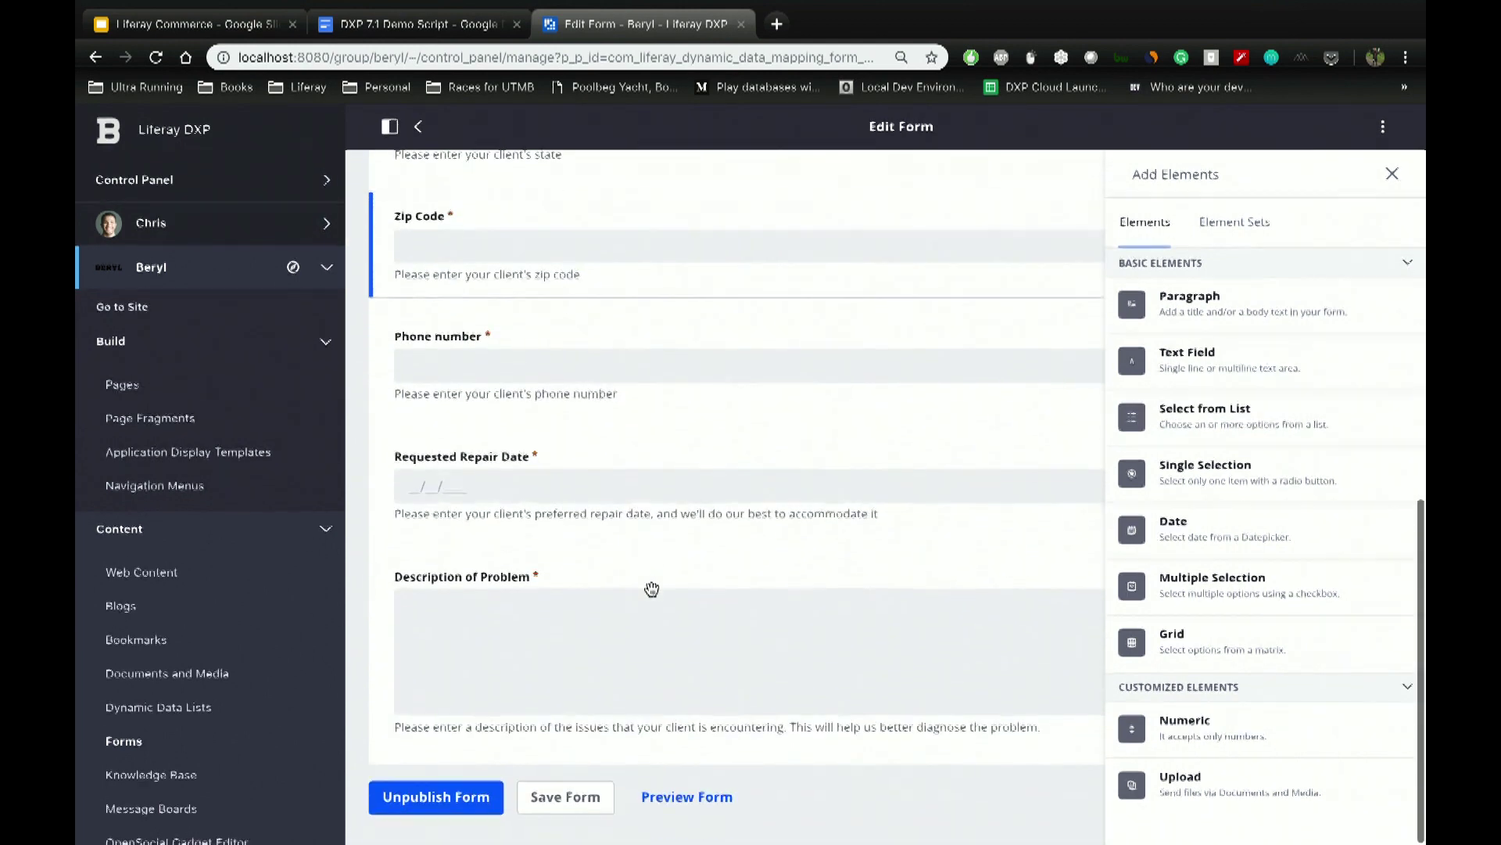
{"action": "scroll", "coordinate": [651, 588], "scroll_direction": "up", "scroll_amount": 7}
{"action": "scroll", "coordinate": [651, 588], "scroll_direction": "up", "scroll_amount": 1}
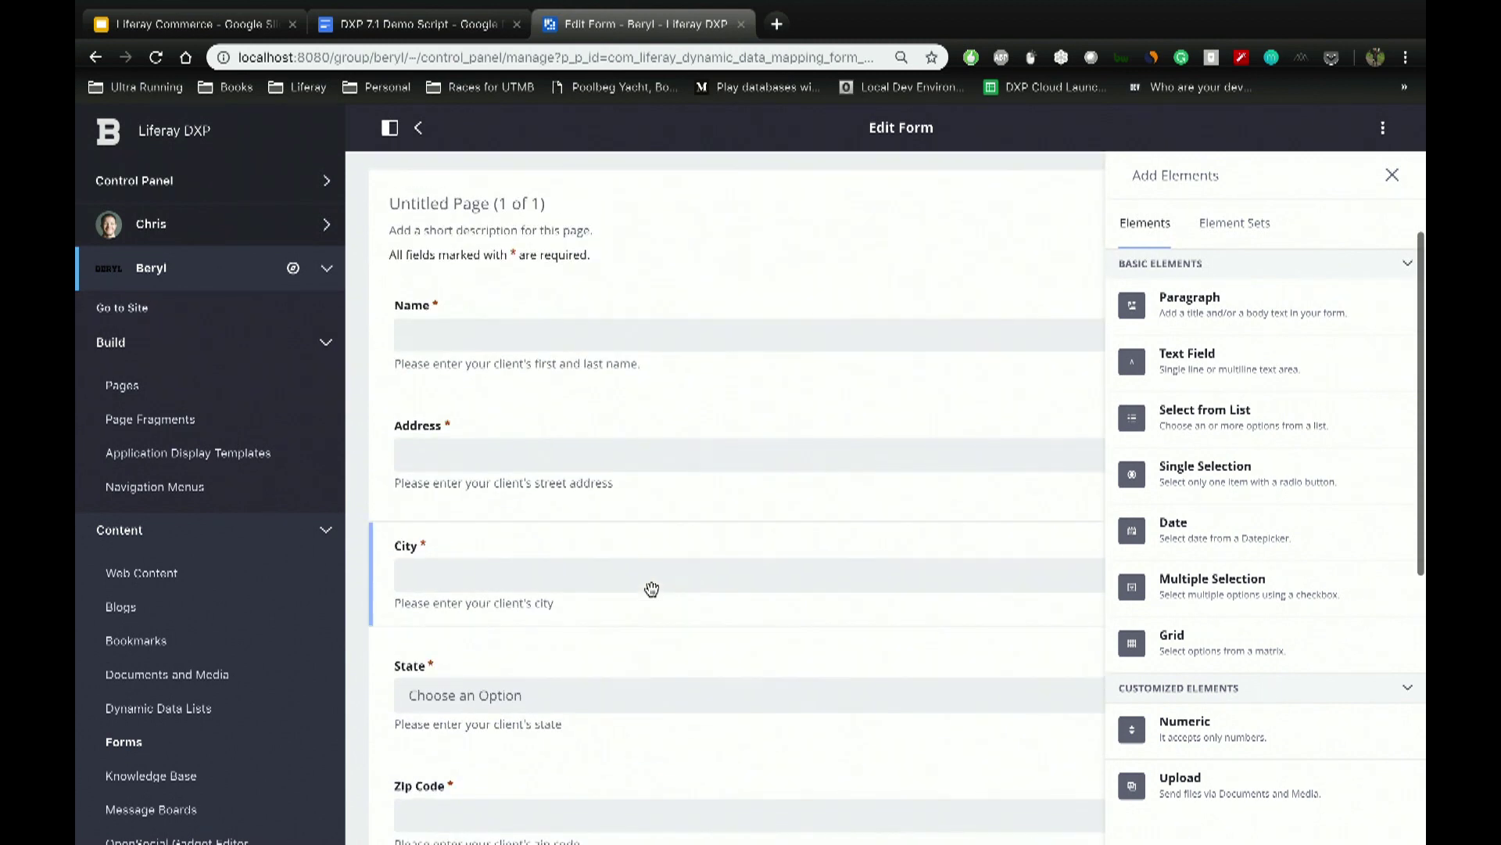
{"action": "left_click_drag", "start_coordinate": [1179, 367], "coordinate": [739, 438]}
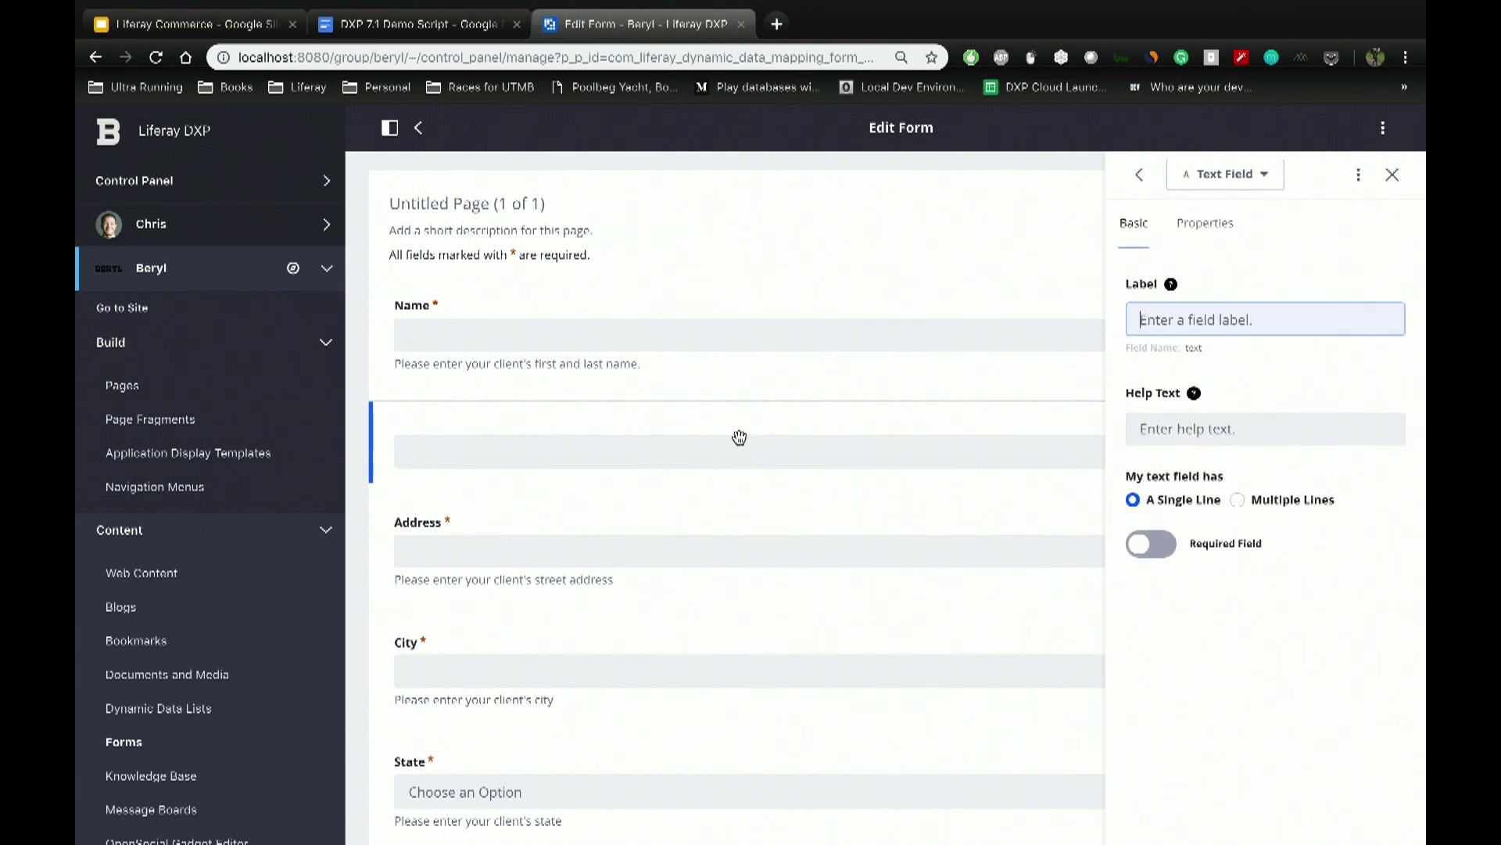
{"action": "scroll", "coordinate": [739, 438], "scroll_direction": "up", "scroll_amount": 5}
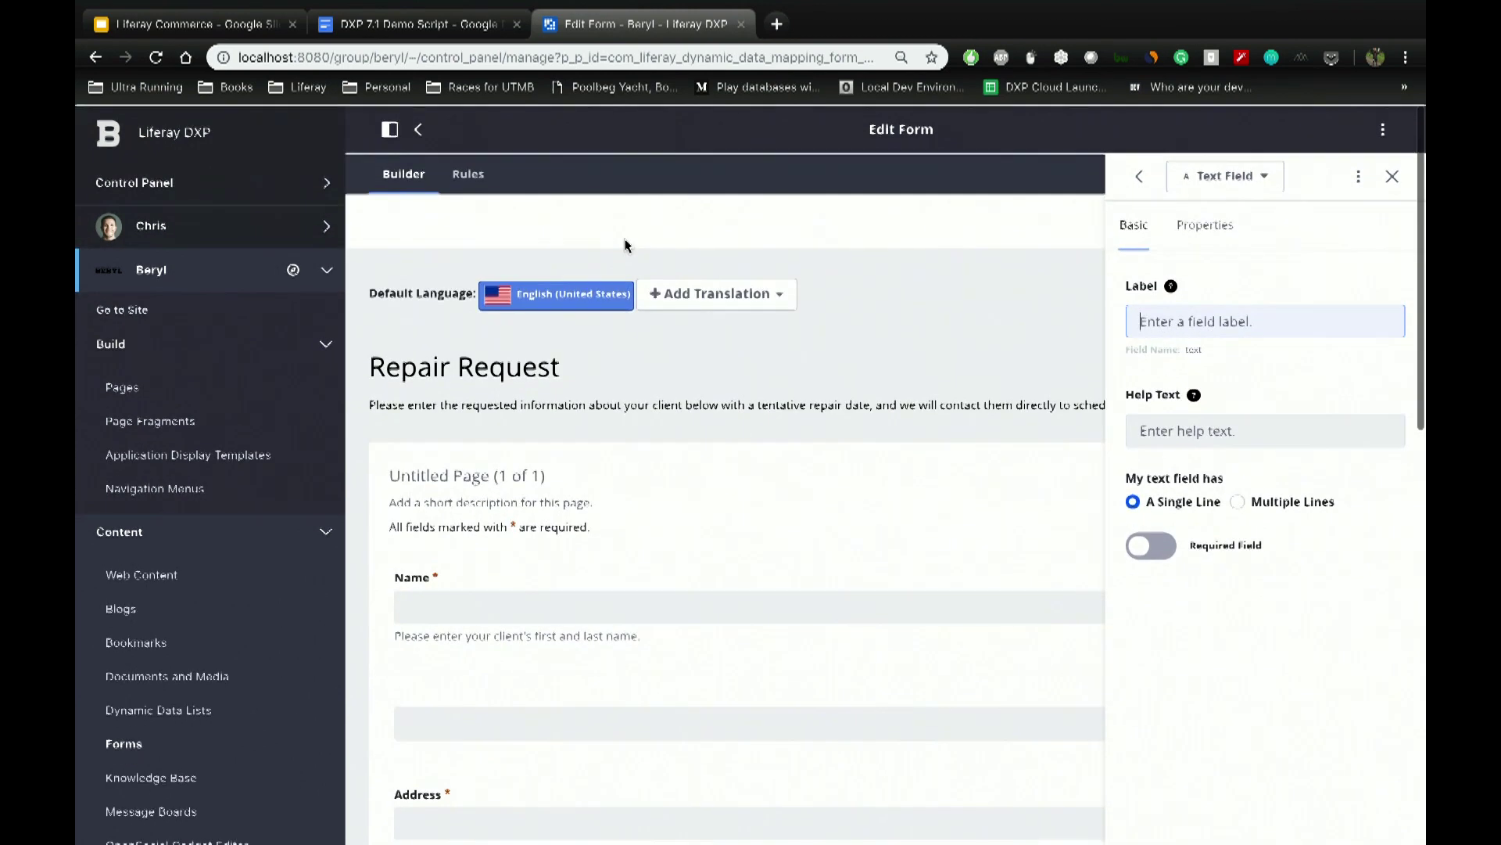
{"action": "left_click", "coordinate": [418, 129]}
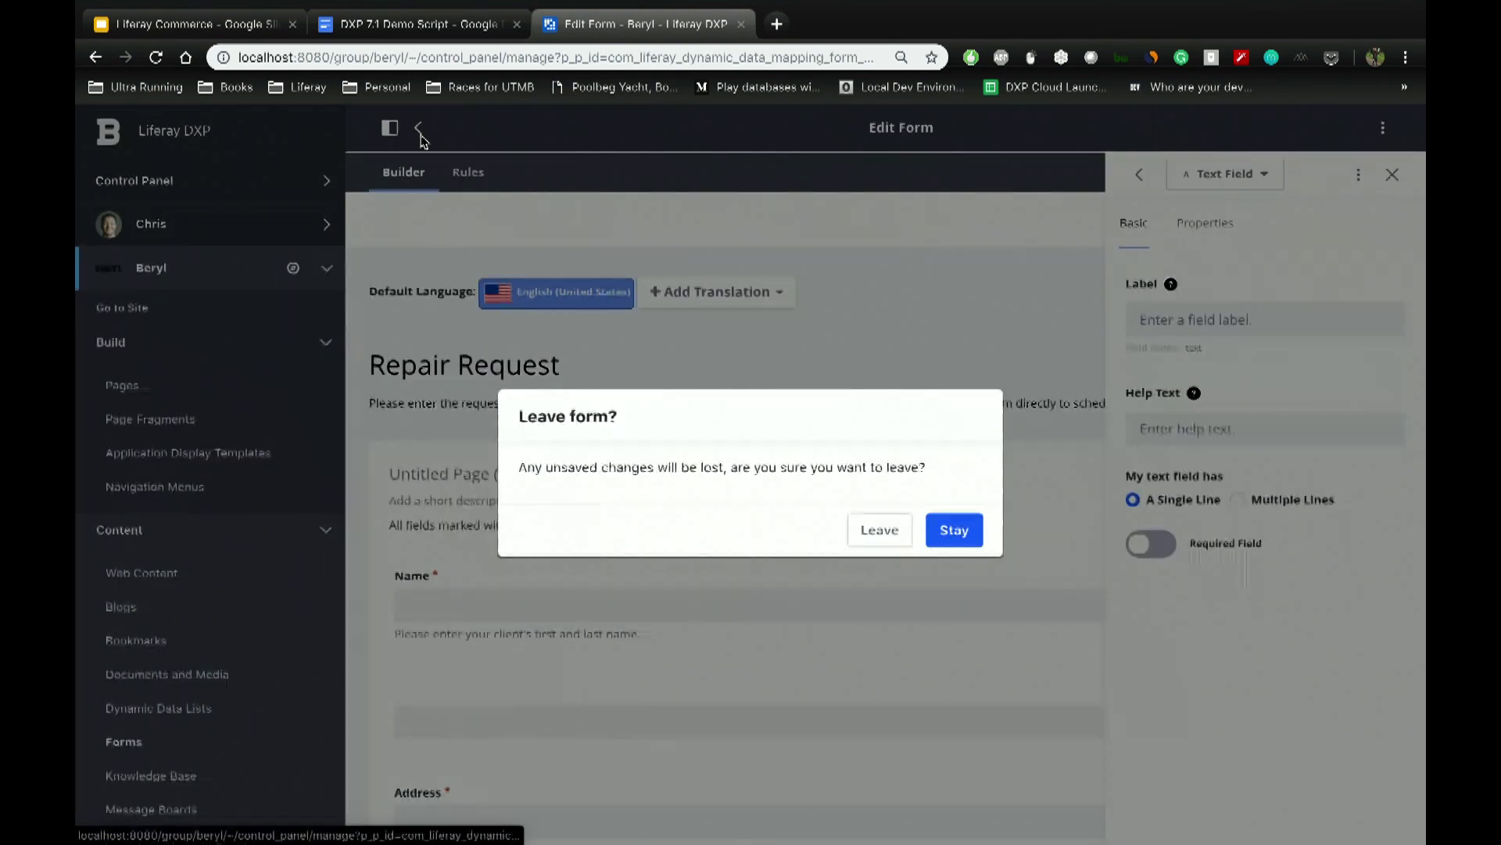
Step: Leave without saving and open the Motor Quoting Engine form
{"action": "left_click", "coordinate": [874, 530]}
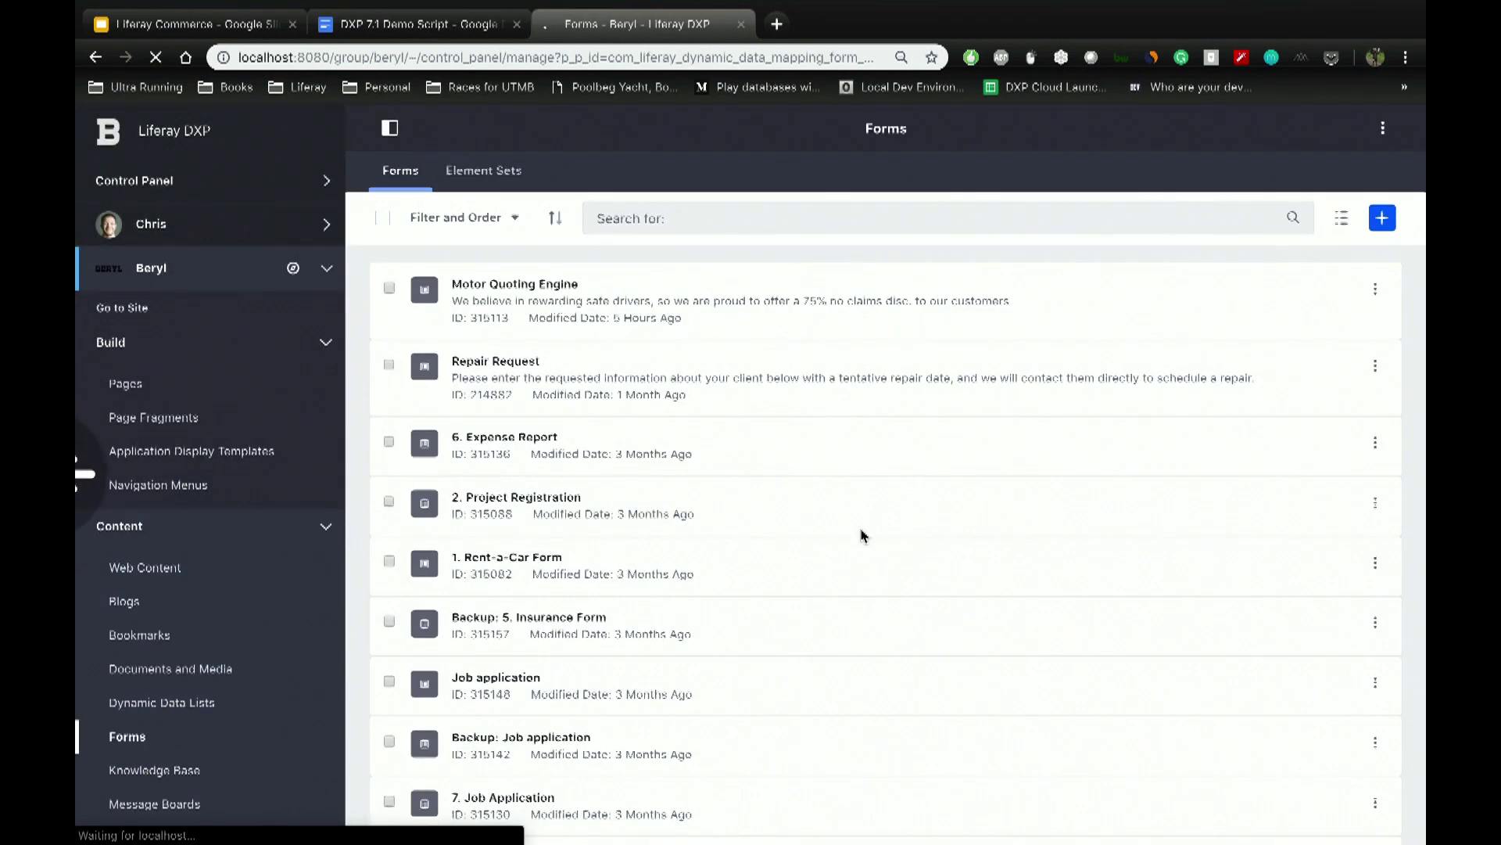
{"action": "left_click", "coordinate": [535, 251]}
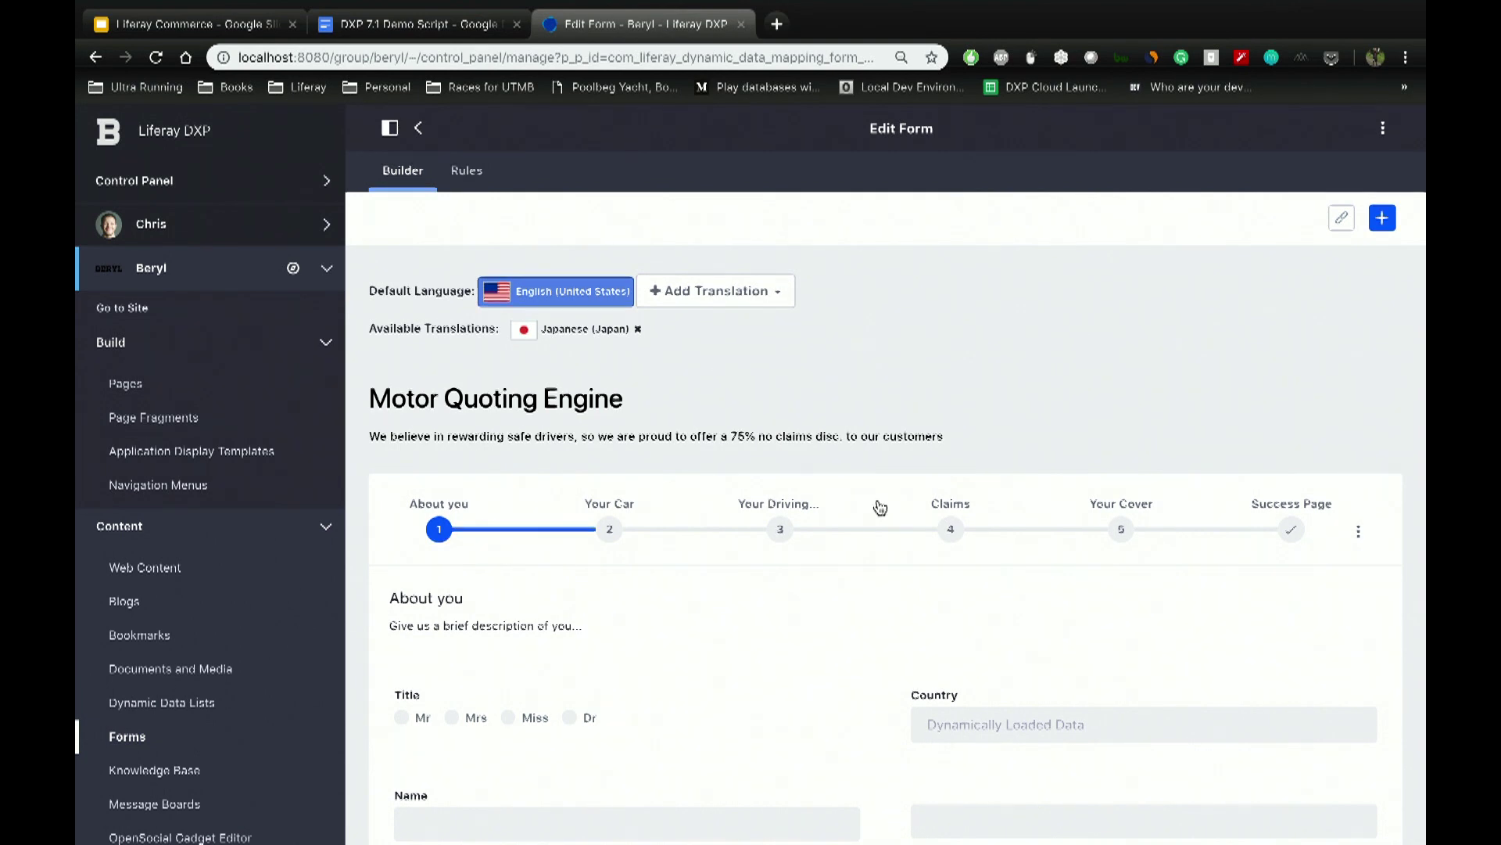
Step: View the Japanese (Japan) translation, switch back to English (United States), and select the Country field
{"action": "scroll", "coordinate": [880, 507], "scroll_direction": "down", "scroll_amount": 3}
{"action": "scroll", "coordinate": [879, 506], "scroll_direction": "up", "scroll_amount": 2}
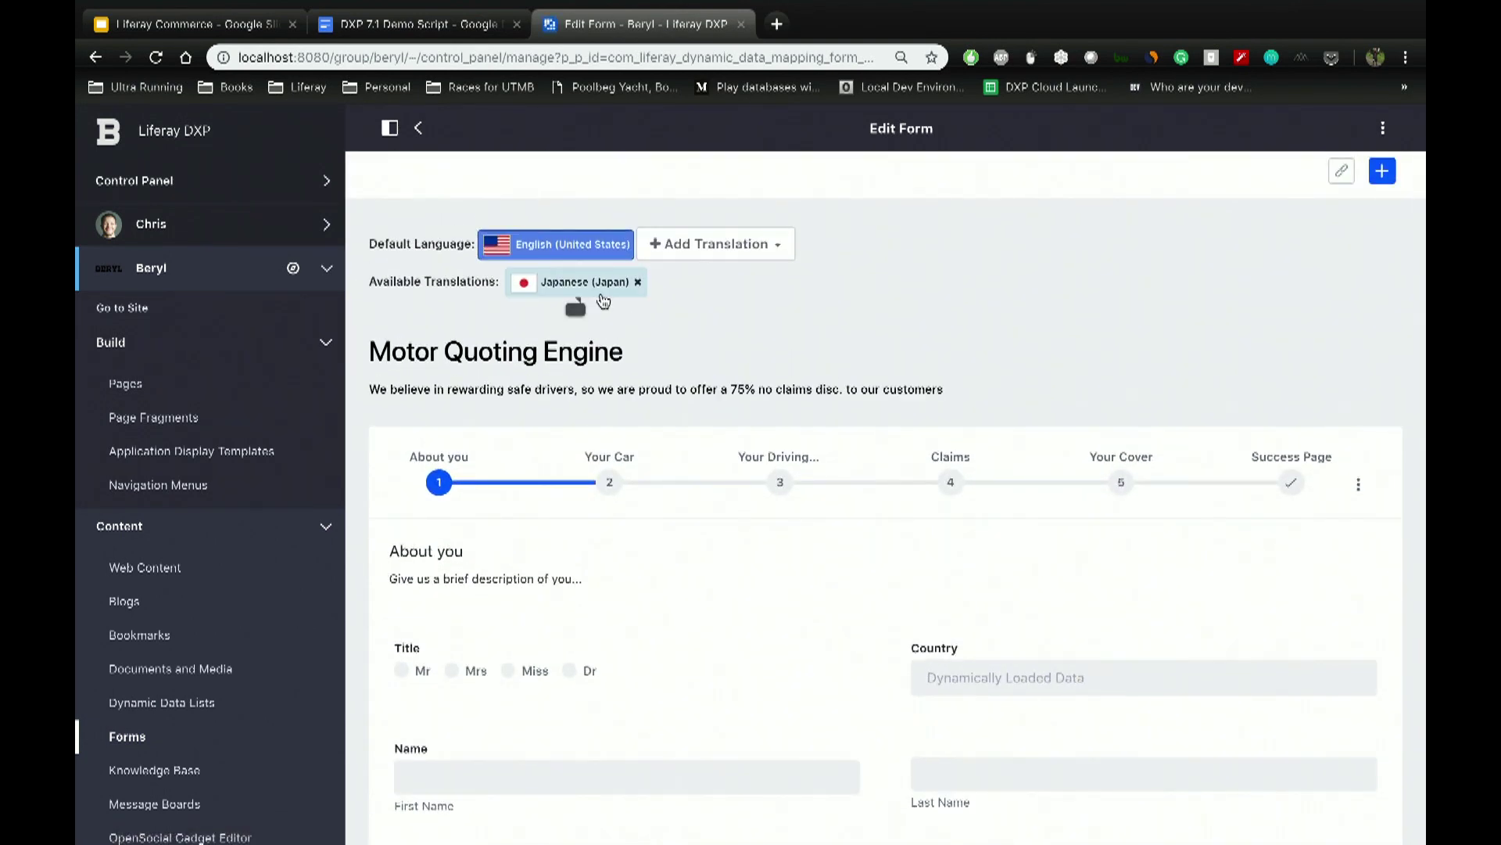
{"action": "left_click", "coordinate": [603, 302]}
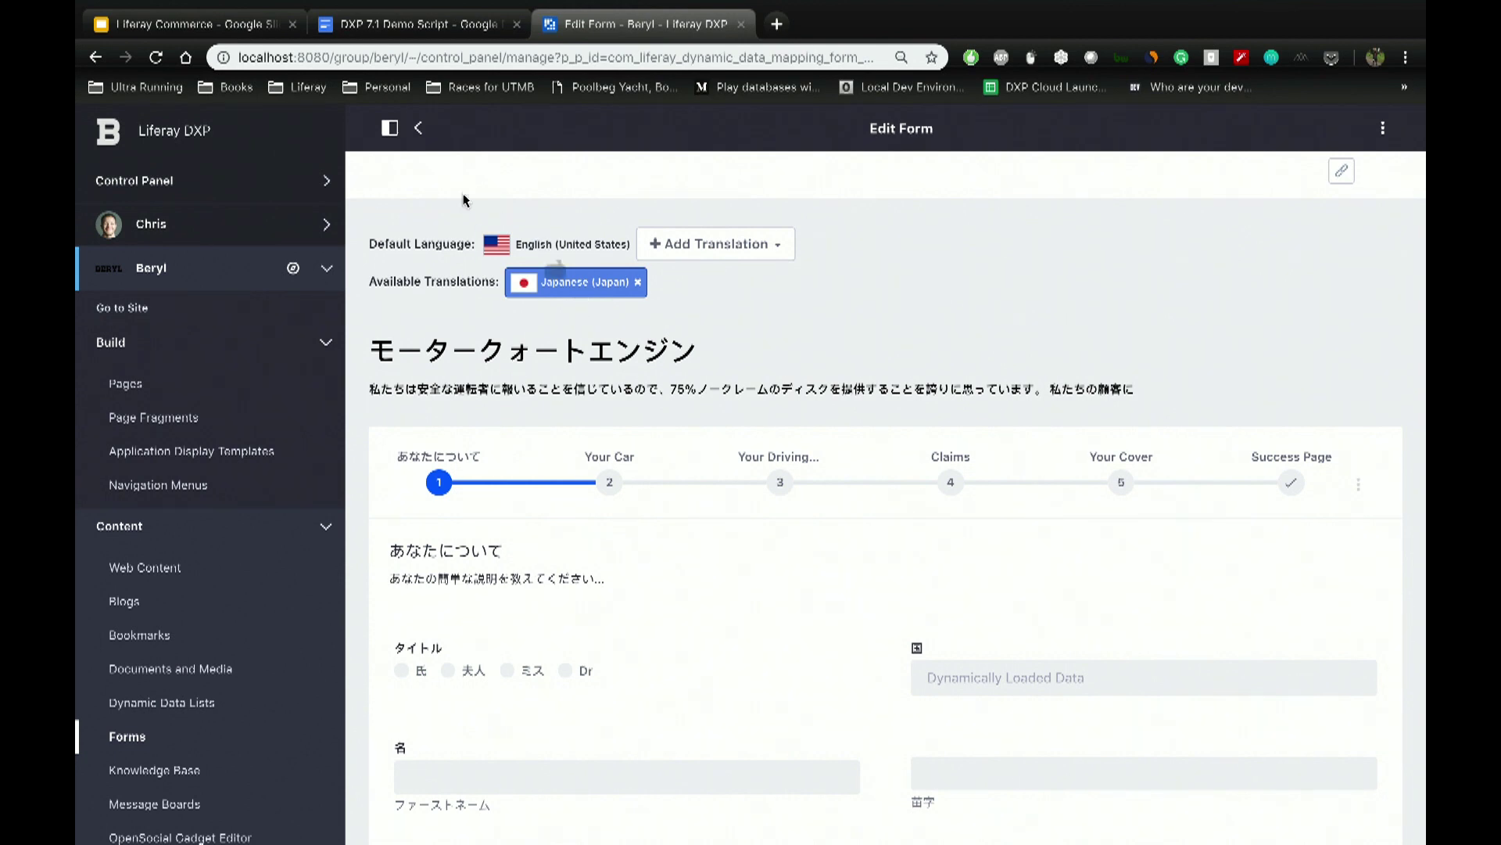
{"action": "left_click", "coordinate": [553, 250]}
{"action": "scroll", "coordinate": [1048, 418], "scroll_direction": "down", "scroll_amount": 5}
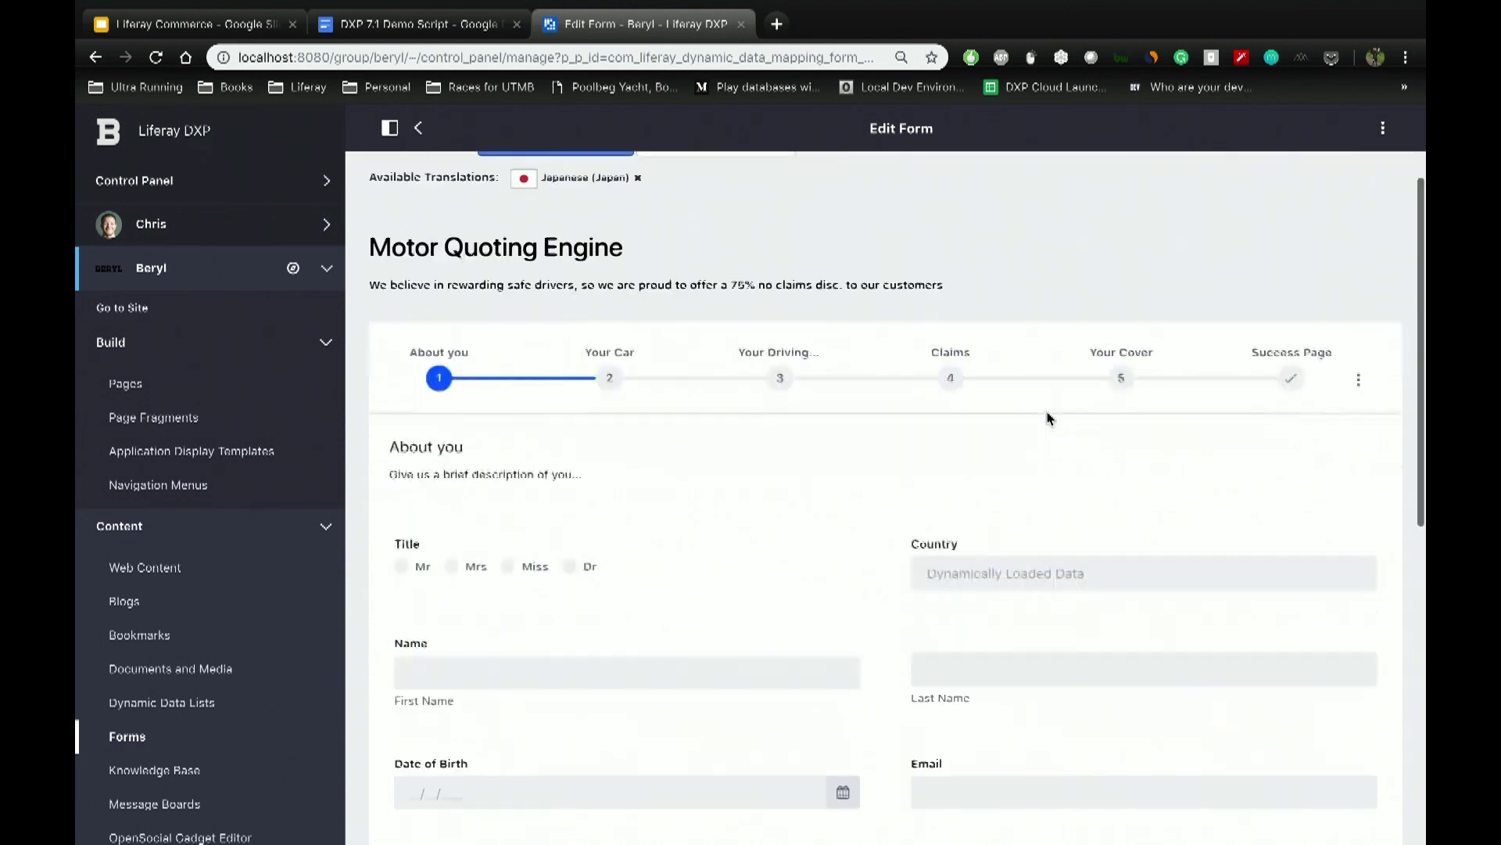
{"action": "left_click", "coordinate": [1023, 418]}
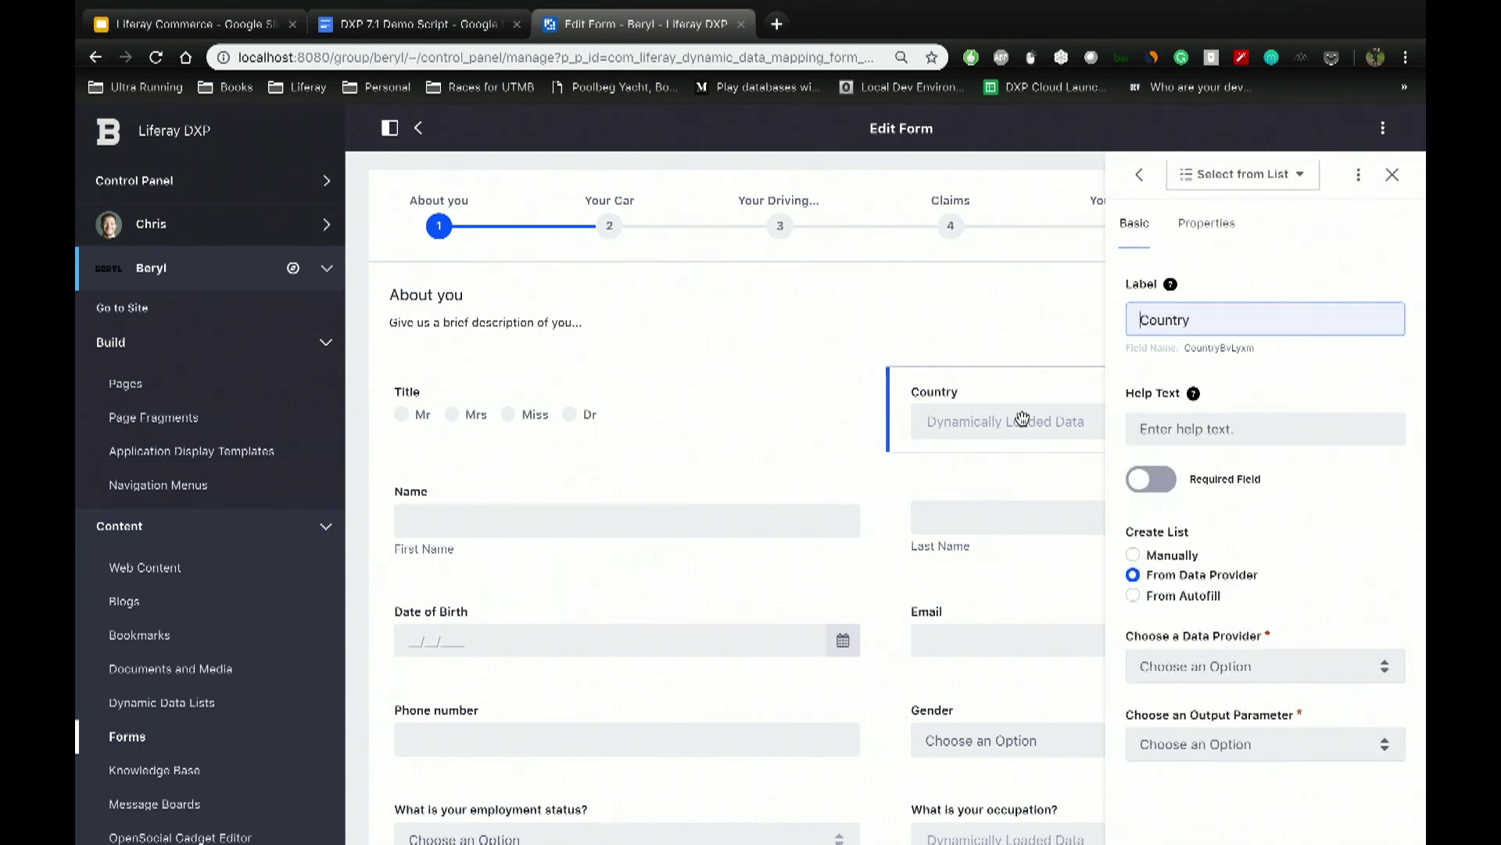
Step: Set Country's data provider to Countries, then view the Email field's validation properties
{"action": "left_click", "coordinate": [1202, 661]}
{"action": "left_click", "coordinate": [1180, 689]}
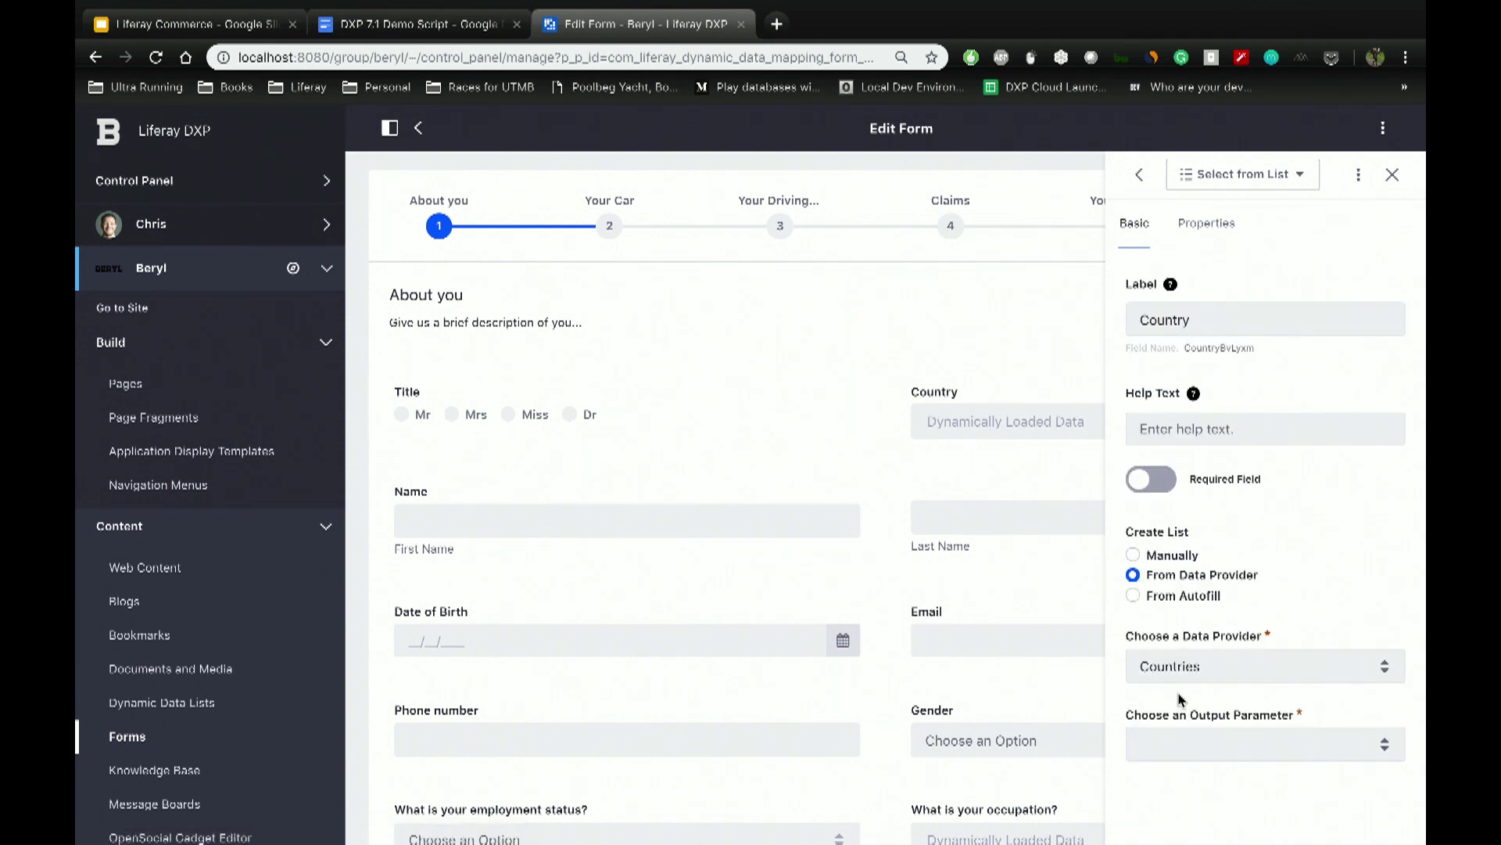
{"action": "left_click", "coordinate": [950, 620]}
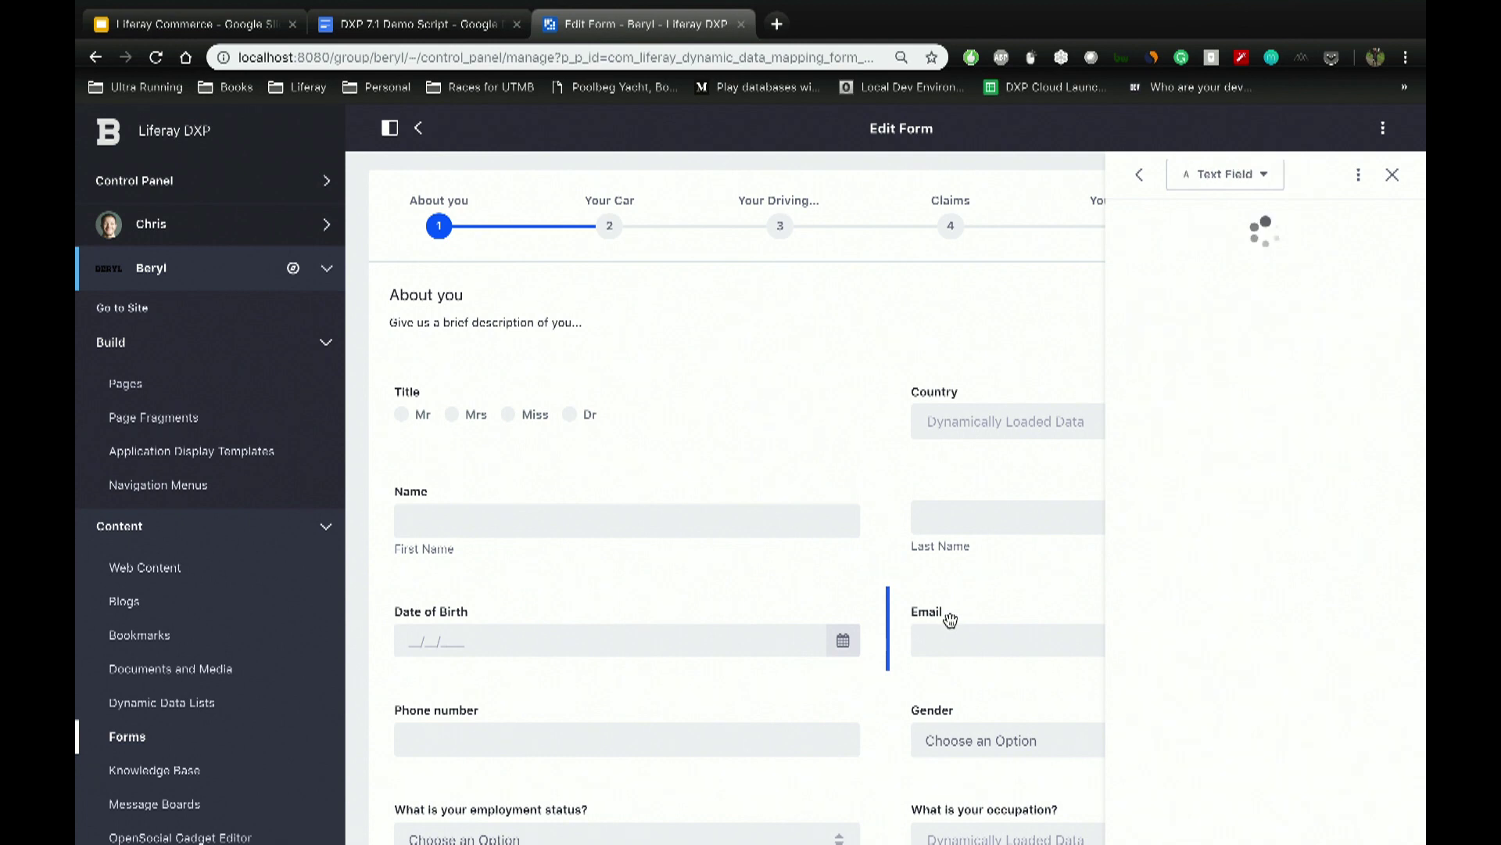
{"action": "left_click", "coordinate": [1220, 228]}
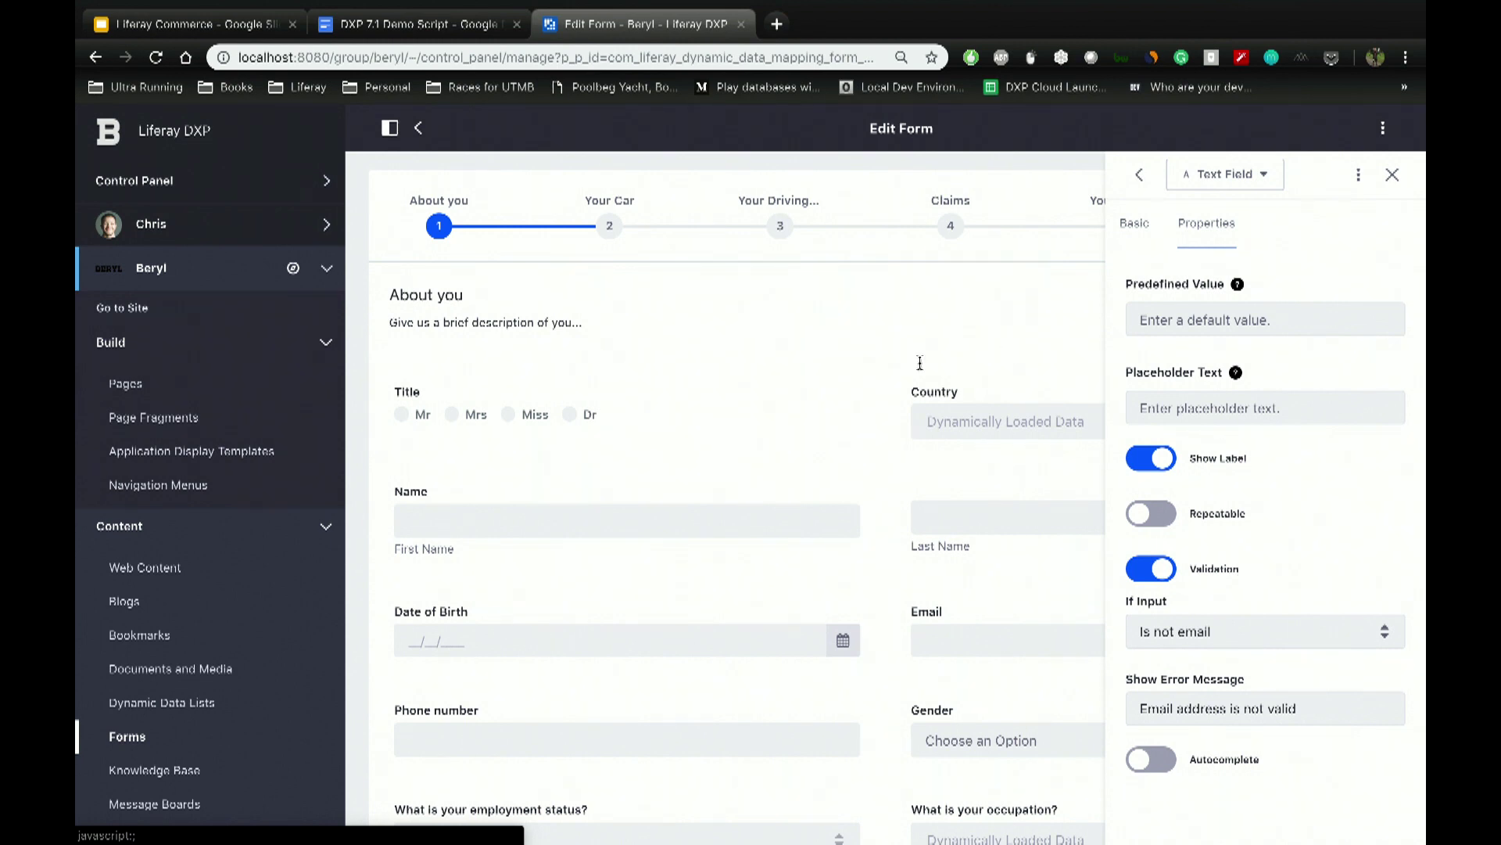
Step: Leave the form editor and view the empty Element Sets tab on the Forms page
{"action": "left_click", "coordinate": [418, 127]}
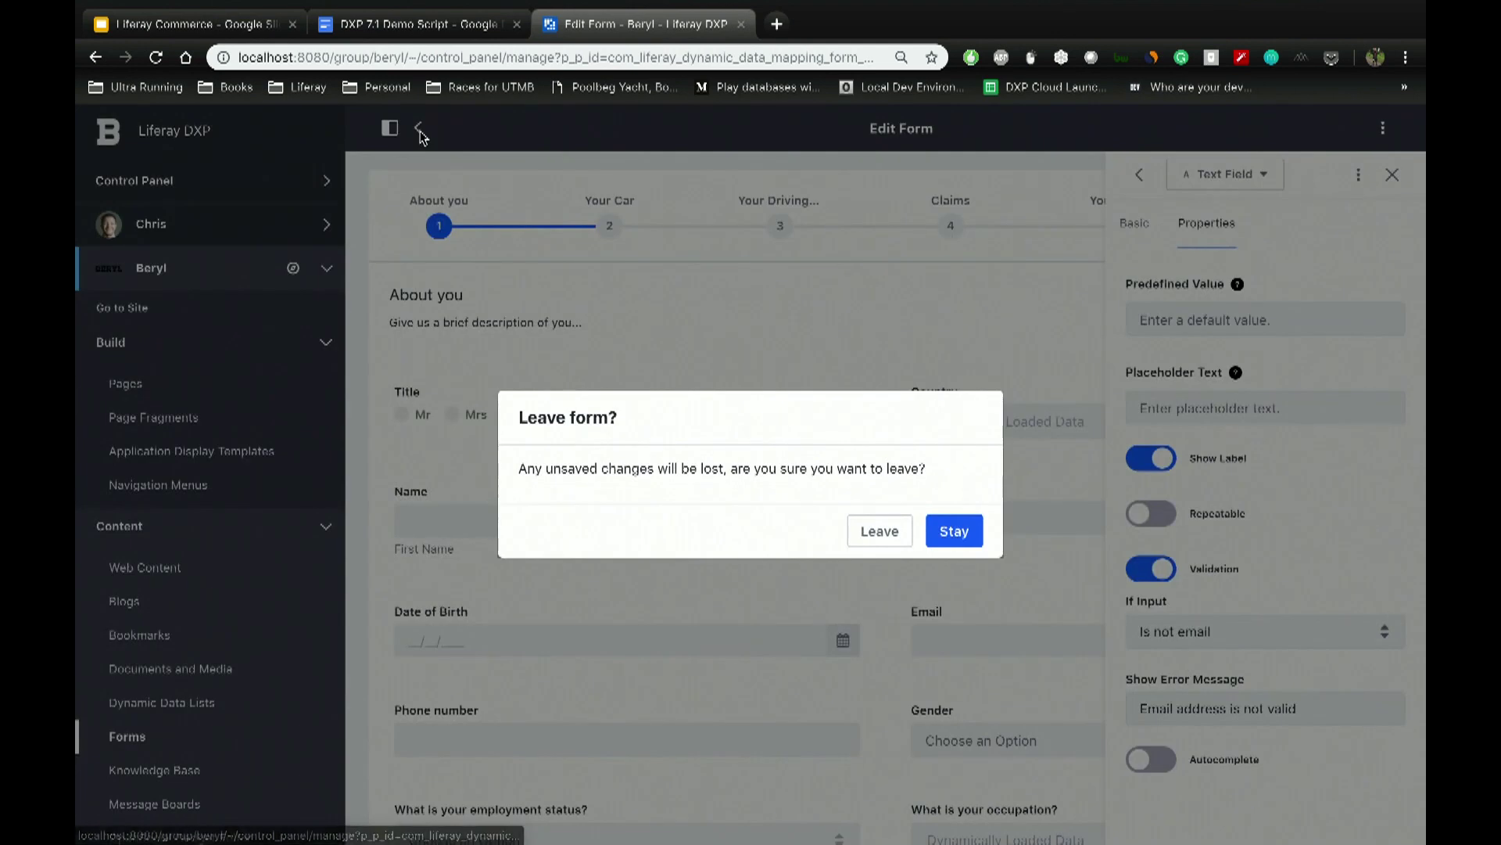
{"action": "left_click", "coordinate": [878, 530]}
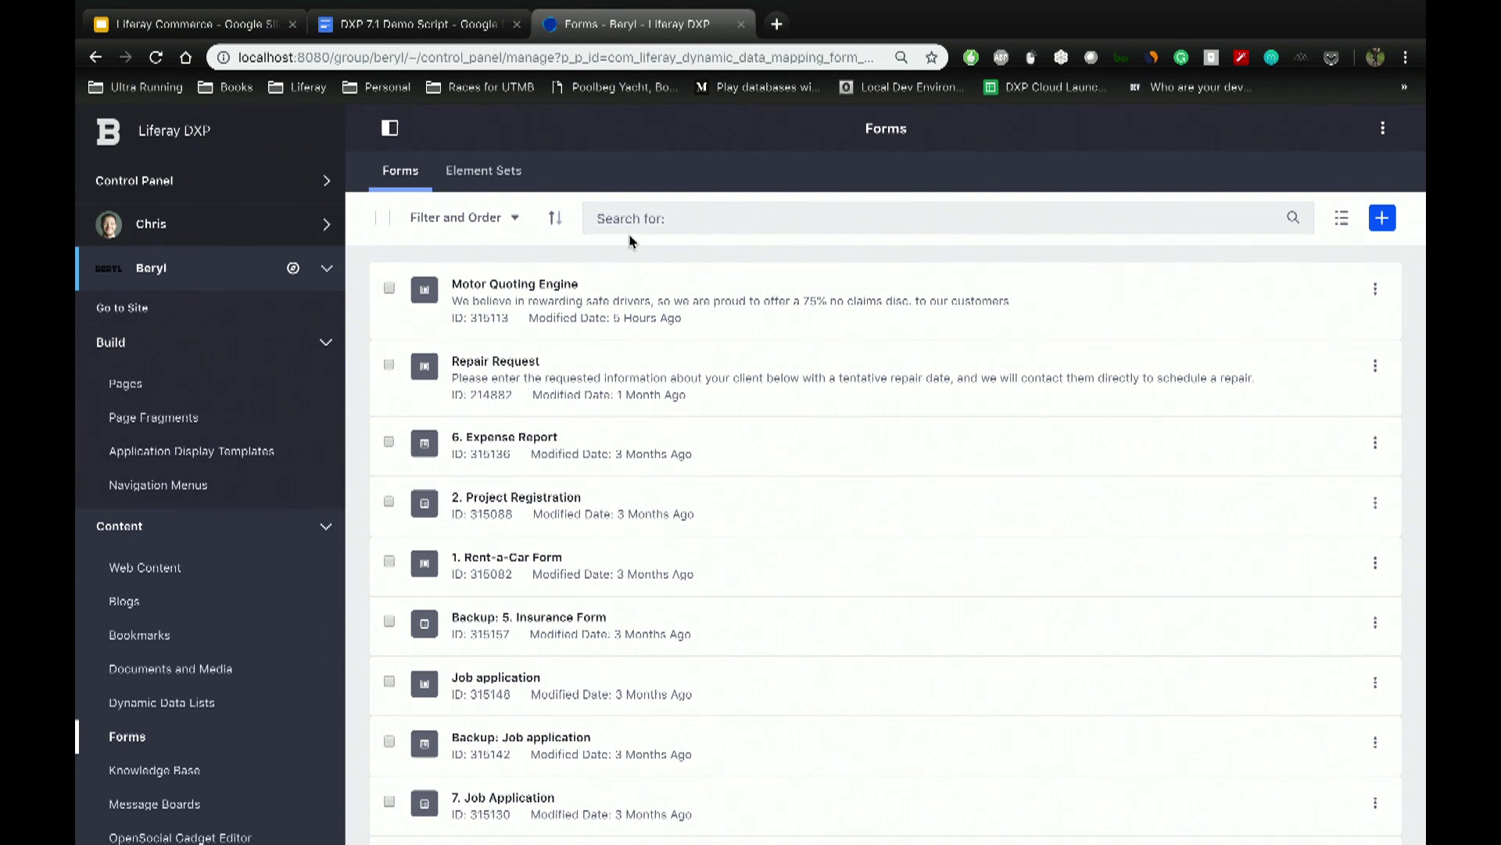
{"action": "left_click", "coordinate": [492, 173]}
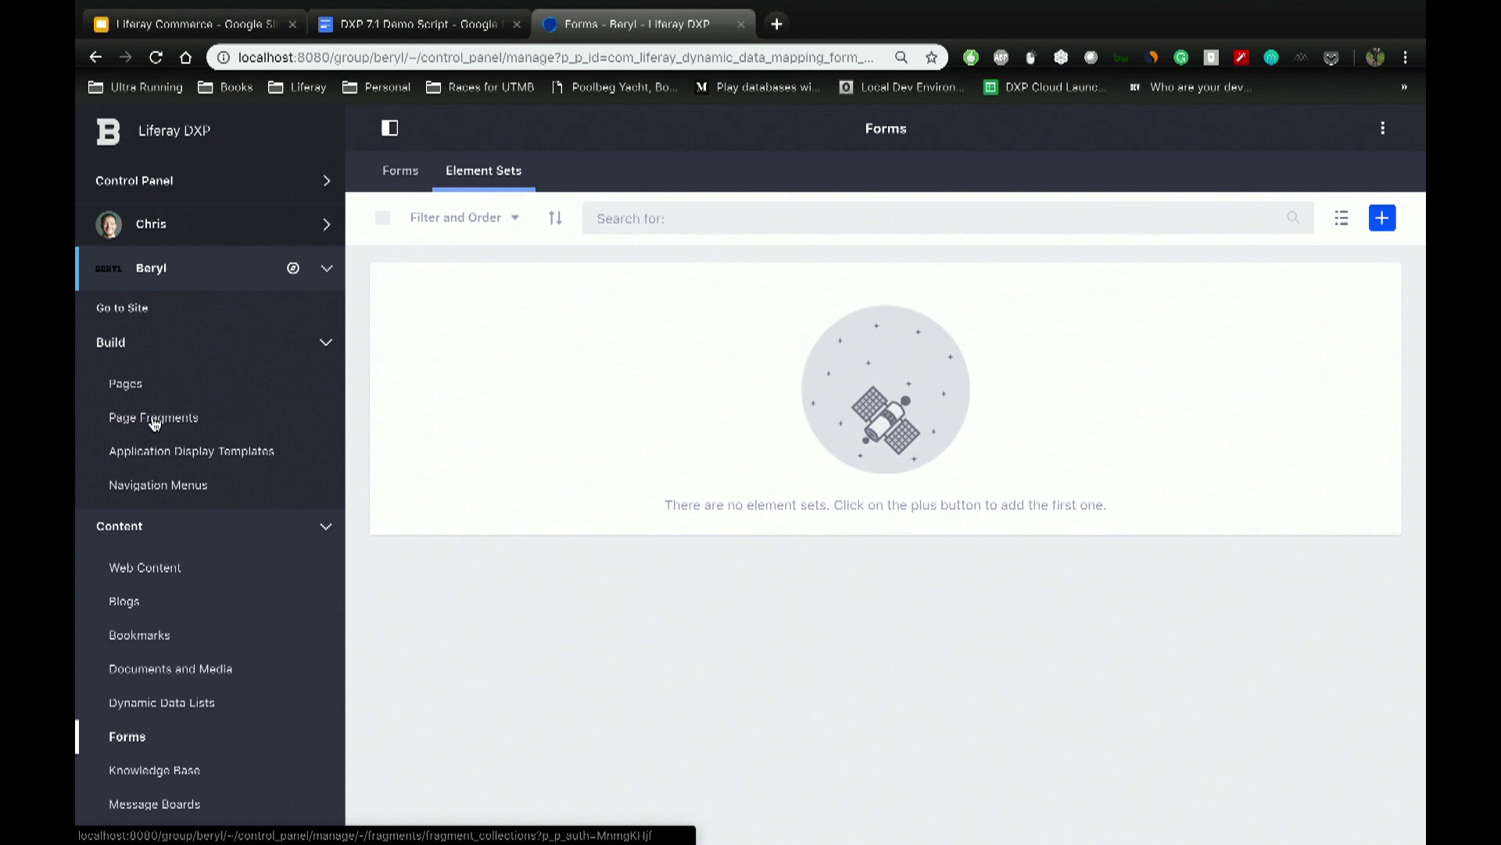
Step: Open Build > Page Fragments to see the Carousals collection's three fragments
{"action": "left_click", "coordinate": [154, 421]}
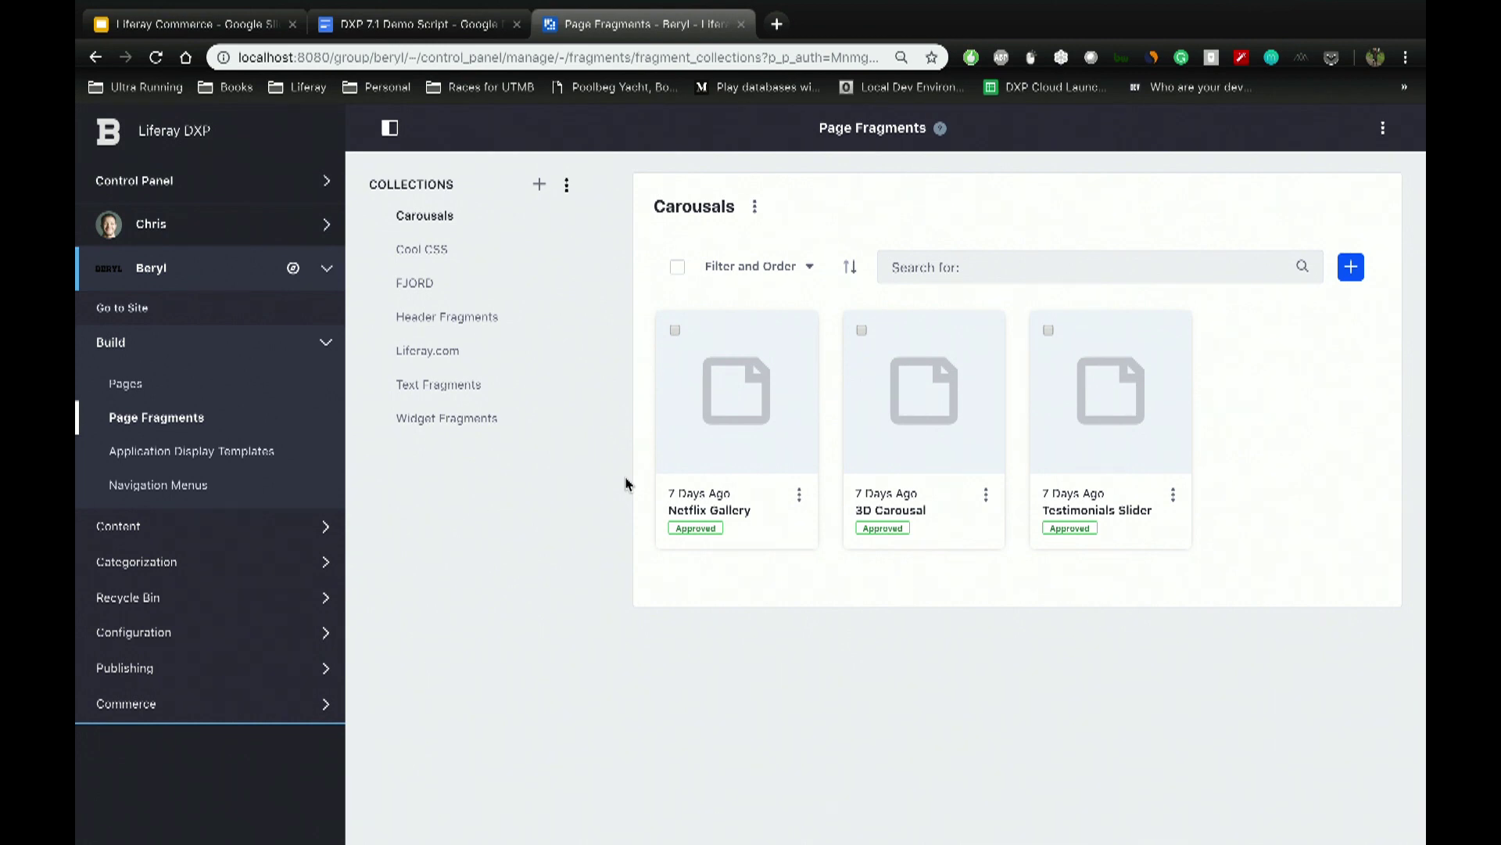
Step: Open Users and Organizations, view the demo user's profile, then open that user's row actions
{"action": "left_click", "coordinate": [206, 185]}
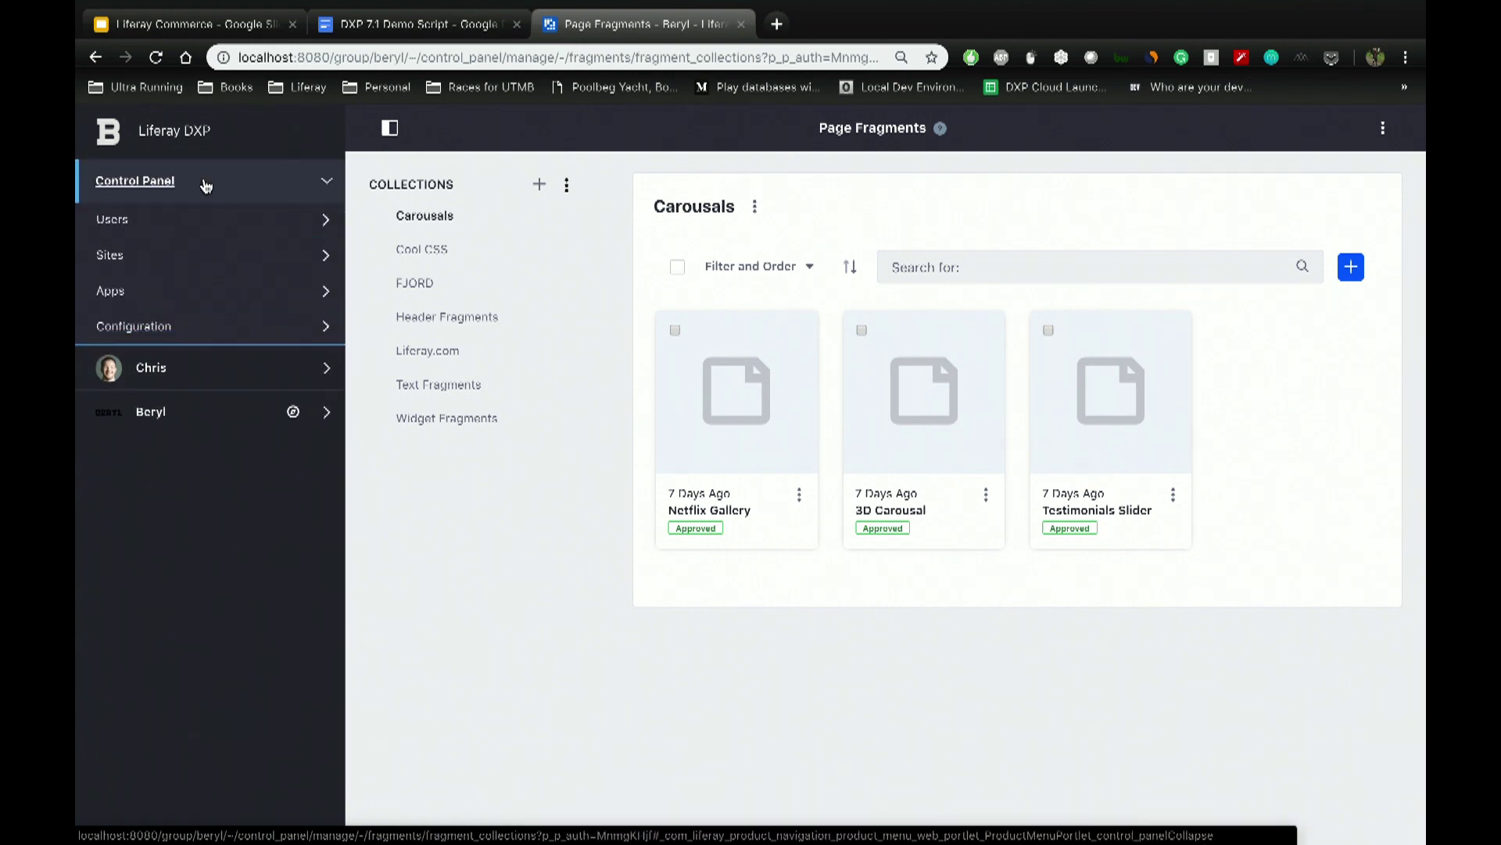
{"action": "left_click", "coordinate": [141, 227]}
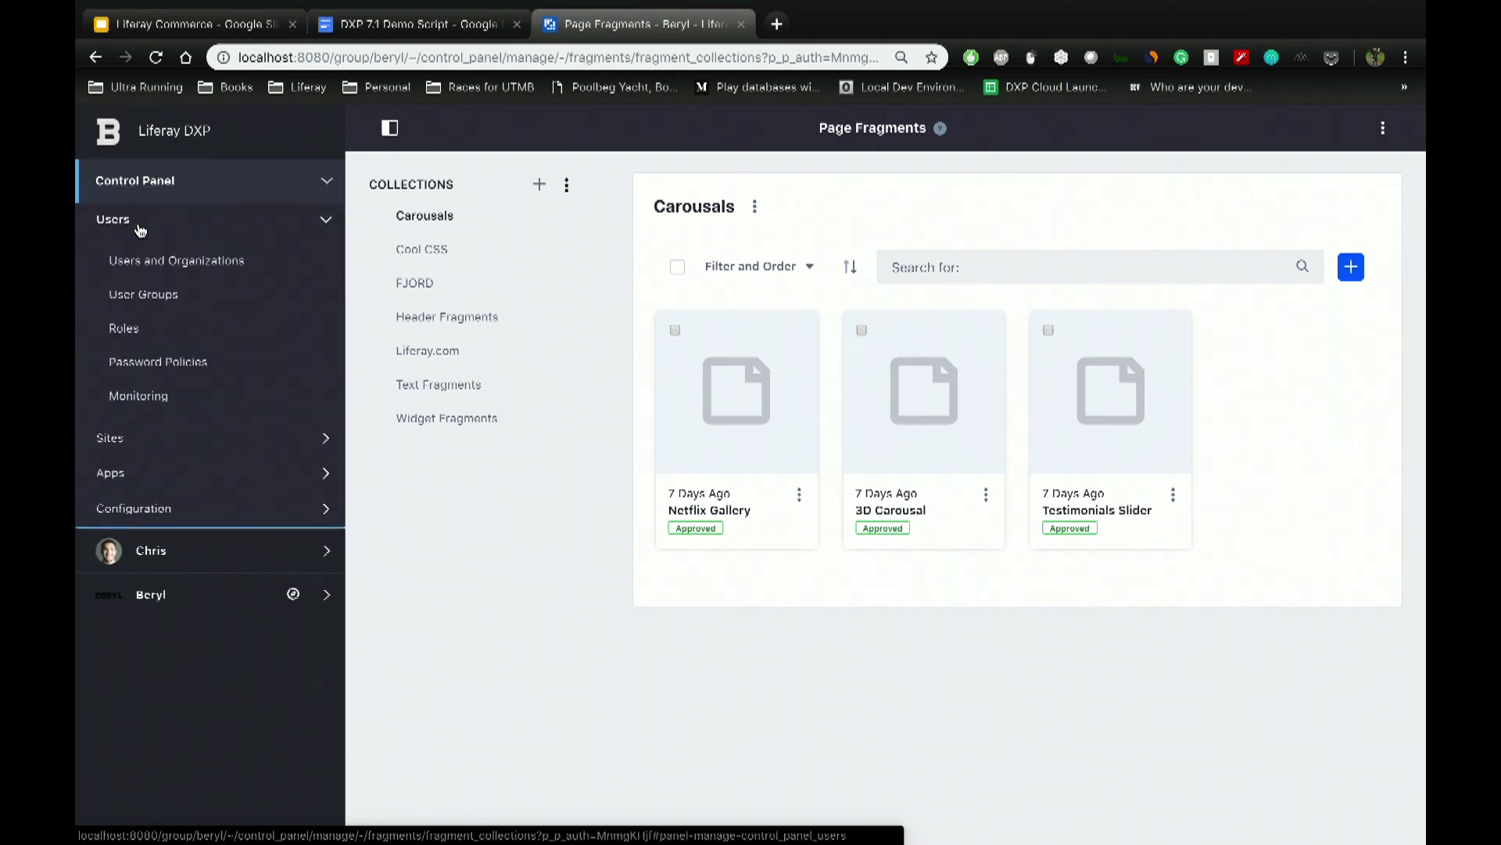
{"action": "left_click", "coordinate": [178, 266]}
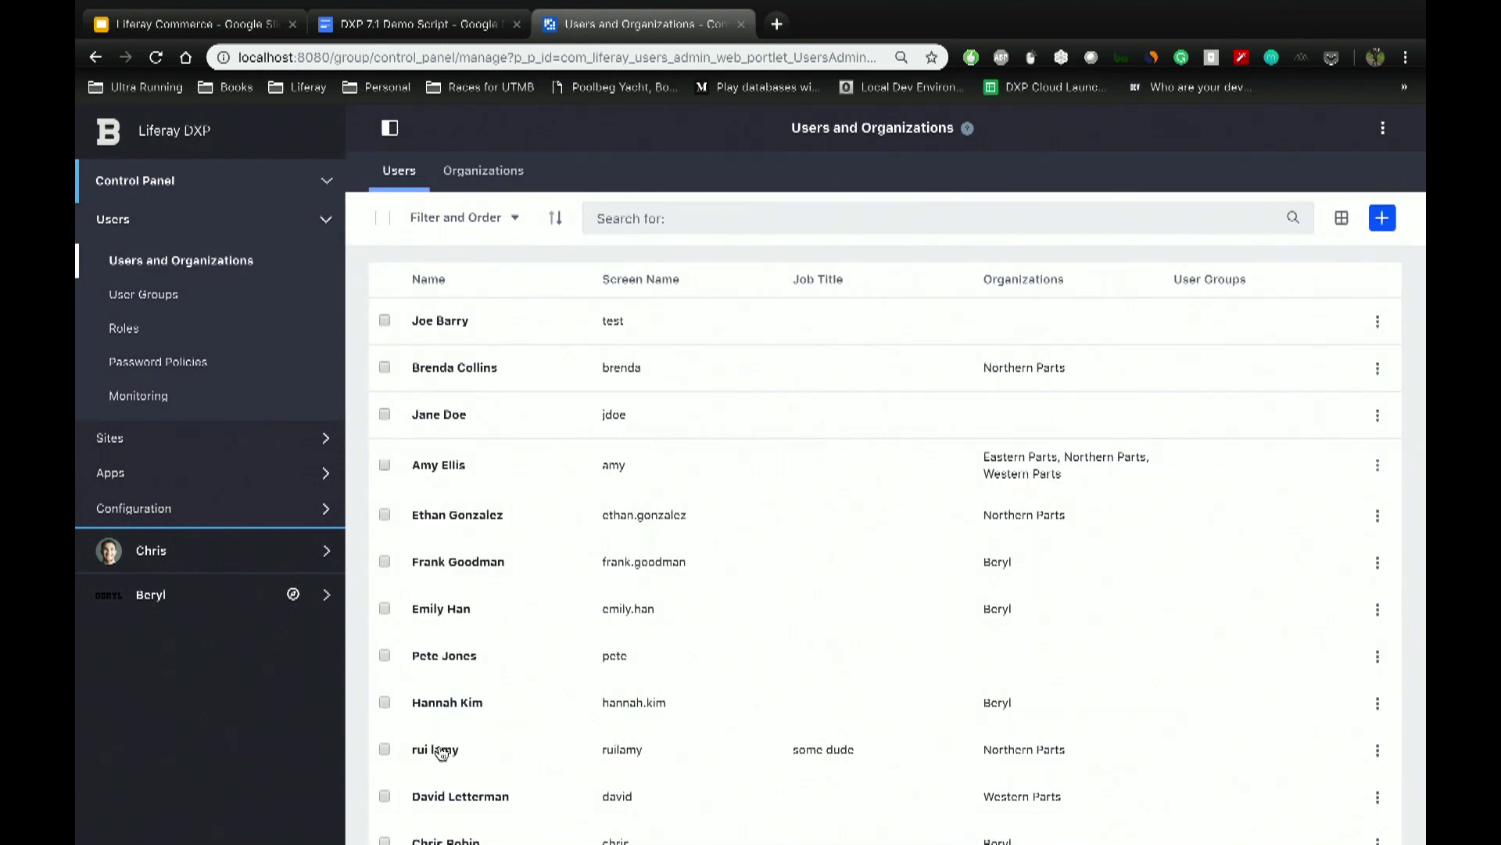
{"action": "left_click", "coordinate": [442, 751]}
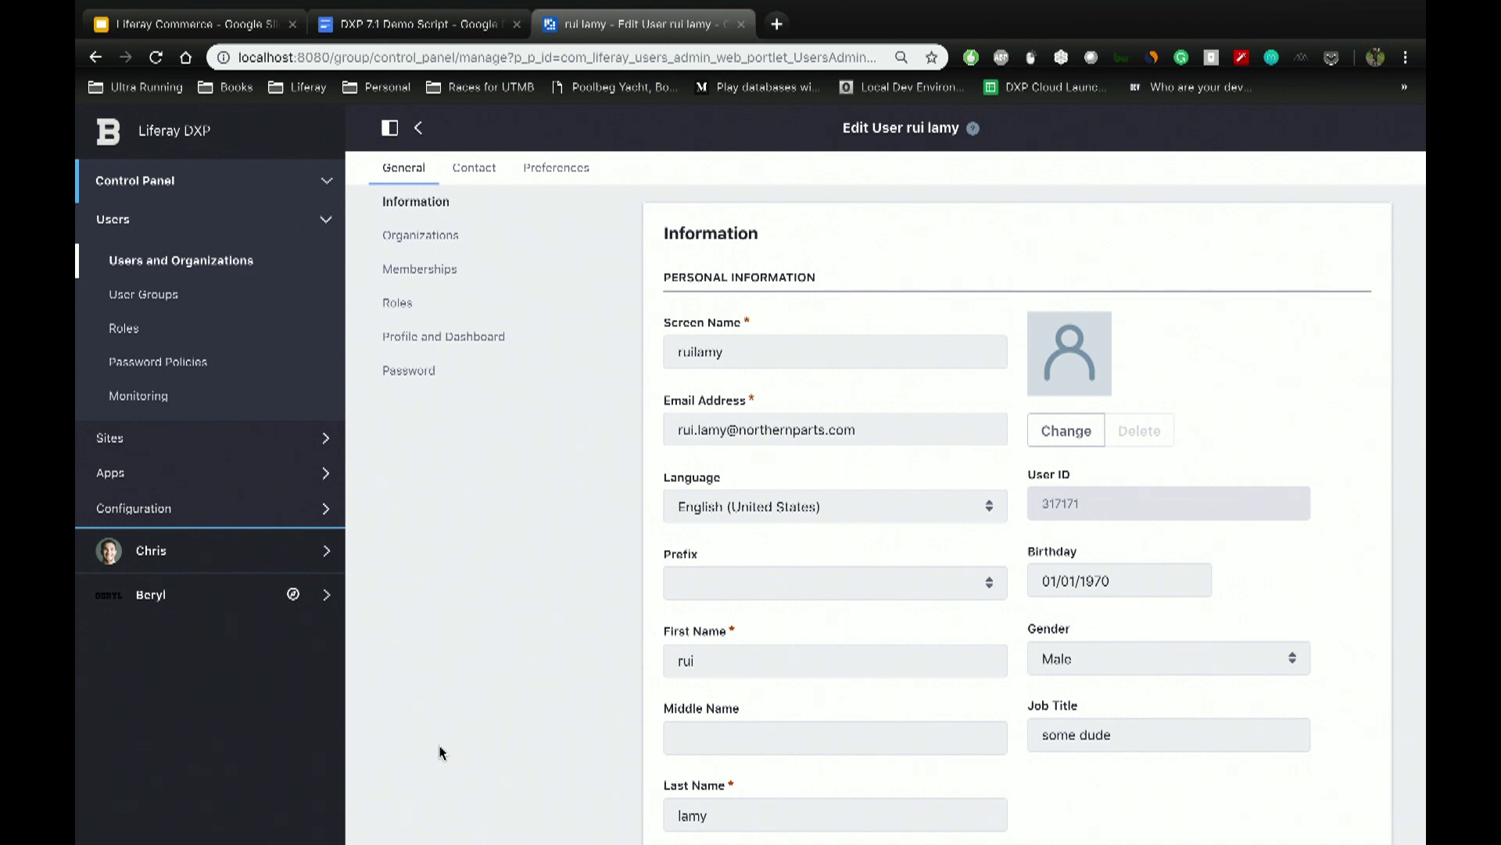
{"action": "left_click", "coordinate": [419, 128]}
{"action": "left_click", "coordinate": [1377, 749]}
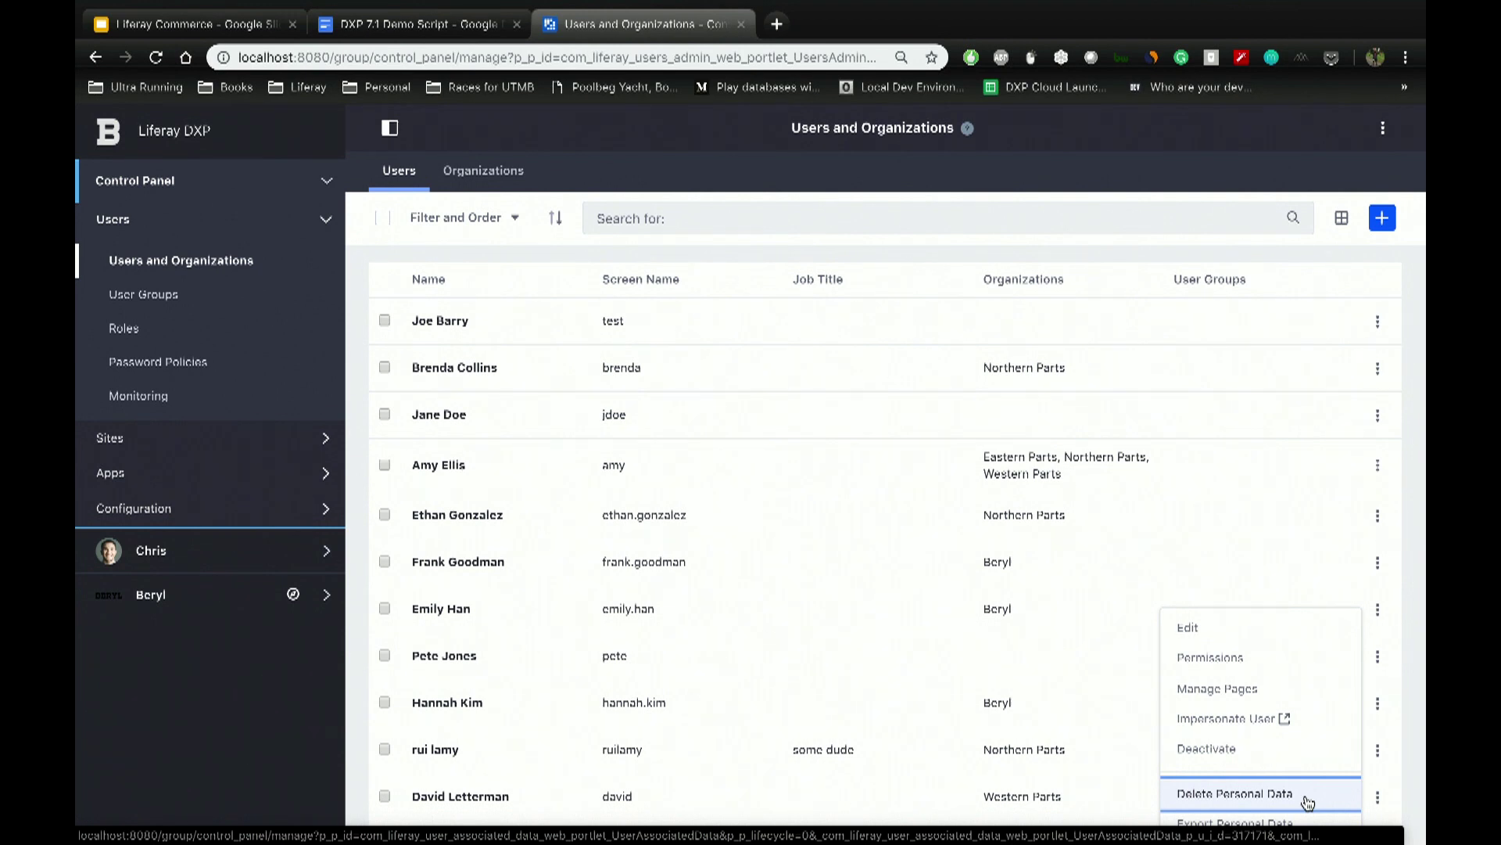
Step: Open Export Personal Data for the demo user and add a new export process
{"action": "scroll", "coordinate": [1308, 803], "scroll_direction": "down", "scroll_amount": 1}
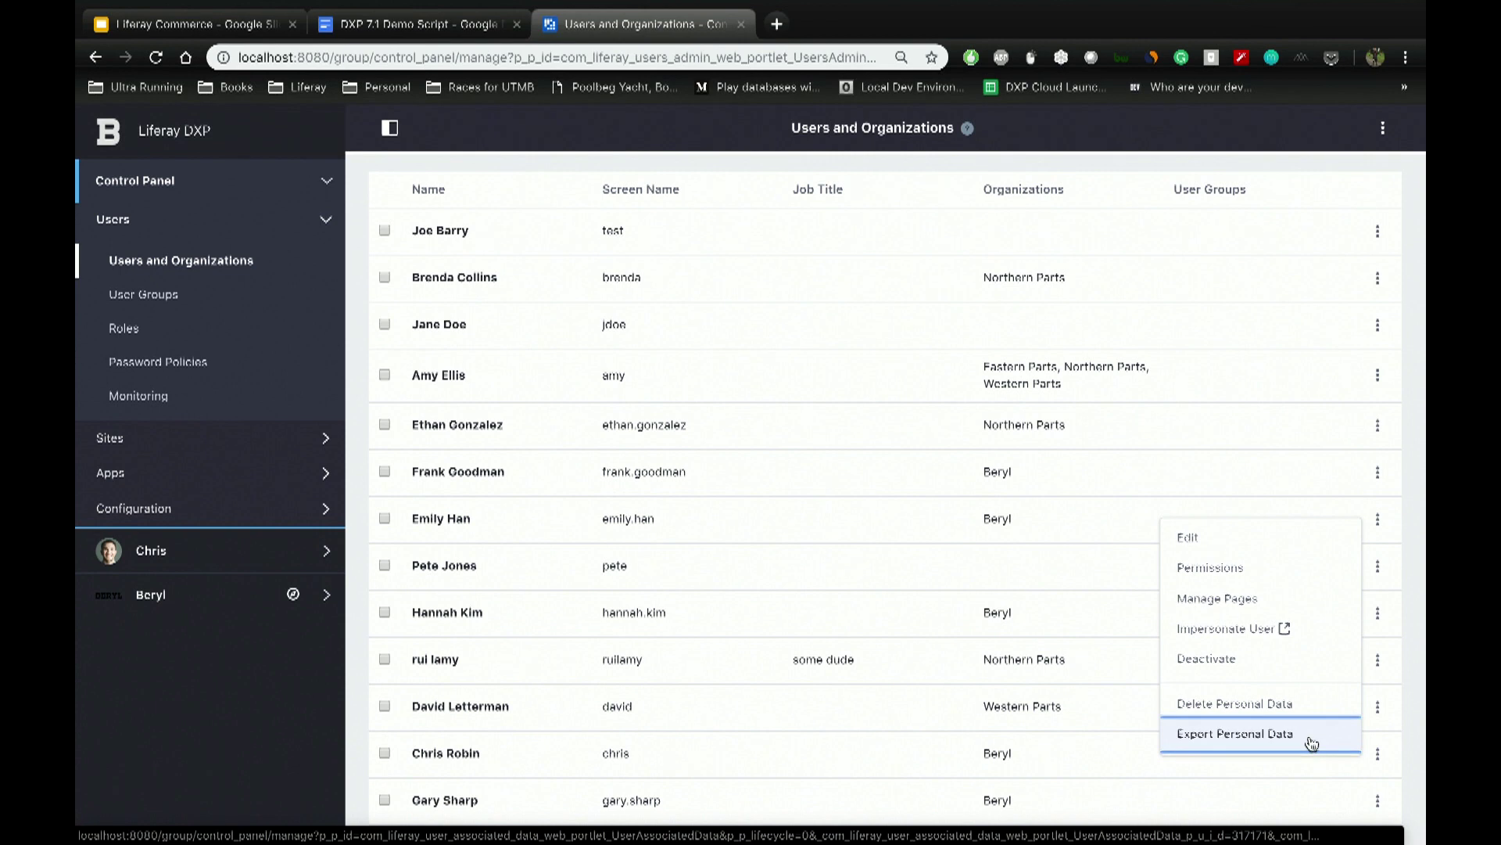
{"action": "left_click", "coordinate": [1311, 740]}
{"action": "left_click", "coordinate": [1383, 218]}
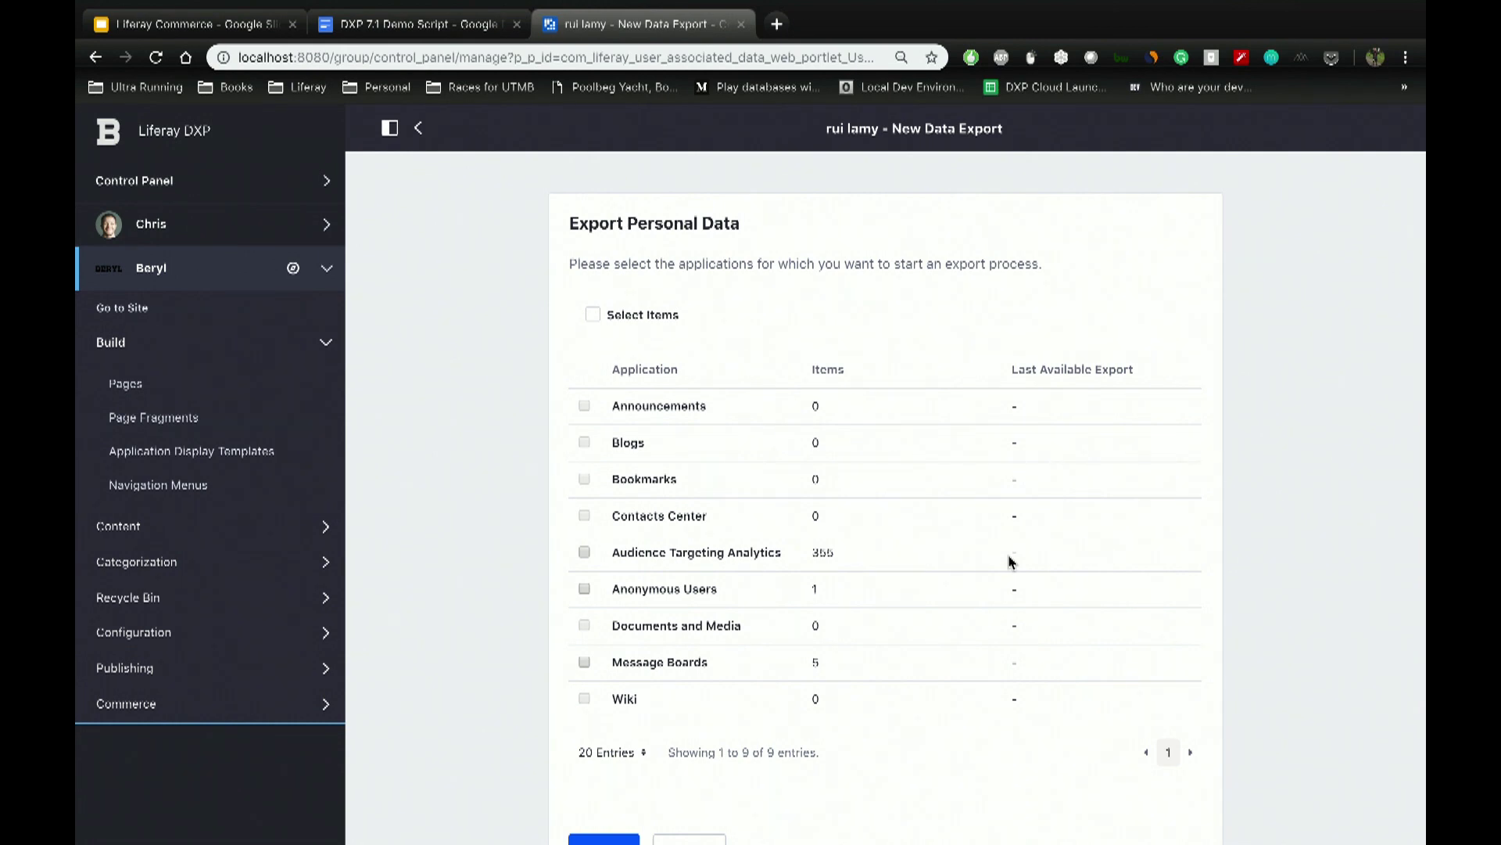
{"action": "scroll", "coordinate": [1009, 562], "scroll_direction": "down", "scroll_amount": 2}
Step: Export the user's Message Boards, Anonymous Users and Audience Targeting Analytics data
{"action": "left_click", "coordinate": [598, 742]}
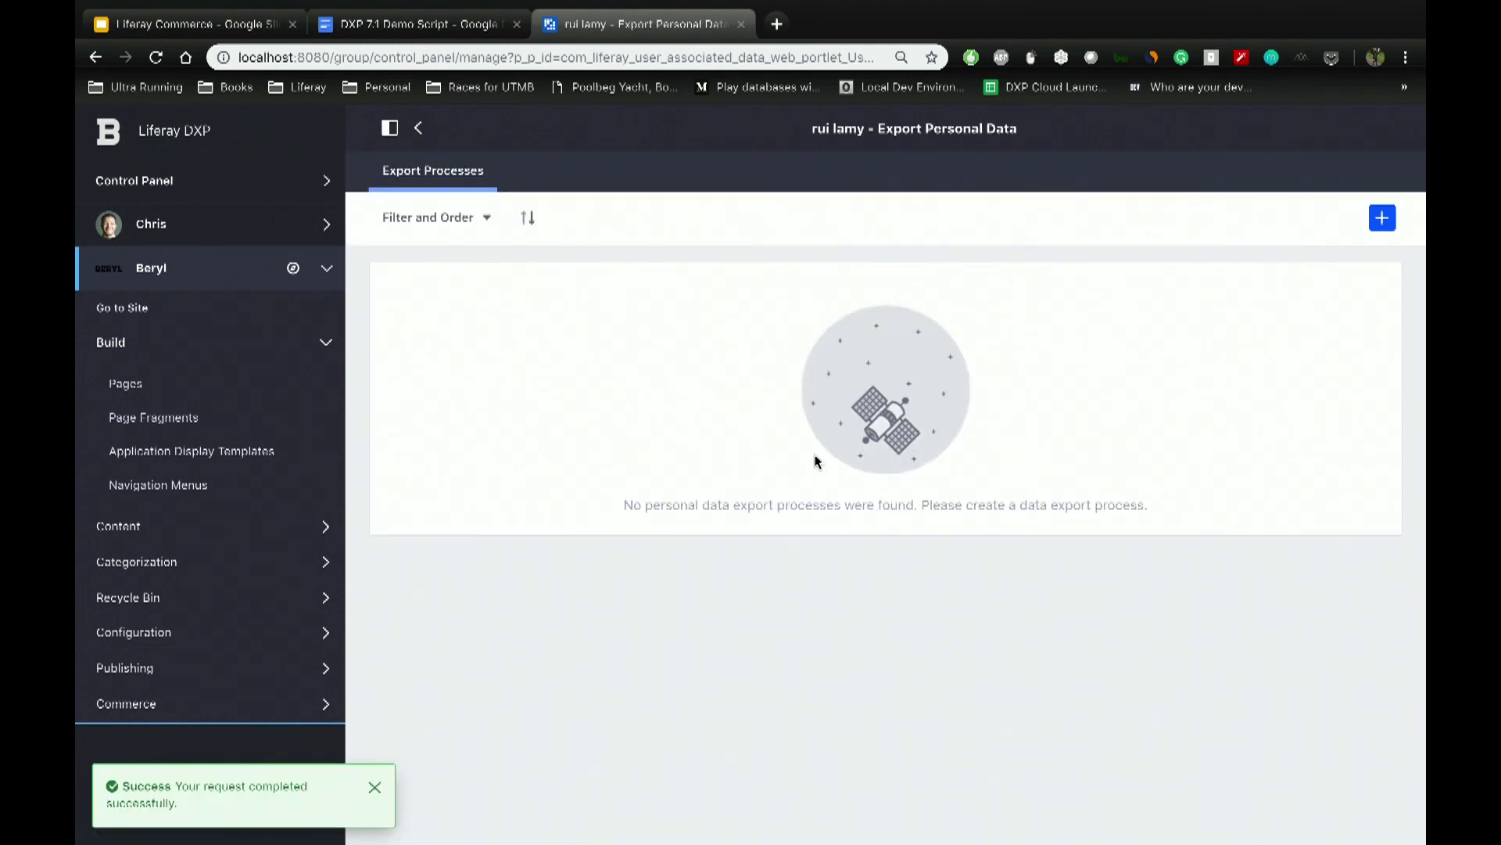
{"action": "key", "text": "super+r"}
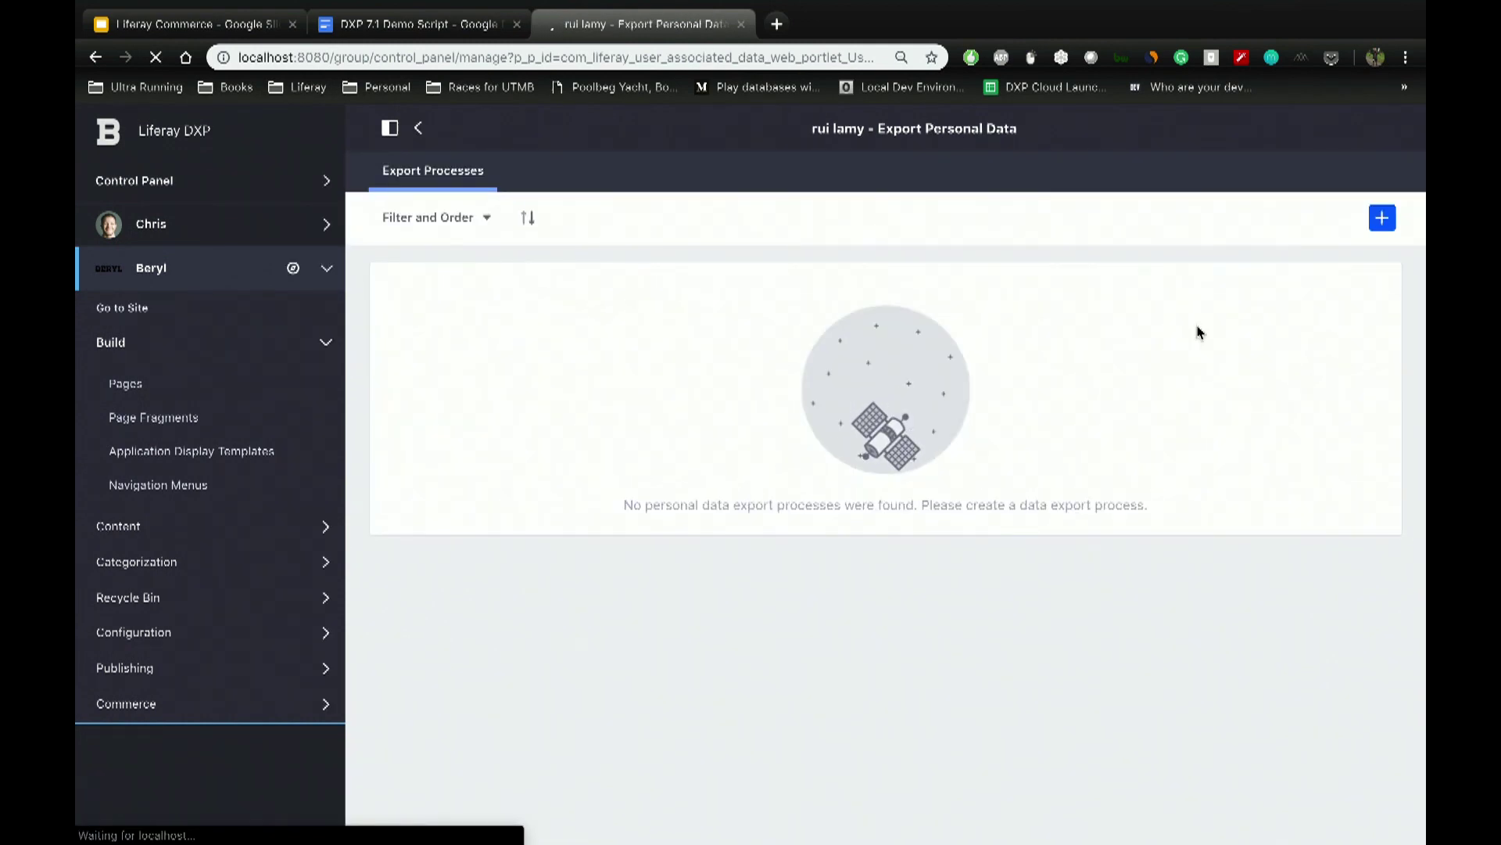
{"action": "left_click", "coordinate": [1382, 219]}
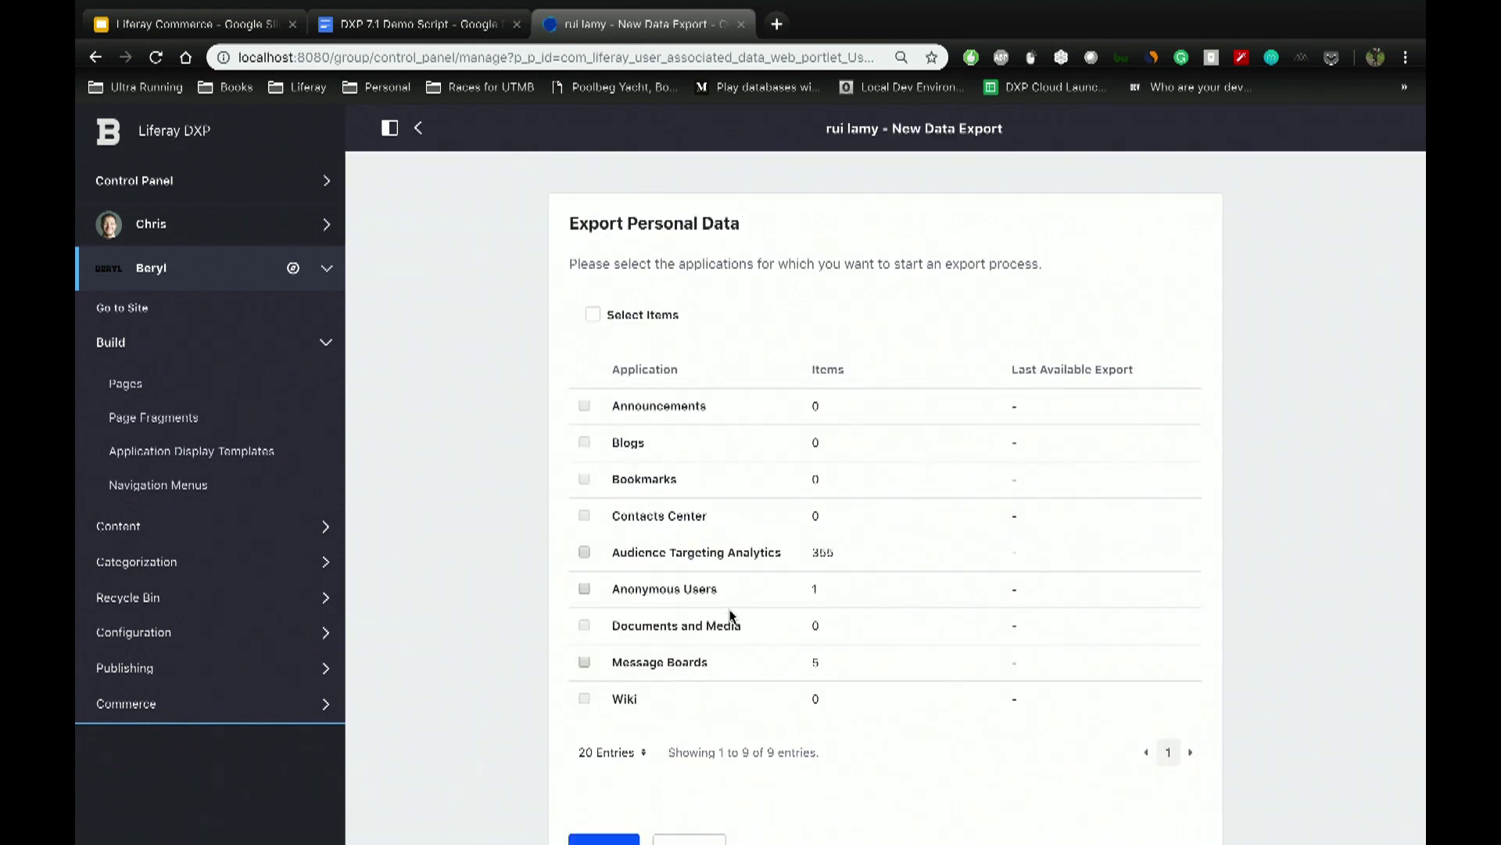
{"action": "left_click", "coordinate": [593, 315]}
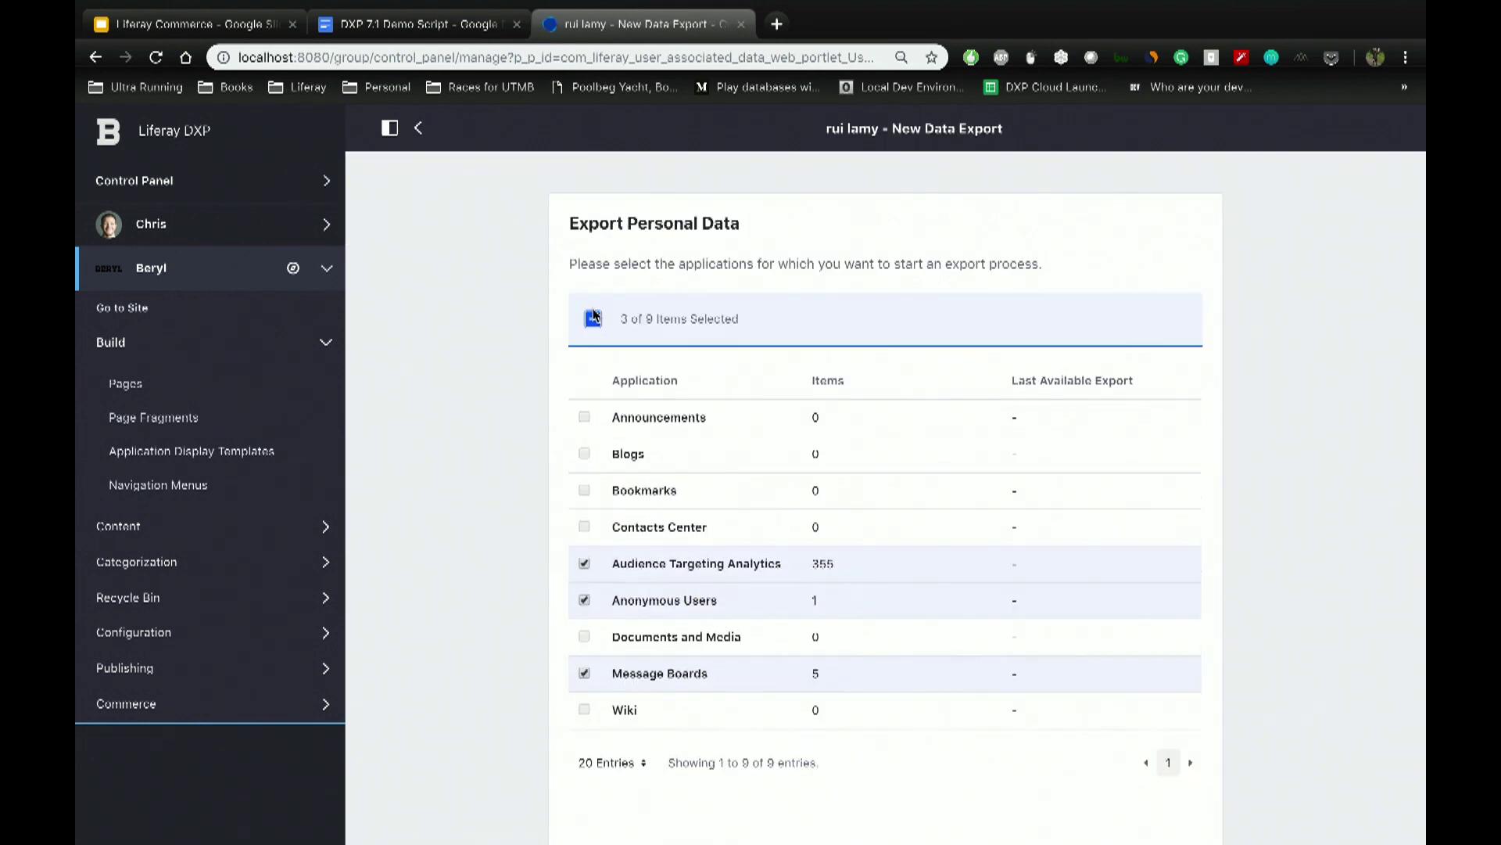
{"action": "scroll", "coordinate": [604, 530], "scroll_direction": "down", "scroll_amount": 2}
{"action": "left_click", "coordinate": [602, 747]}
Step: Download the 2KB Message Boards export as a zip
{"action": "scroll", "coordinate": [603, 748], "scroll_direction": "up", "scroll_amount": 2}
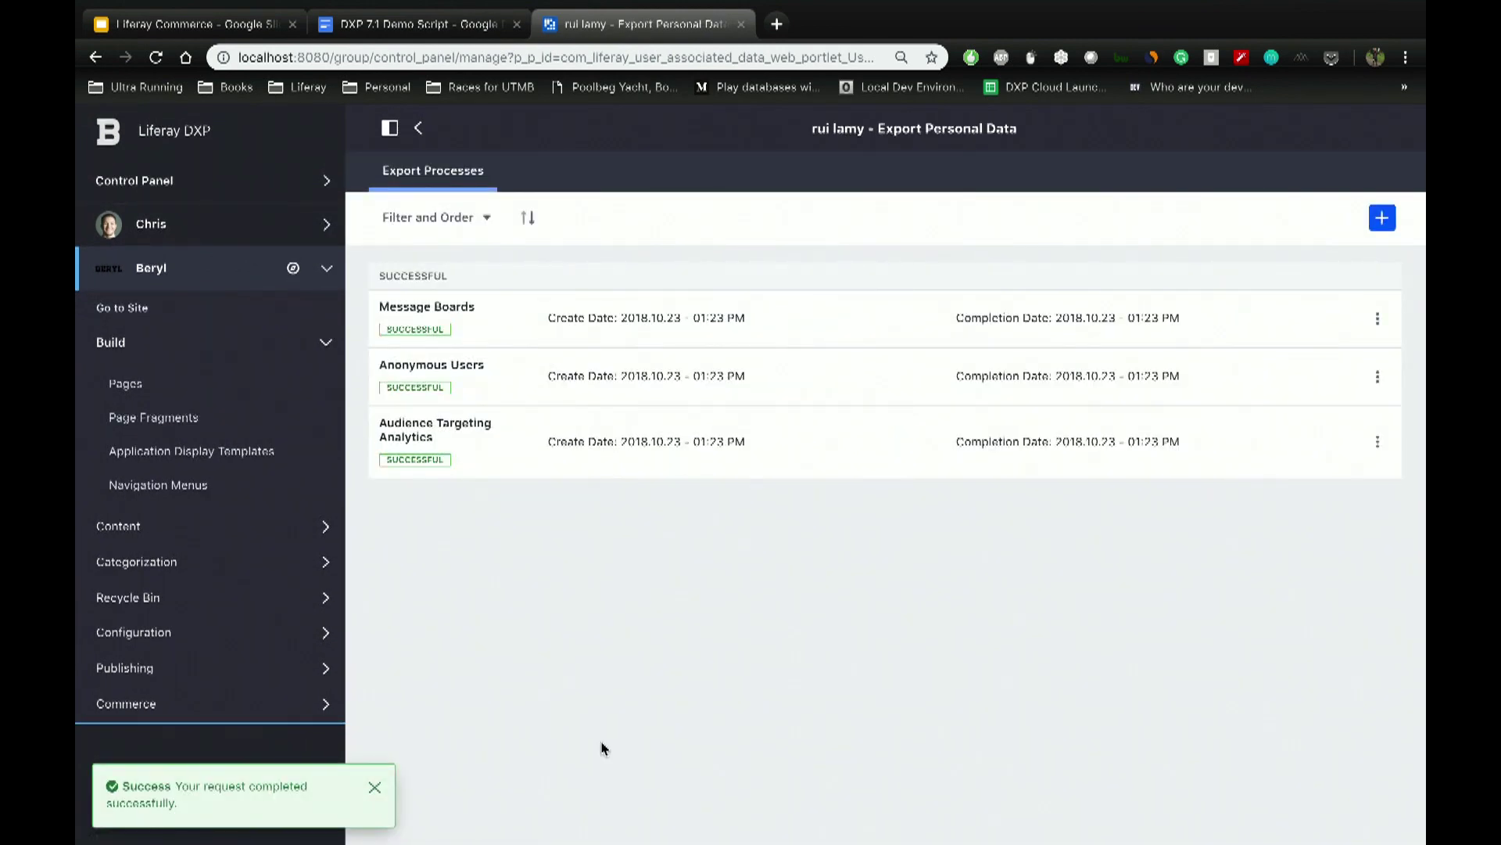
{"action": "left_click", "coordinate": [1389, 329]}
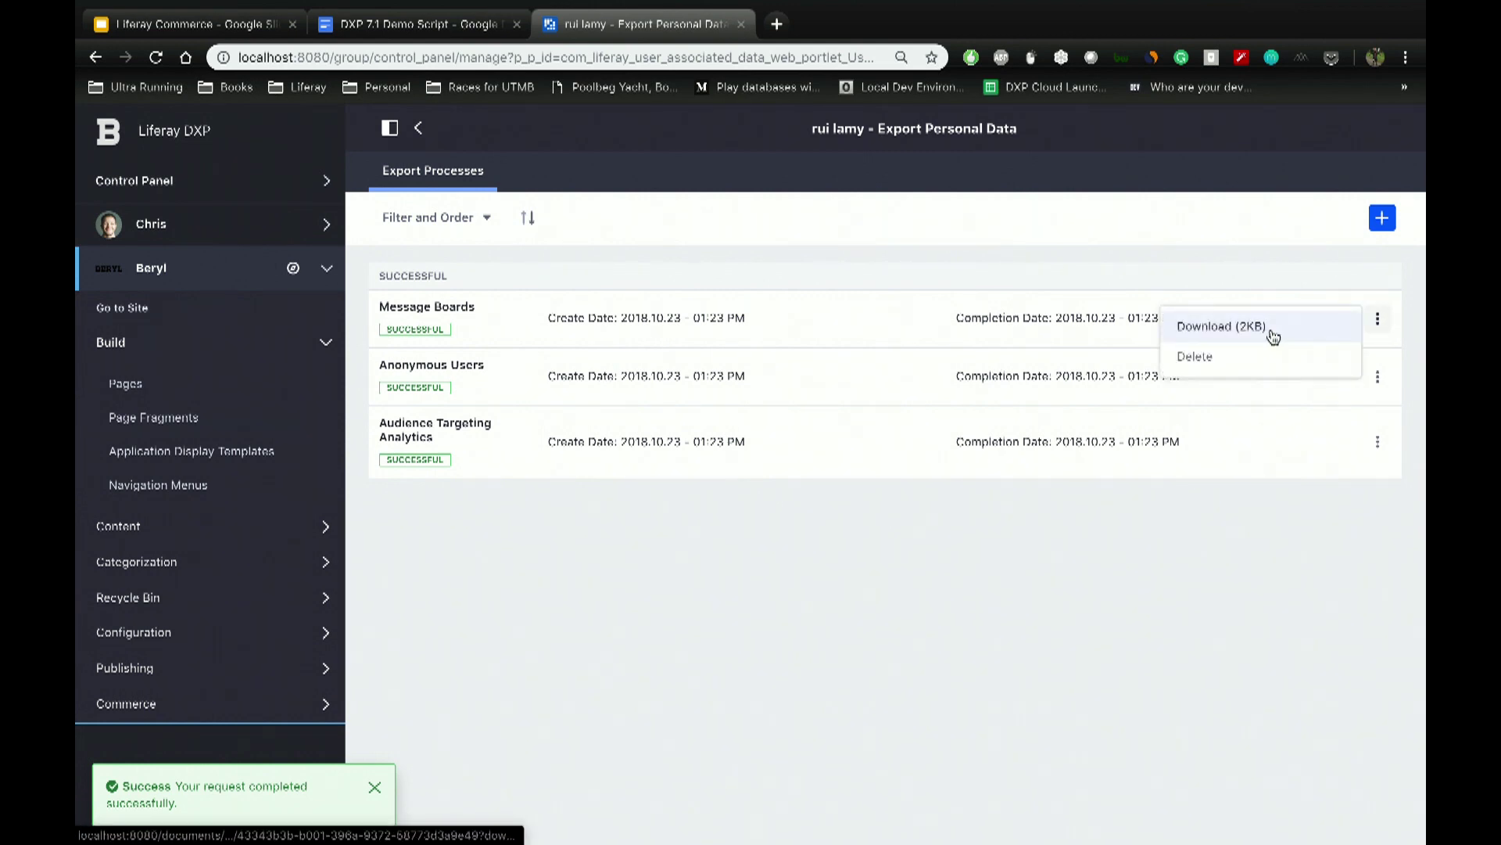
{"action": "left_click", "coordinate": [1271, 334]}
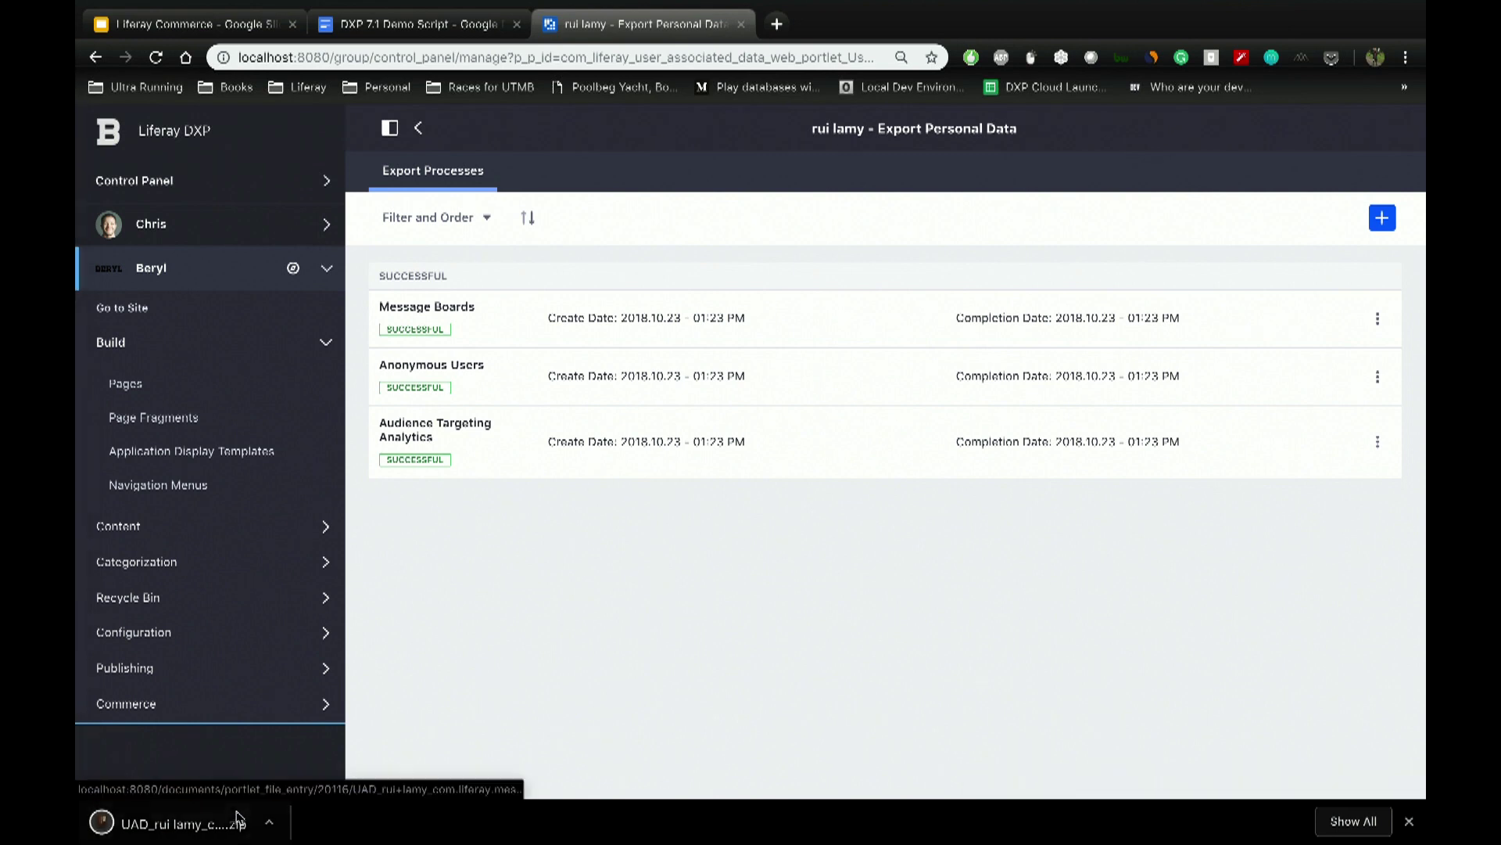
Step: Reveal the zip in Finder, extract it, and open MBMessage file 317309.xml in Code
{"action": "left_click", "coordinate": [320, 796]}
{"action": "double_click", "coordinate": [451, 141]}
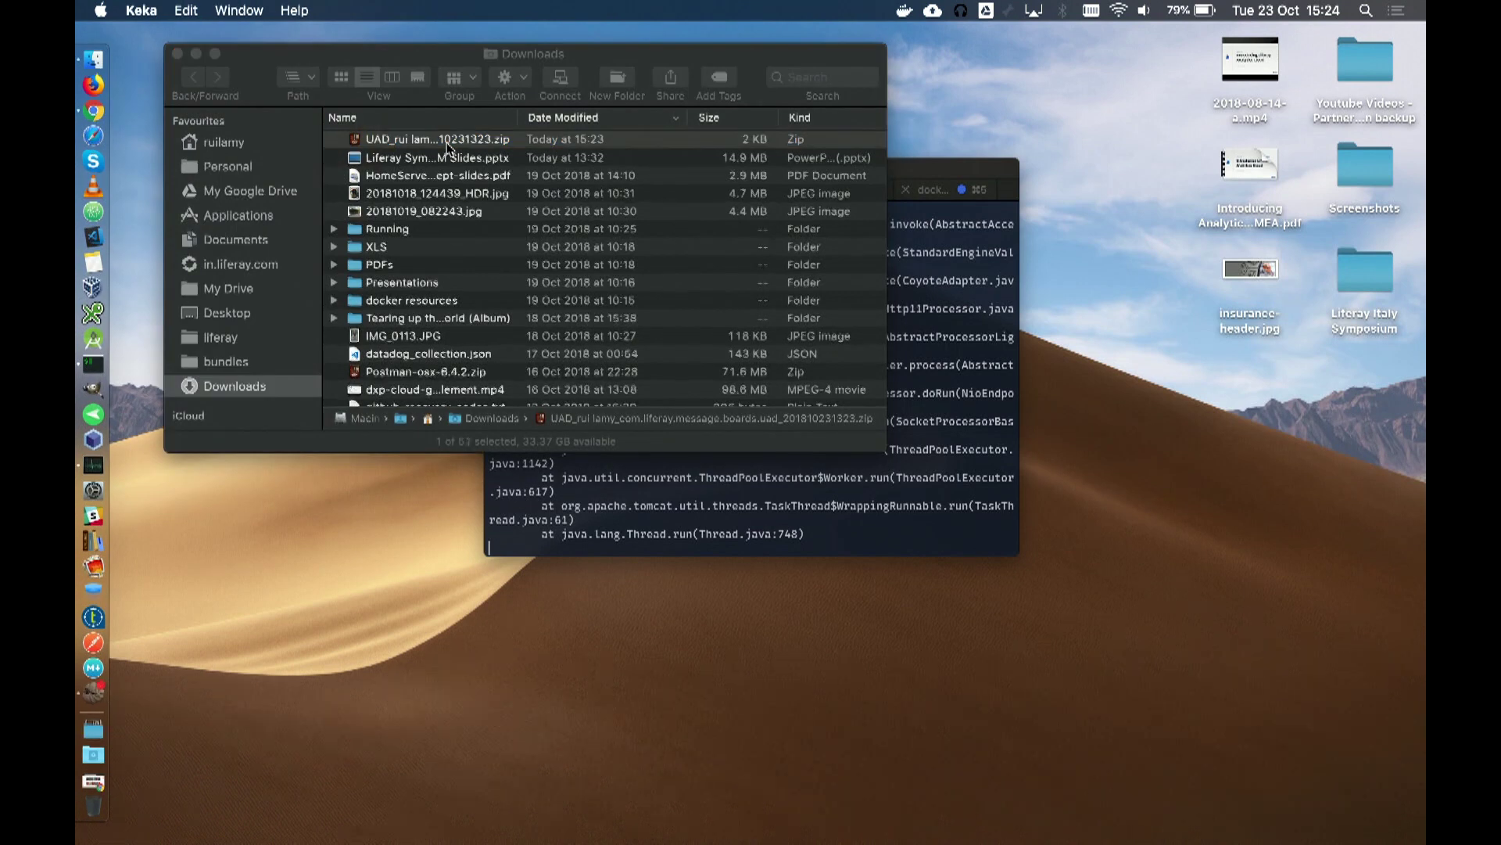
{"action": "double_click", "coordinate": [450, 142]}
{"action": "double_click", "coordinate": [451, 142]}
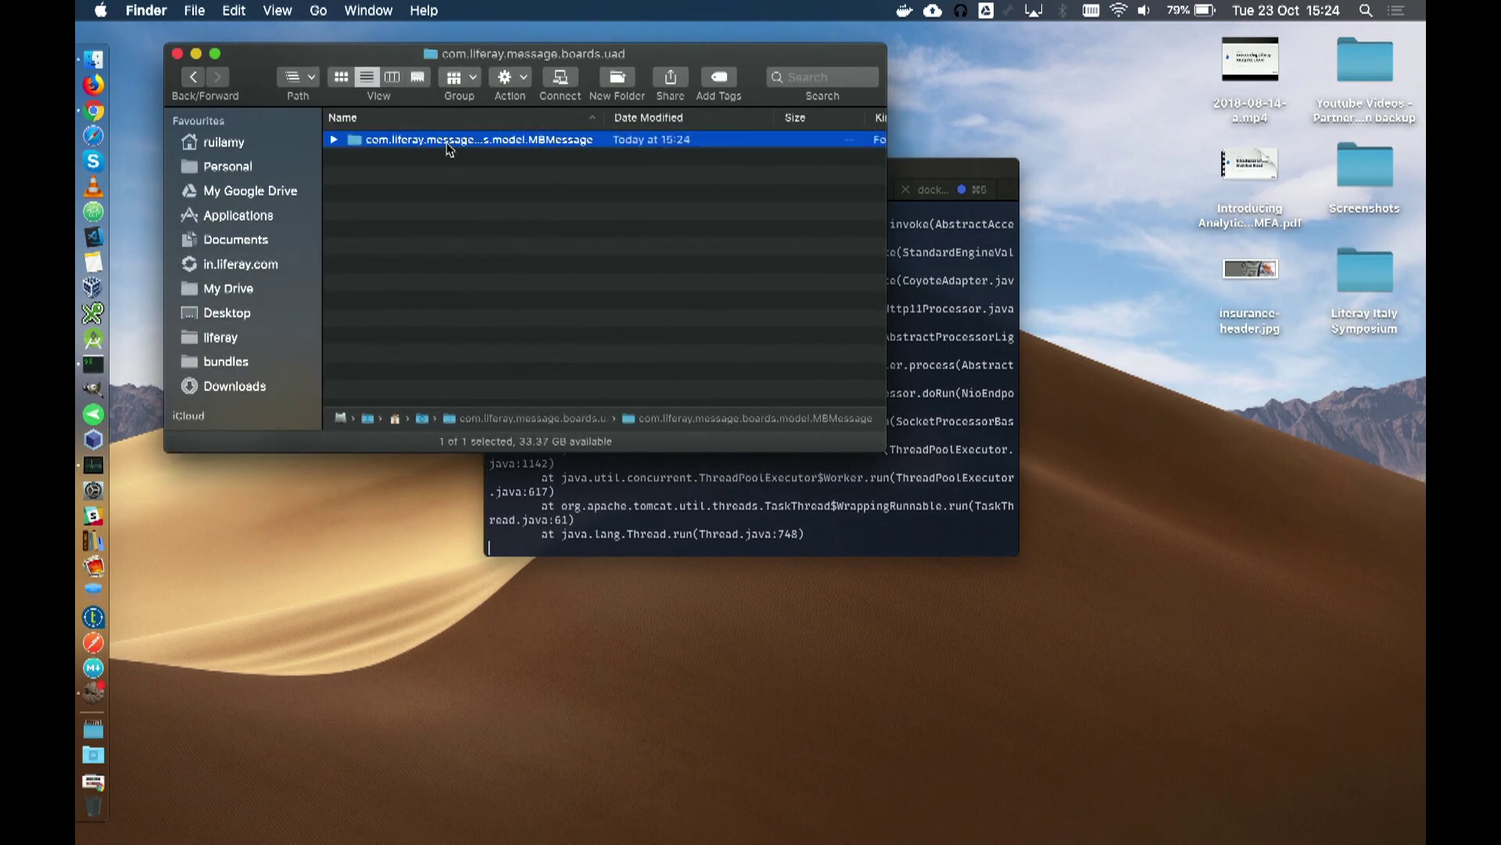
{"action": "left_click", "coordinate": [429, 141]}
{"action": "double_click", "coordinate": [429, 142]}
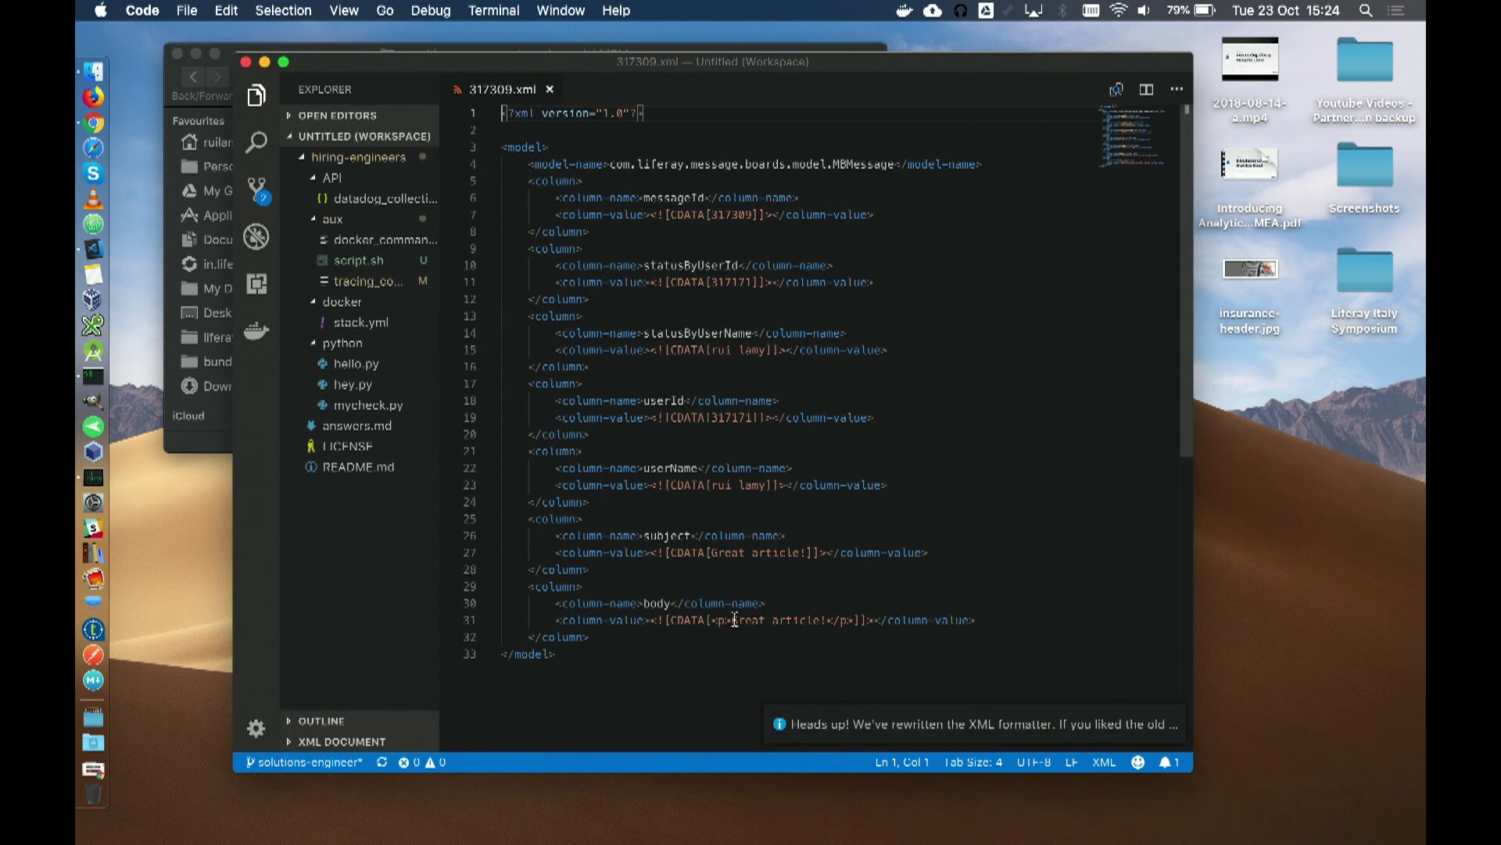
Step: Read the 'dont buy this...' reply in 318539.xml, then return to the Liferay users list
{"action": "left_click", "coordinate": [225, 69]}
{"action": "double_click", "coordinate": [419, 213]}
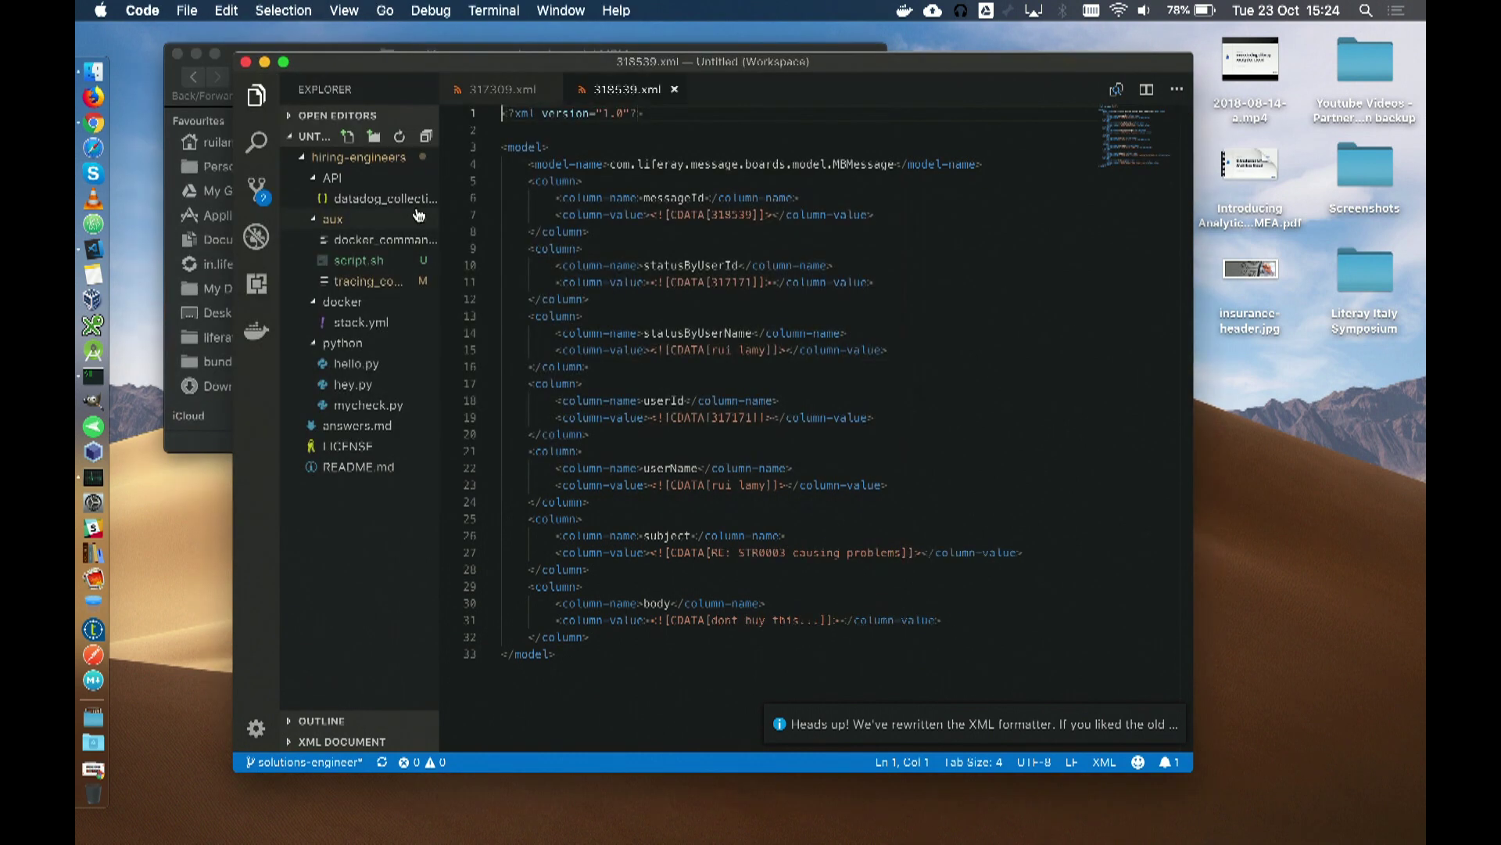
{"action": "double_click", "coordinate": [718, 619]}
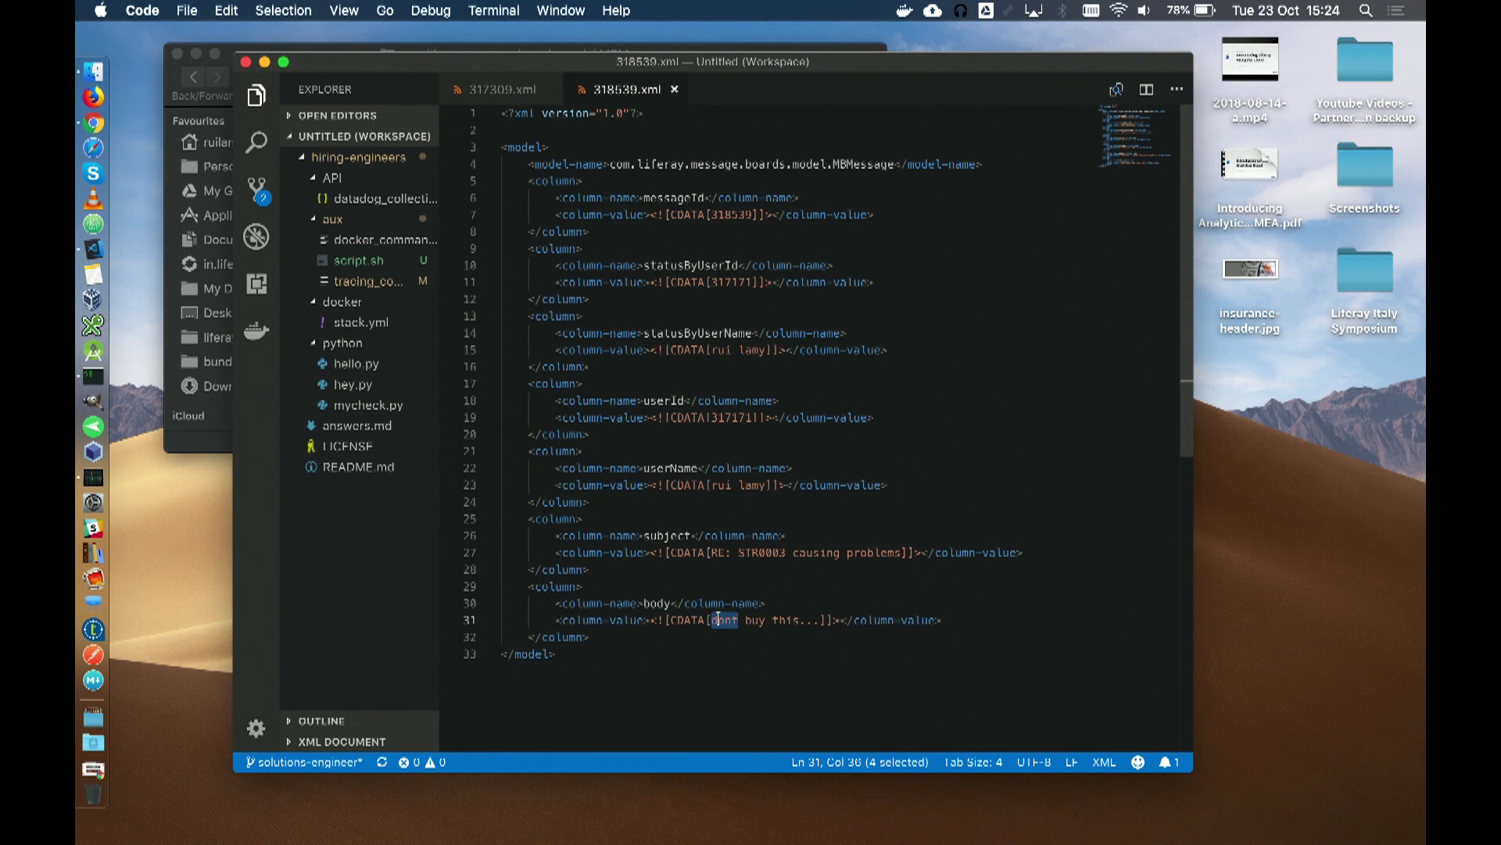
{"action": "key", "text": "ctrl+Right"}
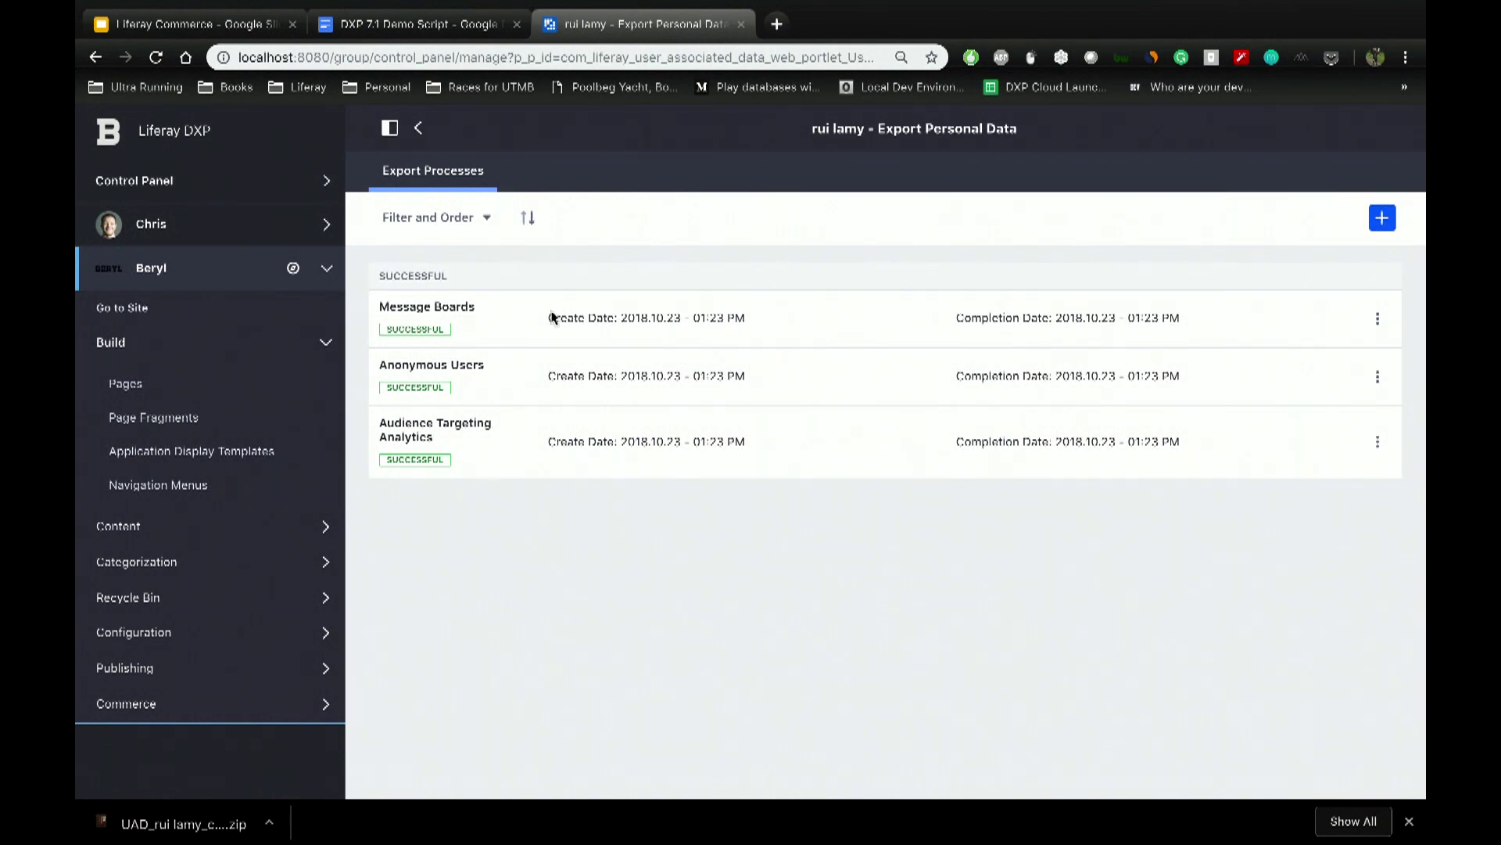
{"action": "left_click", "coordinate": [422, 131]}
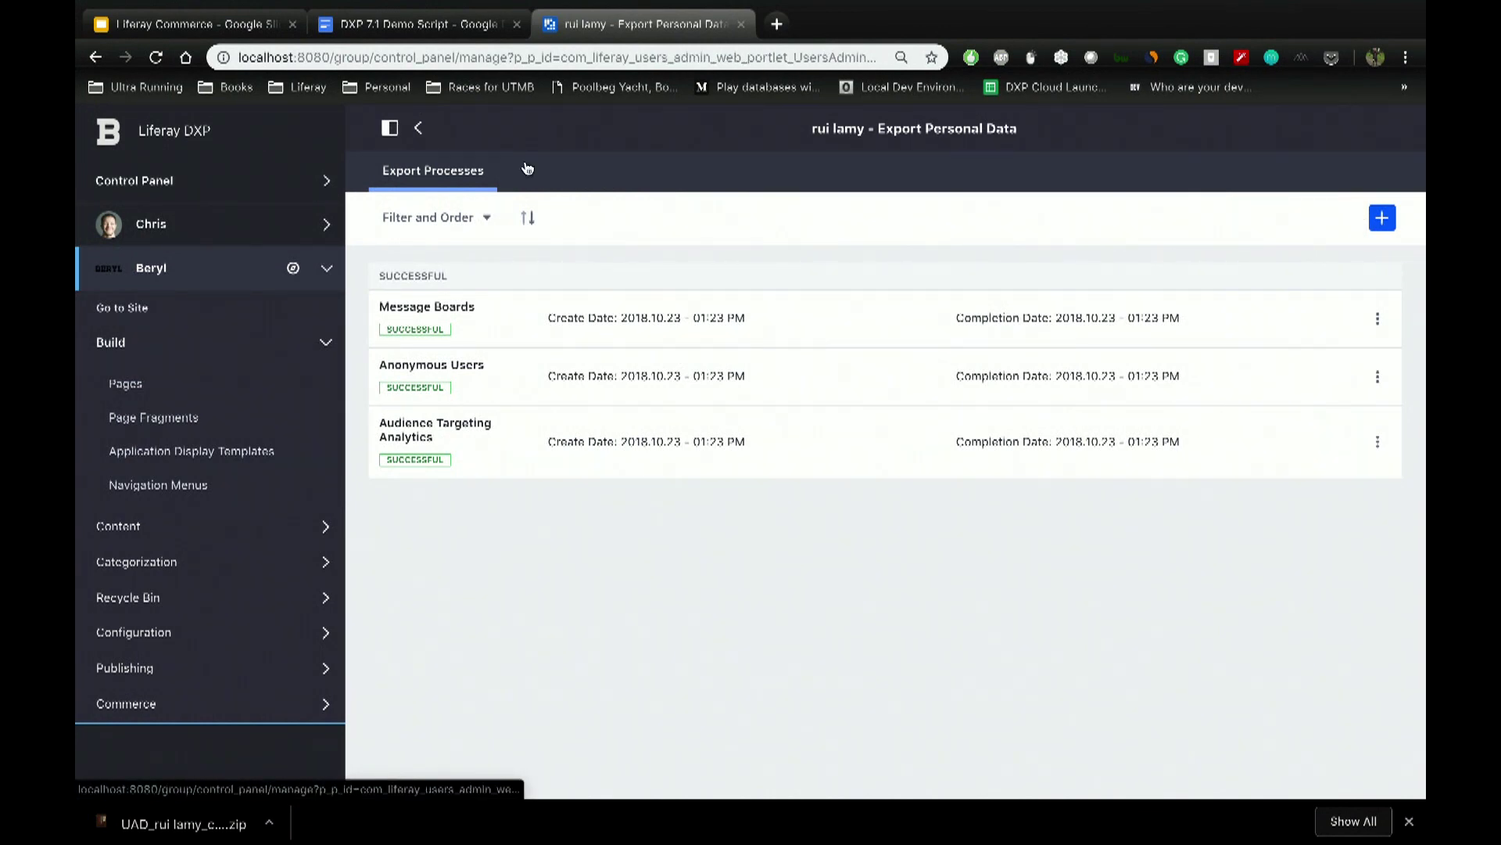
Step: Start the personal data erasure process for the demo user
{"action": "left_click", "coordinate": [1385, 135]}
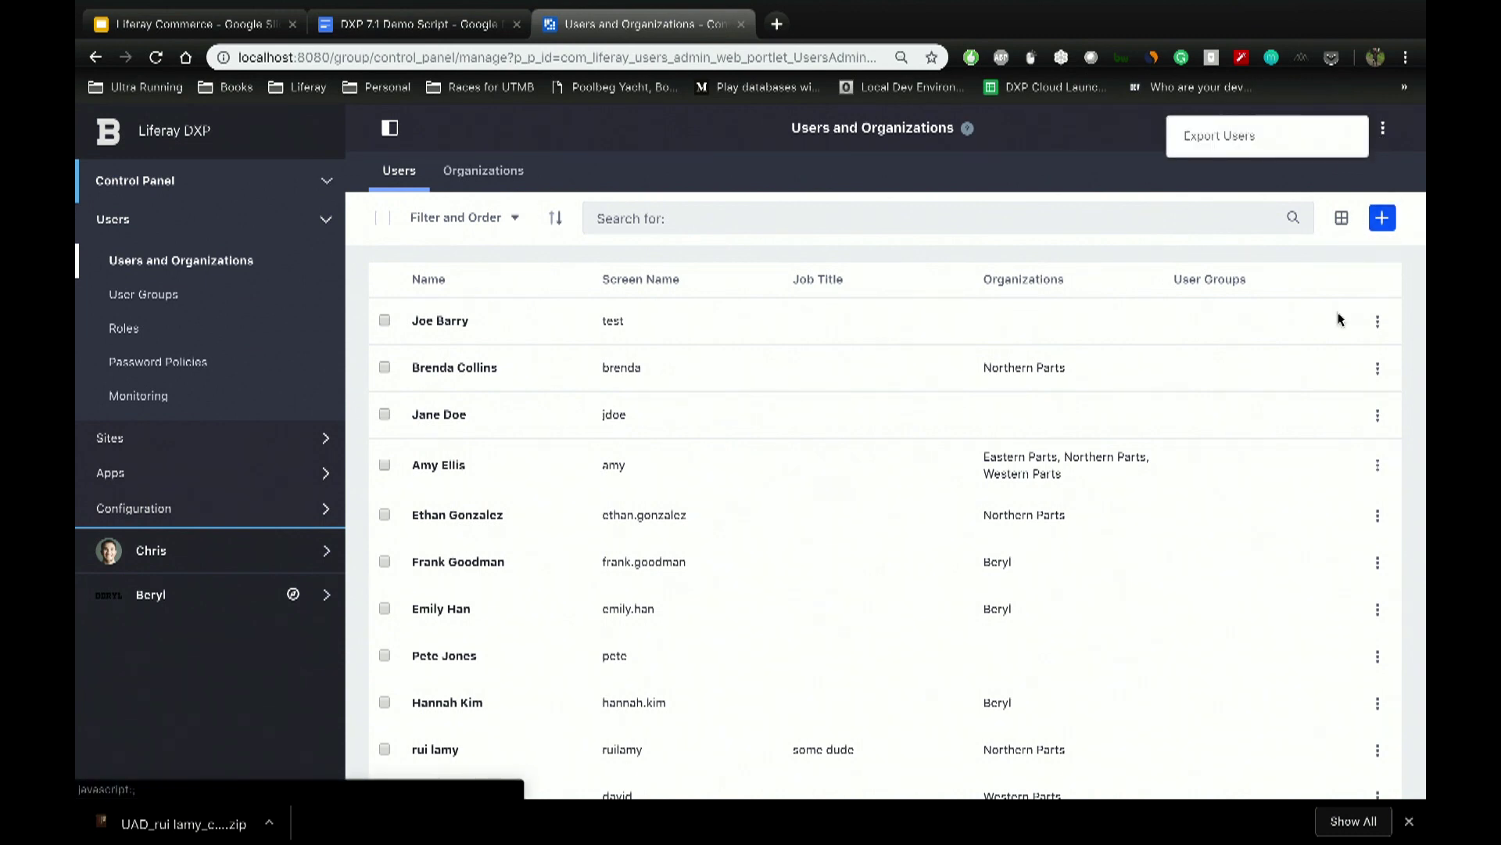
{"action": "left_click", "coordinate": [1380, 754]}
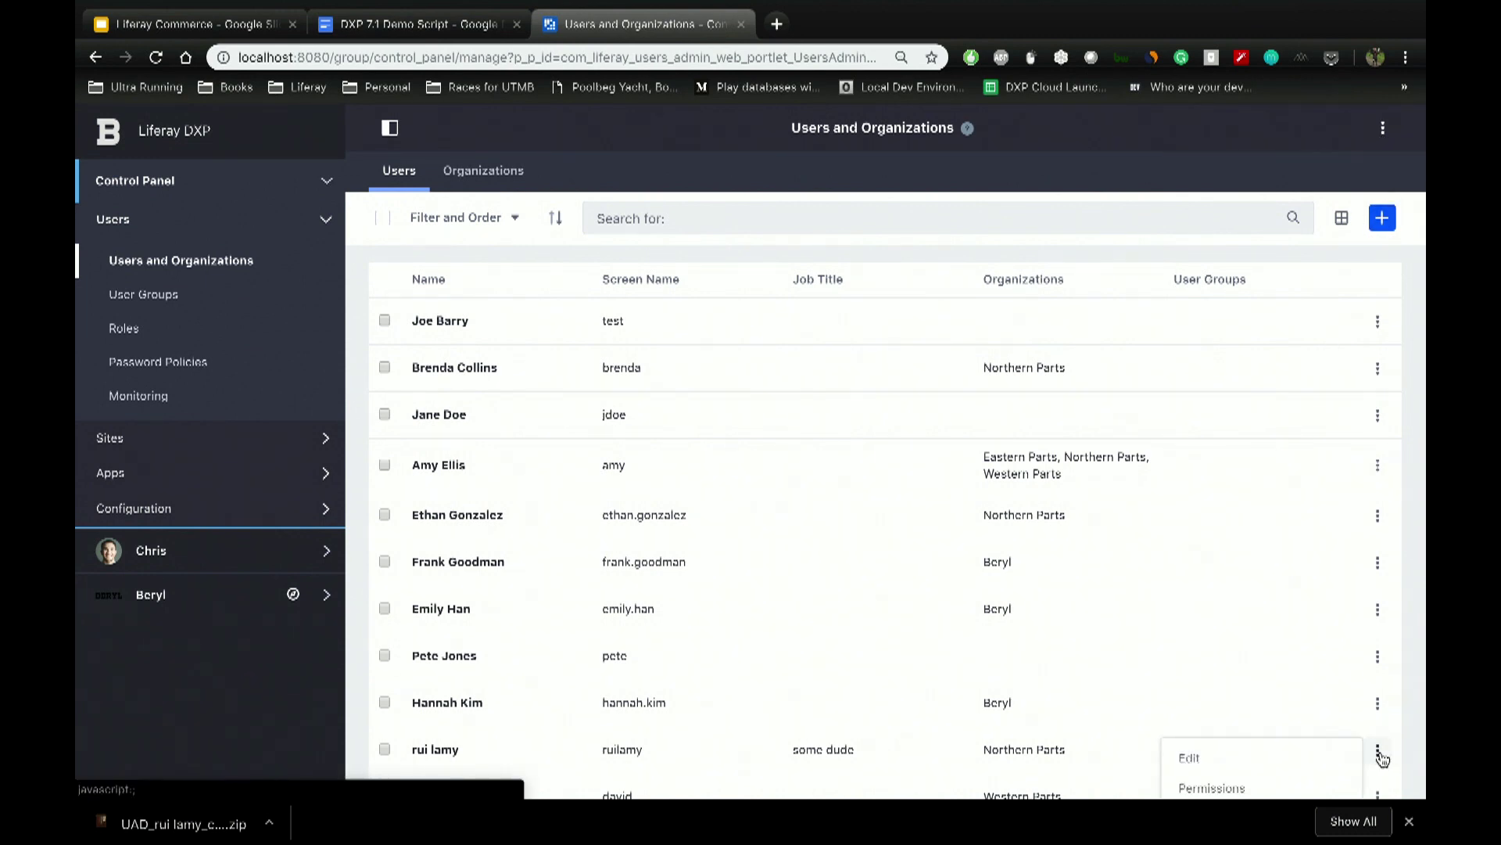
{"action": "scroll", "coordinate": [1380, 754], "scroll_direction": "down", "scroll_amount": 4}
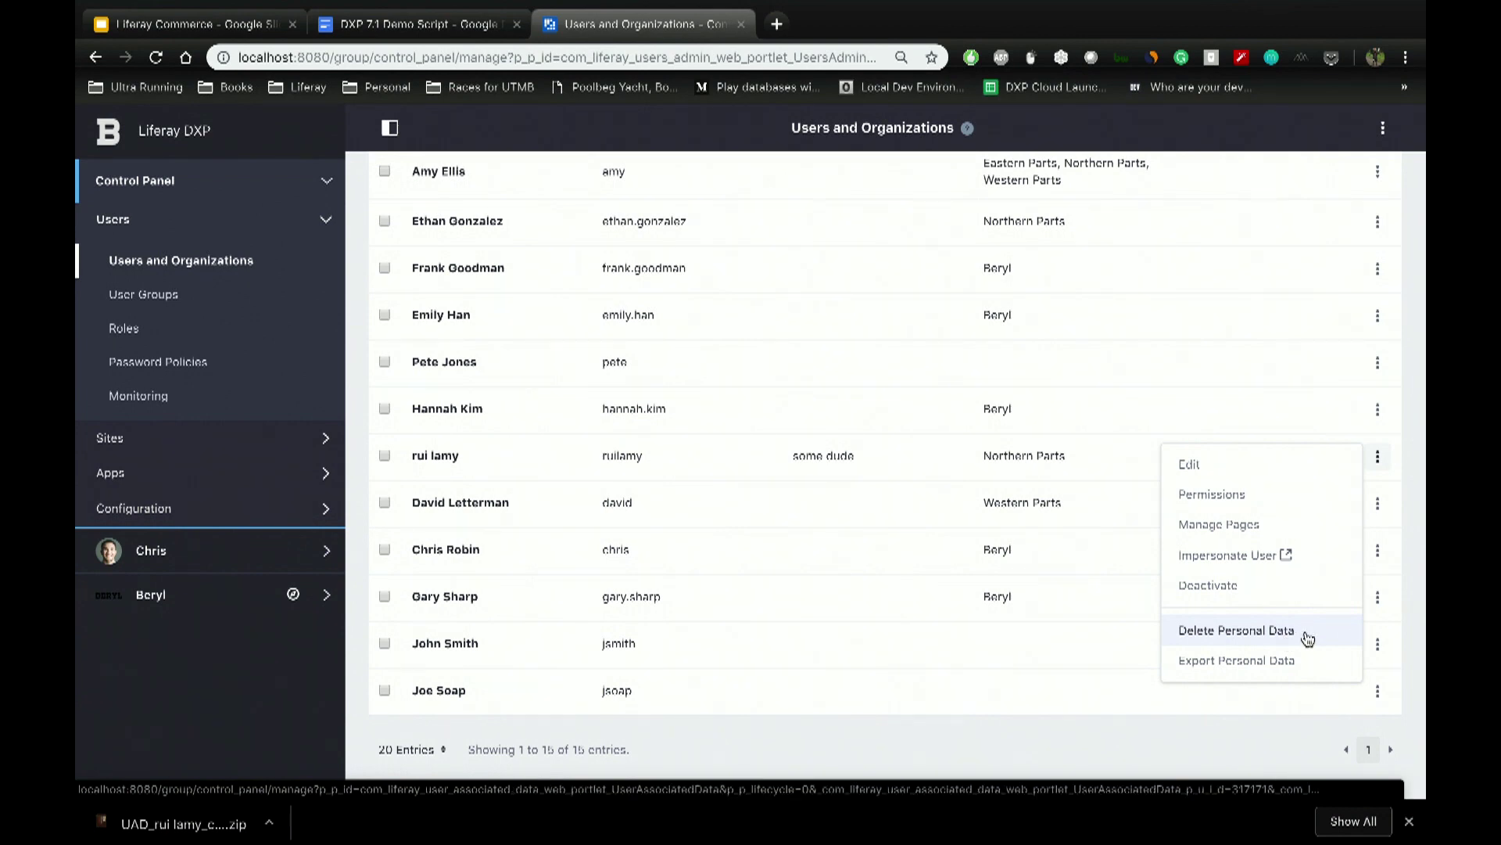
{"action": "left_click", "coordinate": [1309, 638]}
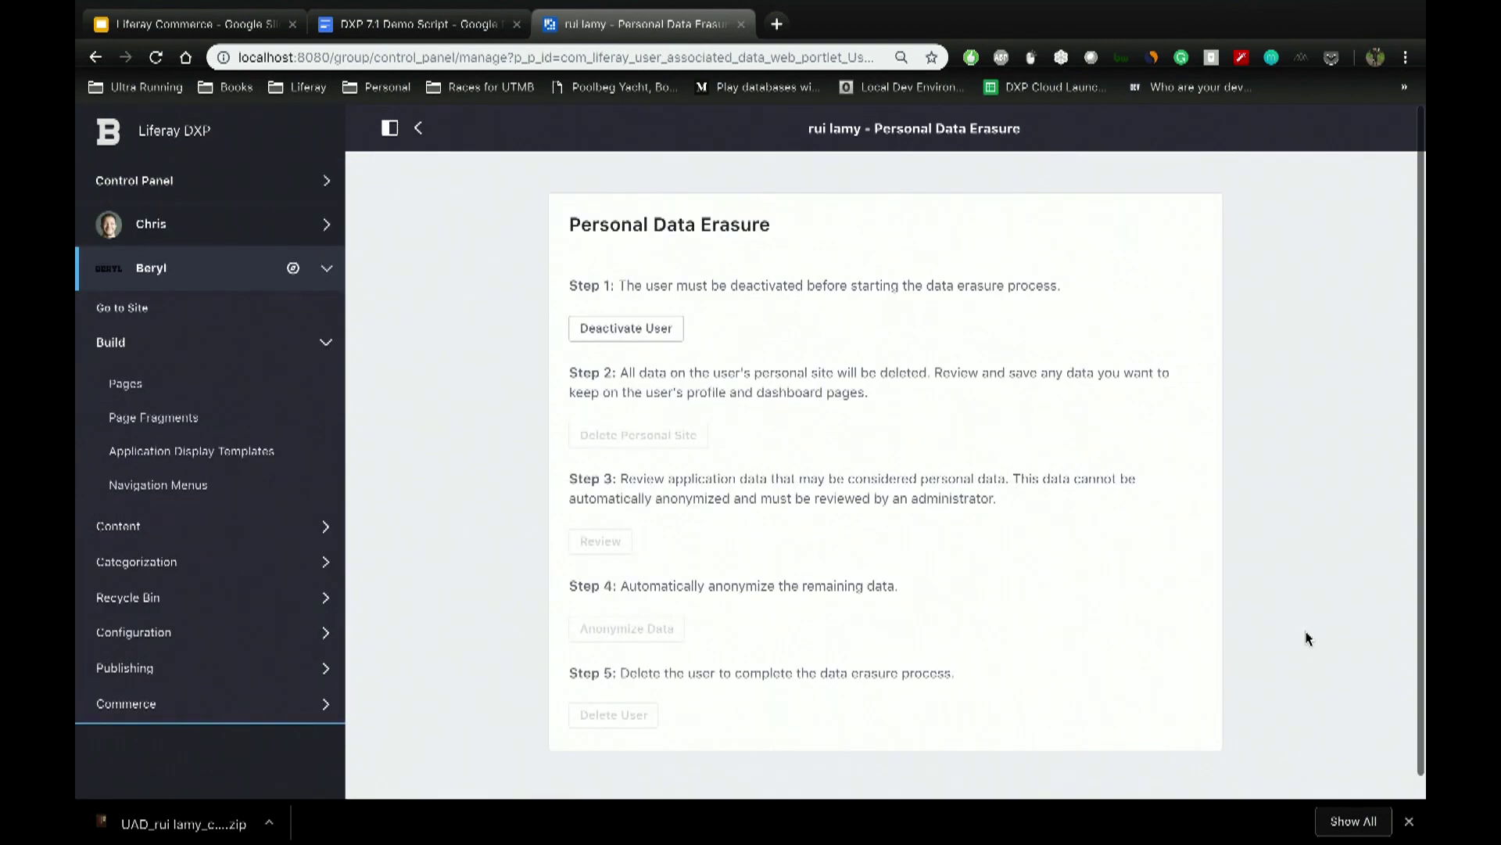
Step: Deactivate the user and delete their personal site, confirming each action
{"action": "left_click", "coordinate": [637, 330]}
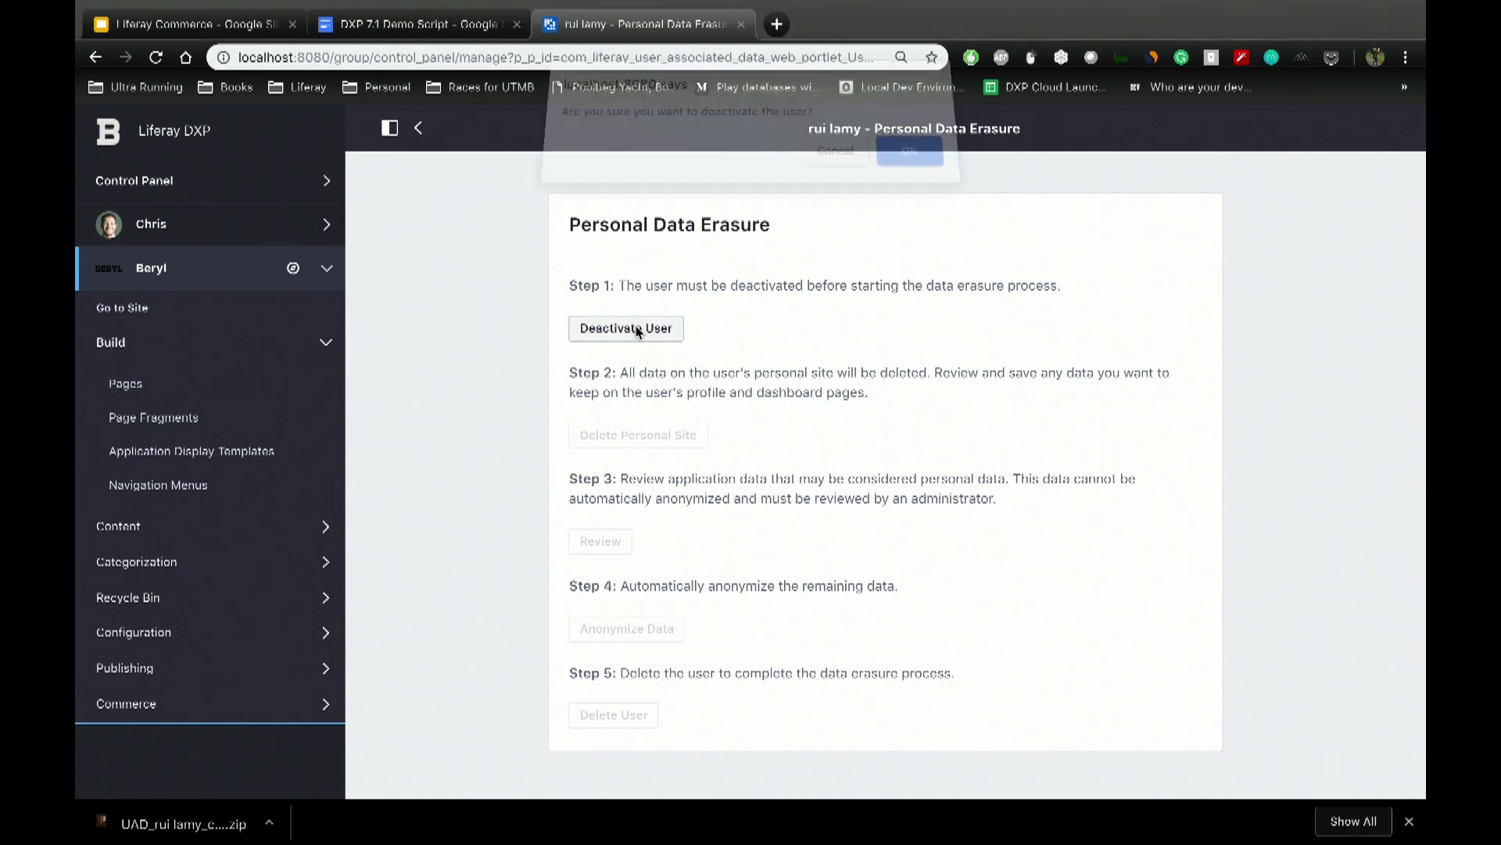
{"action": "left_click", "coordinate": [927, 164]}
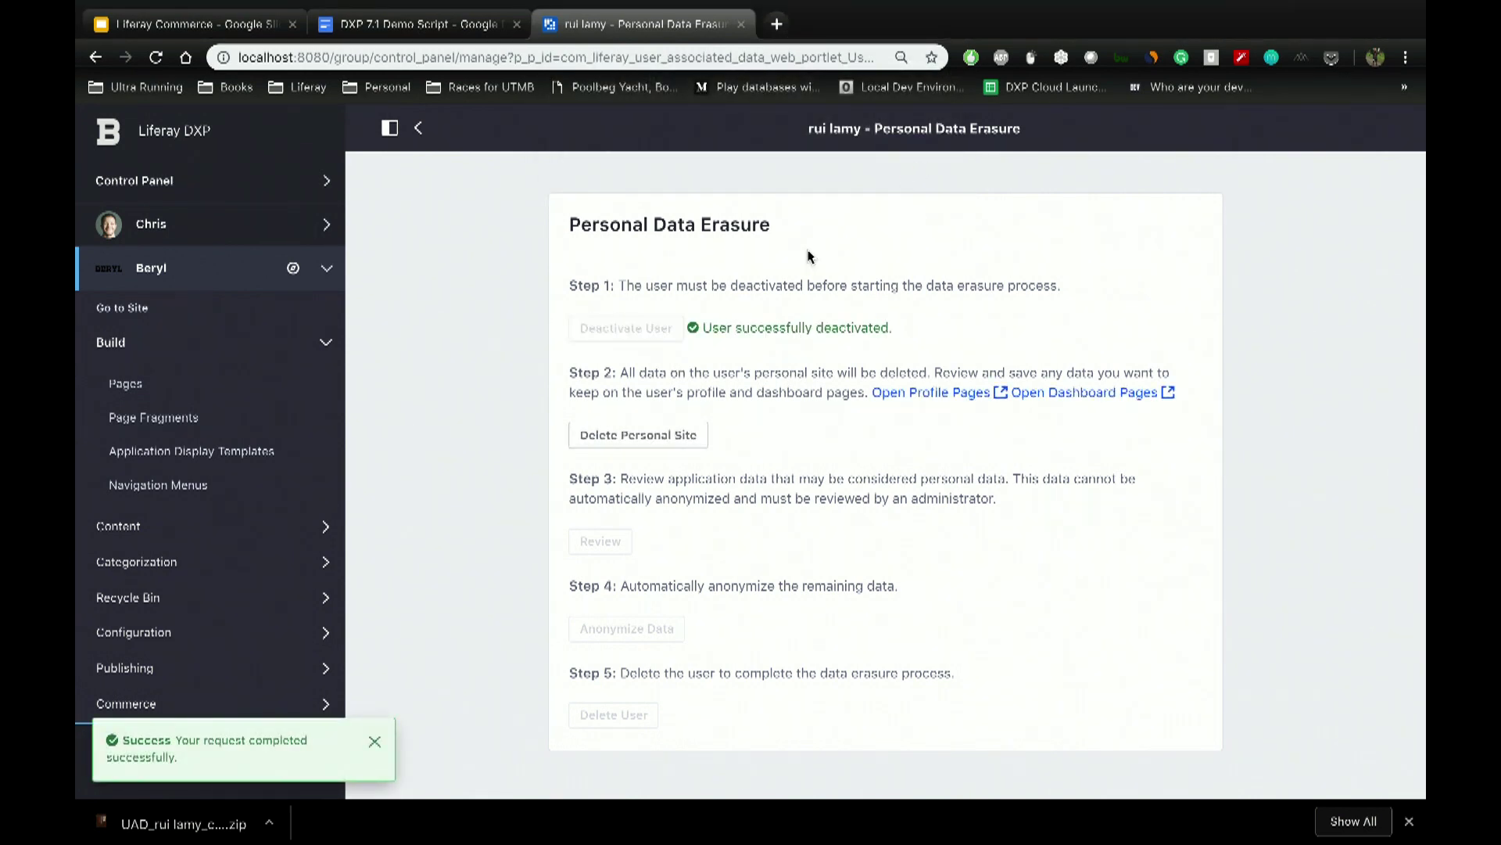
{"action": "left_click", "coordinate": [657, 435]}
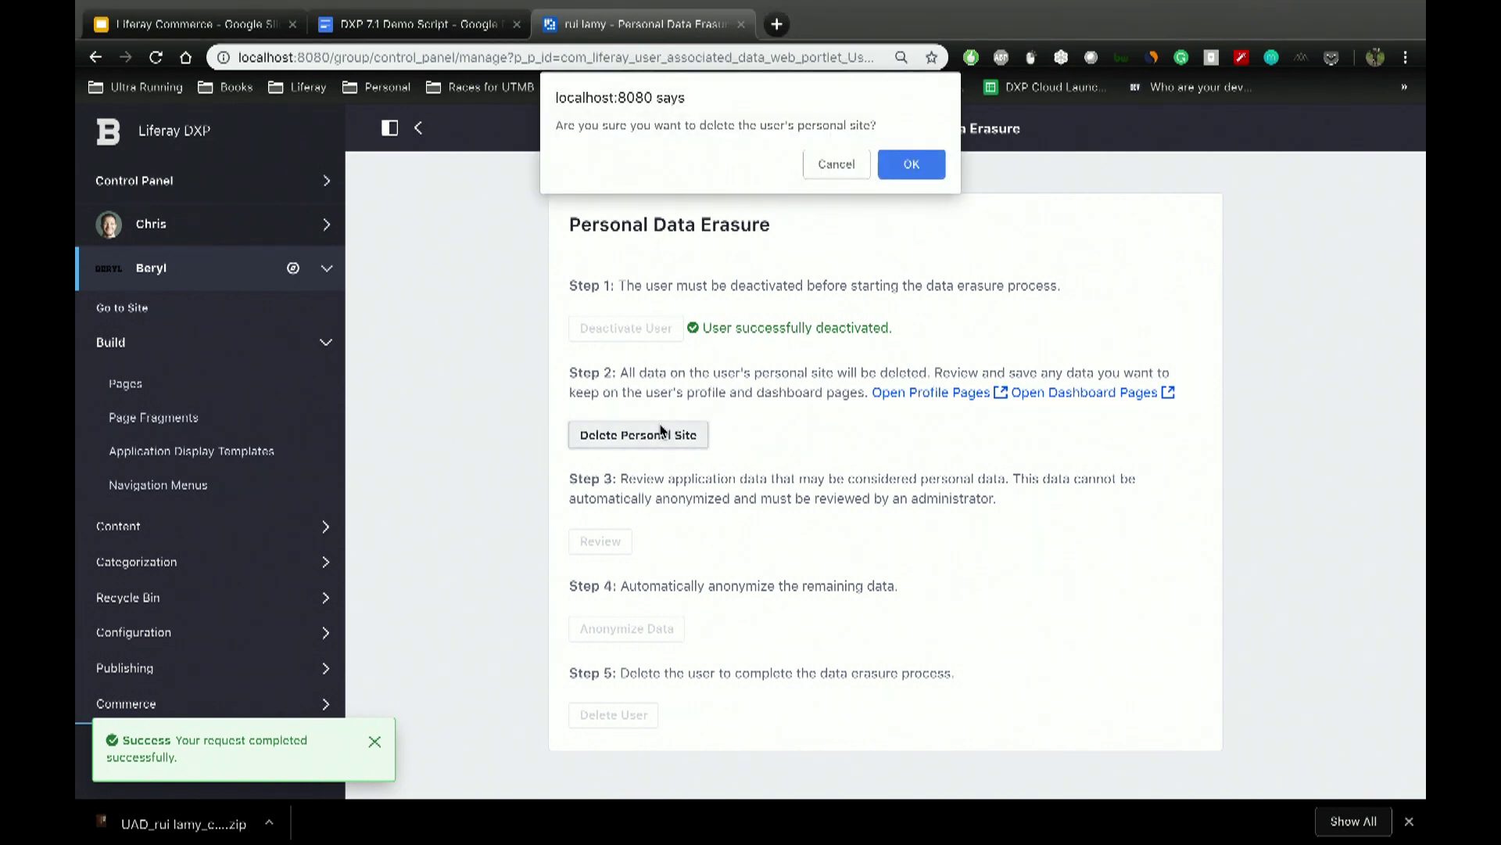
{"action": "left_click", "coordinate": [915, 165]}
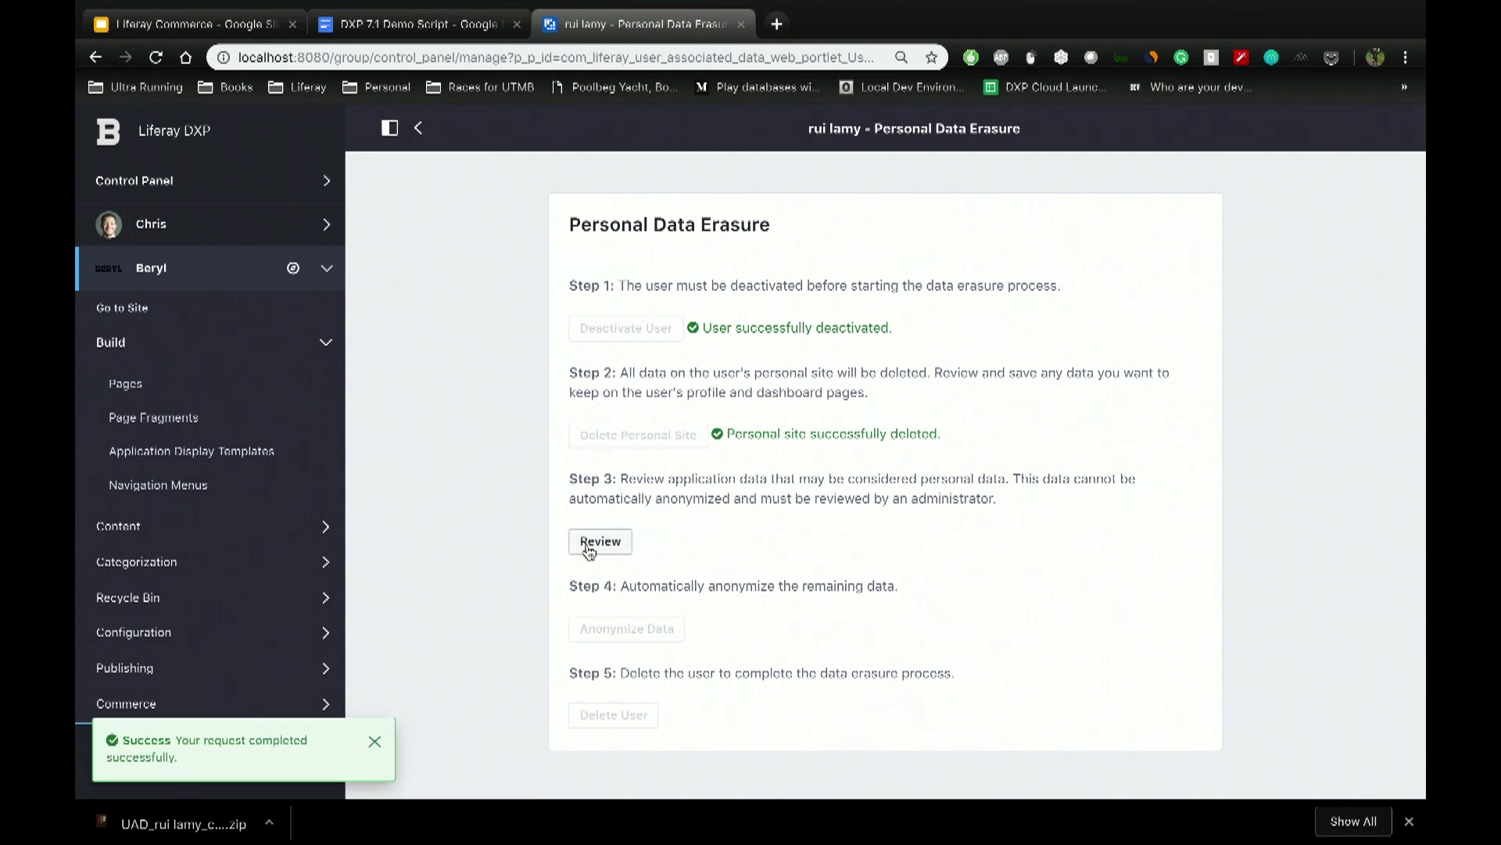
{"action": "left_click", "coordinate": [600, 541]}
Step: Anonymize the user's Message Boards posts and Anonymous Users item
{"action": "scroll", "coordinate": [788, 506], "scroll_direction": "down", "scroll_amount": 2}
{"action": "scroll", "coordinate": [788, 507], "scroll_direction": "down", "scroll_amount": 1}
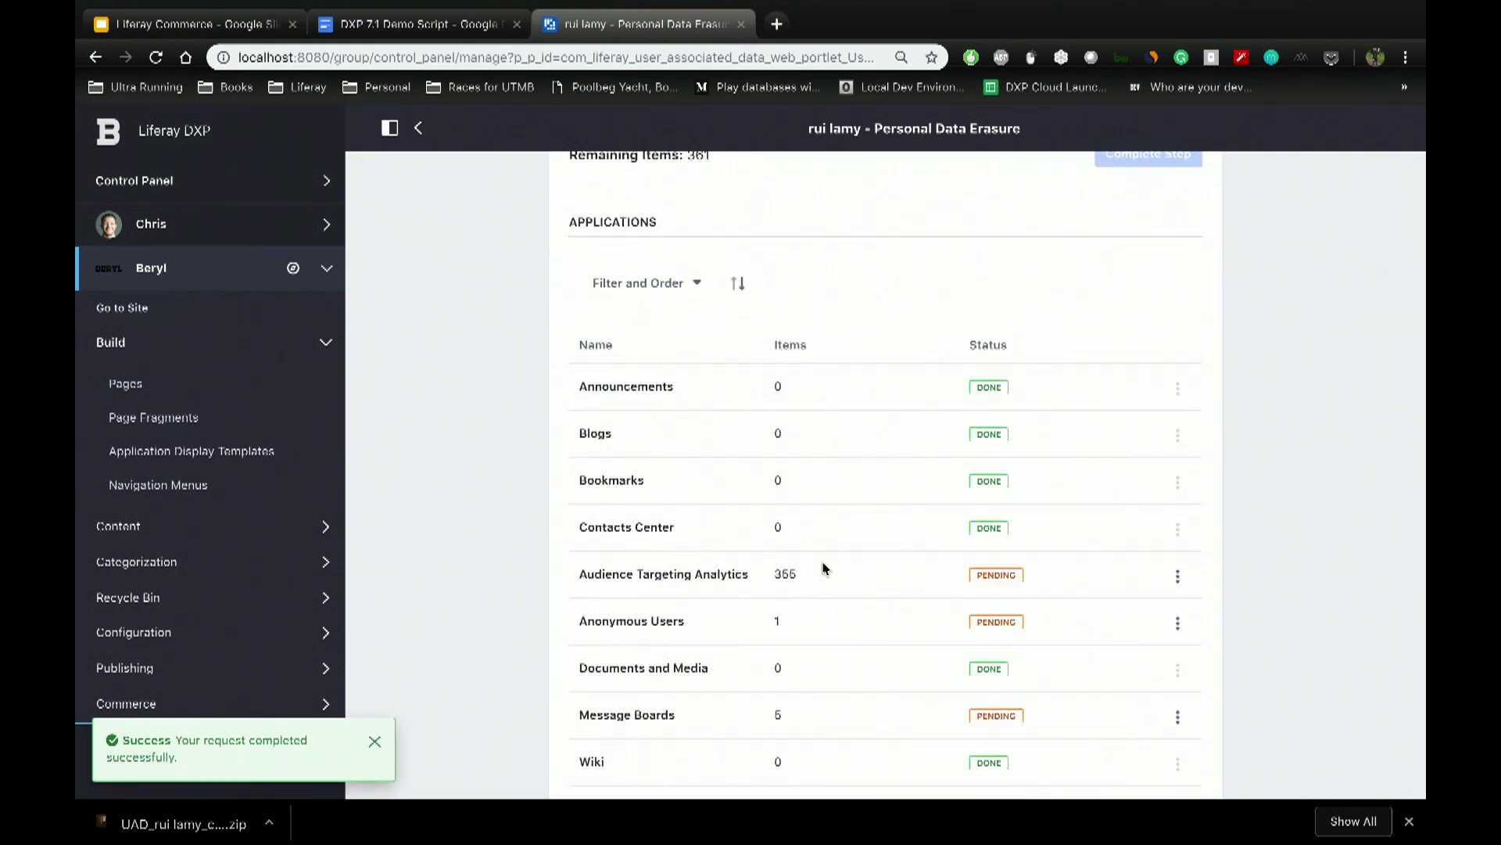
{"action": "scroll", "coordinate": [829, 571], "scroll_direction": "down", "scroll_amount": 1}
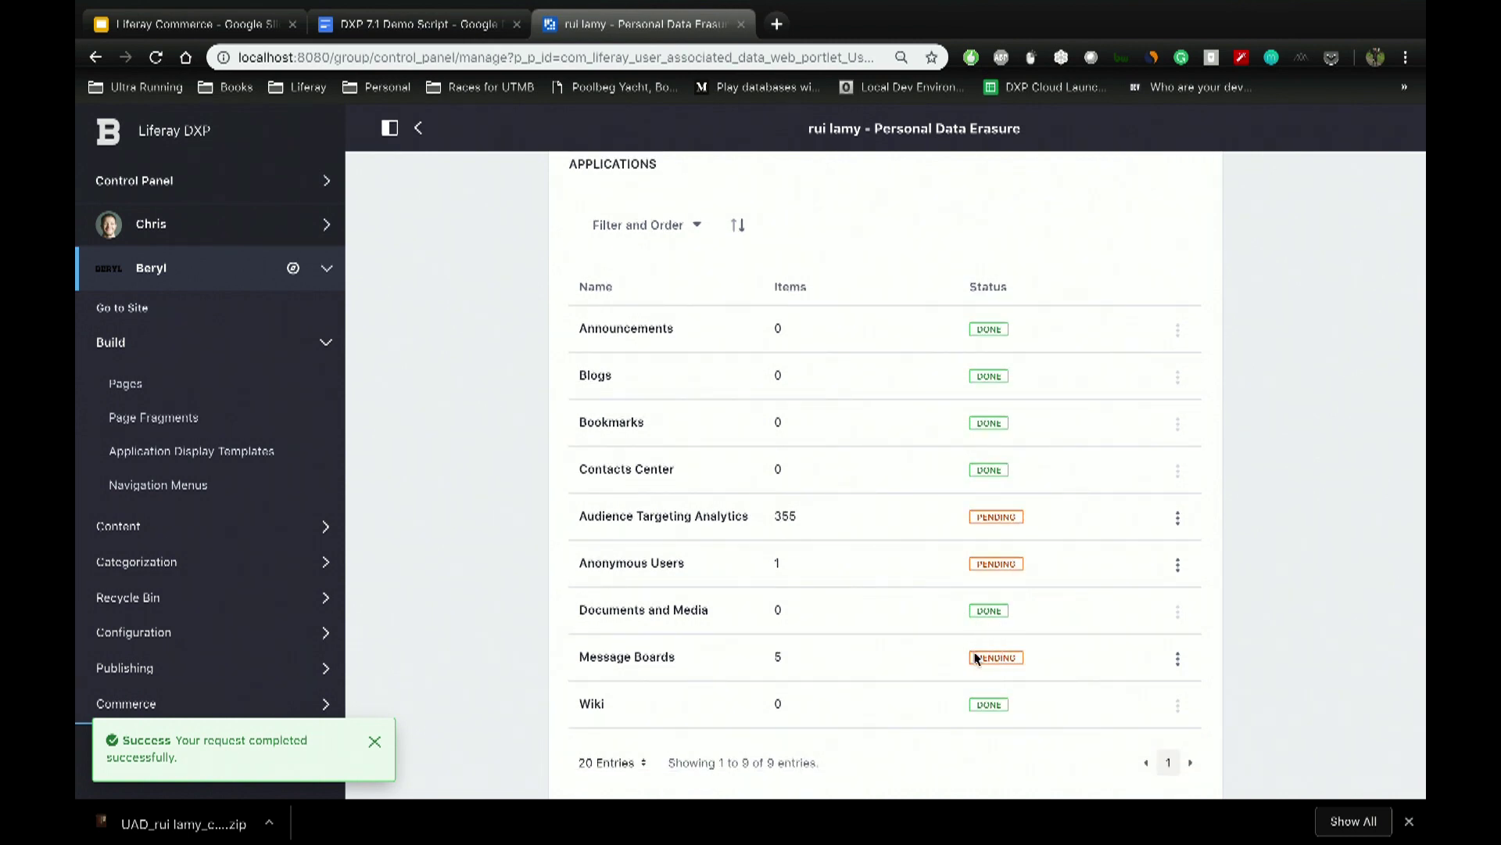
{"action": "left_click", "coordinate": [1178, 661]}
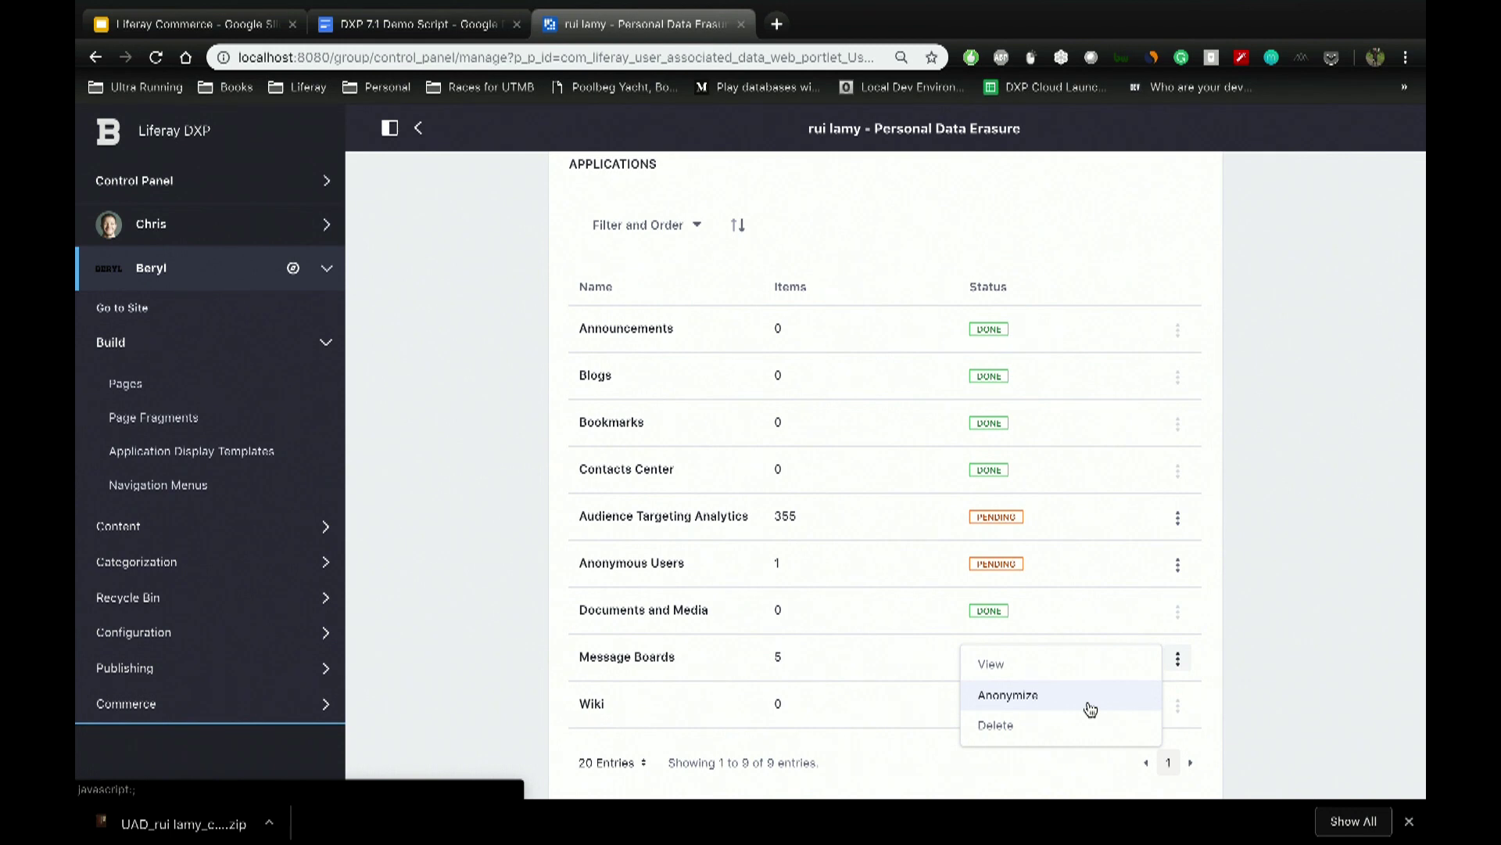
{"action": "left_click", "coordinate": [1090, 707]}
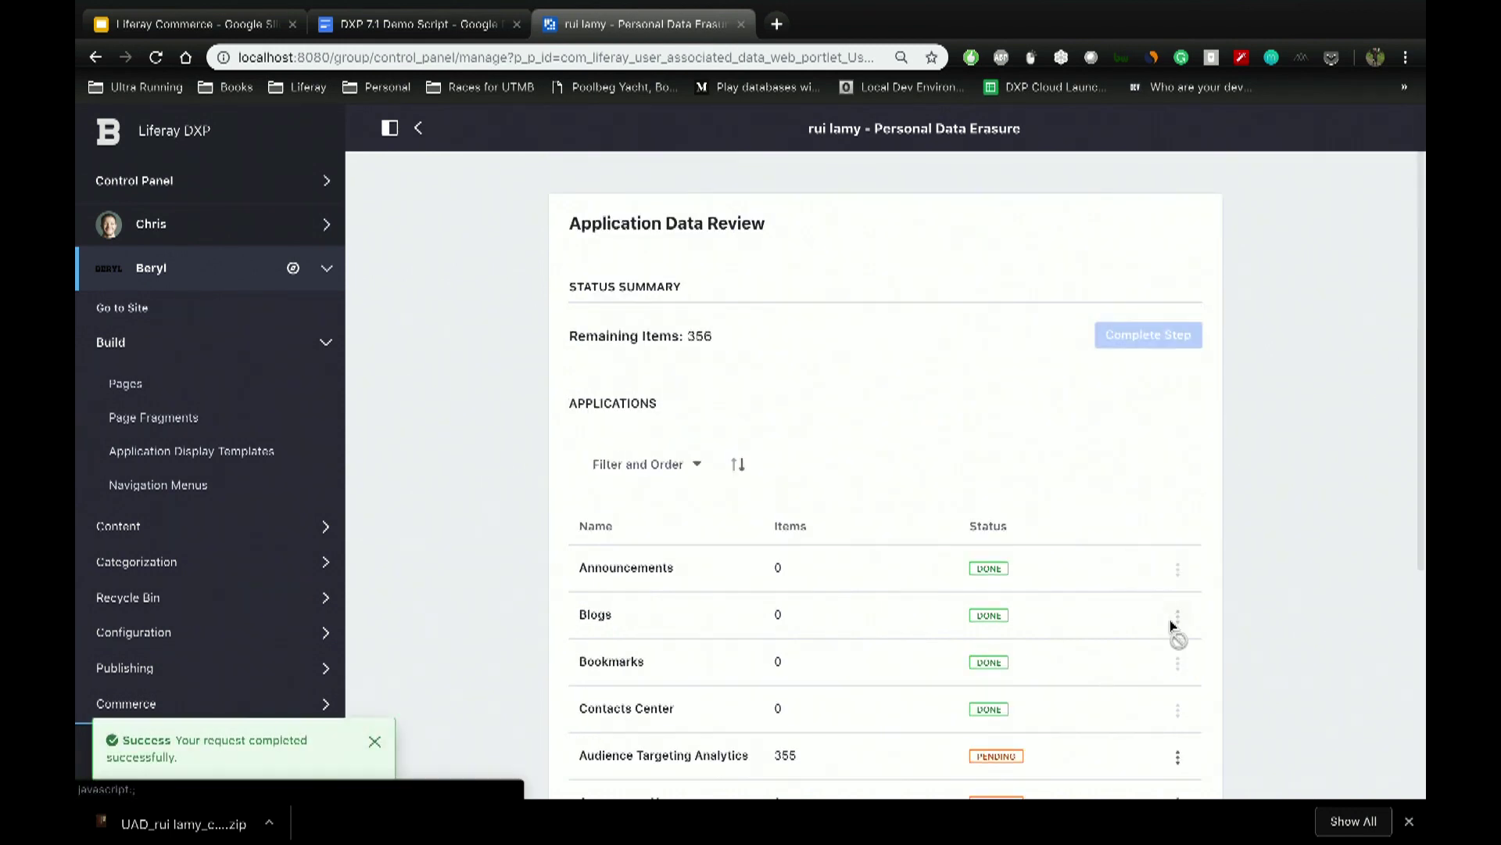
{"action": "scroll", "coordinate": [1170, 618], "scroll_direction": "down", "scroll_amount": 4}
{"action": "left_click", "coordinate": [1178, 463]}
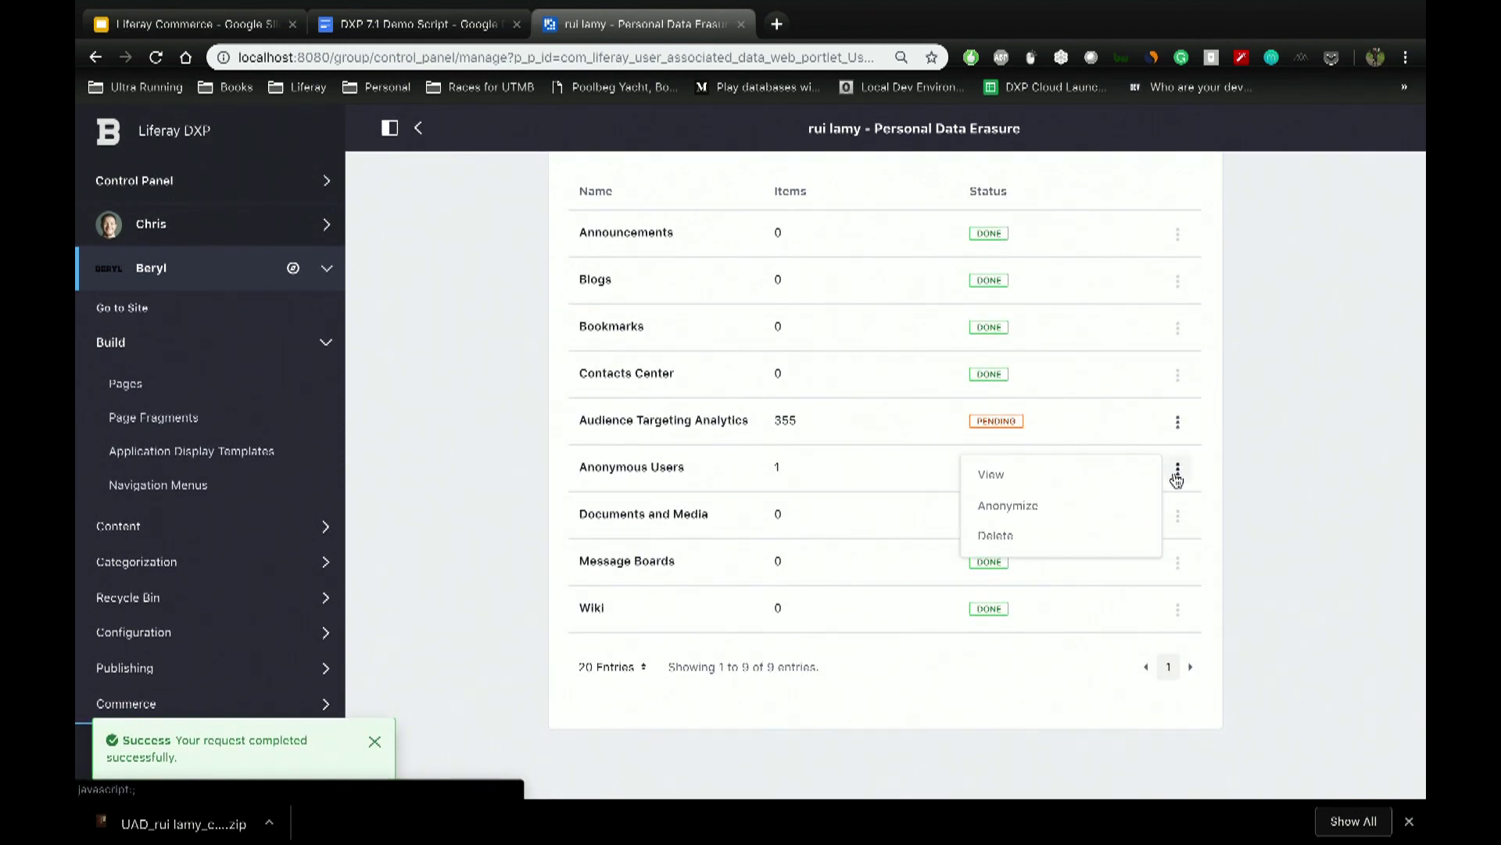
{"action": "left_click", "coordinate": [1129, 509]}
Step: Anonymize the Audience Targeting Analytics data and complete the review step
{"action": "scroll", "coordinate": [1172, 573], "scroll_direction": "down", "scroll_amount": 2}
{"action": "left_click", "coordinate": [1177, 580]}
{"action": "left_click", "coordinate": [1090, 613]}
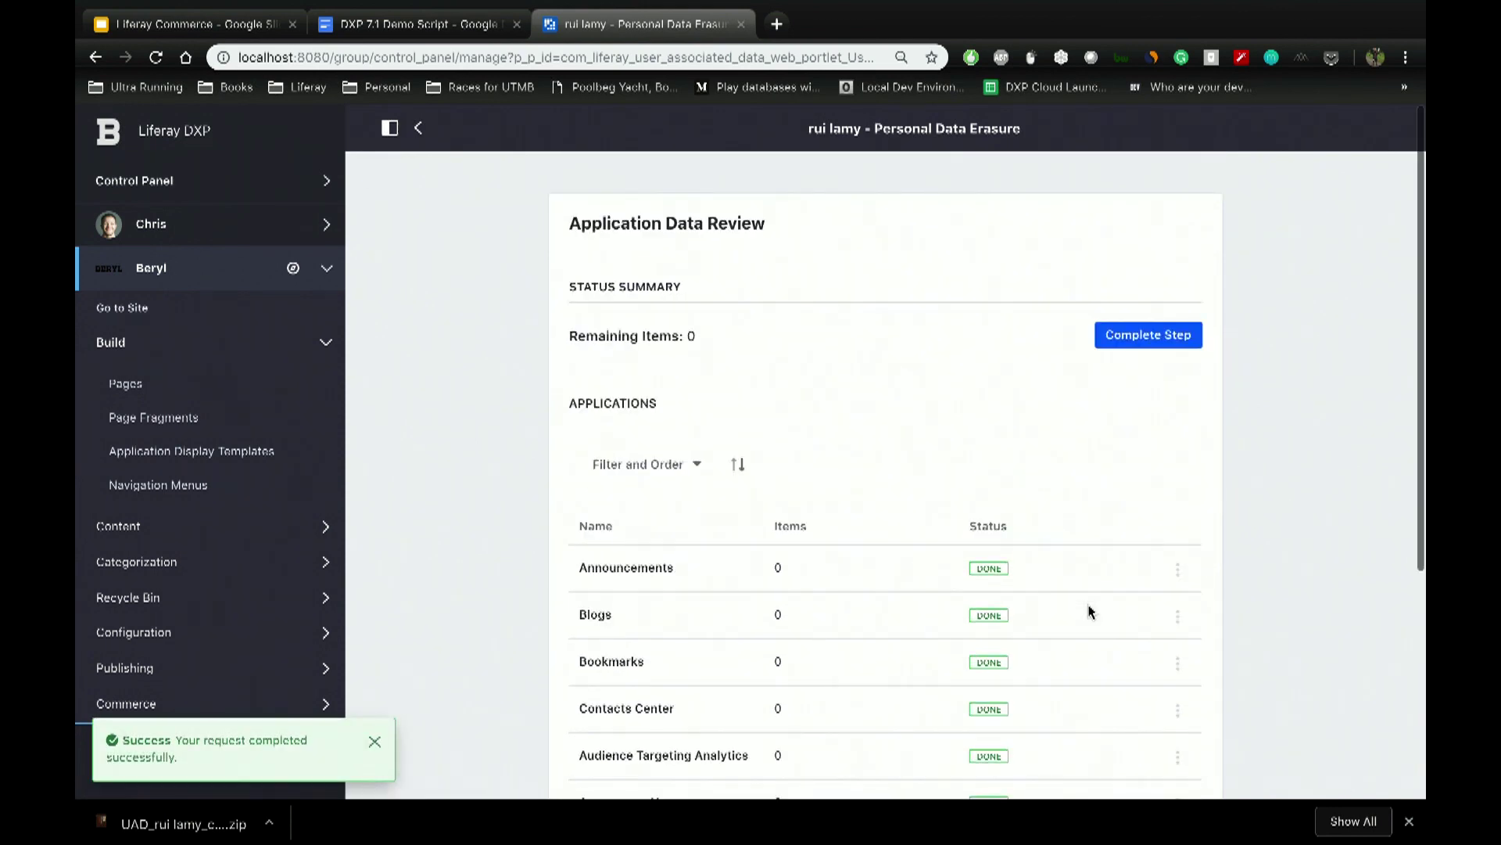
{"action": "left_click", "coordinate": [1159, 335]}
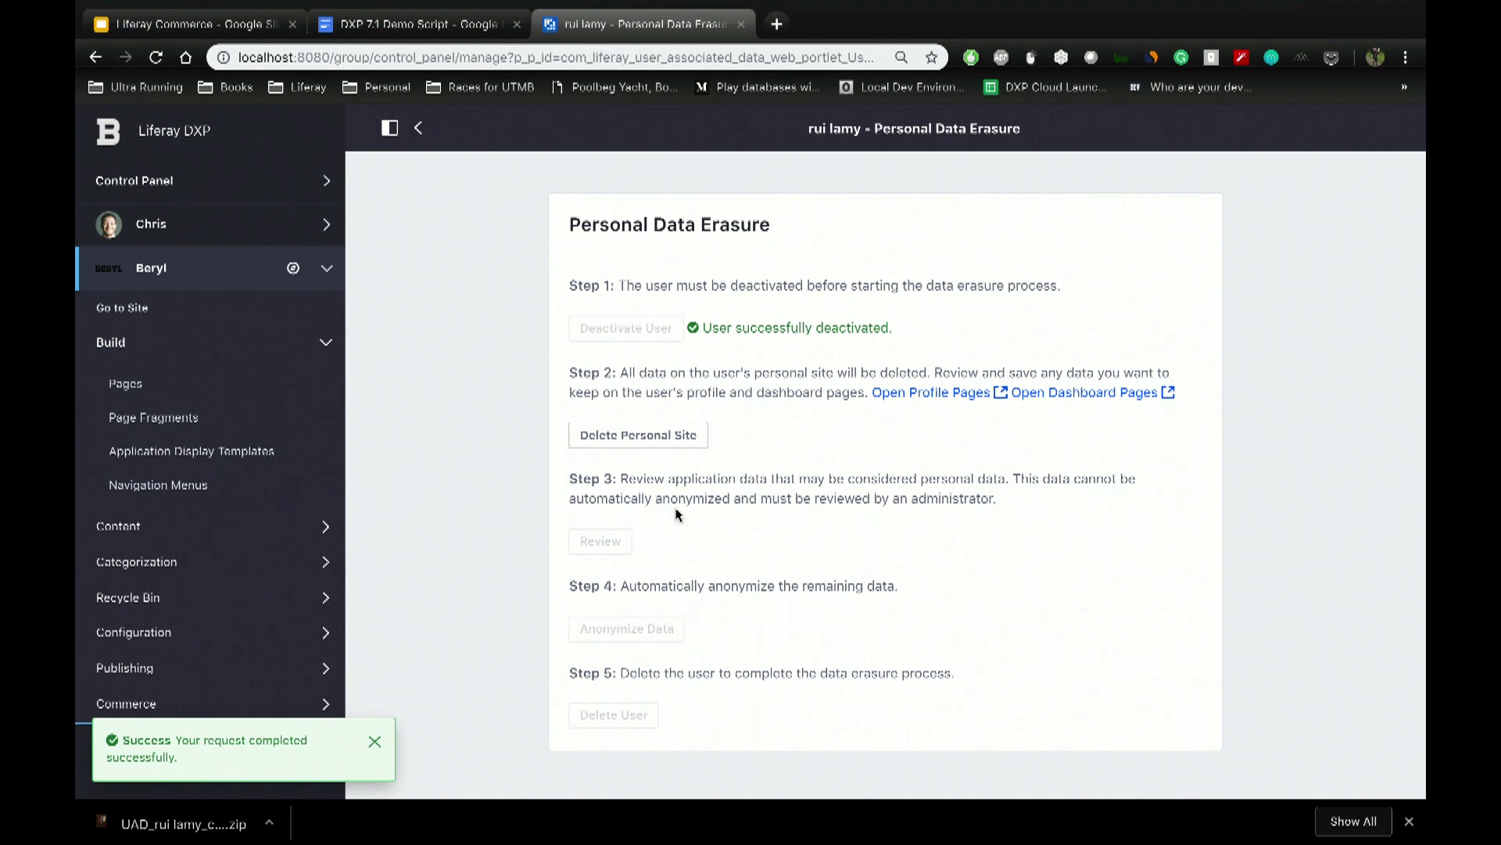
Step: Delete the personal site again, re-review, and anonymize the remaining Anonymous Users item
{"action": "left_click", "coordinate": [669, 441]}
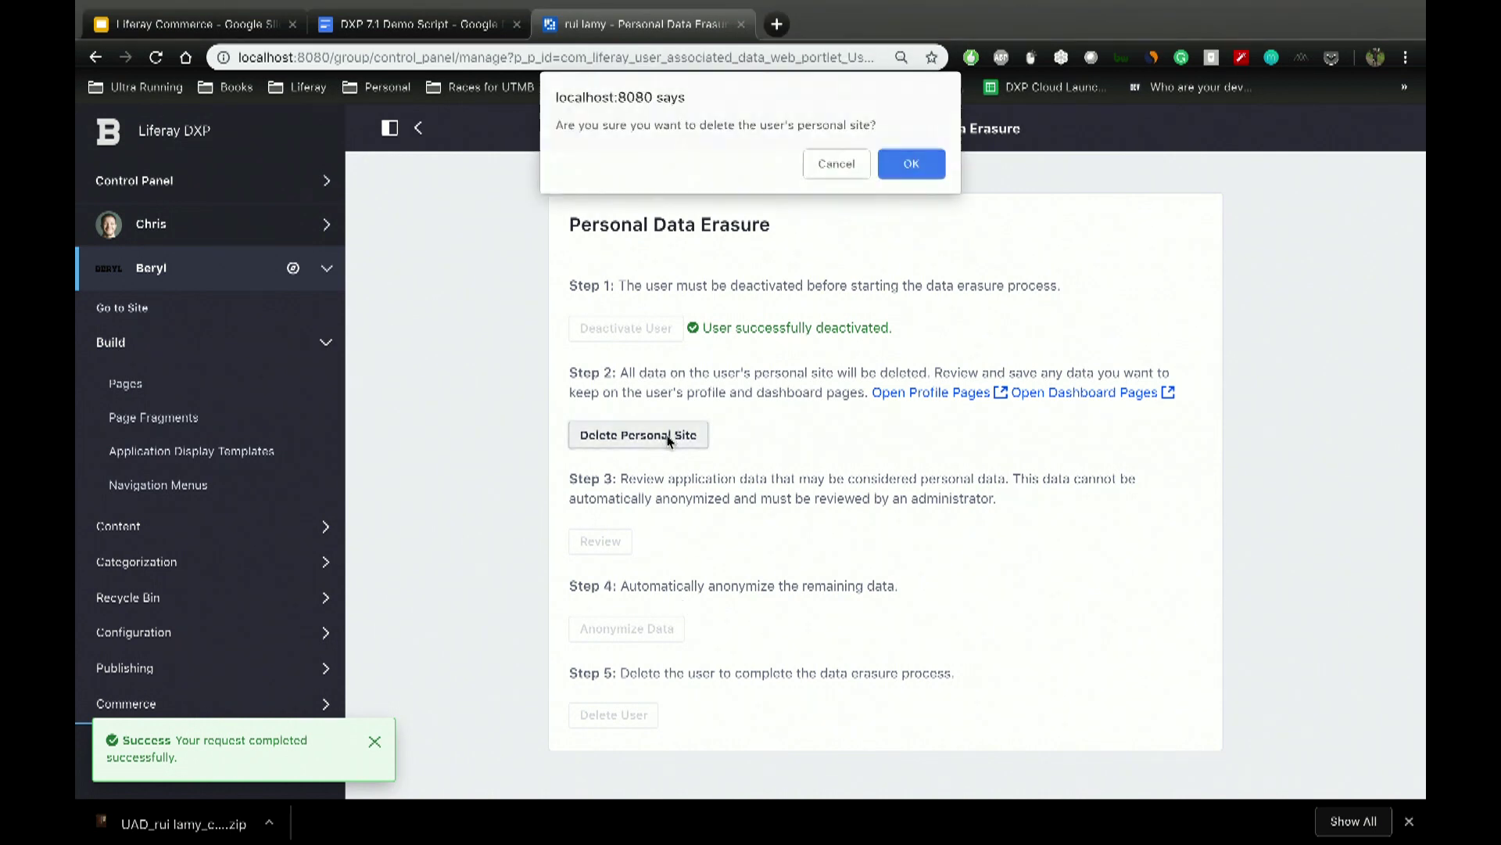
{"action": "left_click", "coordinate": [905, 161]}
{"action": "left_click", "coordinate": [607, 542]}
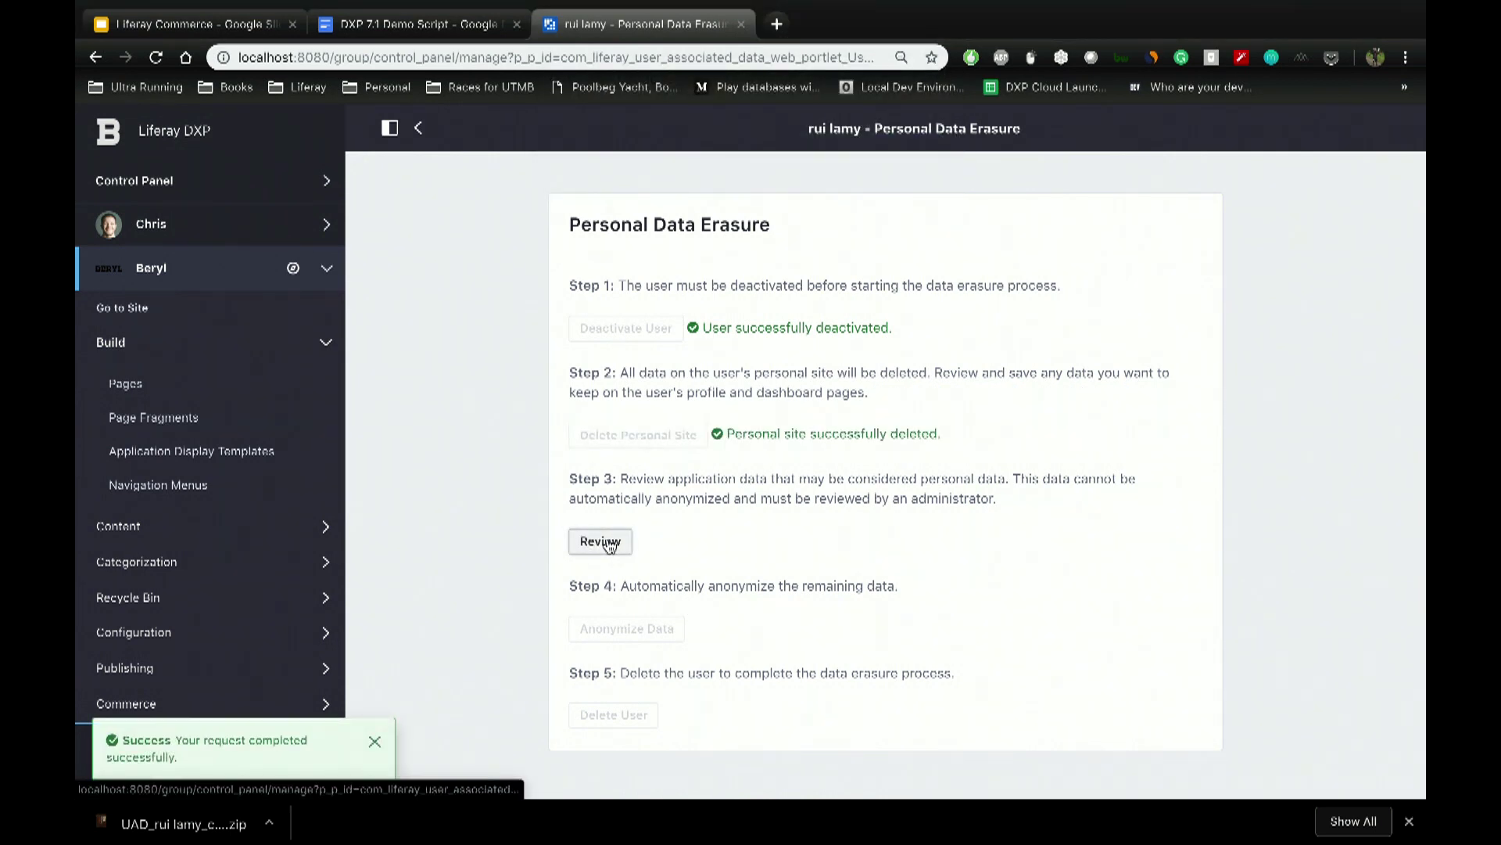
{"action": "scroll", "coordinate": [1073, 516], "scroll_direction": "down", "scroll_amount": 4}
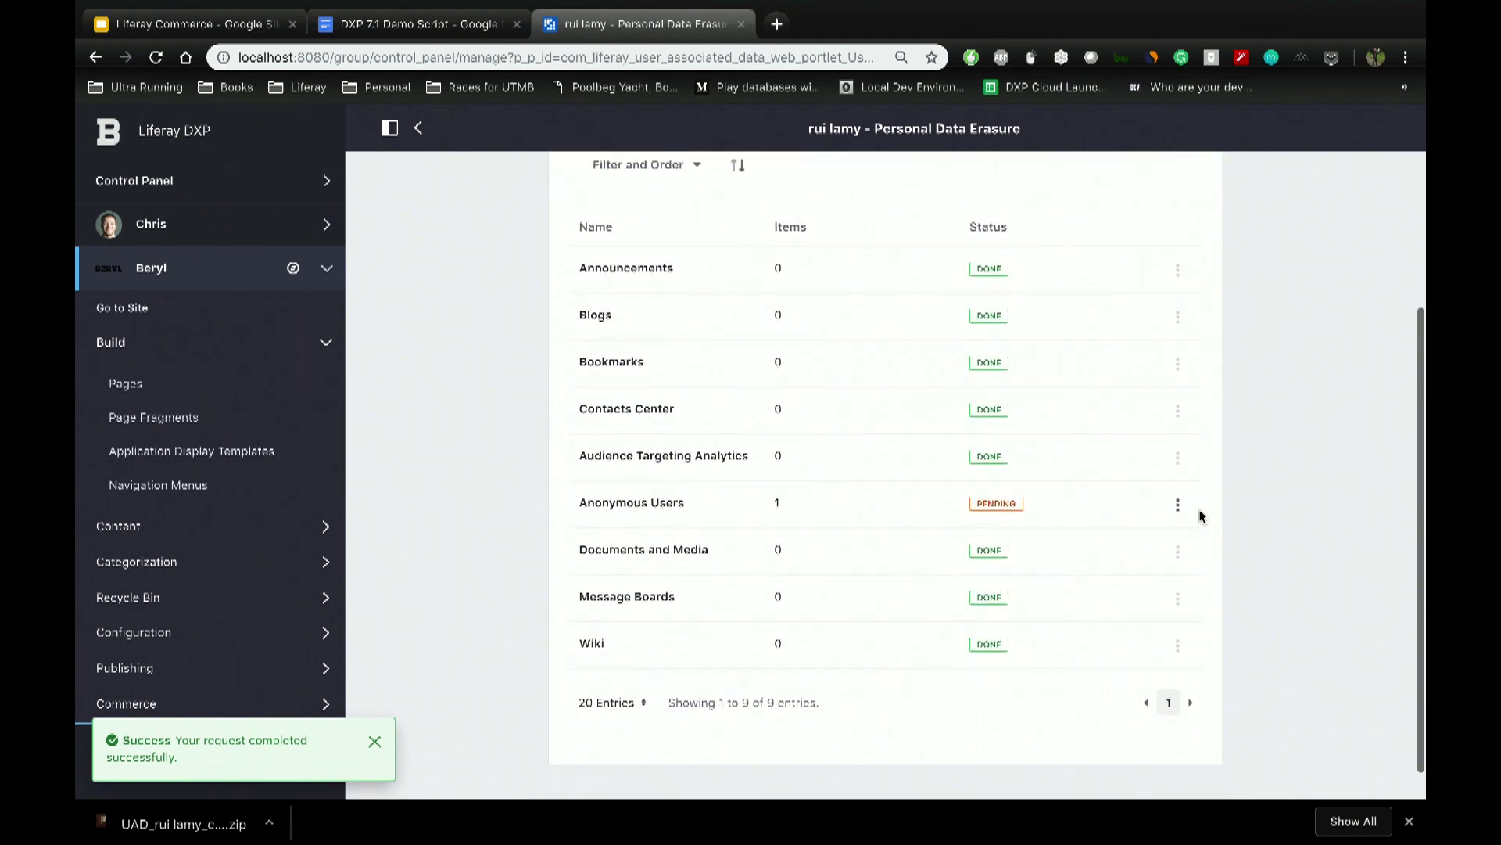
{"action": "left_click", "coordinate": [1179, 506]}
{"action": "left_click", "coordinate": [1126, 543]}
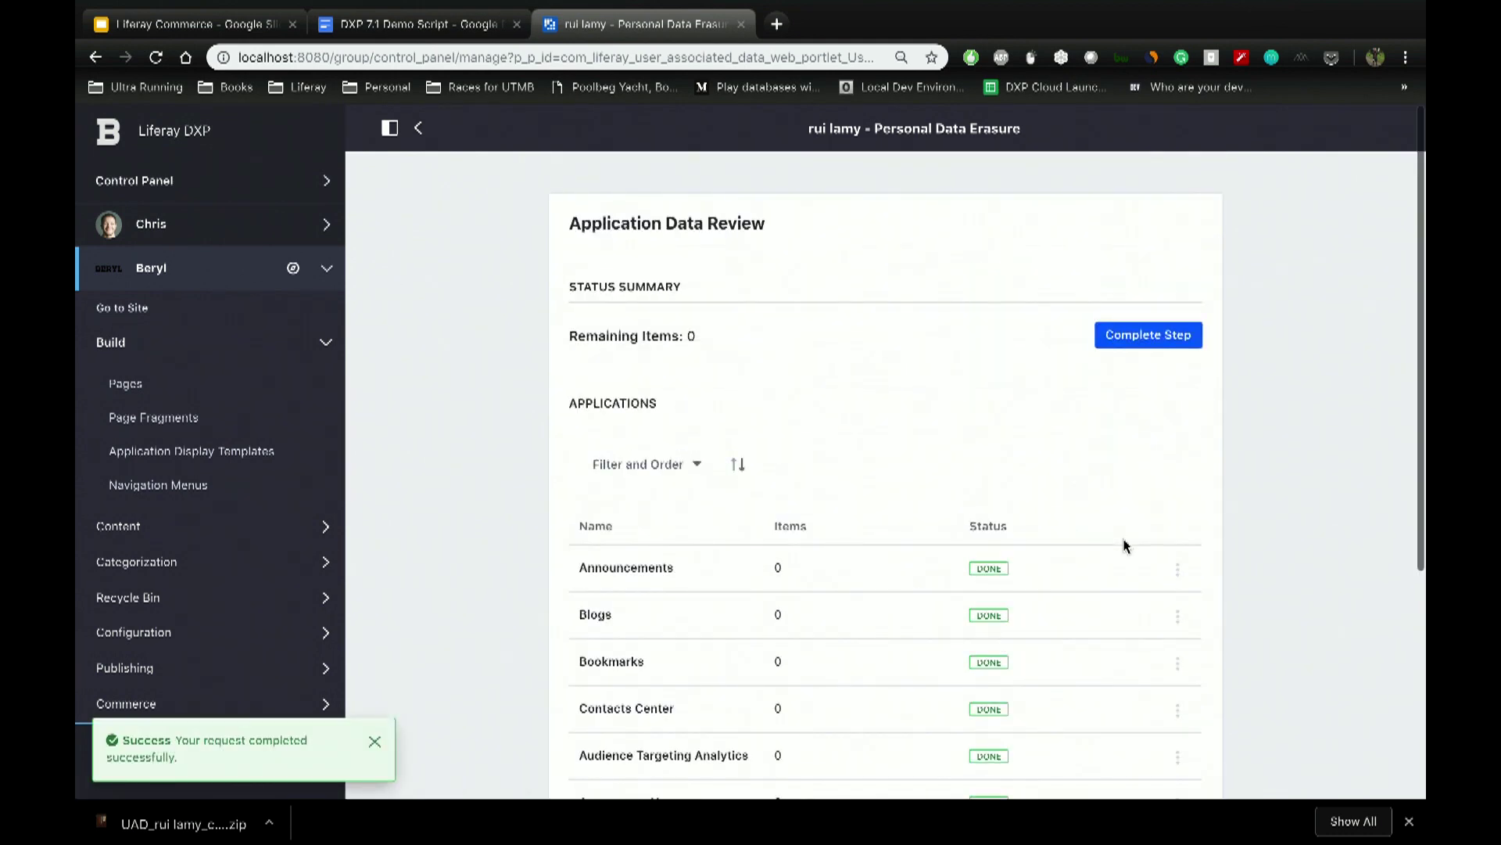
Step: Complete the review, anonymize the remaining personal data, and delete the user
{"action": "left_click", "coordinate": [1157, 336]}
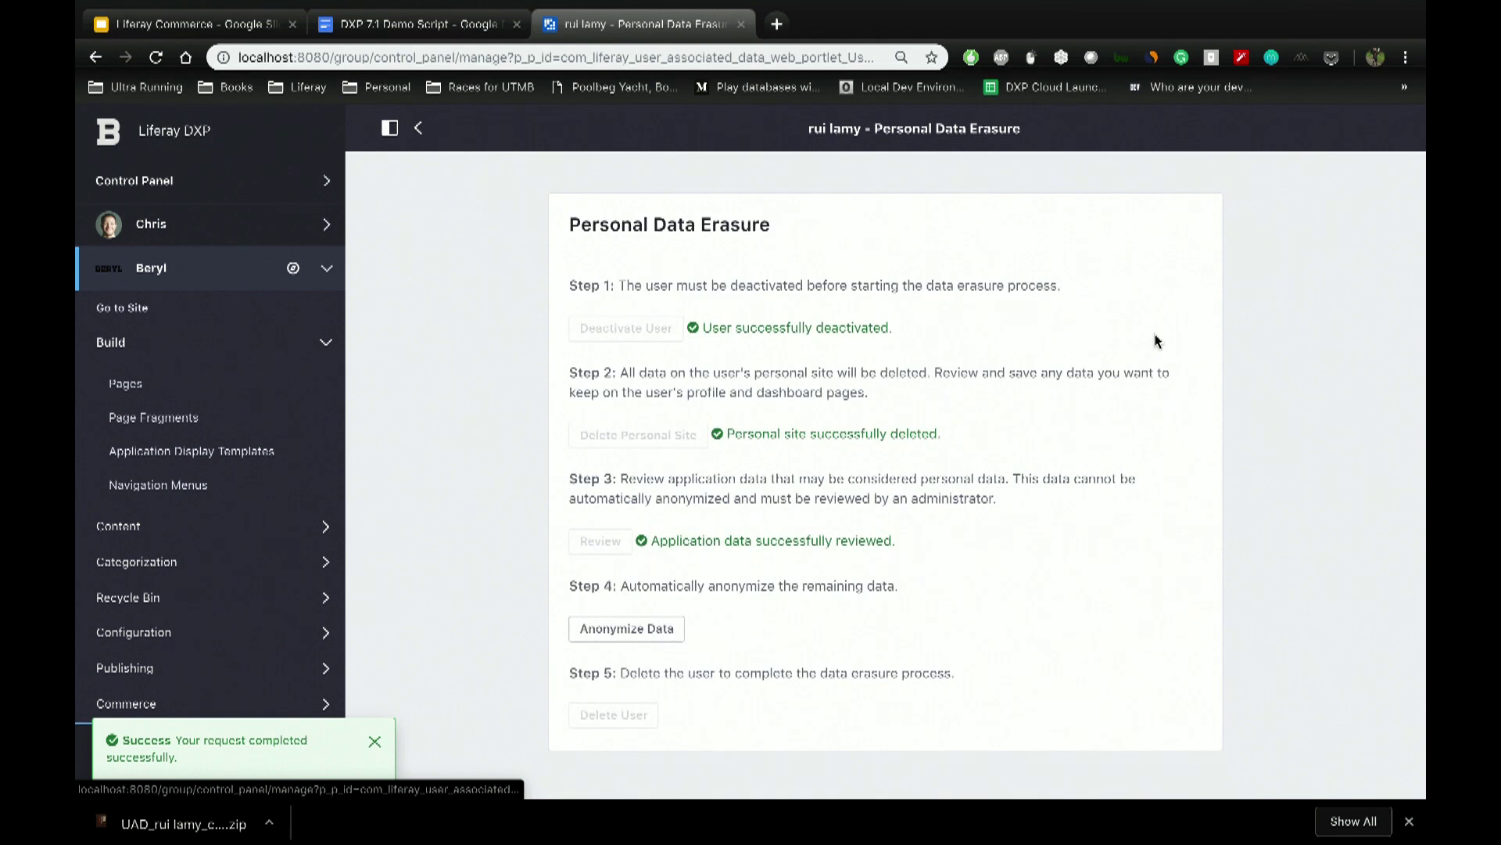
{"action": "left_click", "coordinate": [630, 627]}
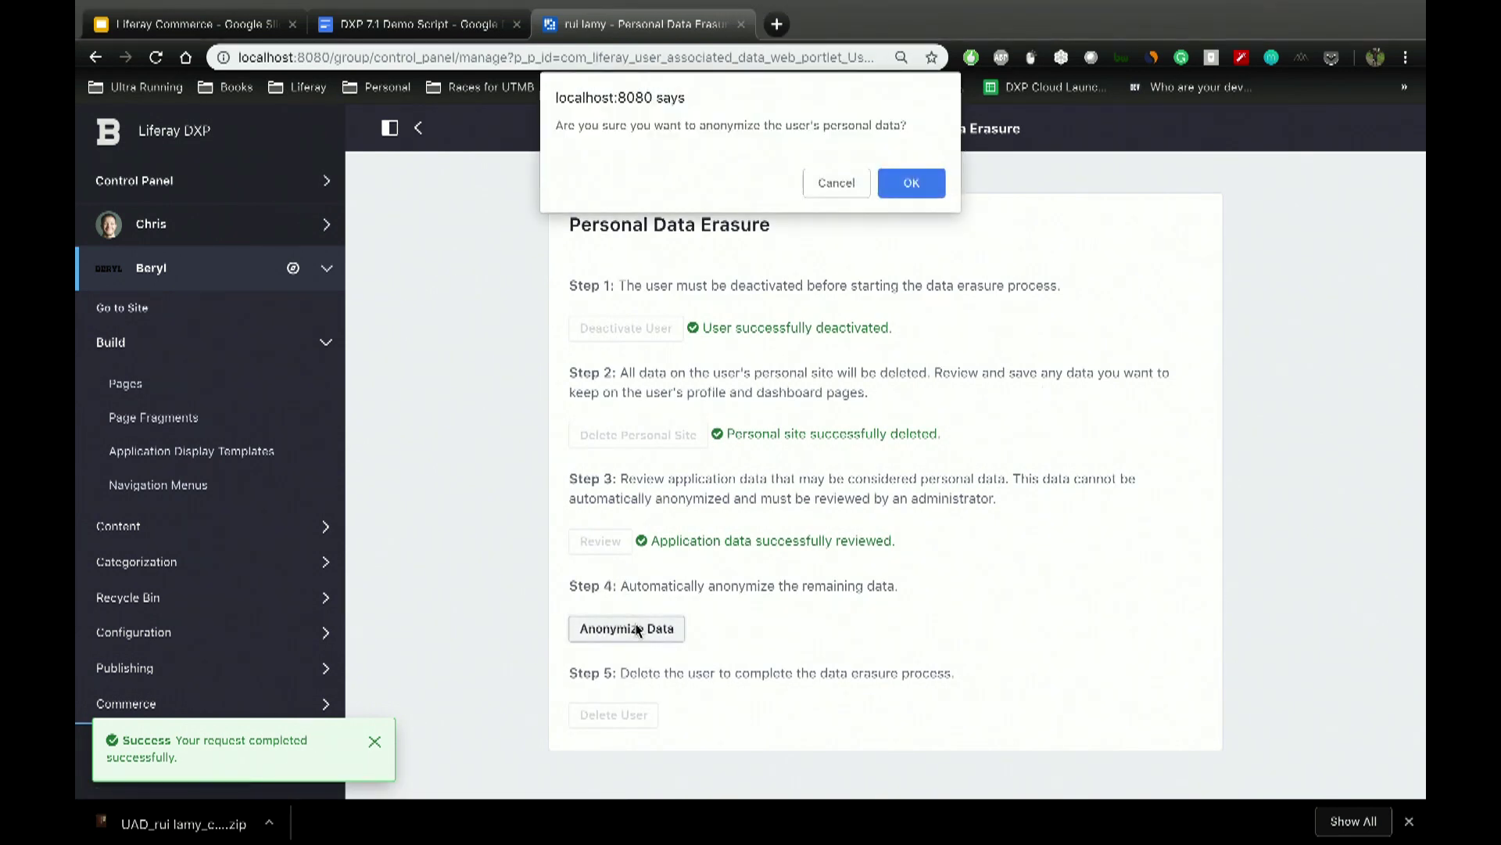
{"action": "left_click", "coordinate": [915, 184]}
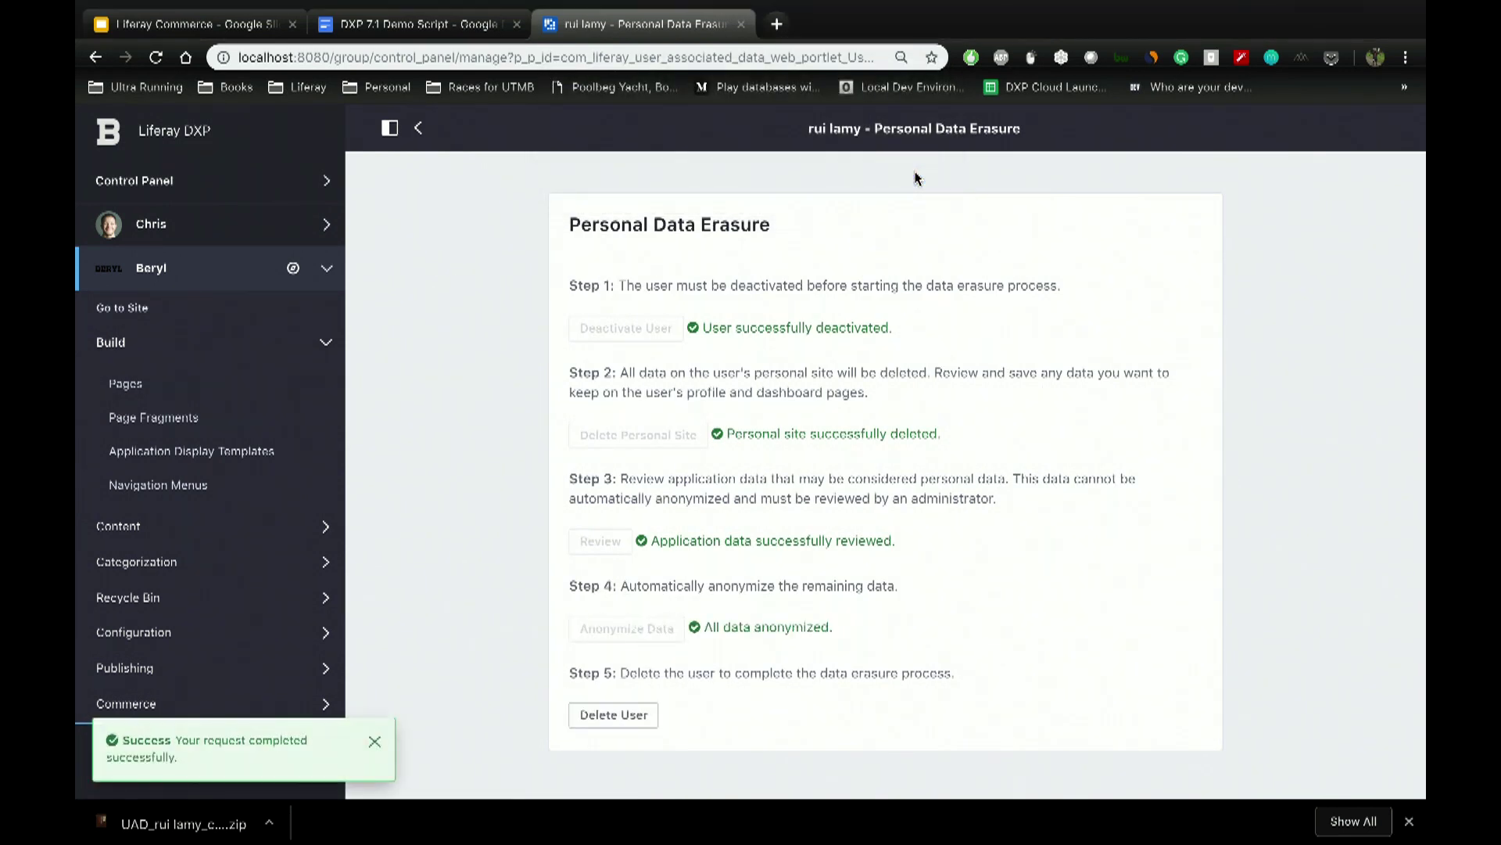
{"action": "left_click", "coordinate": [618, 718]}
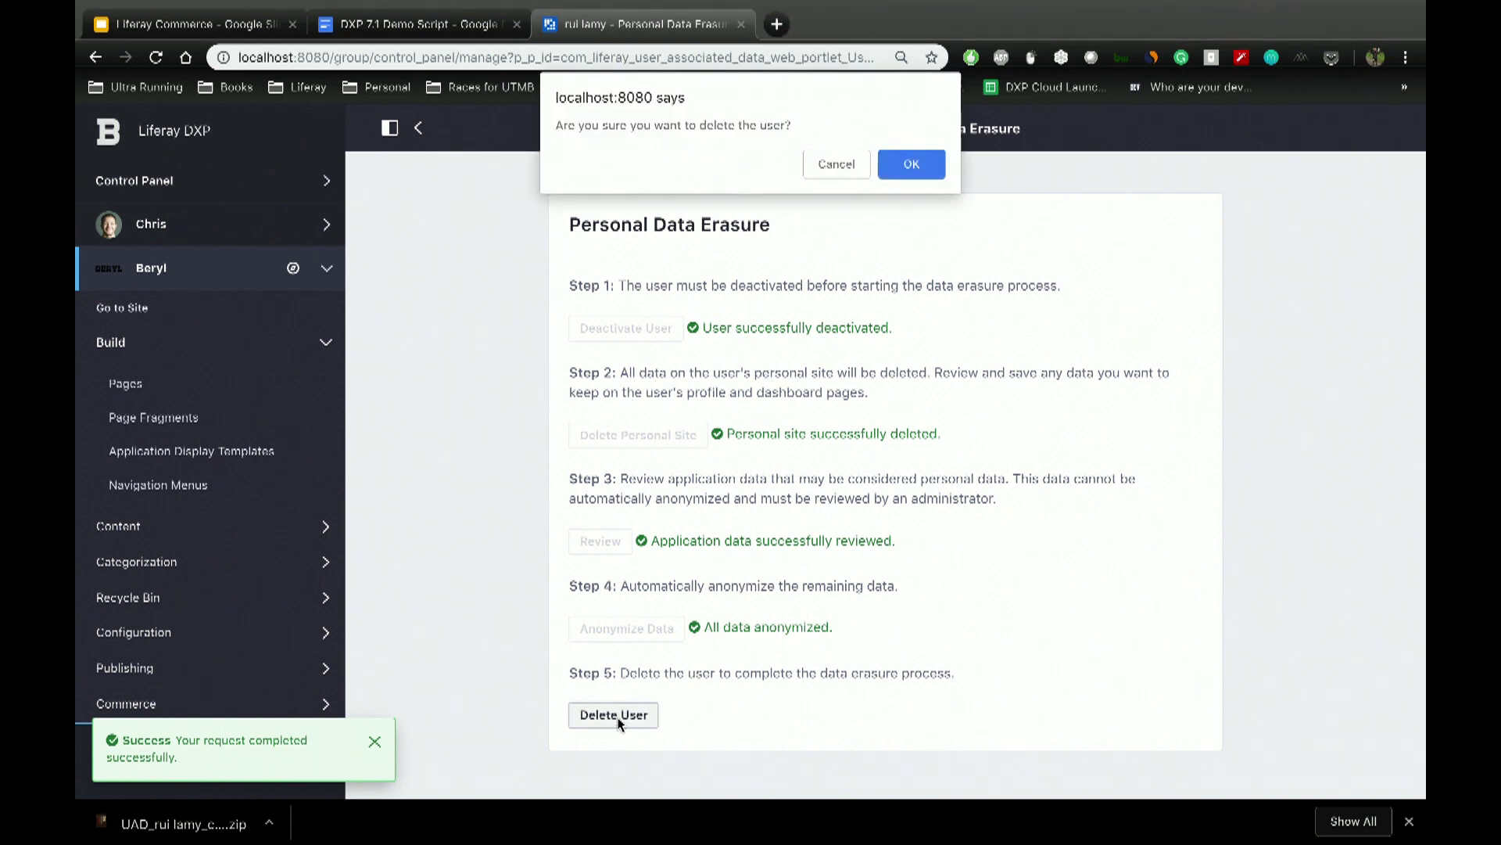
{"action": "left_click", "coordinate": [911, 163]}
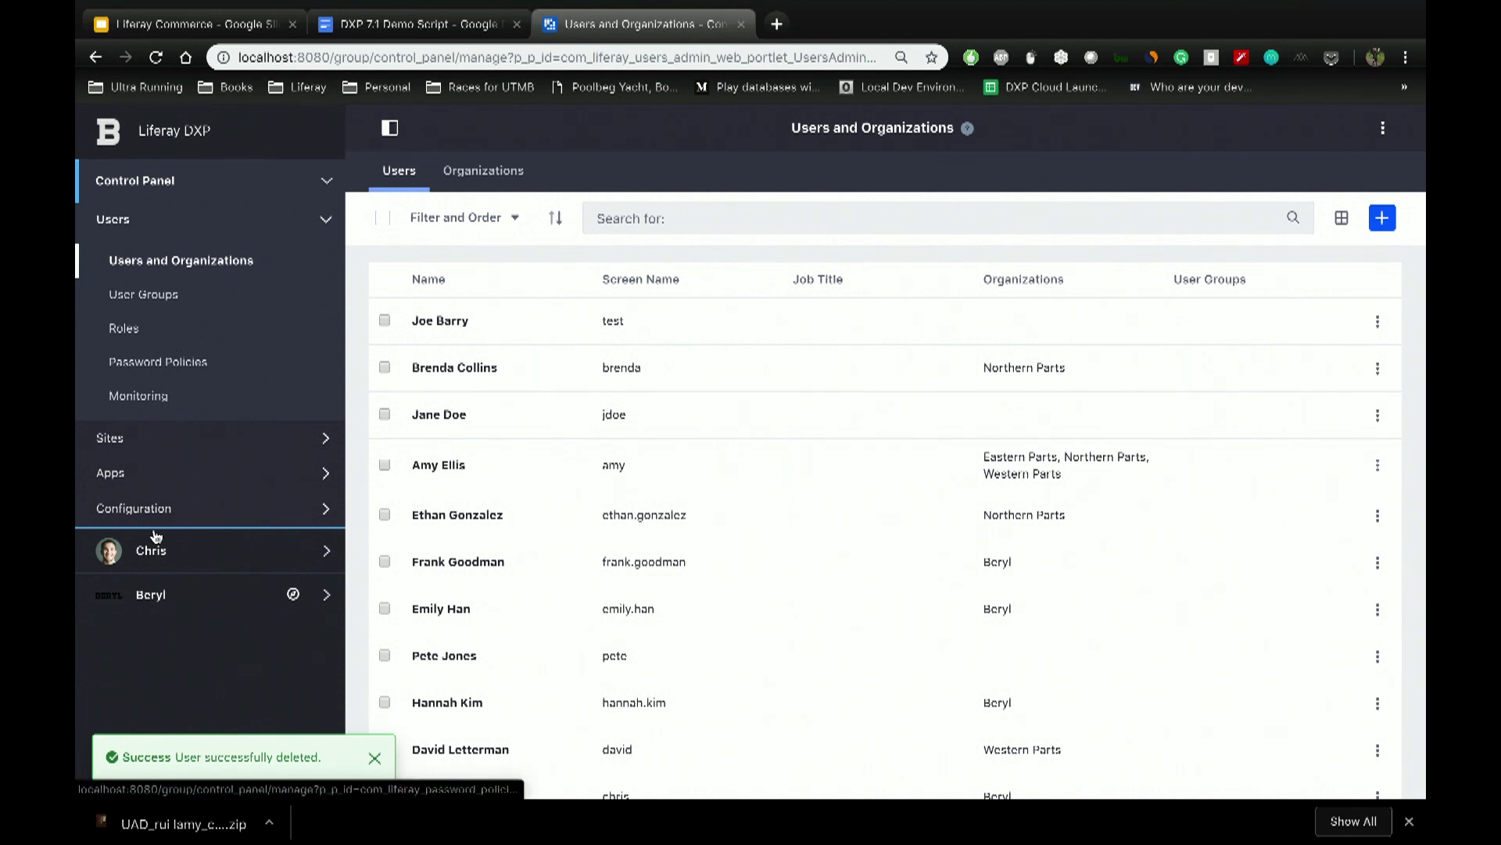
Step: Visit the Beryl site's Forums, Blogs and Knowledge Base pages, ending on Forums
{"action": "left_click", "coordinate": [153, 593]}
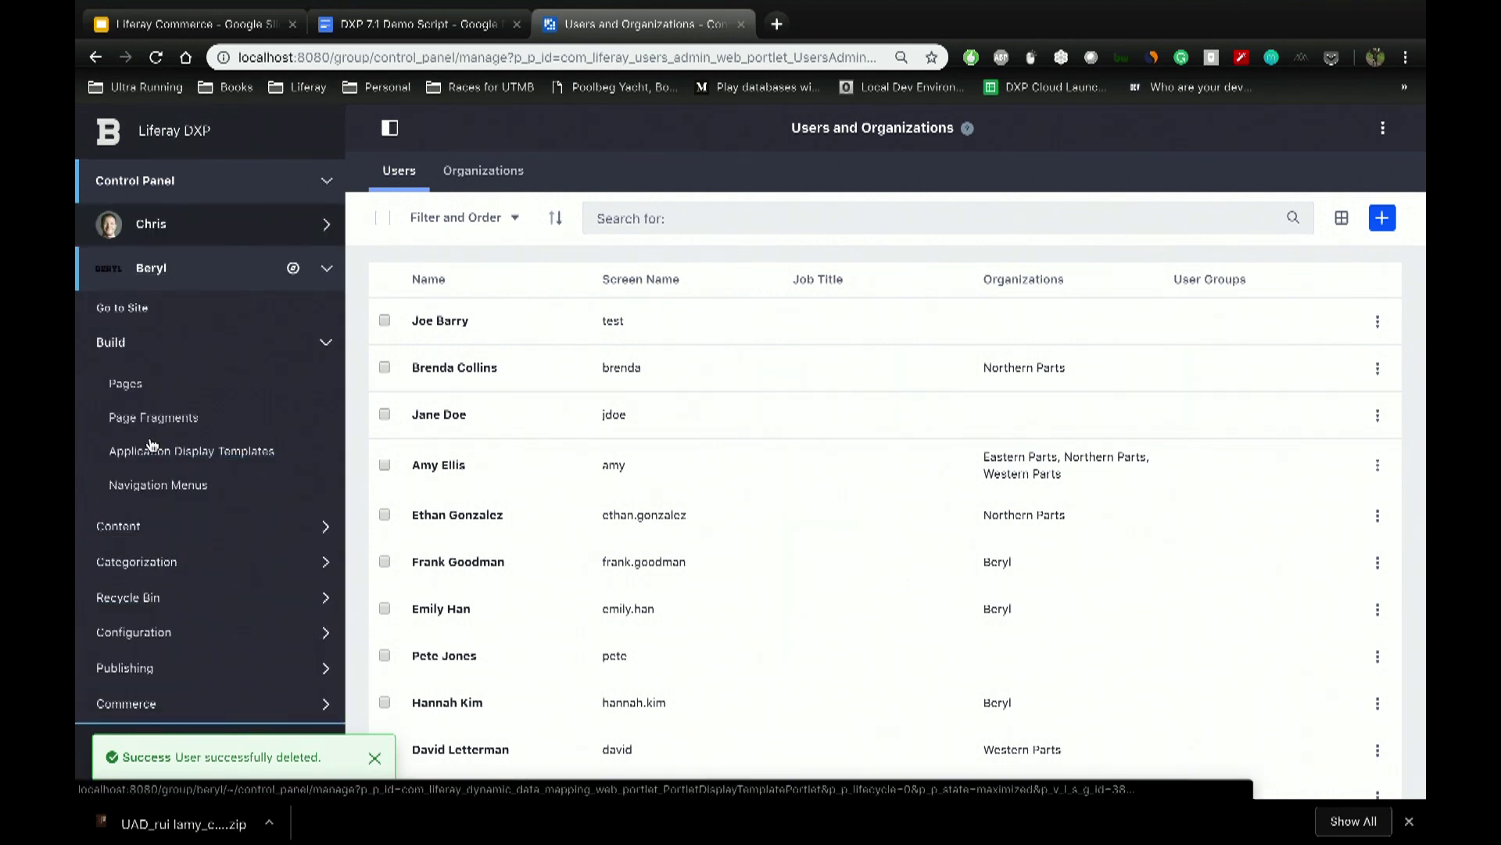
{"action": "left_click", "coordinate": [124, 309]}
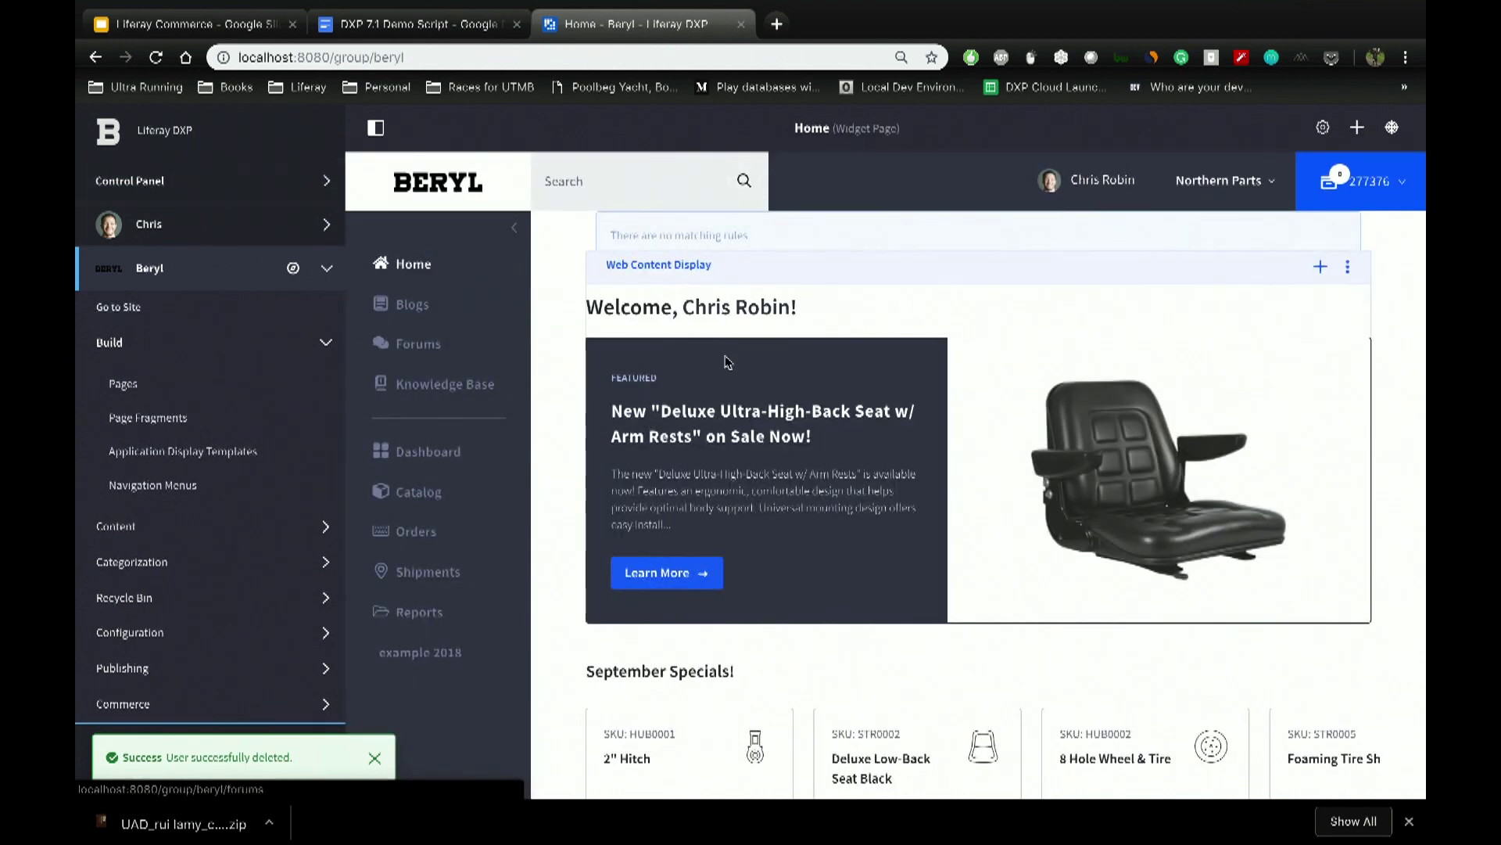
{"action": "left_click", "coordinate": [419, 344]}
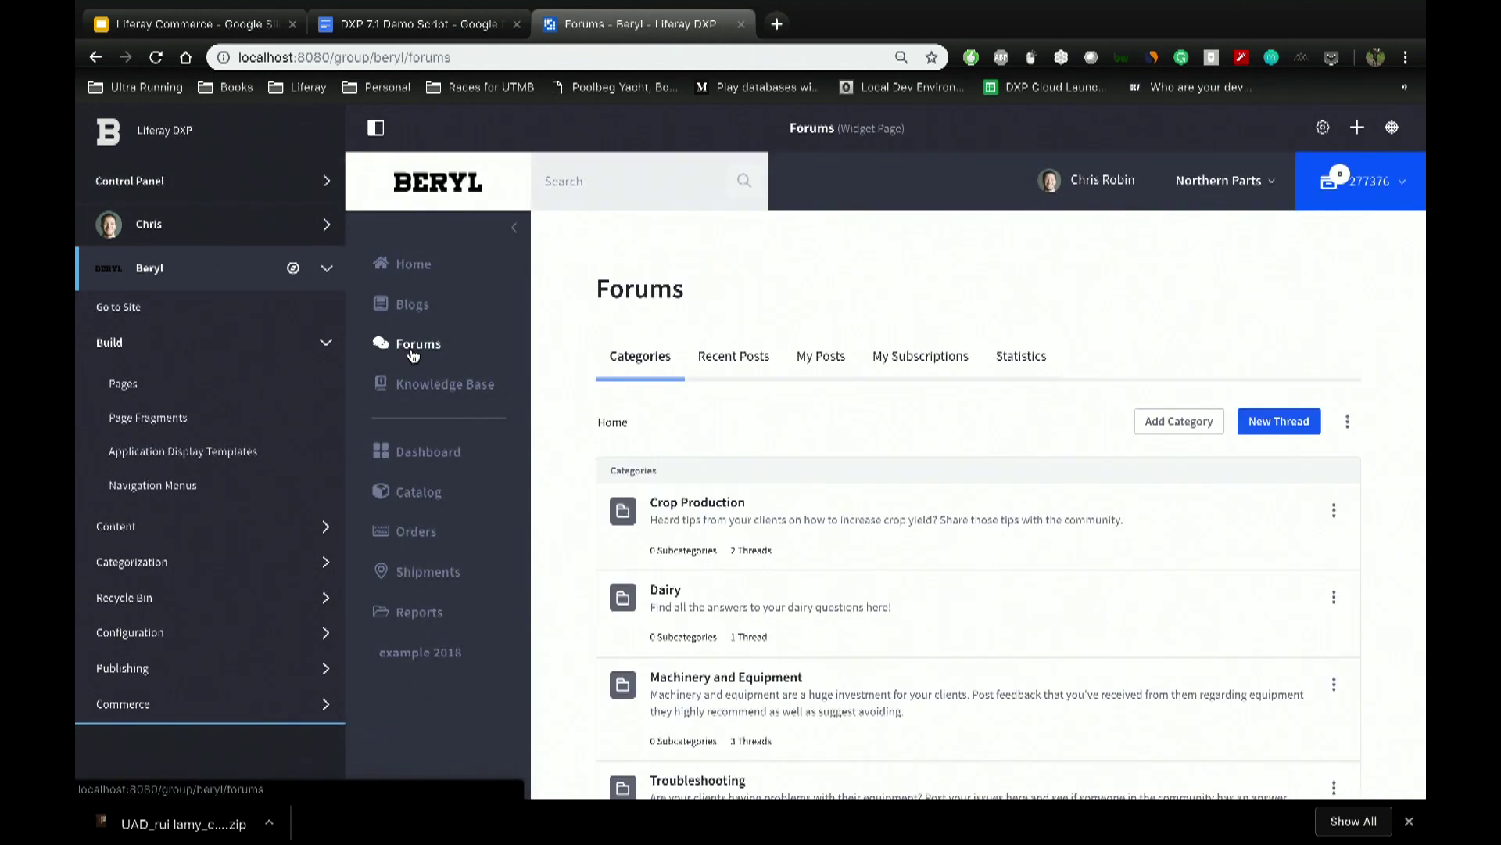
{"action": "left_click", "coordinate": [423, 312]}
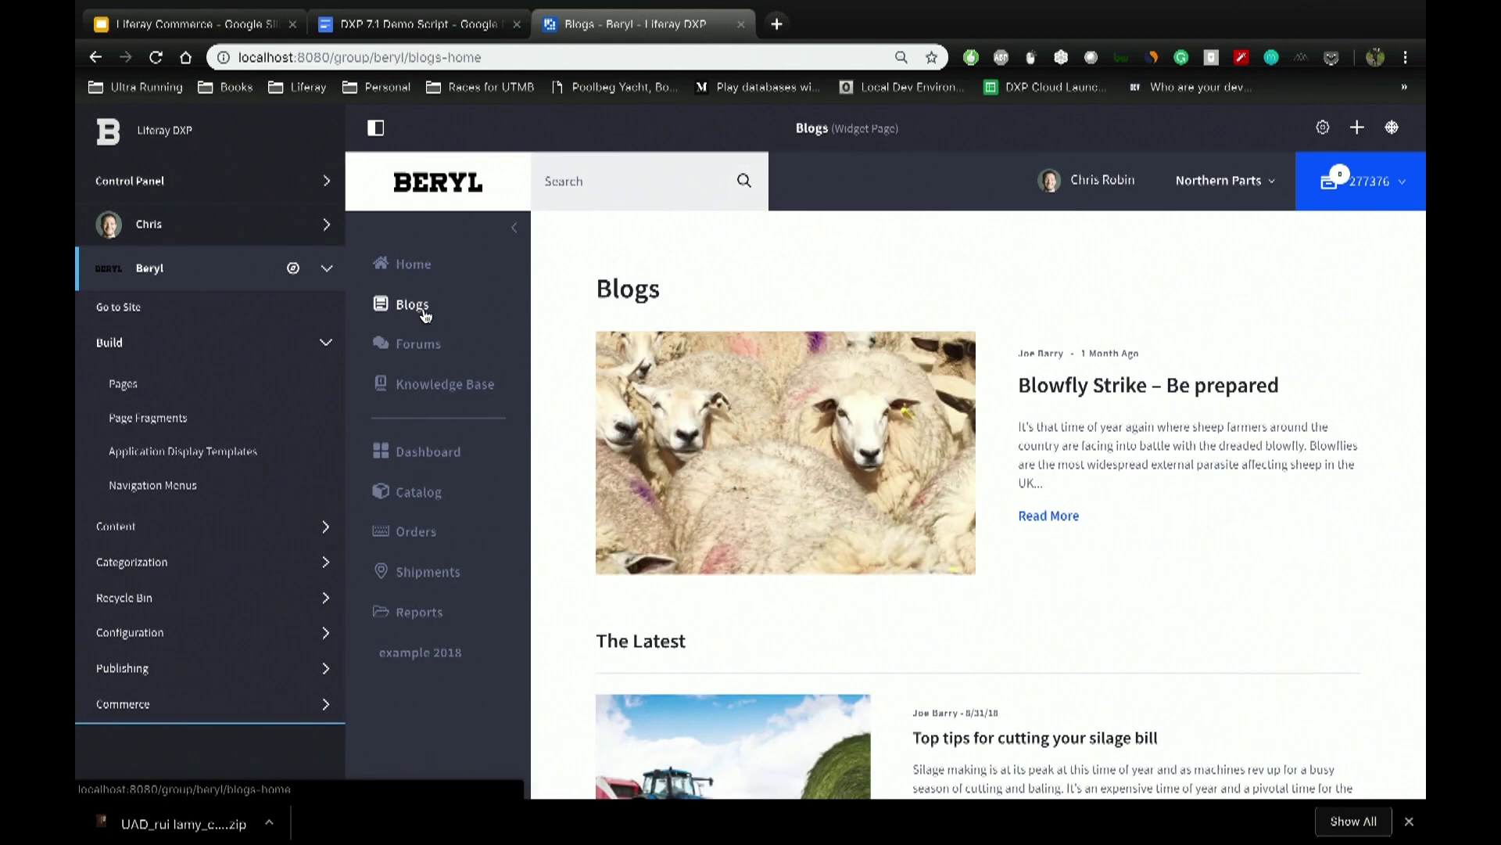
{"action": "left_click", "coordinate": [454, 384]}
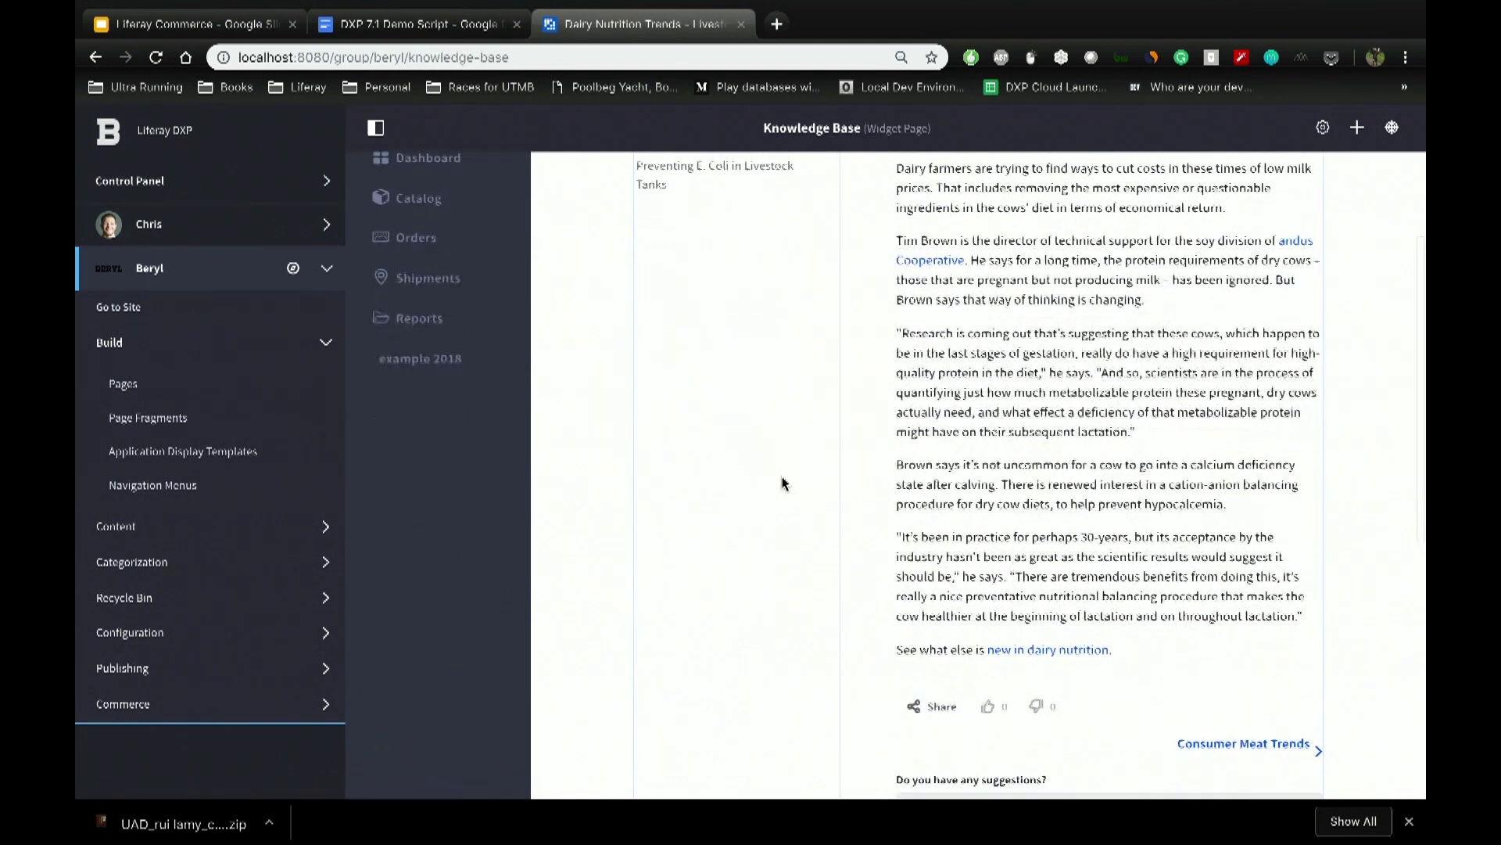
{"action": "left_click", "coordinate": [418, 334]}
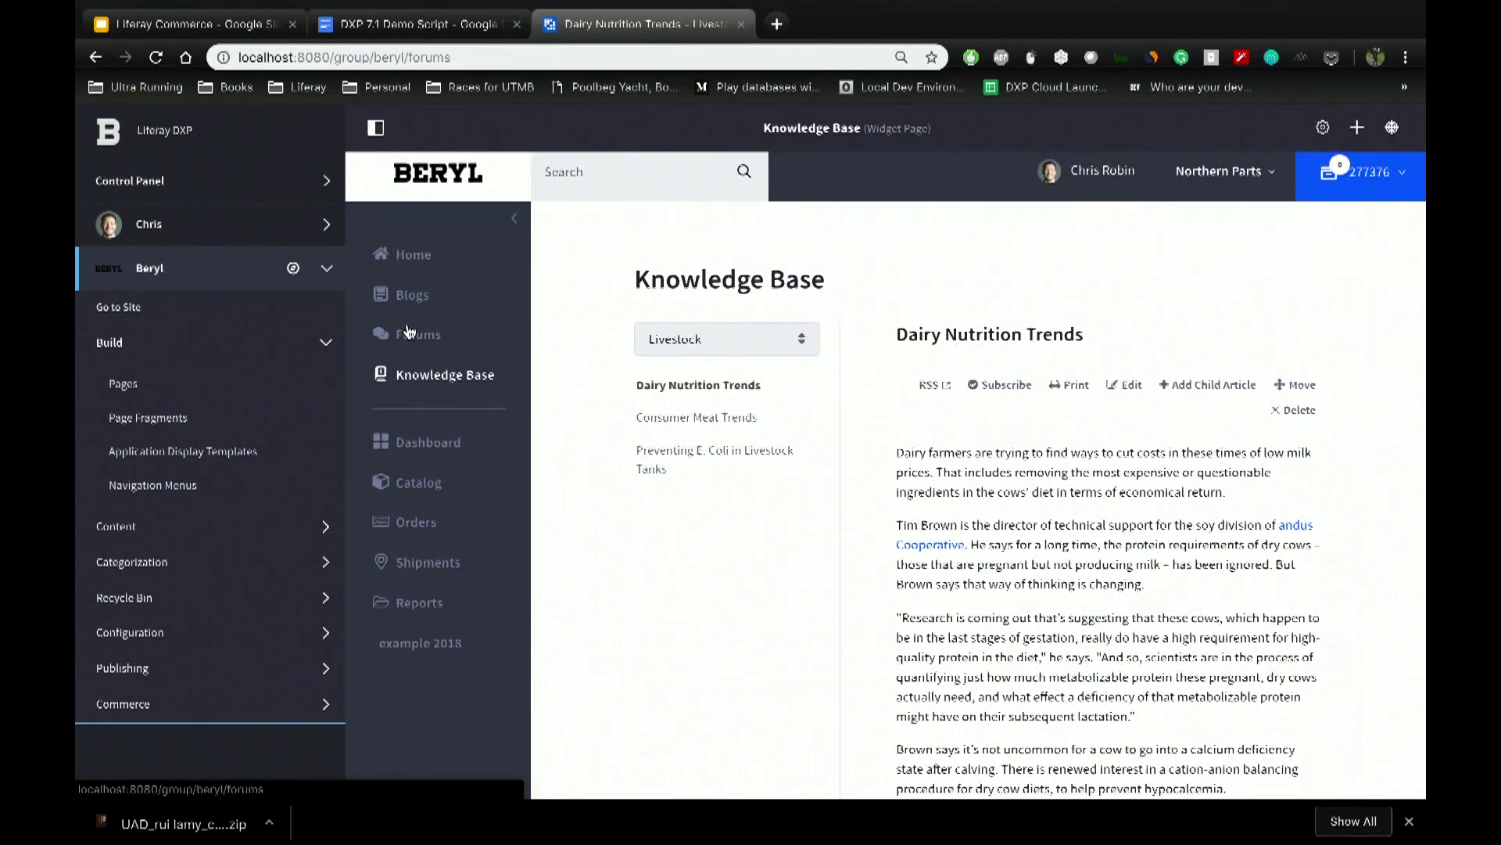
{"action": "scroll", "coordinate": [832, 473], "scroll_direction": "down", "scroll_amount": 5}
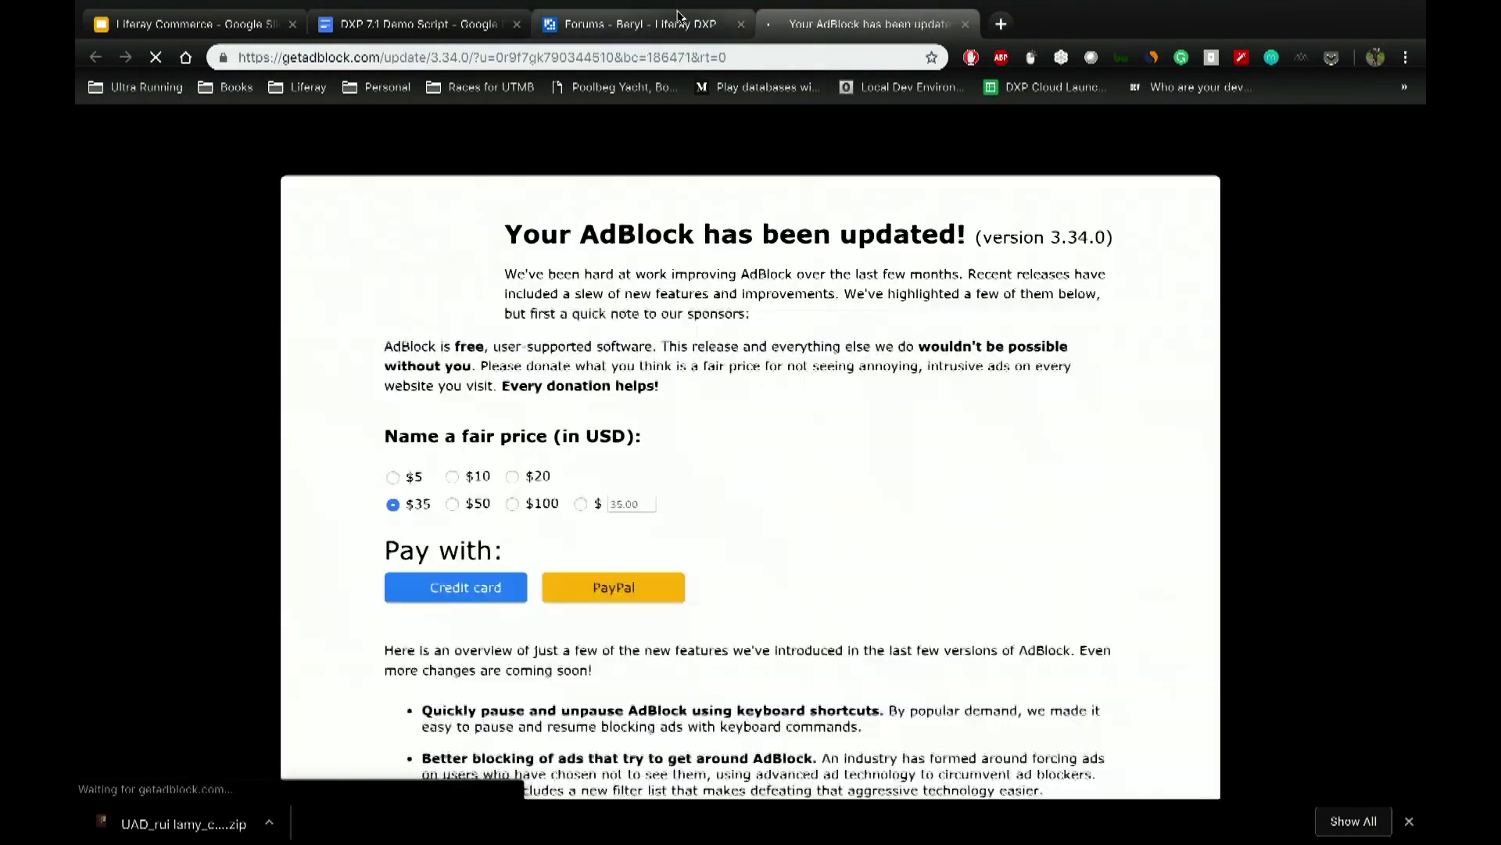
{"action": "left_click", "coordinate": [678, 16]}
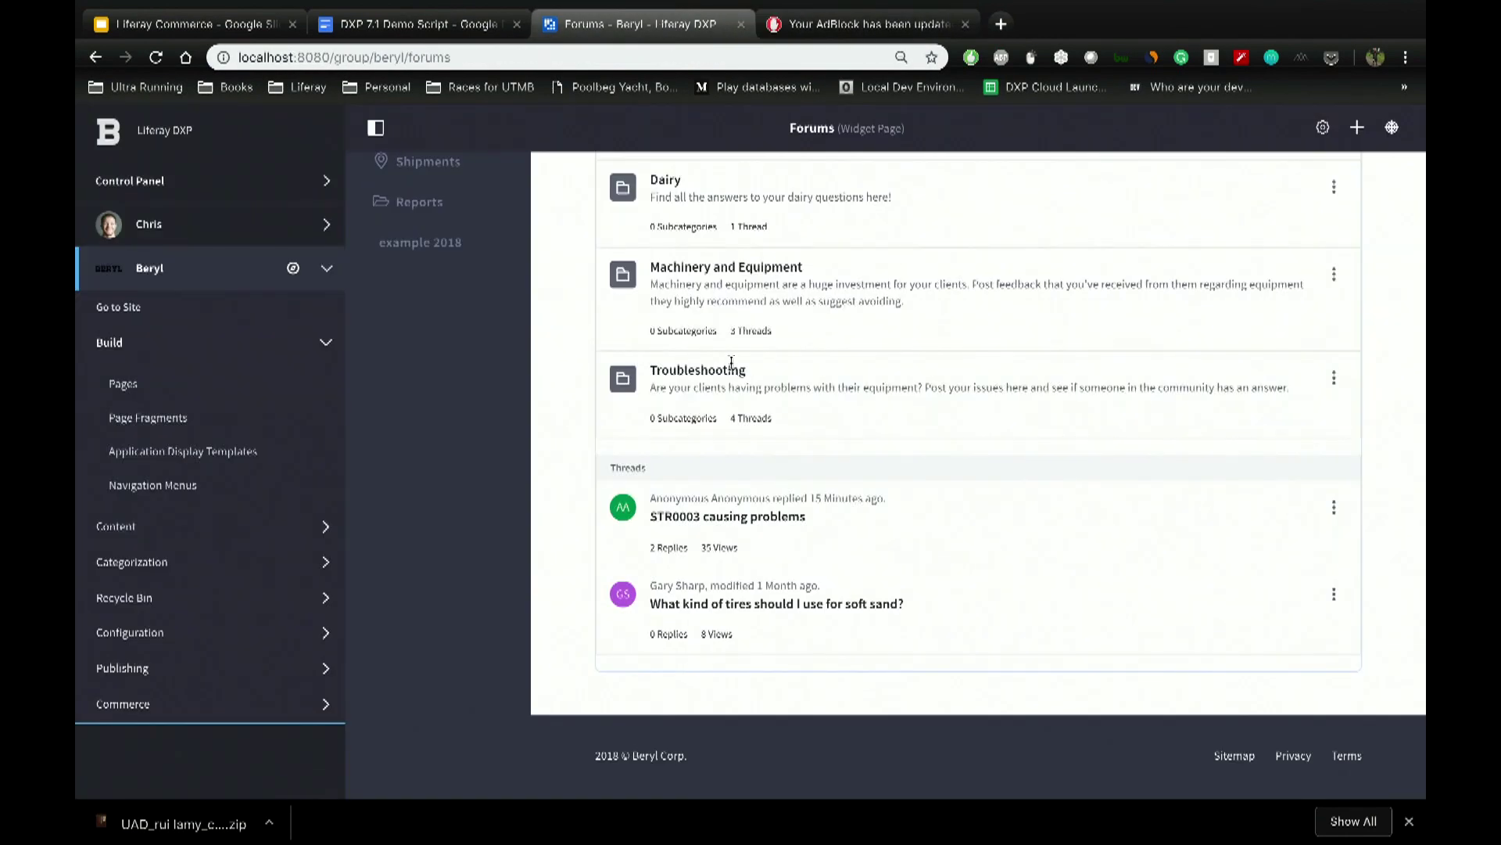
Step: Open the STR0003 causing problems thread and view its replies credited to Anonymous
{"action": "left_click", "coordinate": [755, 517]}
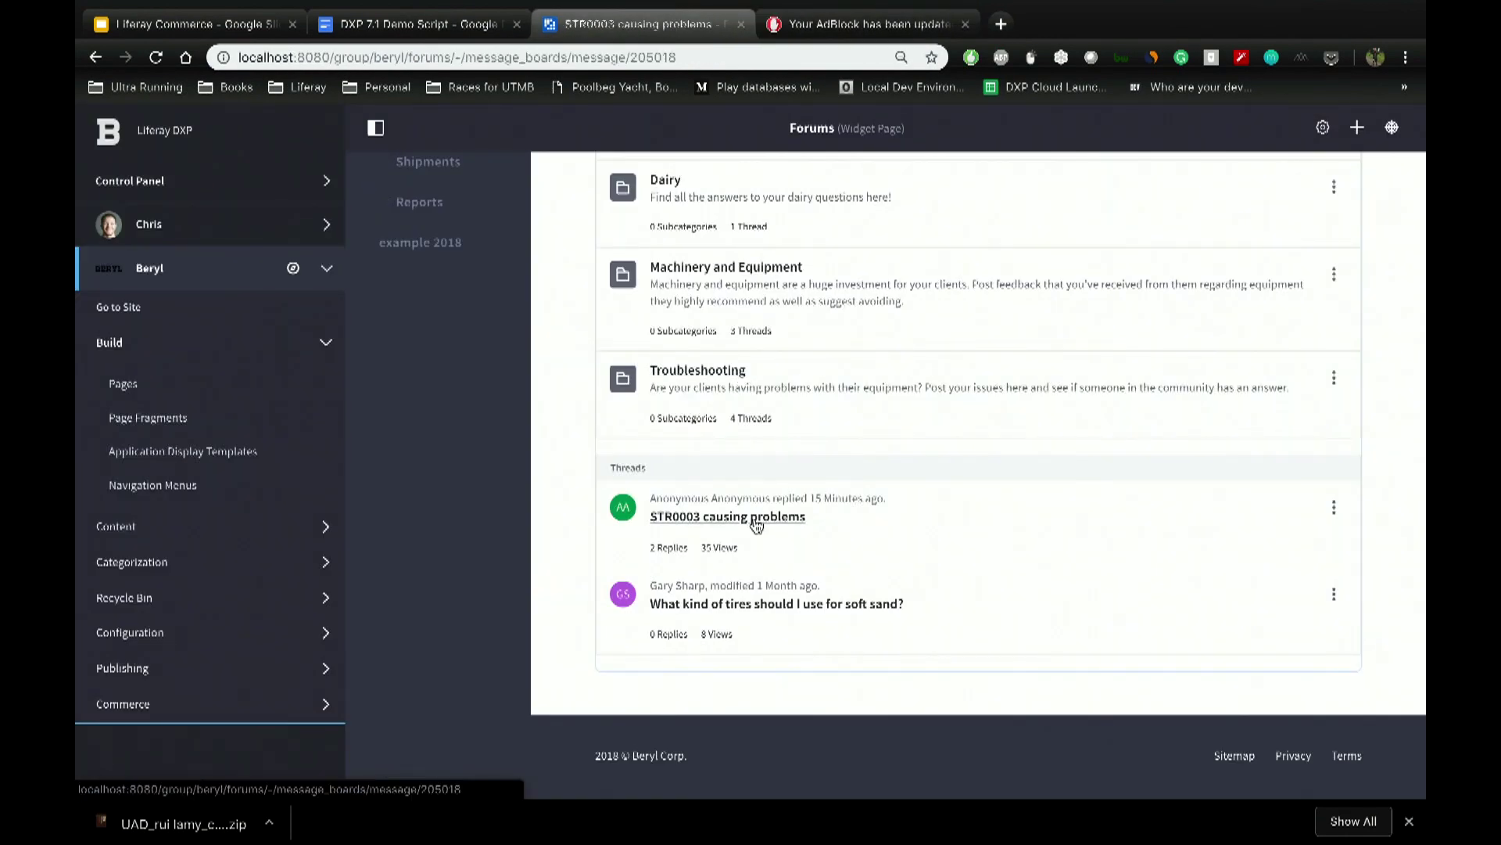
{"action": "scroll", "coordinate": [754, 524], "scroll_direction": "down", "scroll_amount": 6}
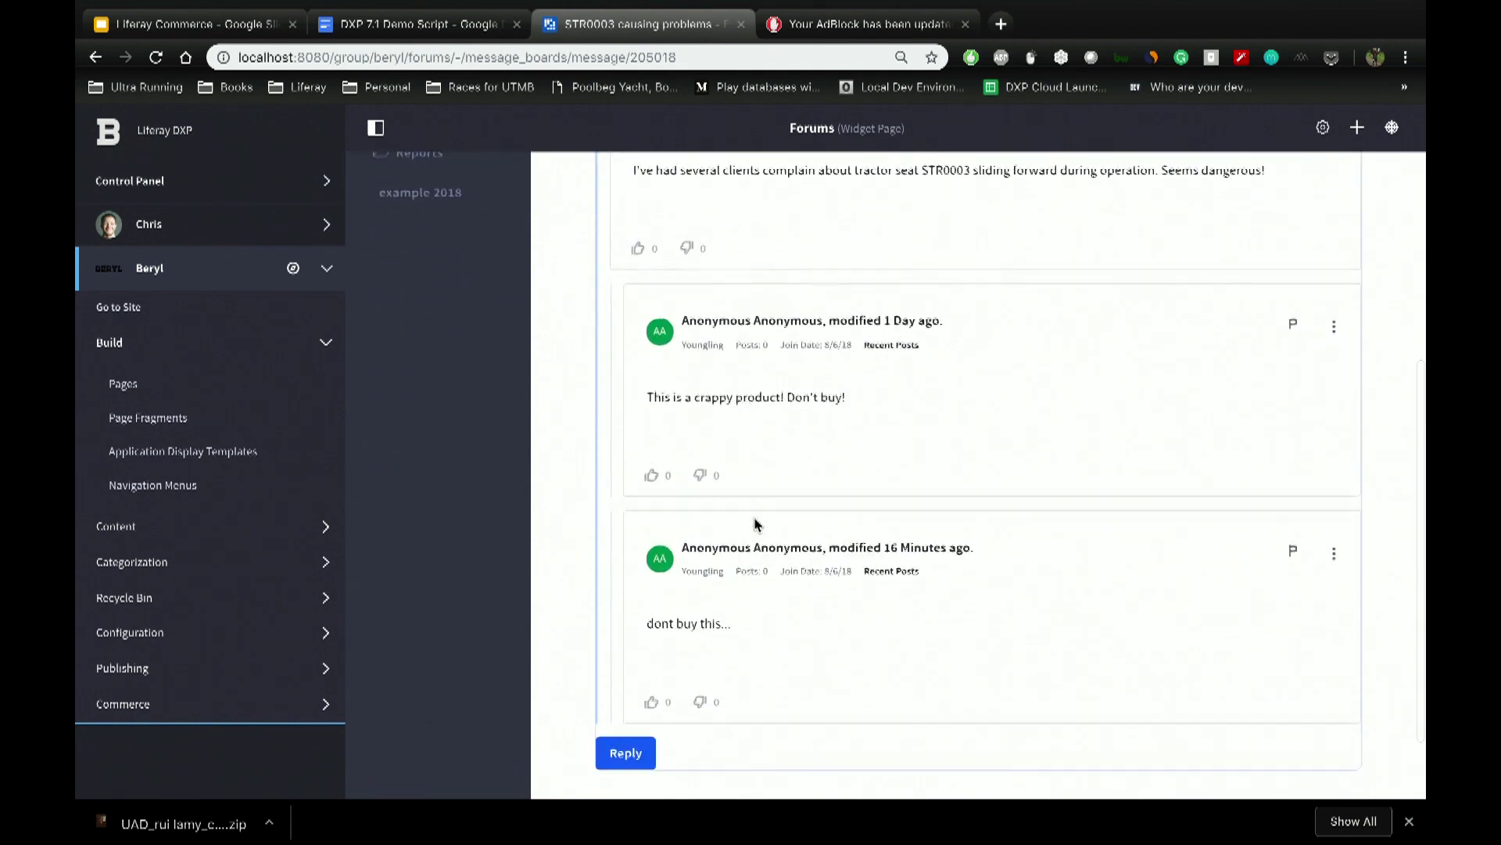